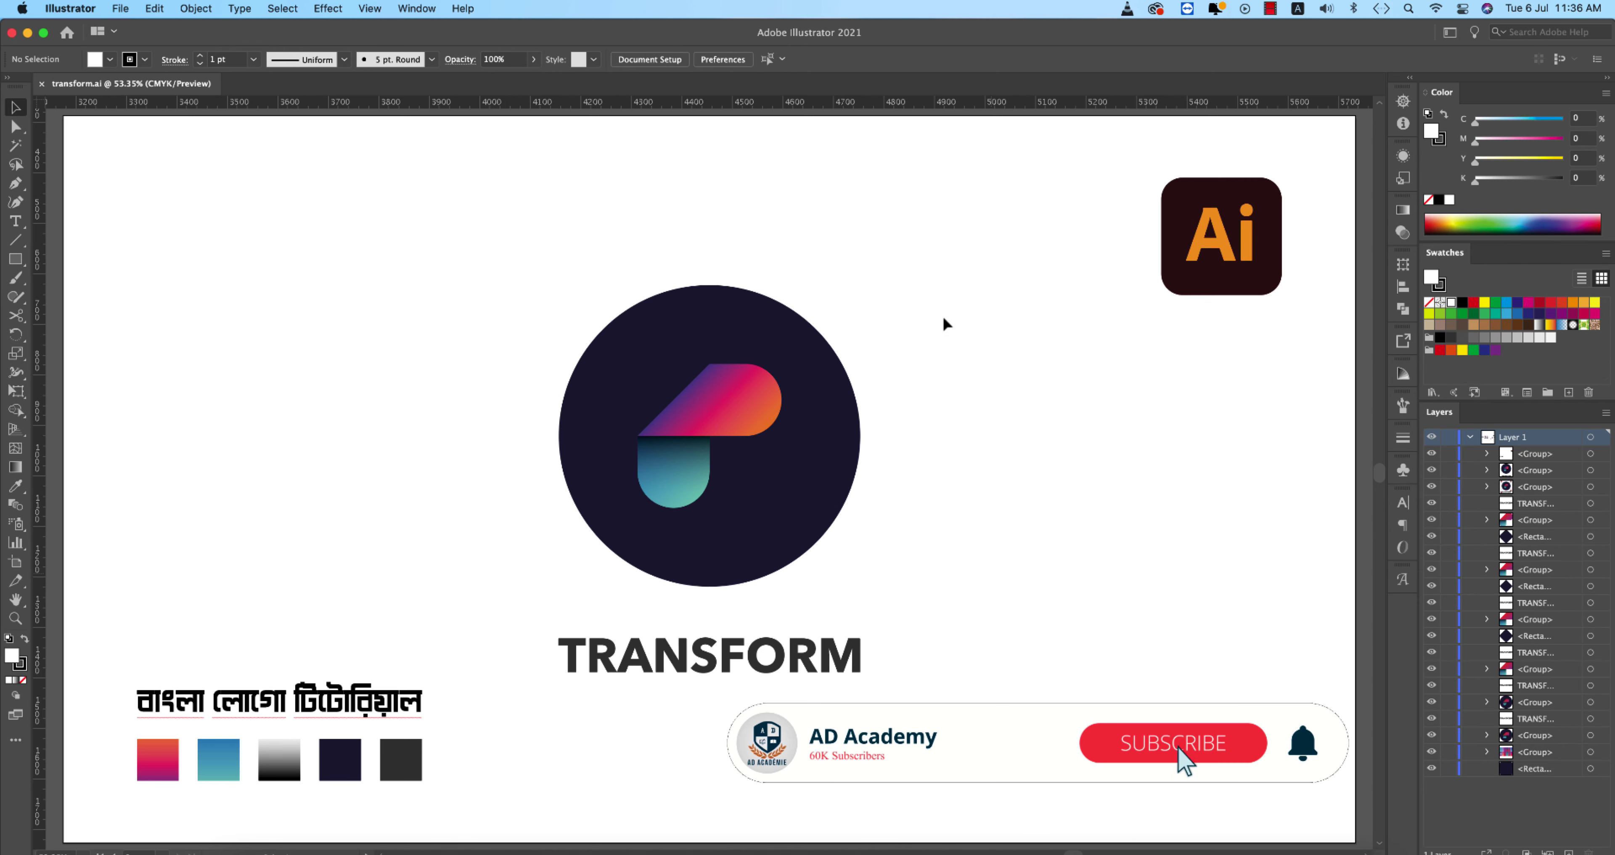
Start a new document from the File menu and select its name.
left_click(120, 8)
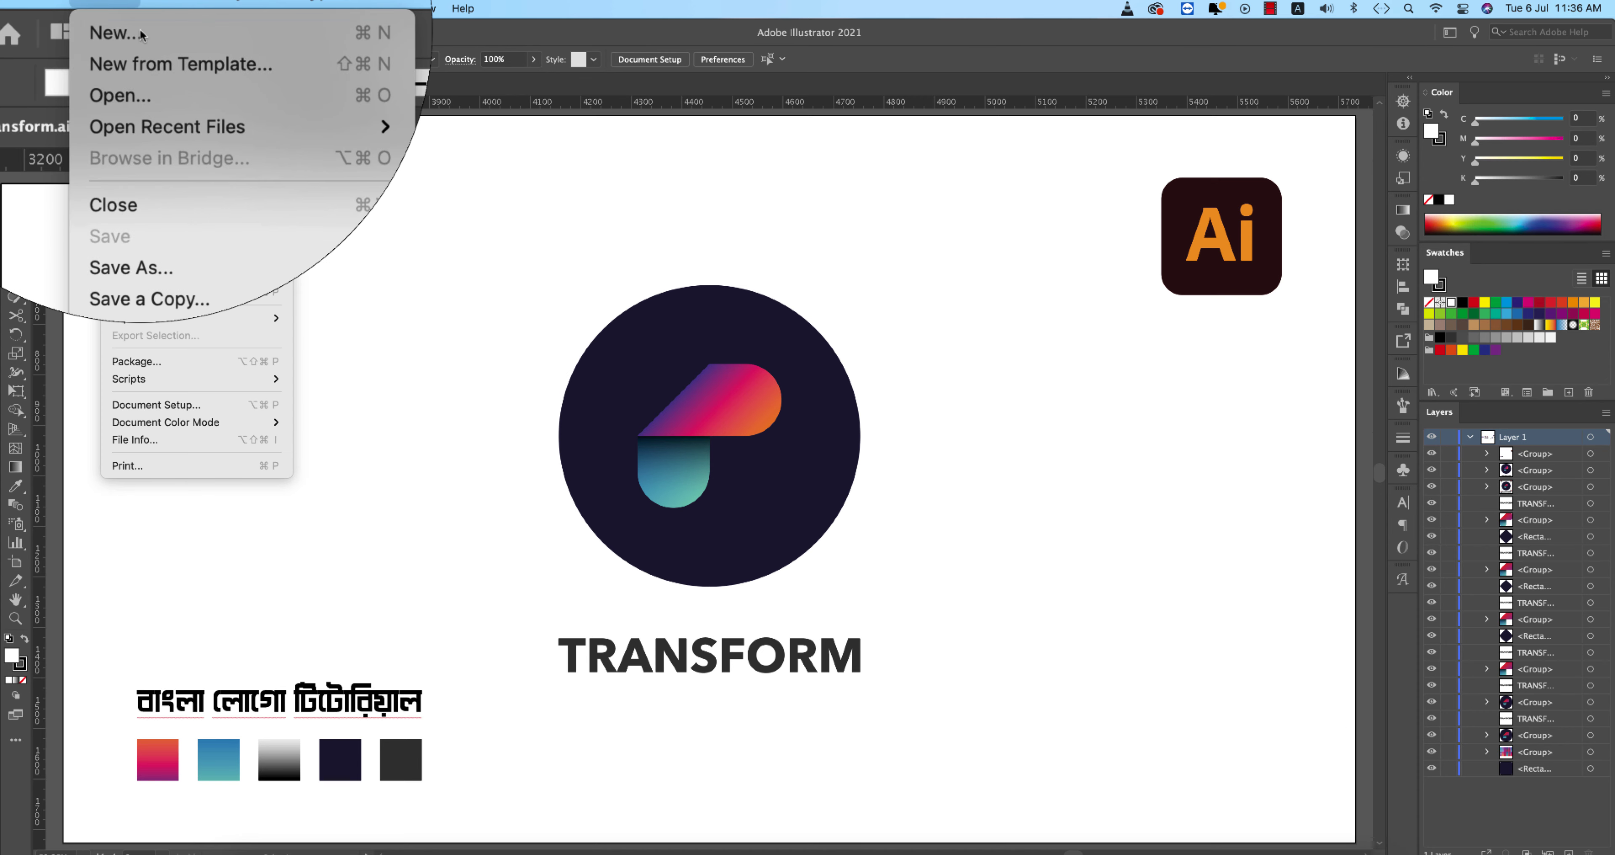
left_click(131, 24)
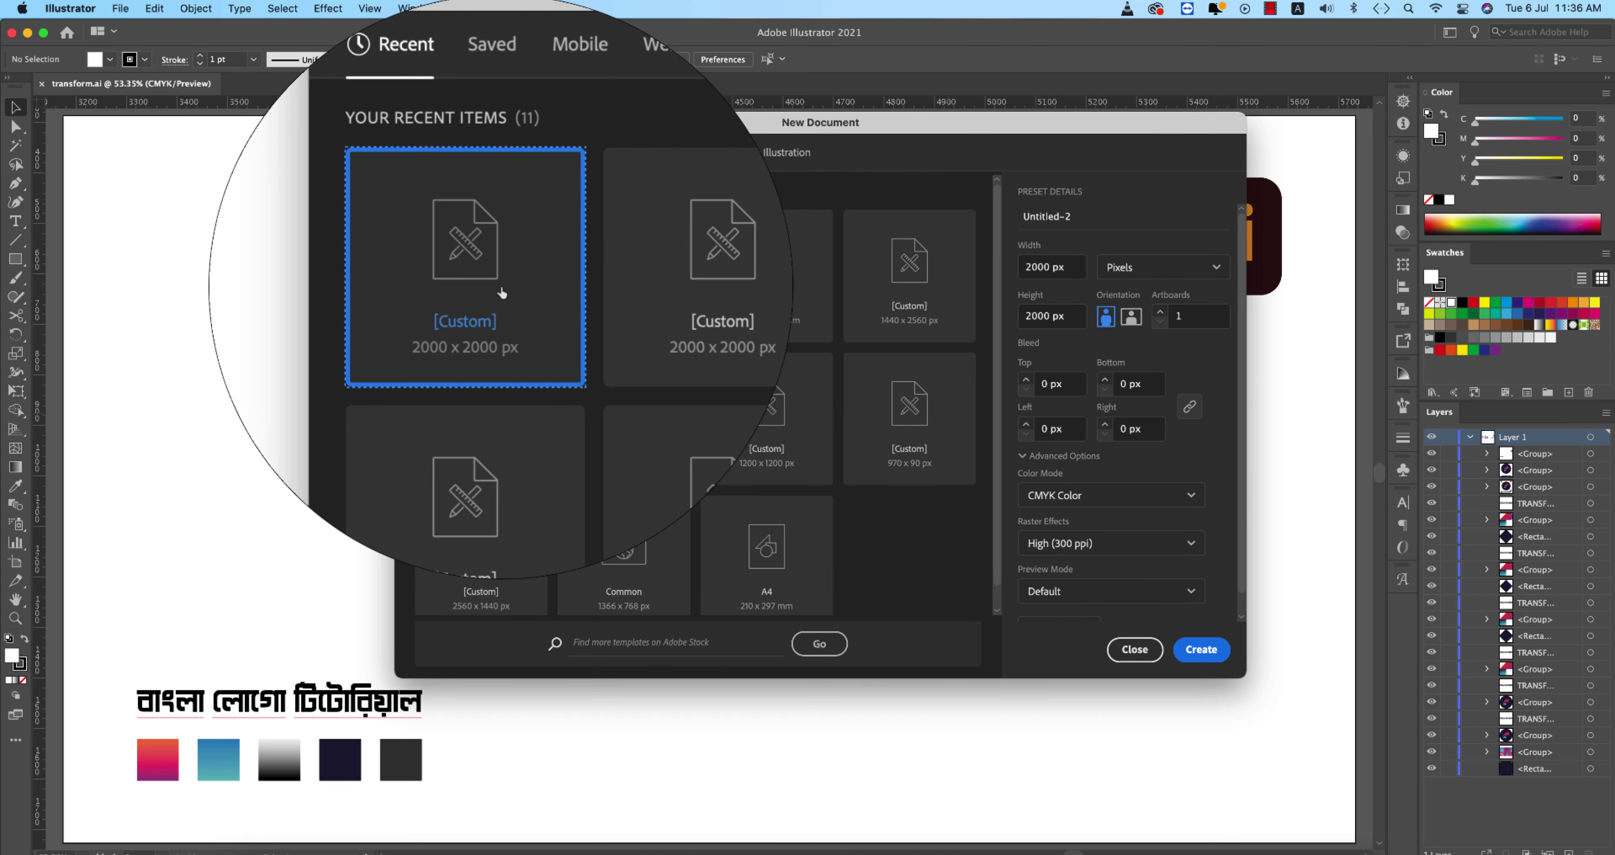
double_click(1067, 219)
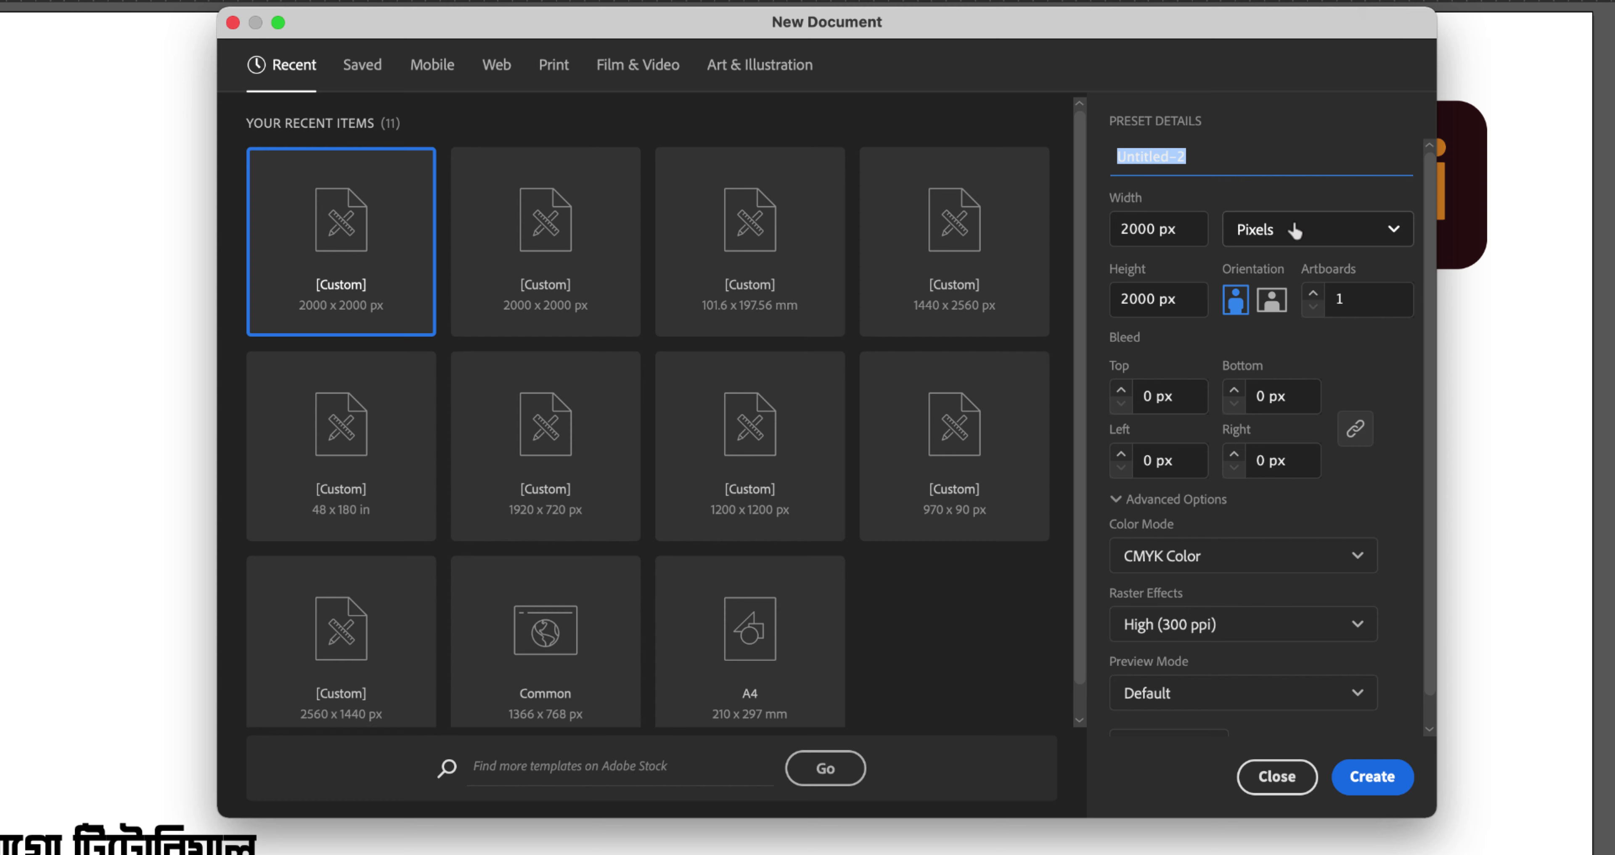
Cycle units through Inches, Picas, Feet, Points and Millimeters, ending back on Pixels.
left_click(1294, 230)
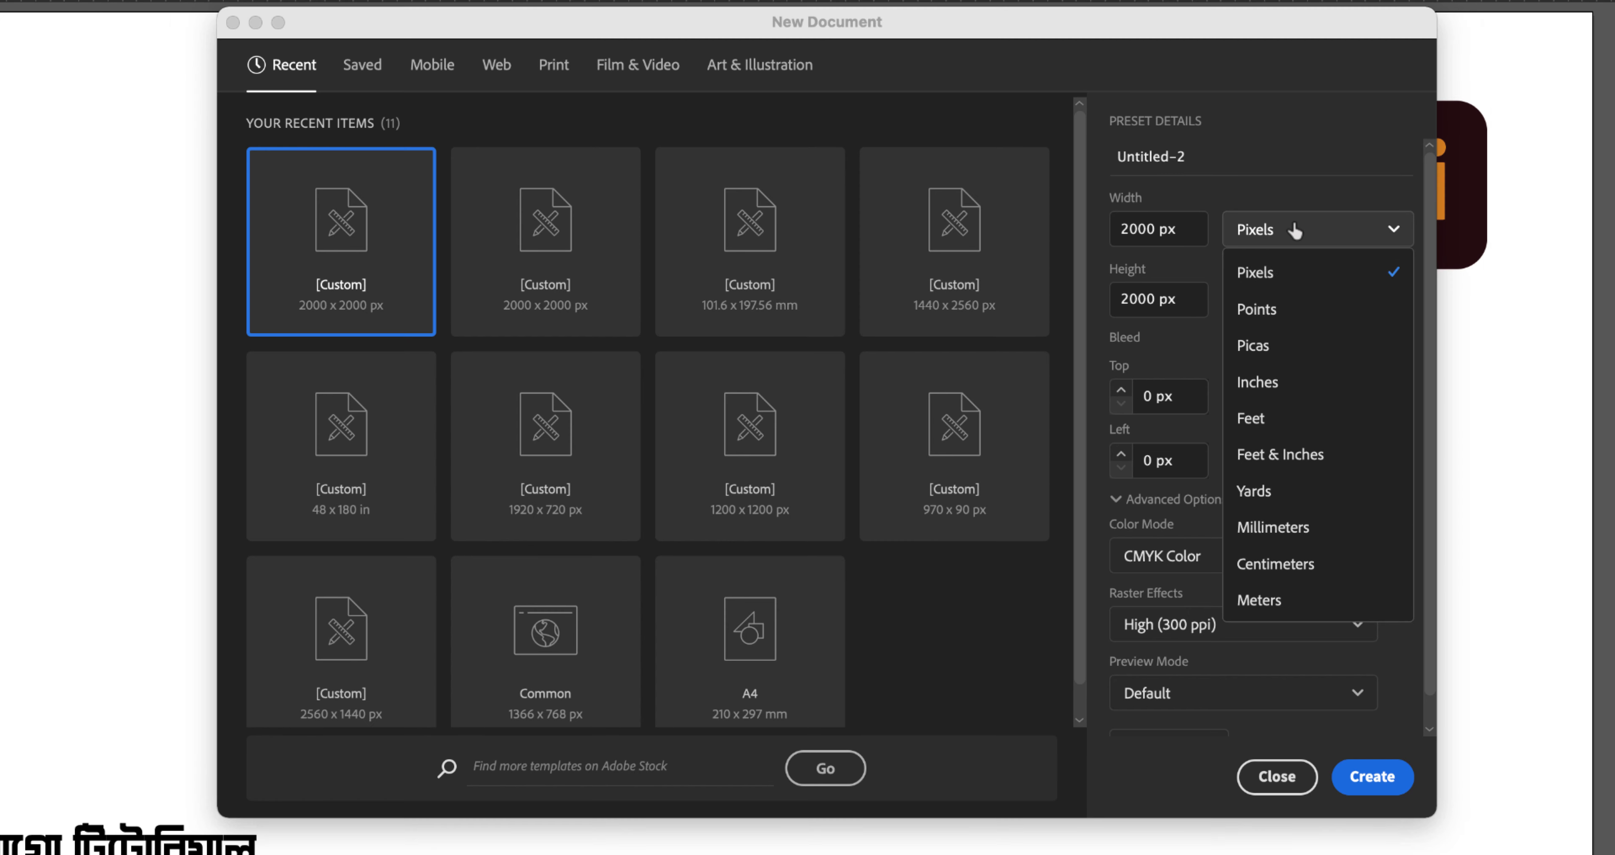
left_click(1269, 395)
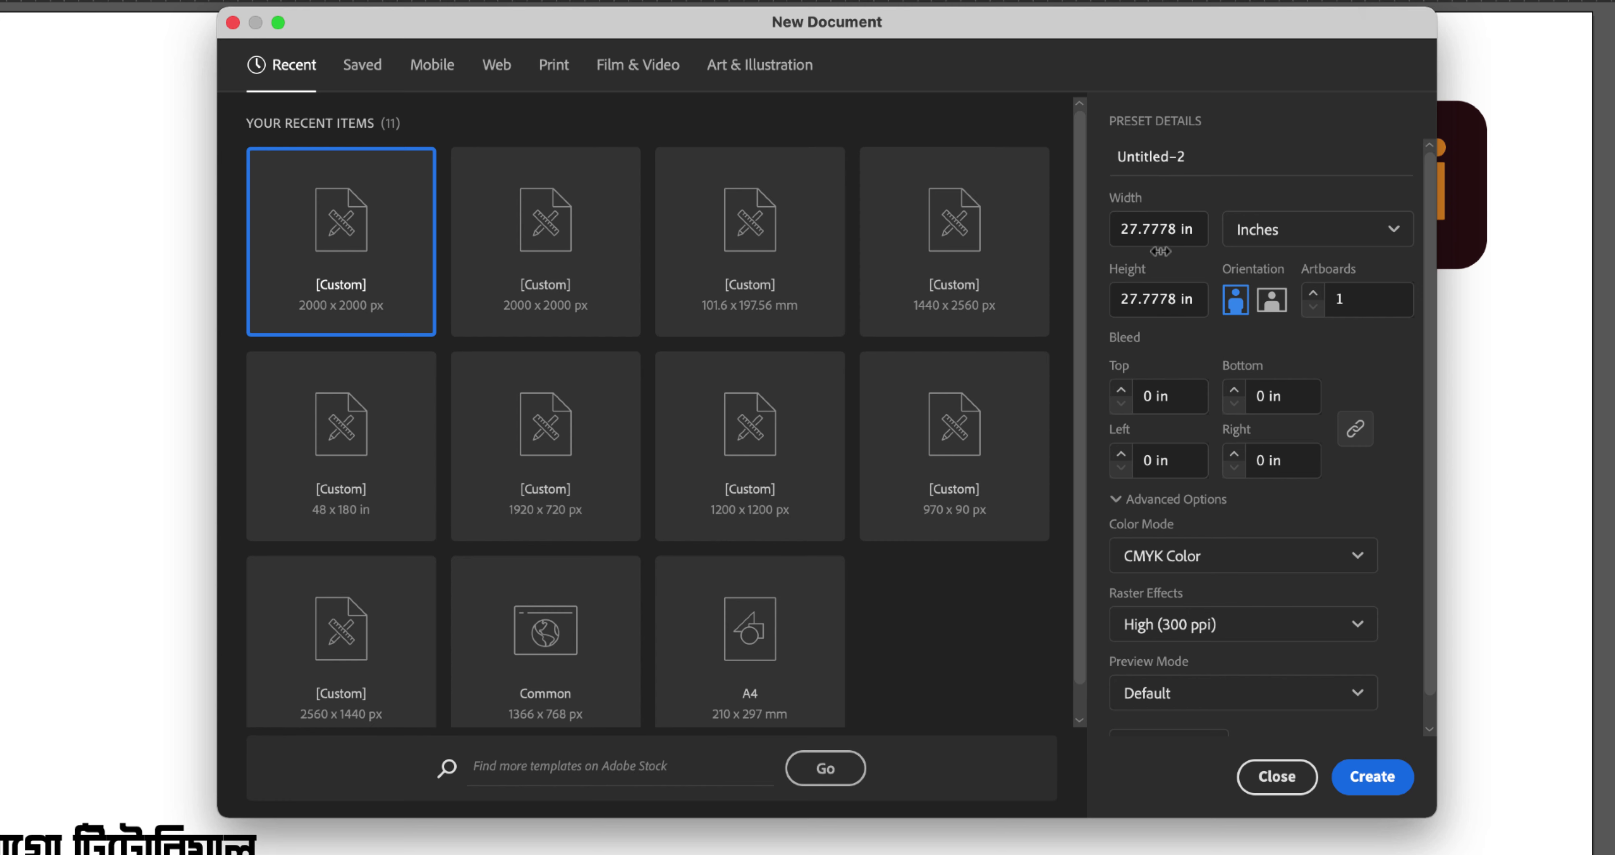
left_click(1270, 230)
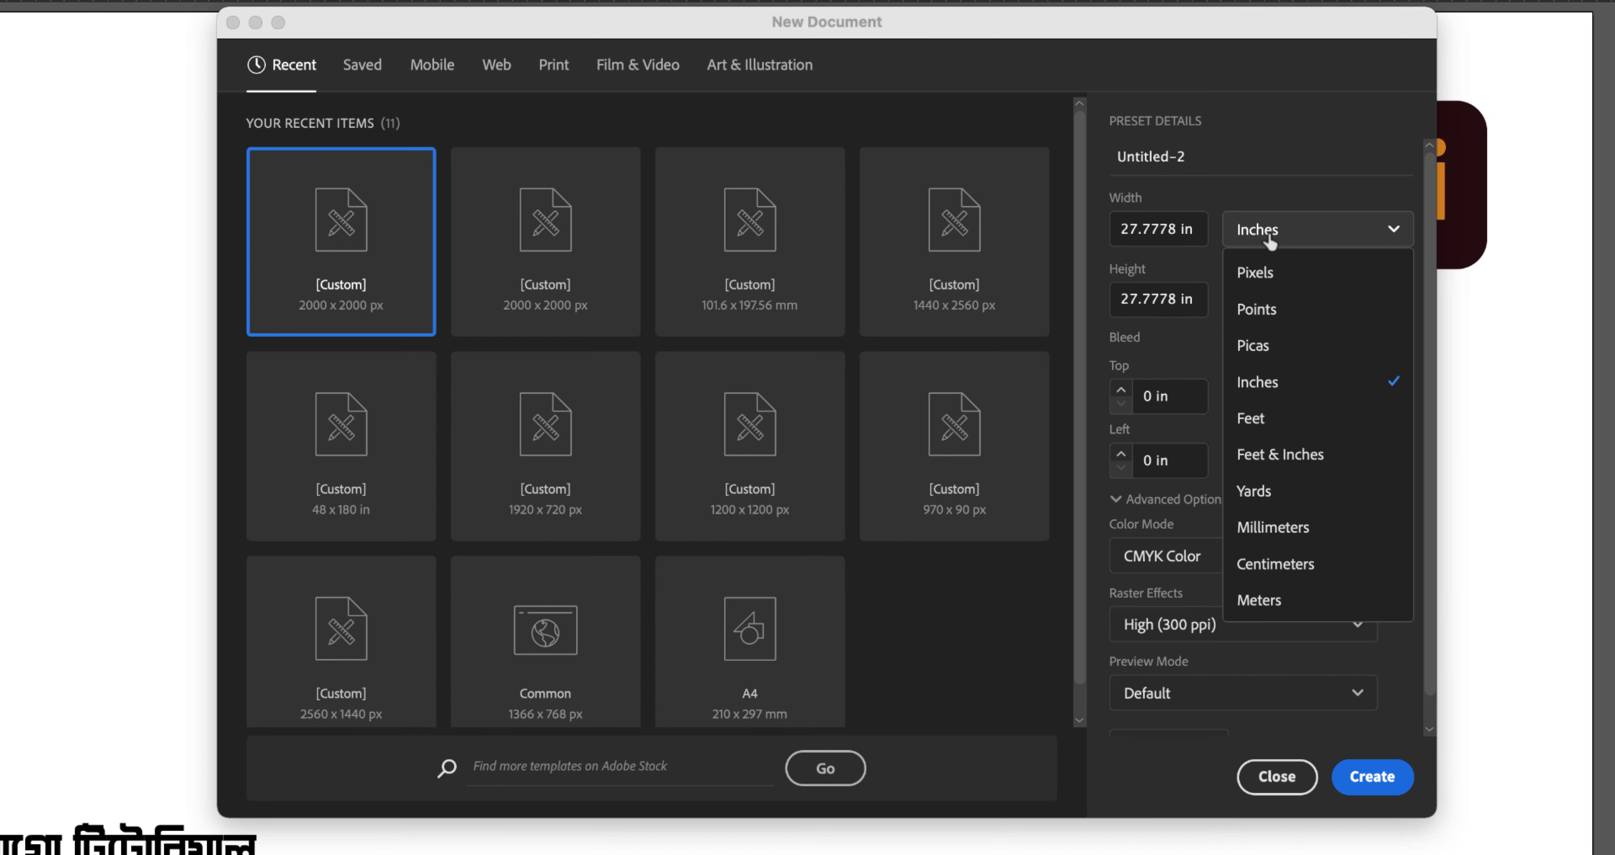
left_click(1271, 349)
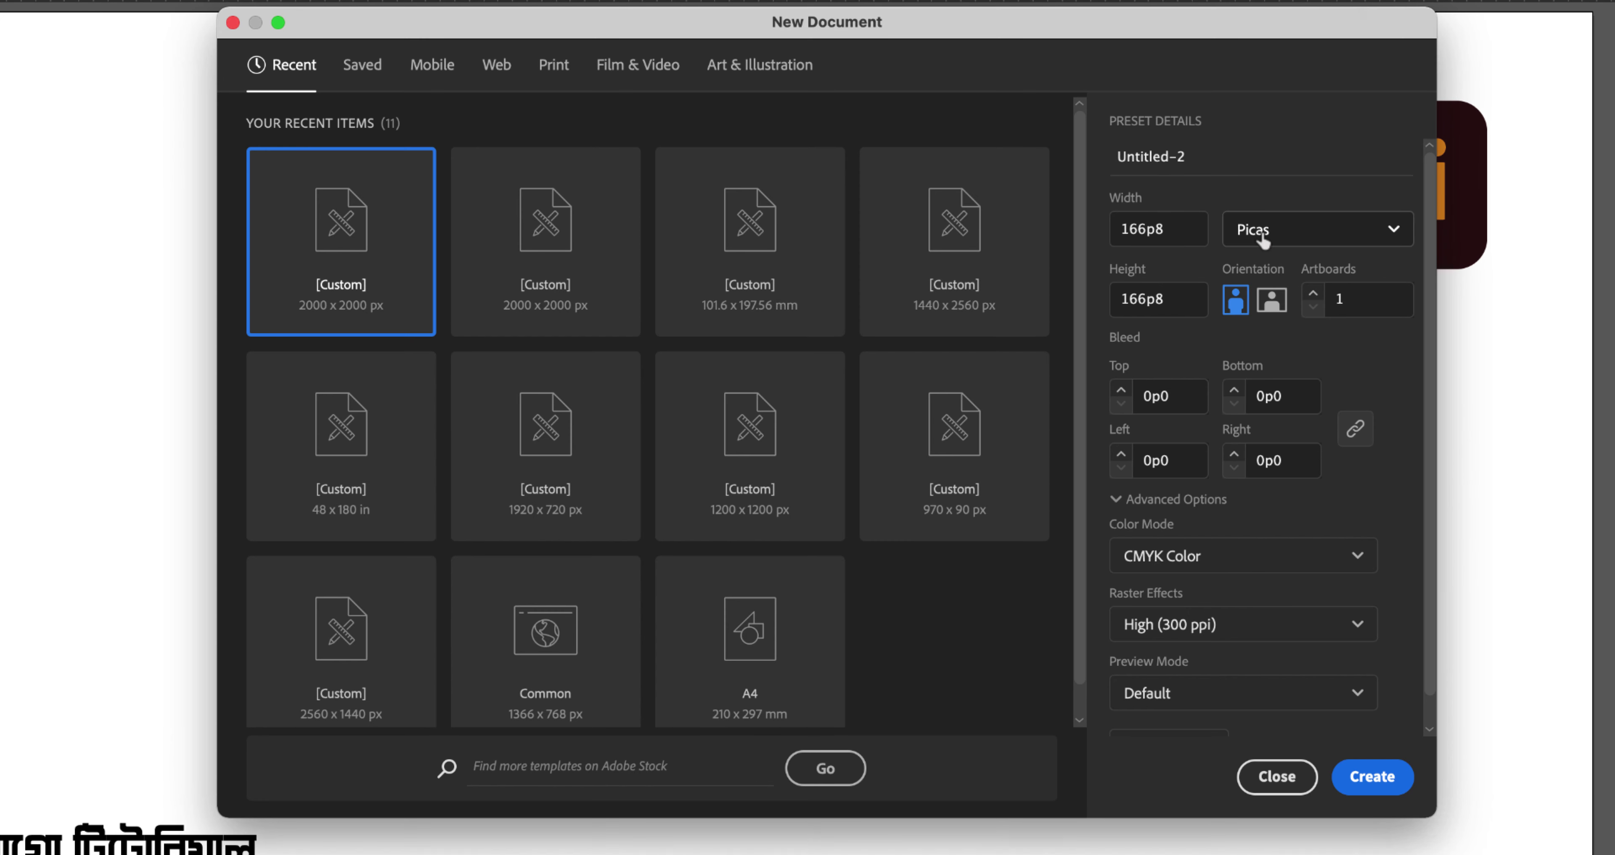
left_click(1263, 233)
left_click(1251, 416)
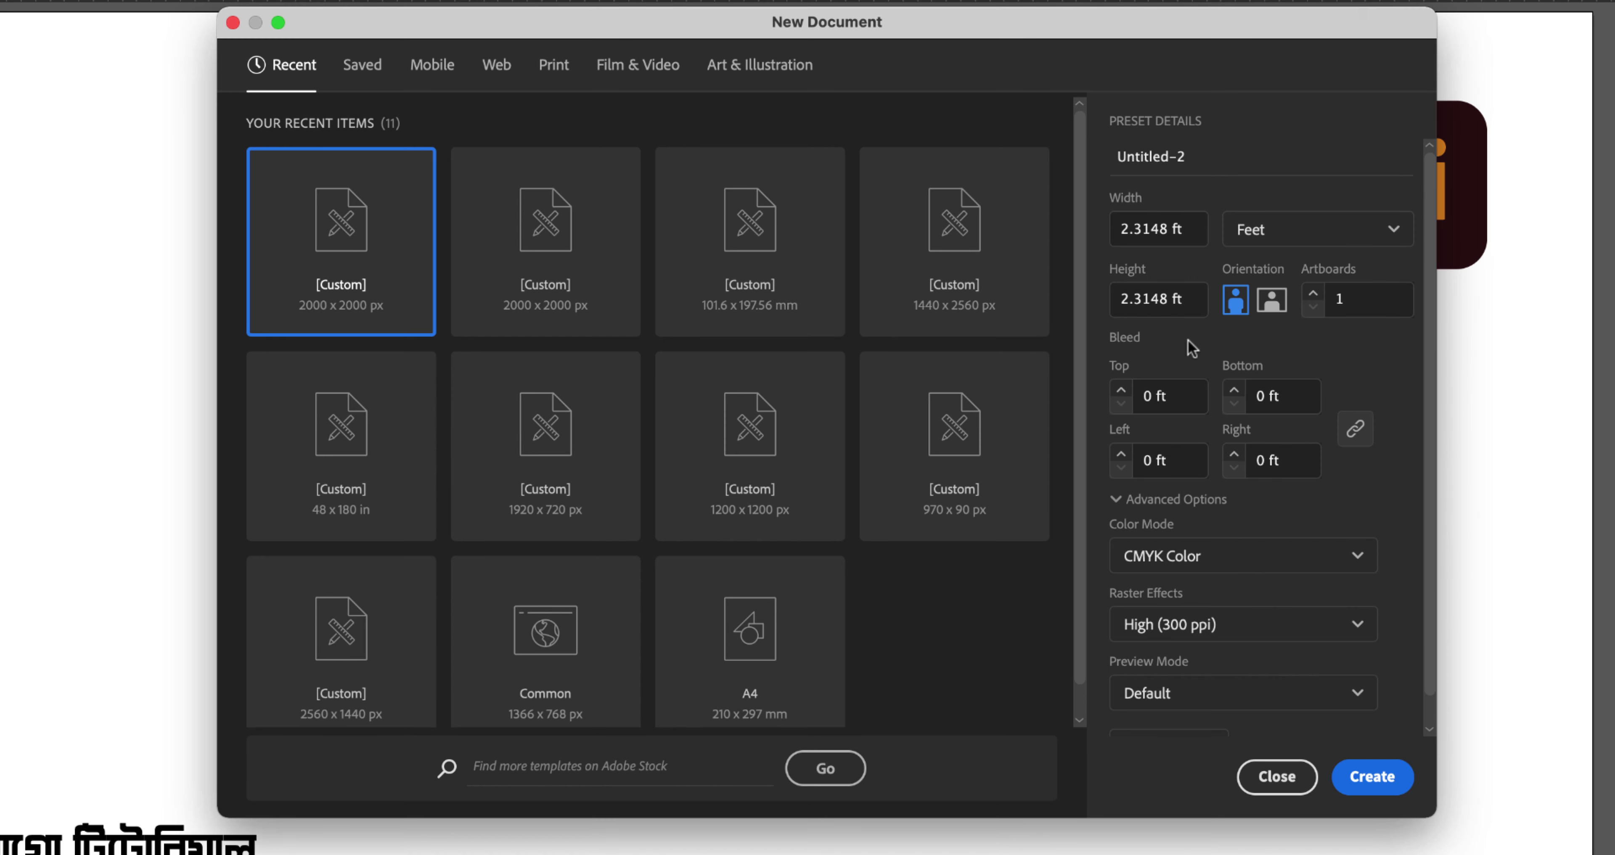
left_click(1268, 229)
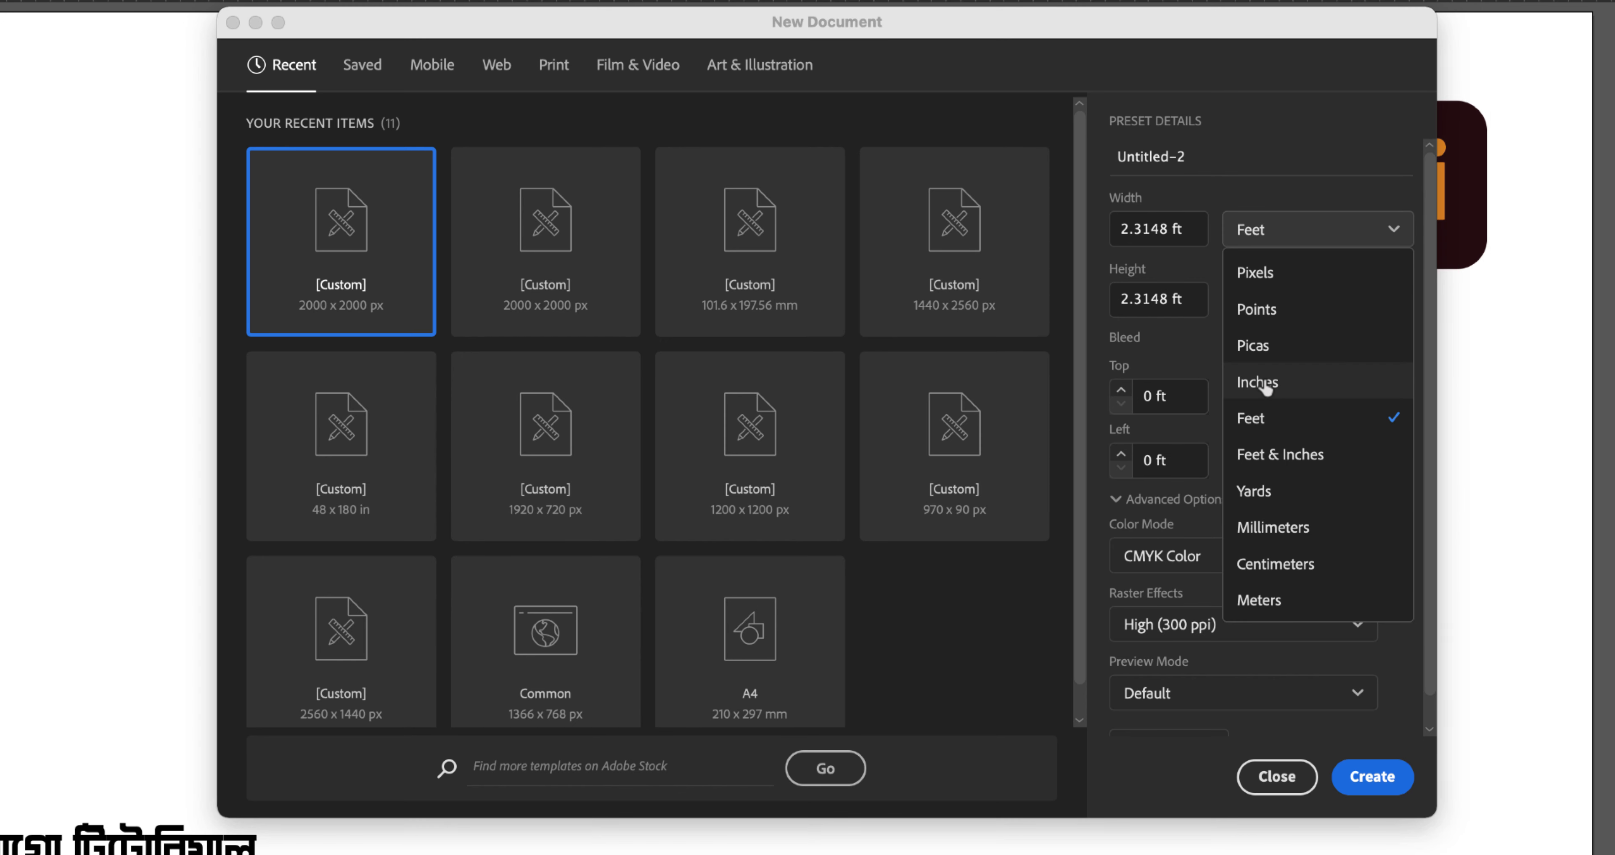
left_click(1273, 310)
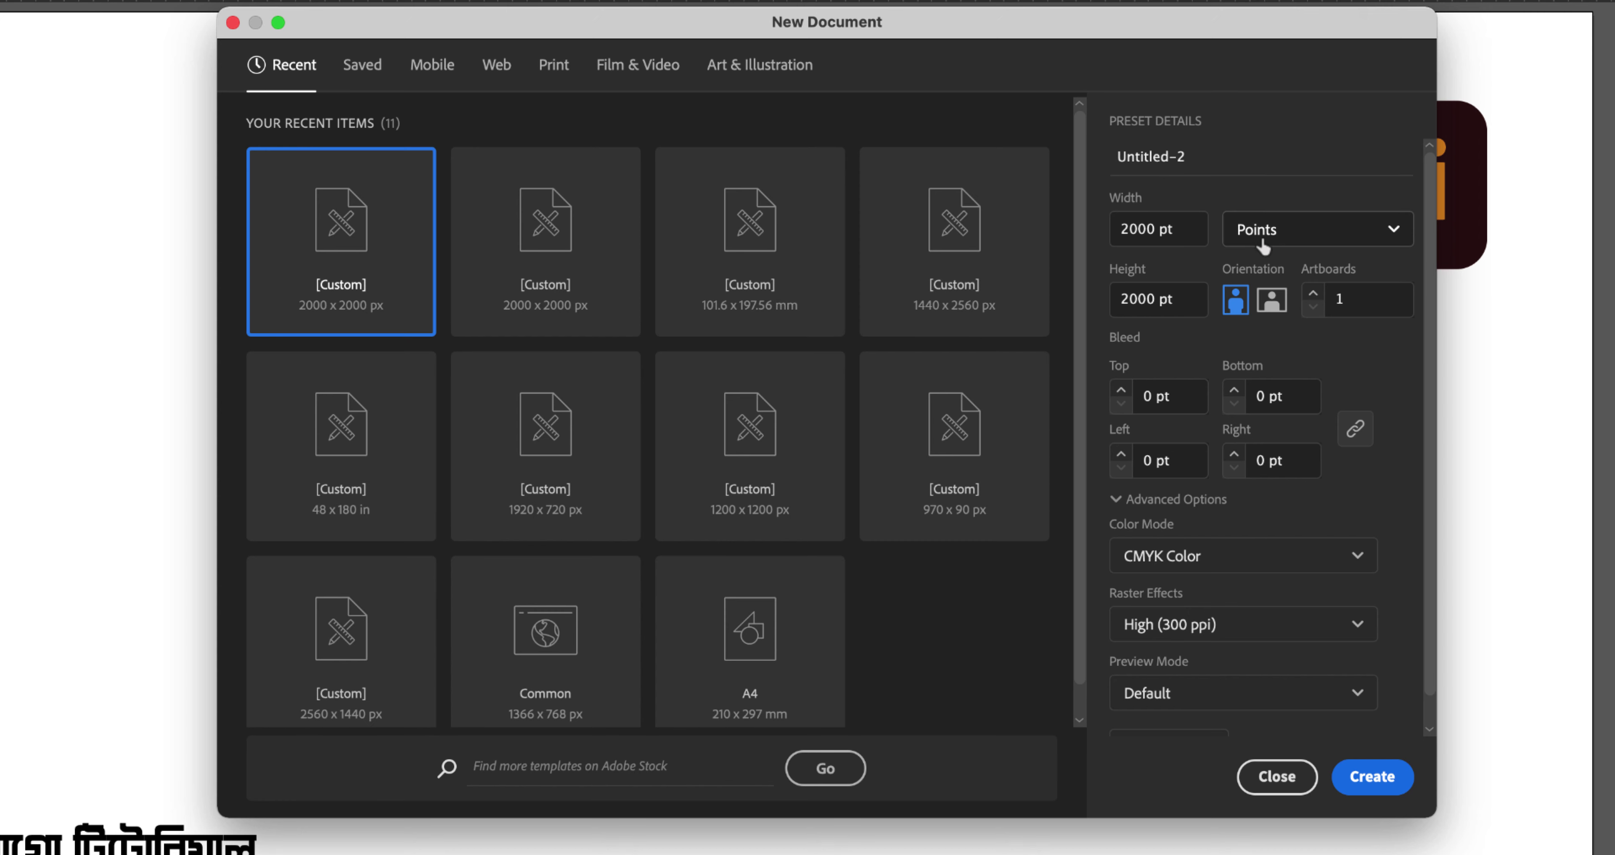
left_click(1265, 237)
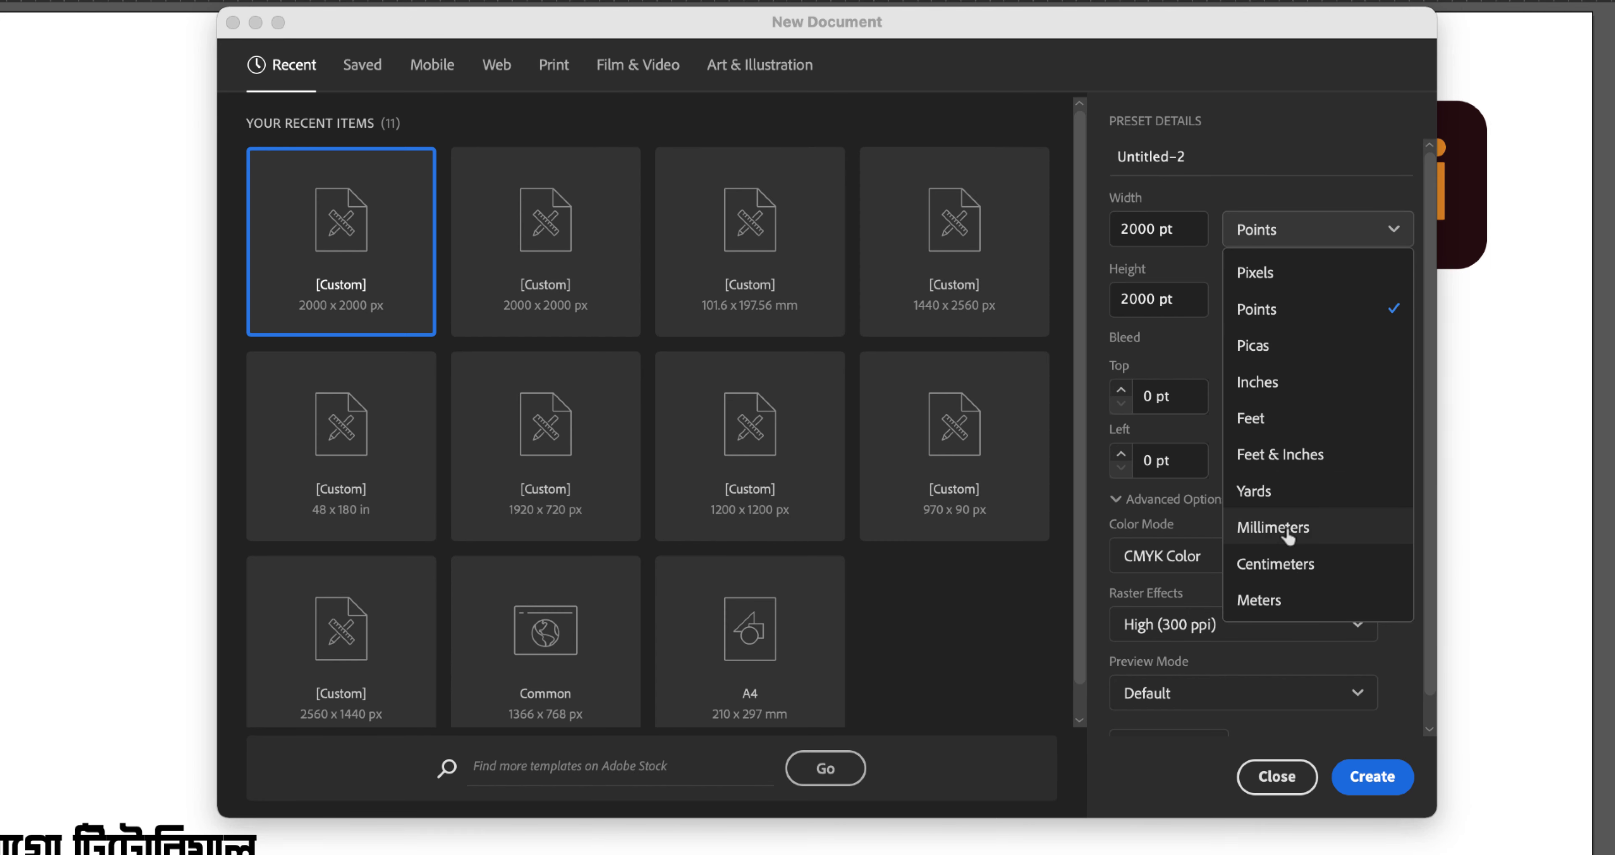
left_click(1286, 533)
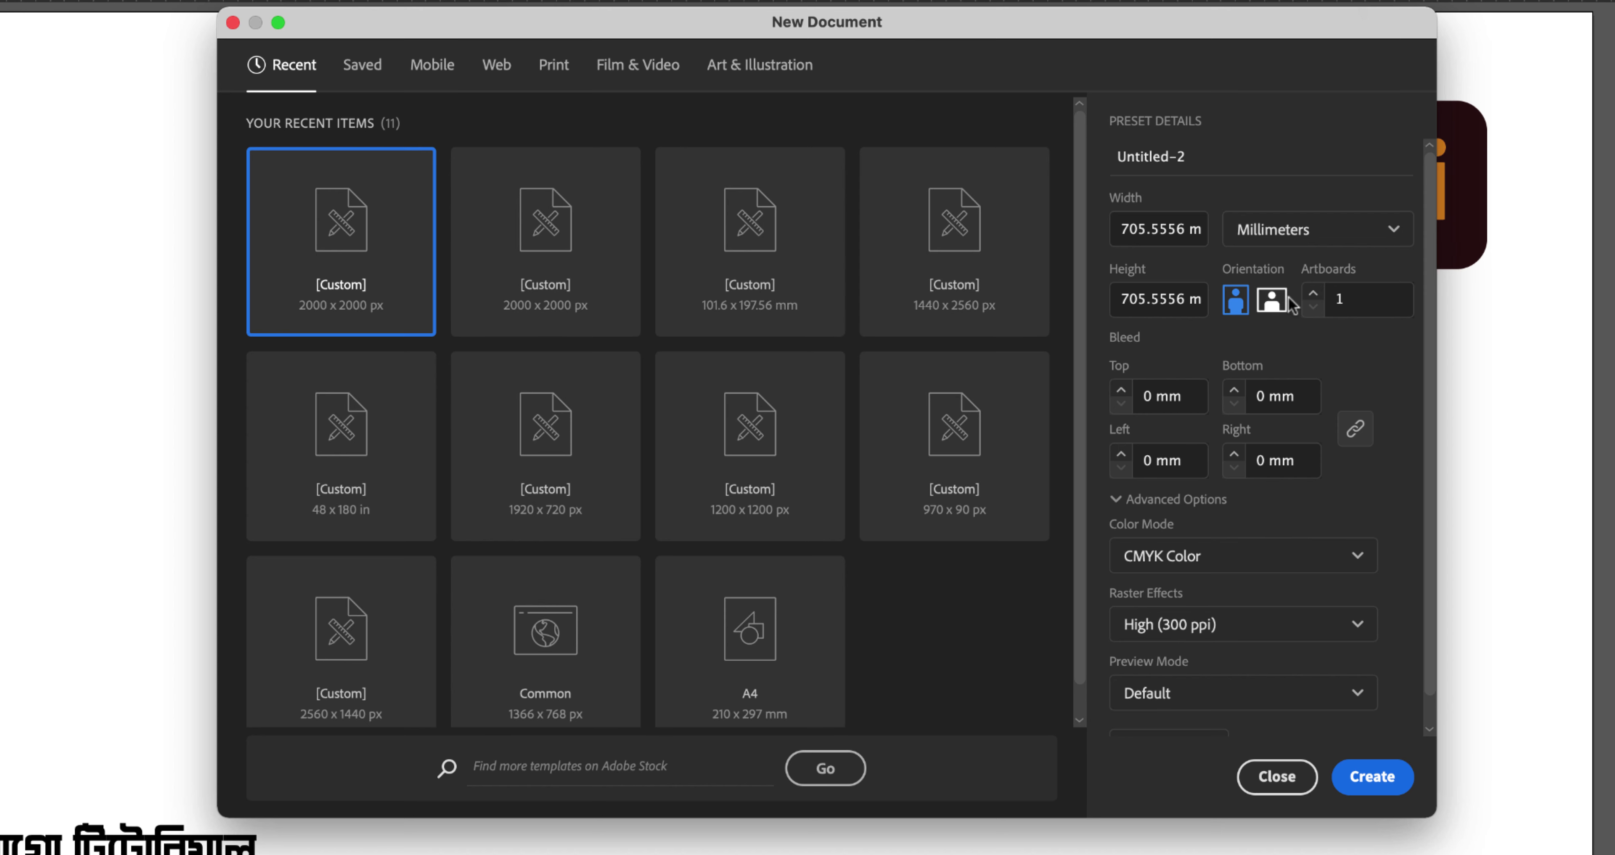
left_click(1289, 229)
left_click(1280, 273)
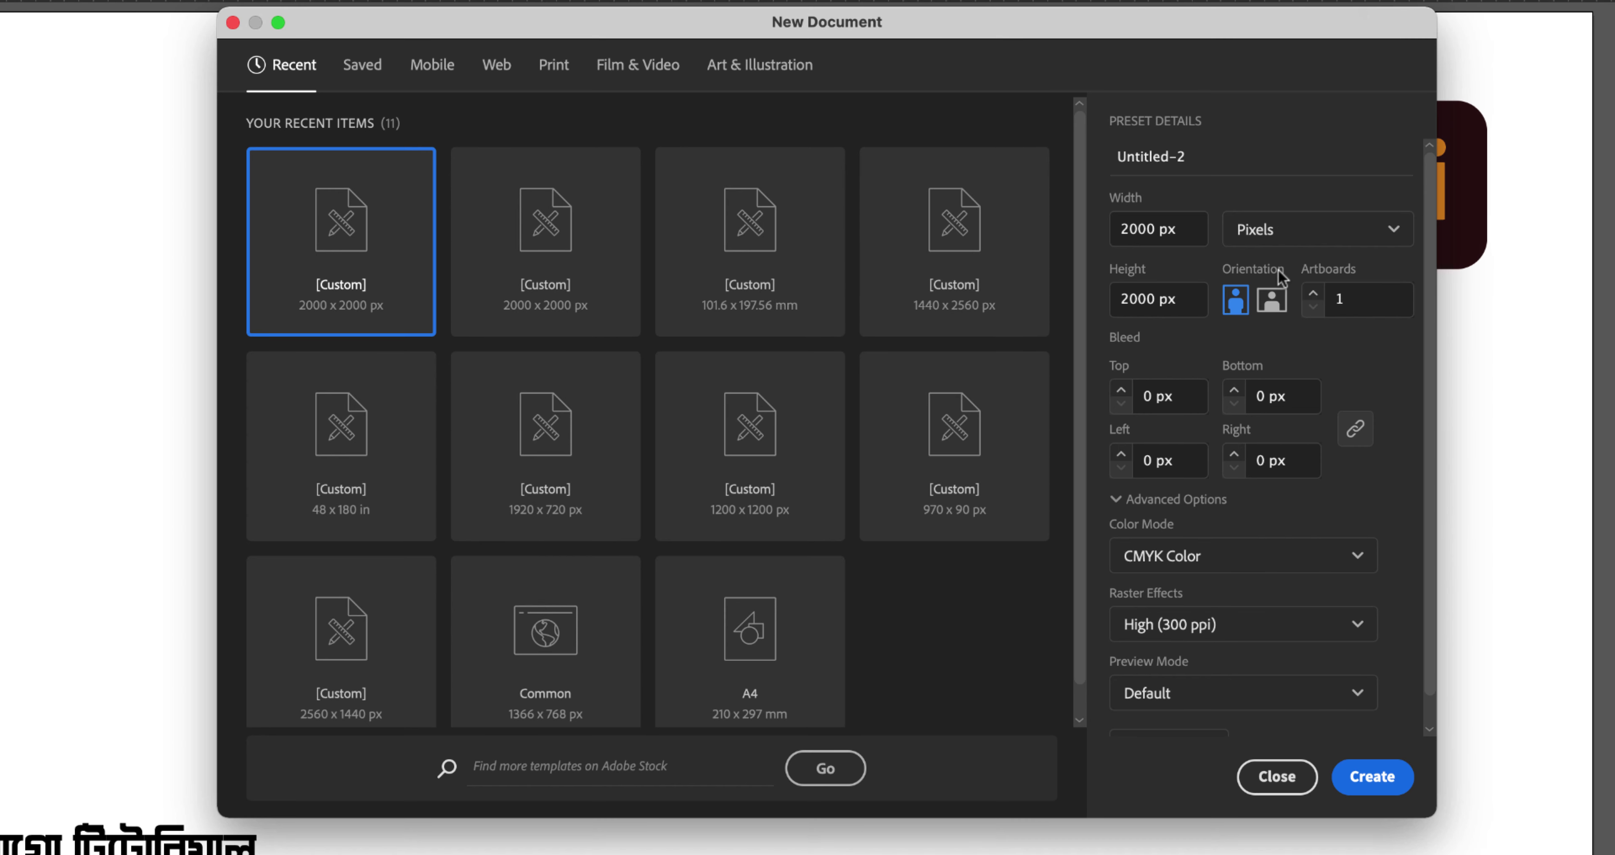
Set the colour mode to RGB Color and the units to Inches.
left_click(1229, 555)
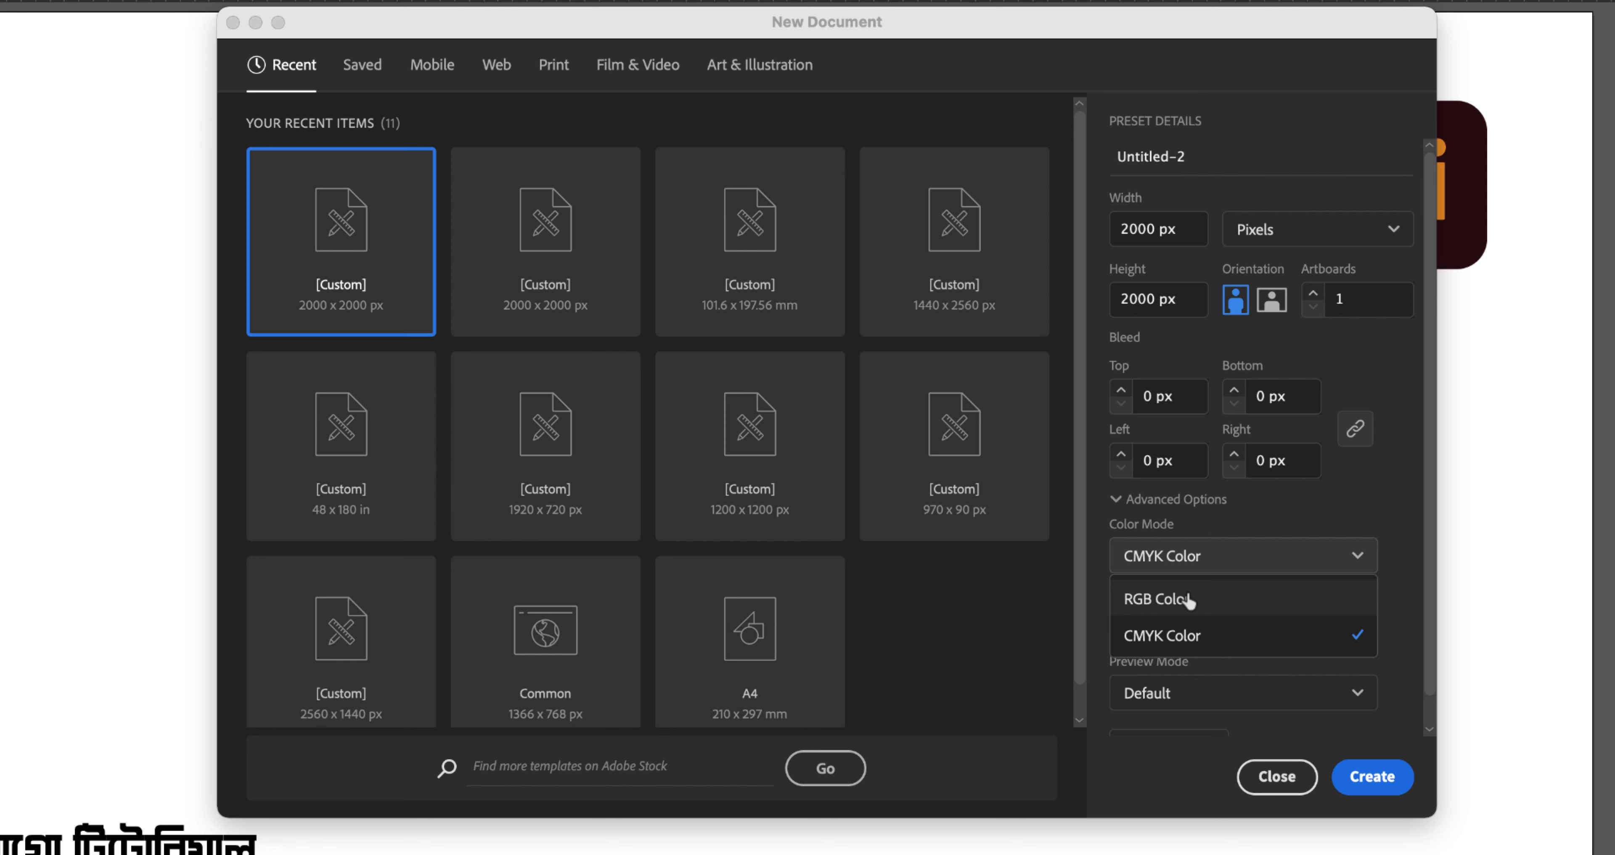
left_click(1187, 600)
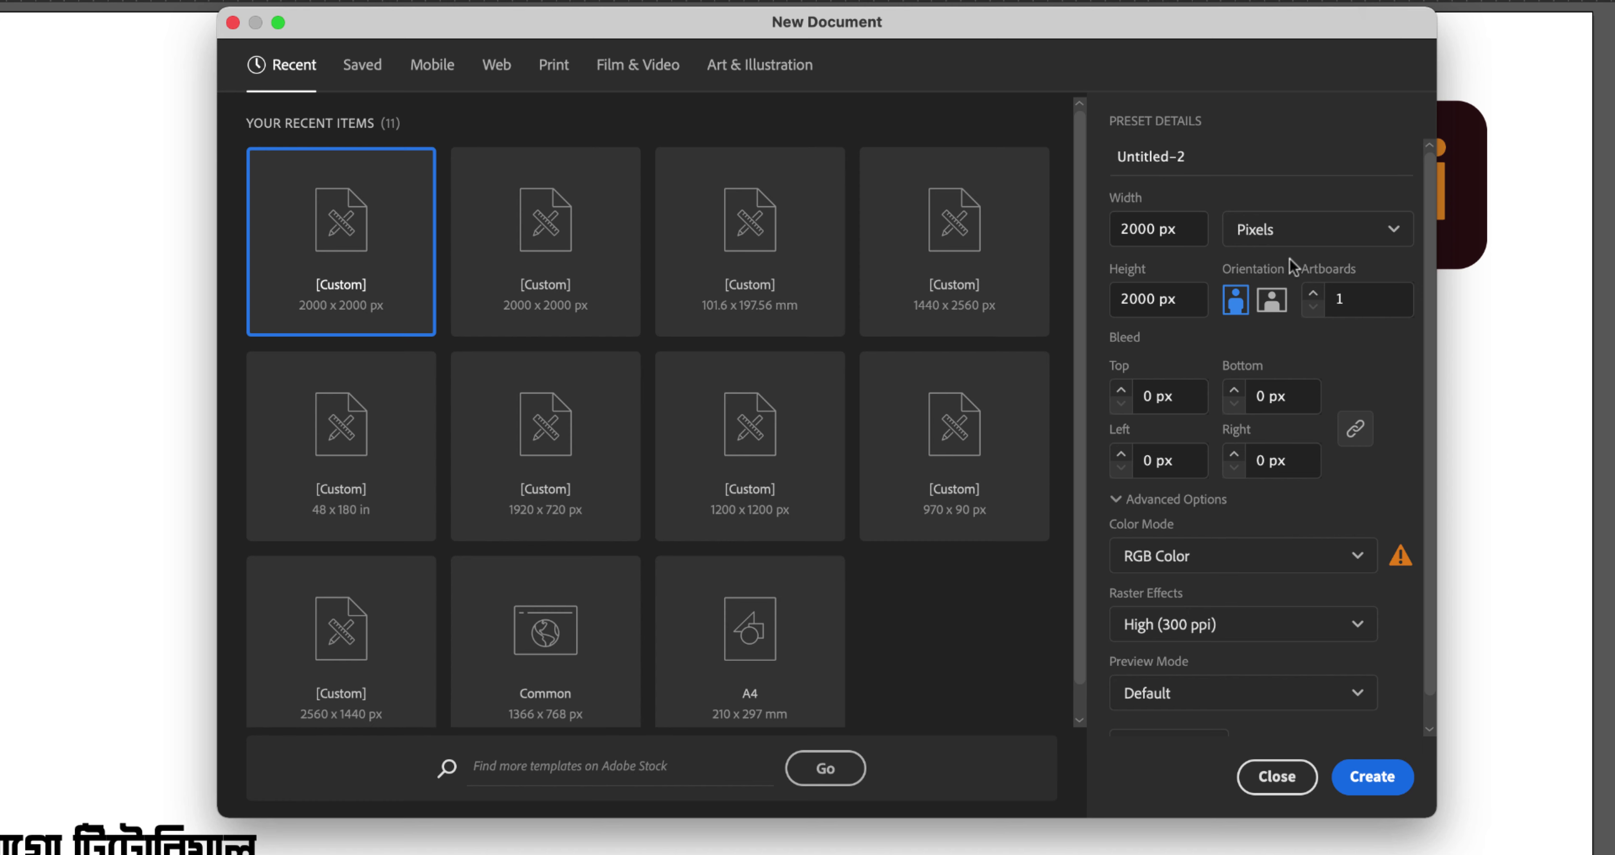
left_click(1282, 239)
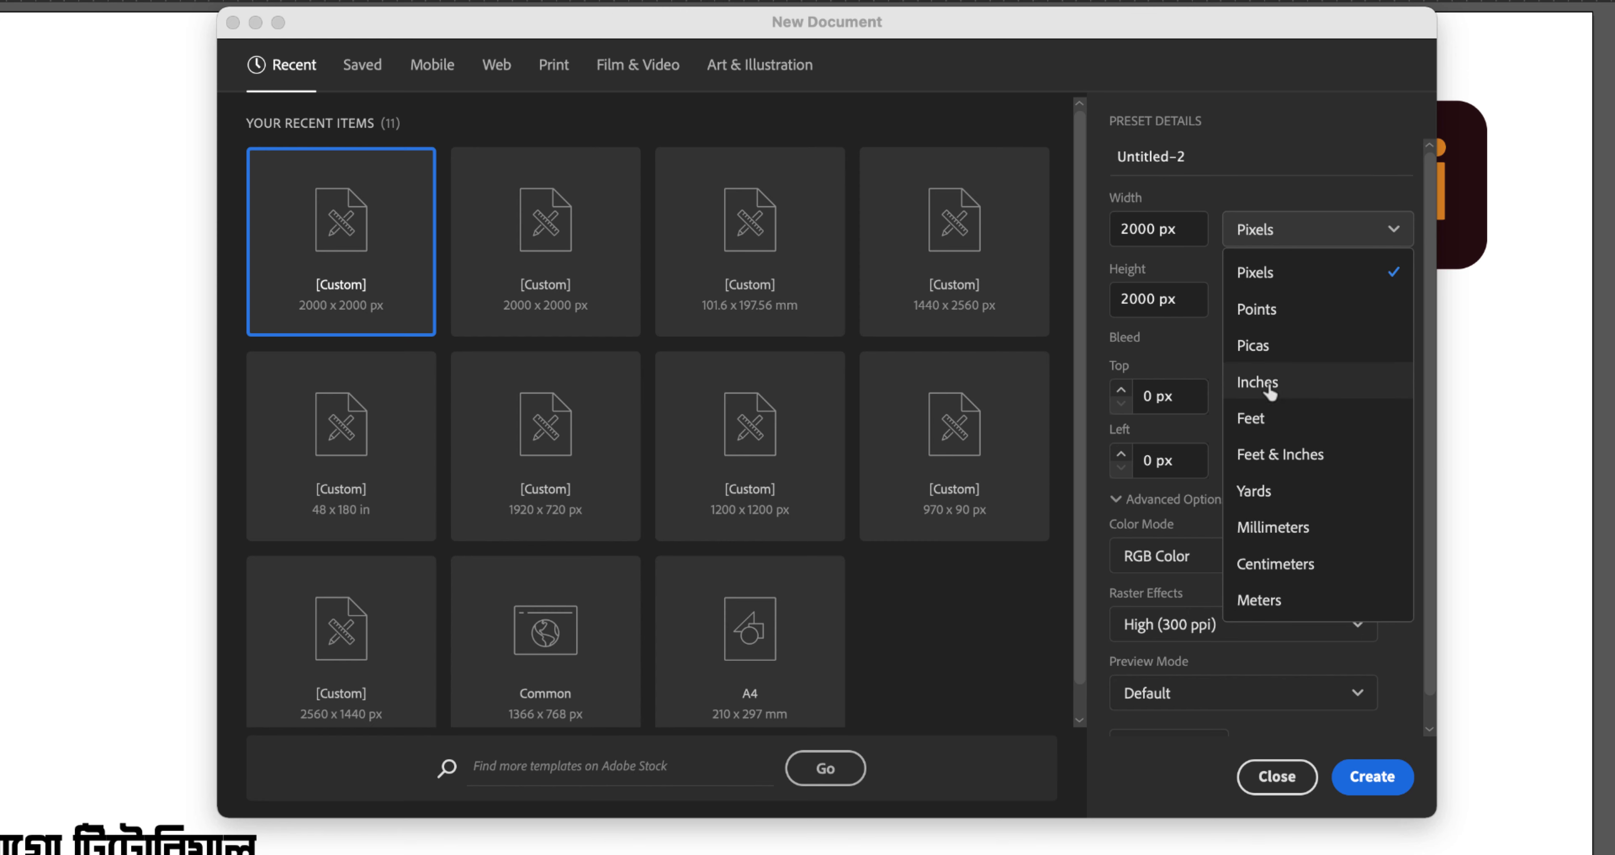
left_click(1257, 381)
left_click_drag(1191, 230, 1082, 240)
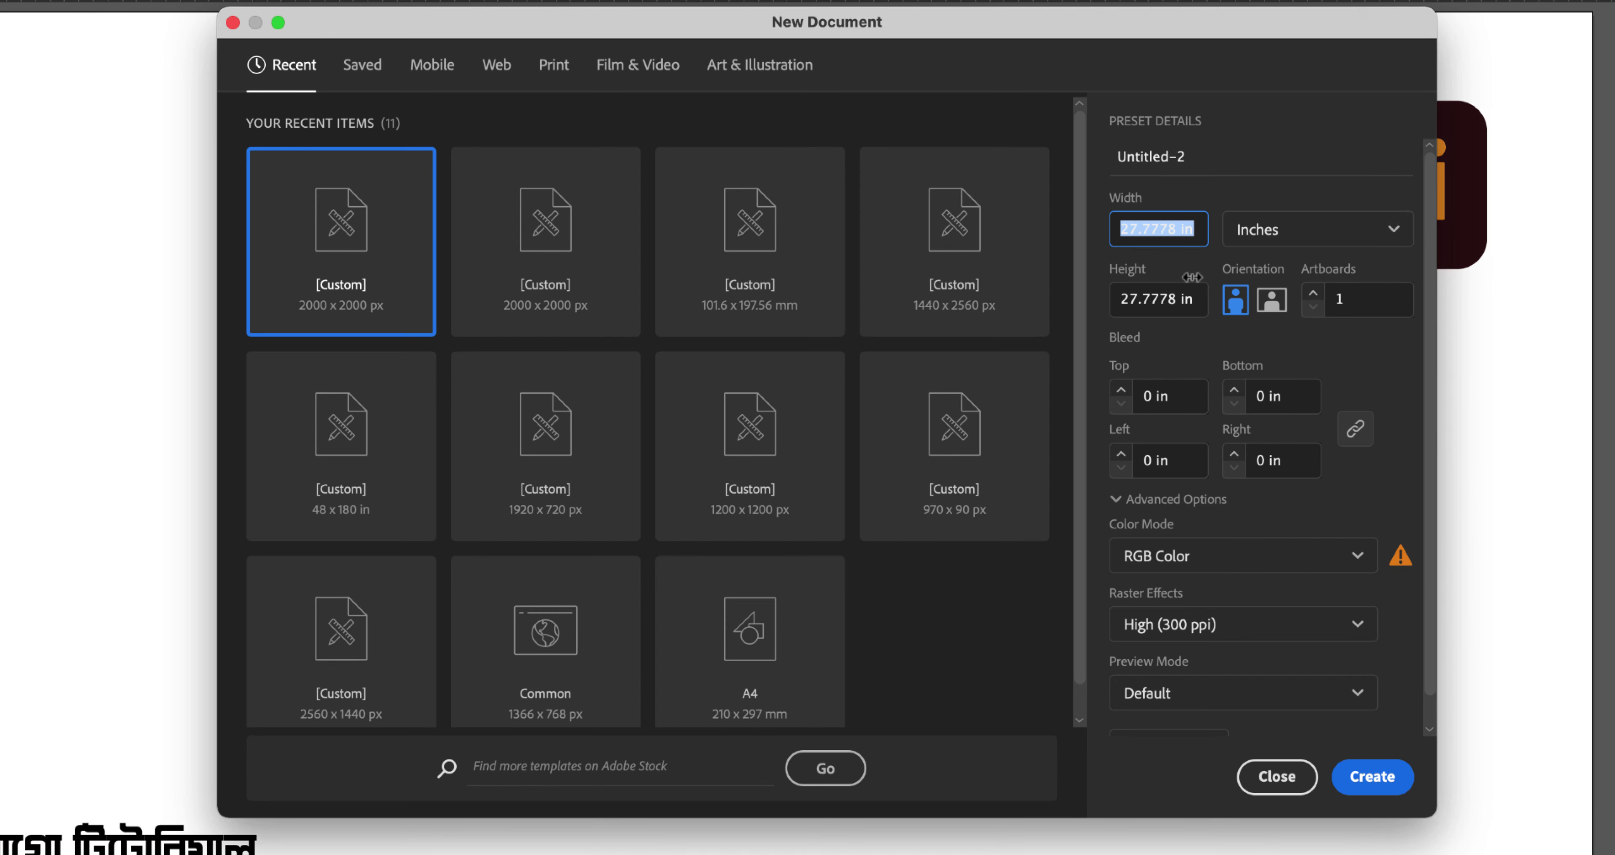
left_click(1356, 433)
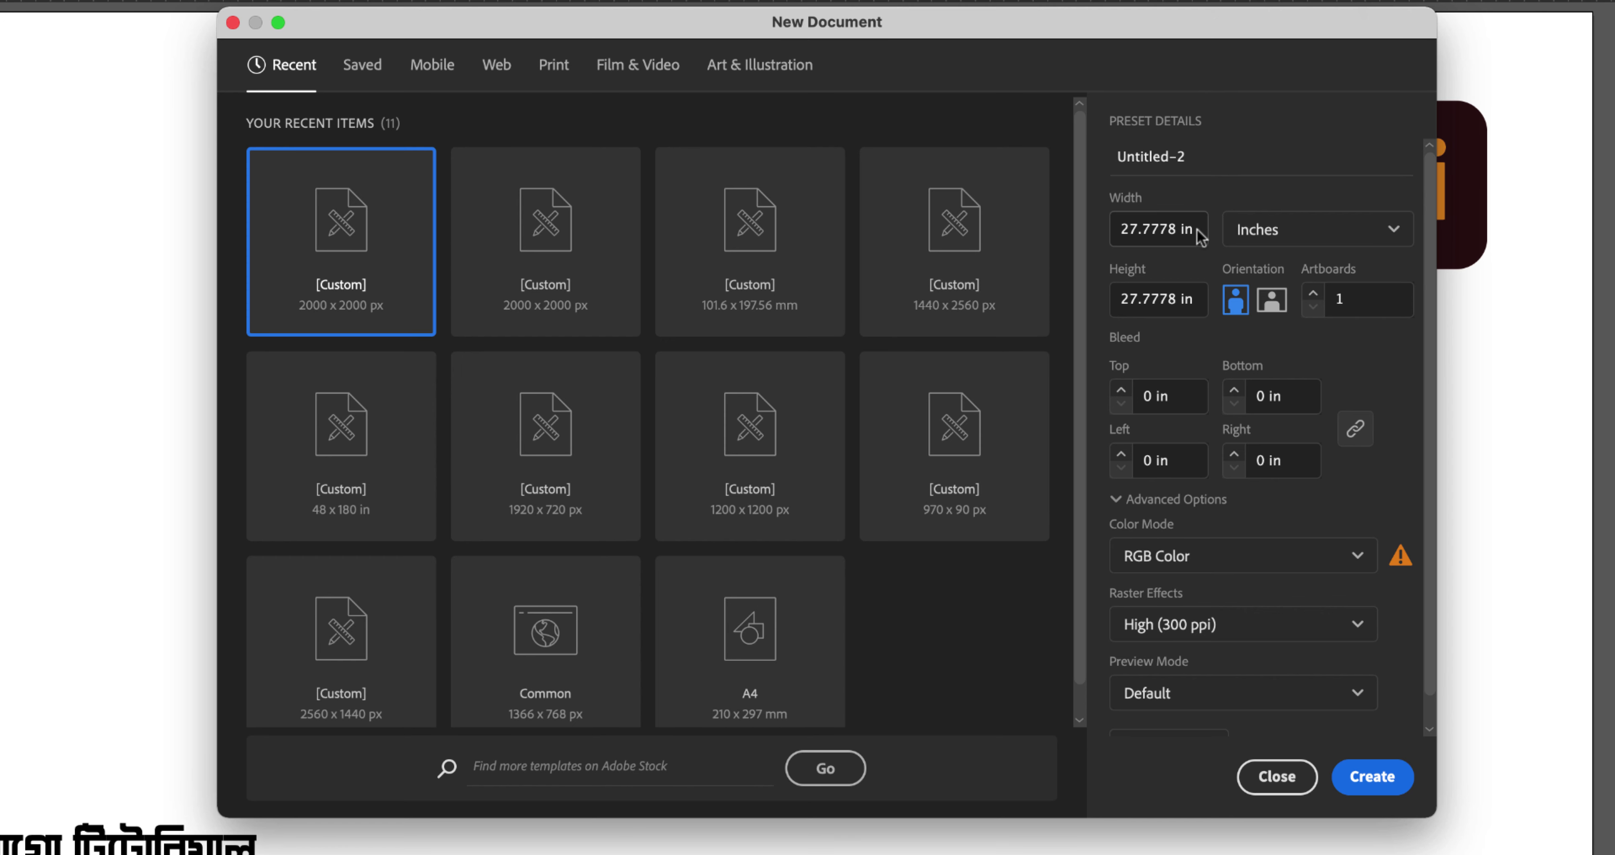
Enter 5 × 5 inches, then switch back to Pixels to read 360 × 360 px.
left_click_drag(1194, 230, 1013, 213)
type("5")
key("Tab")
type("5")
left_click(1358, 365)
left_click(1288, 225)
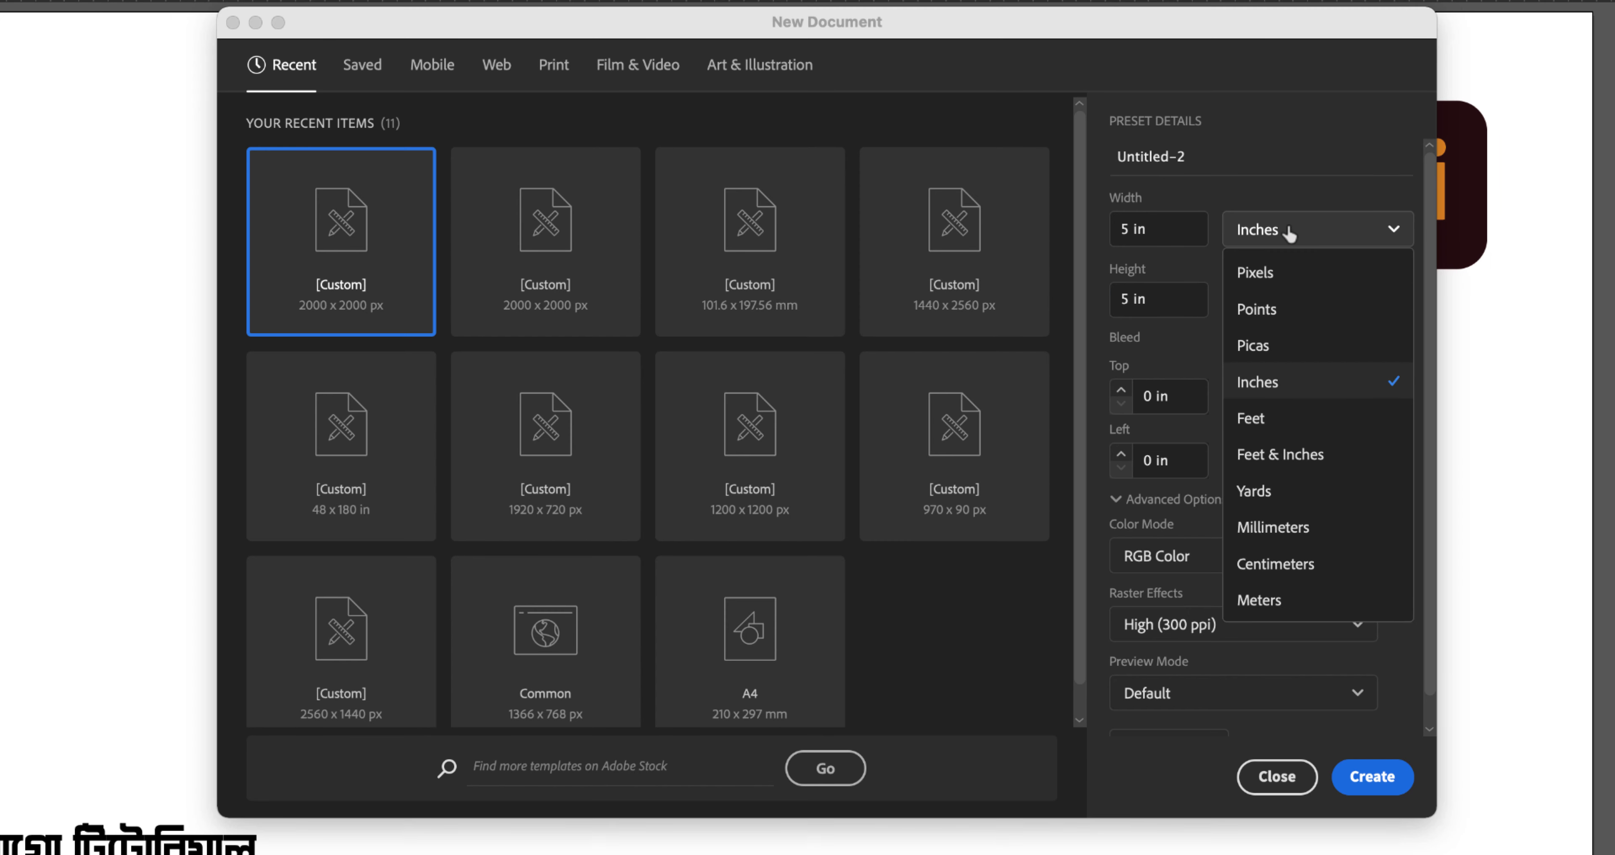
left_click(1268, 275)
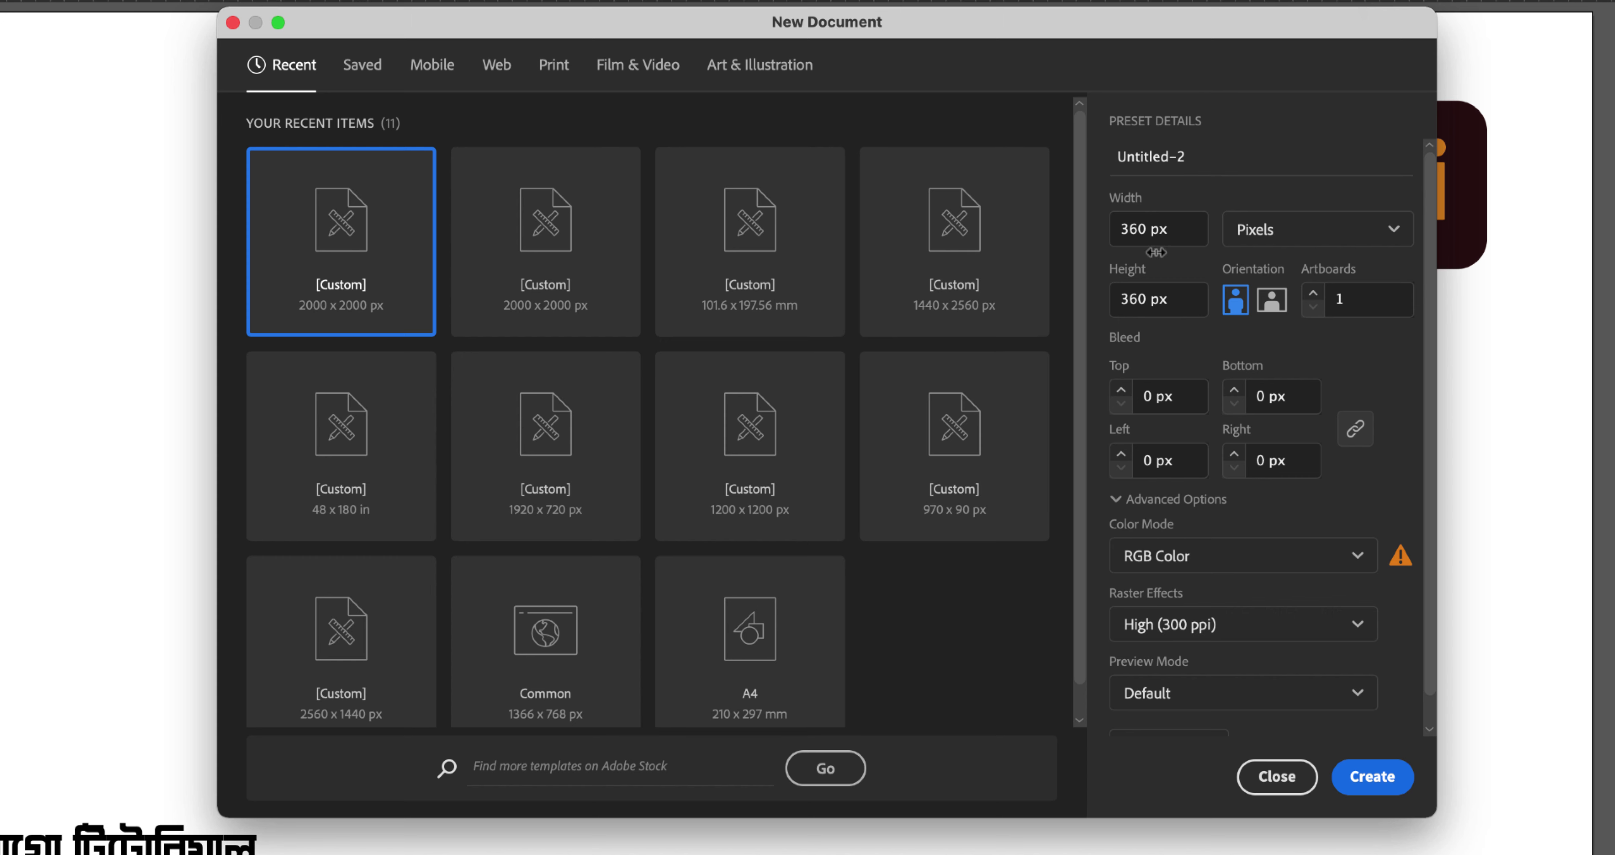
left_click(1124, 232)
left_click_drag(1125, 232, 1144, 235)
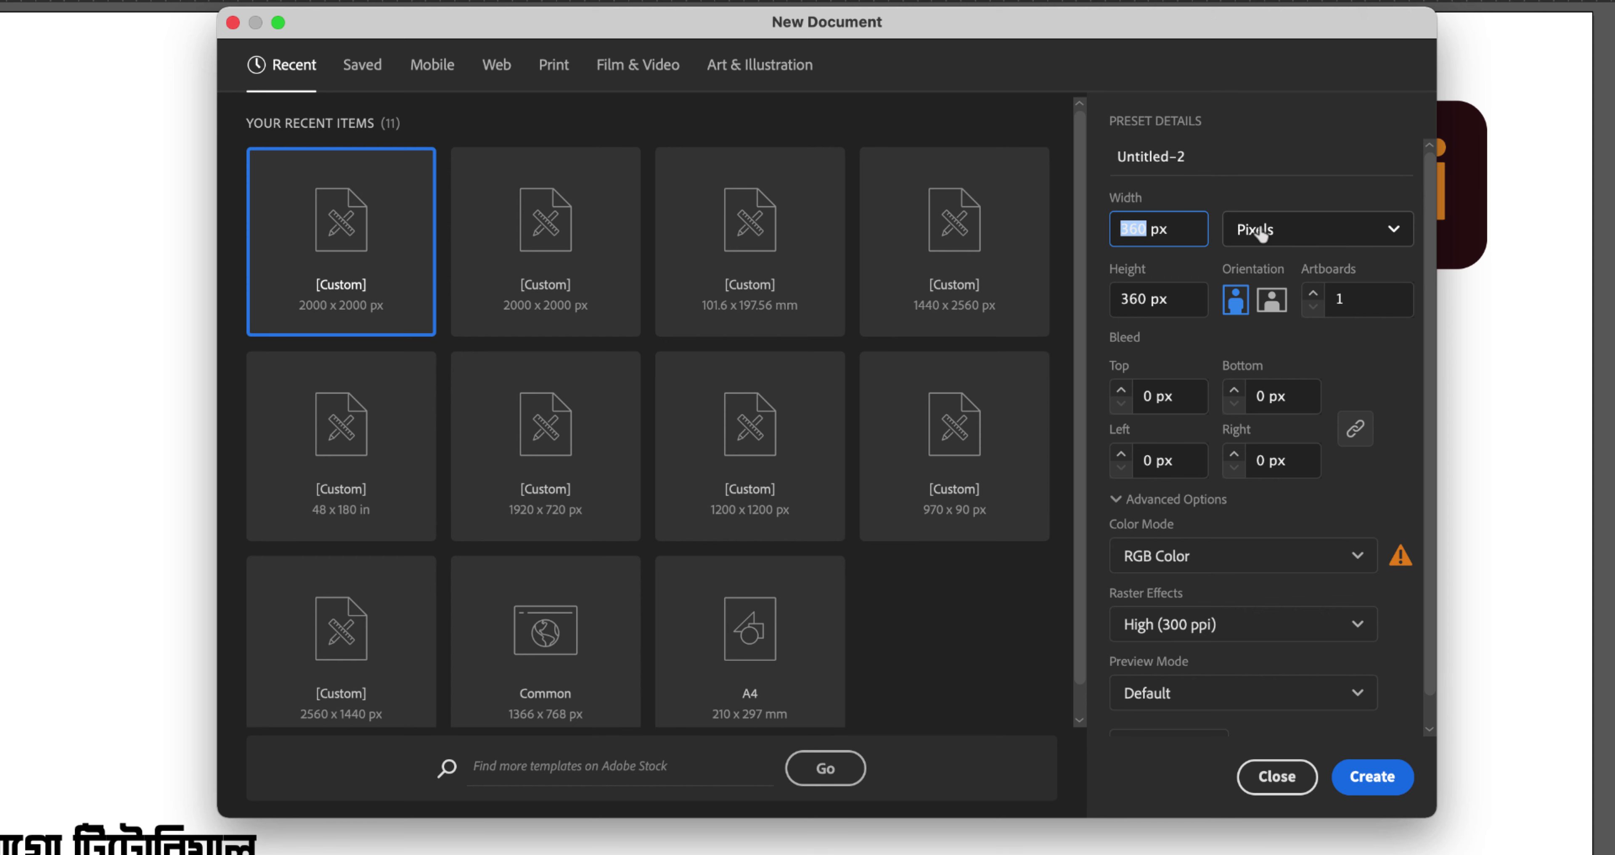
Set 2000 × 2000 px, name the document 'round logo', and create it.
type("2000")
left_click(1155, 304)
type("2000")
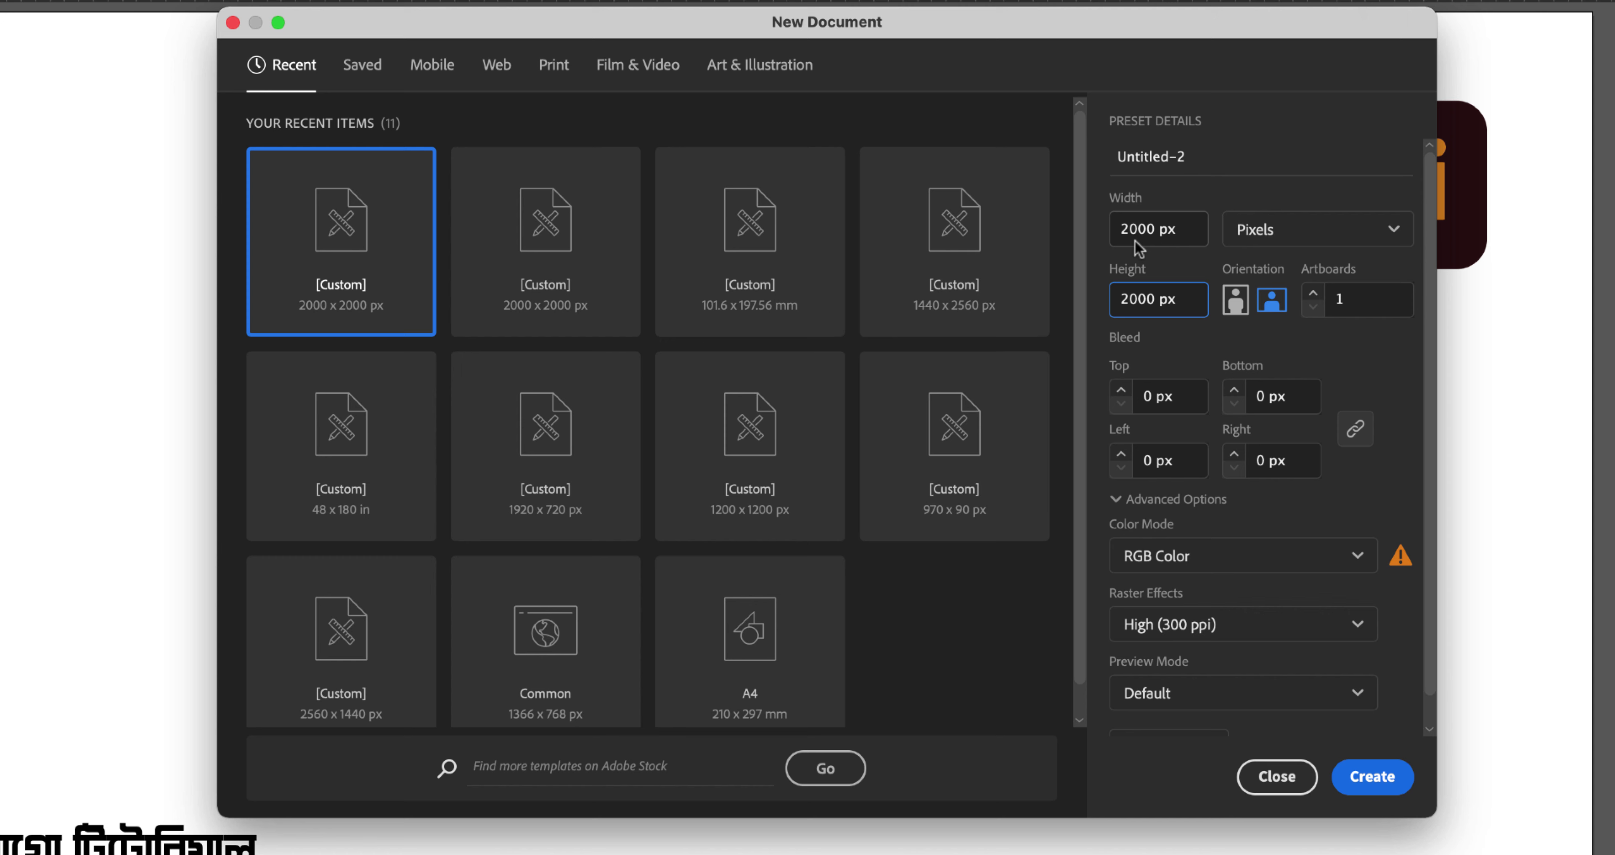
left_click_drag(1196, 159, 1111, 160)
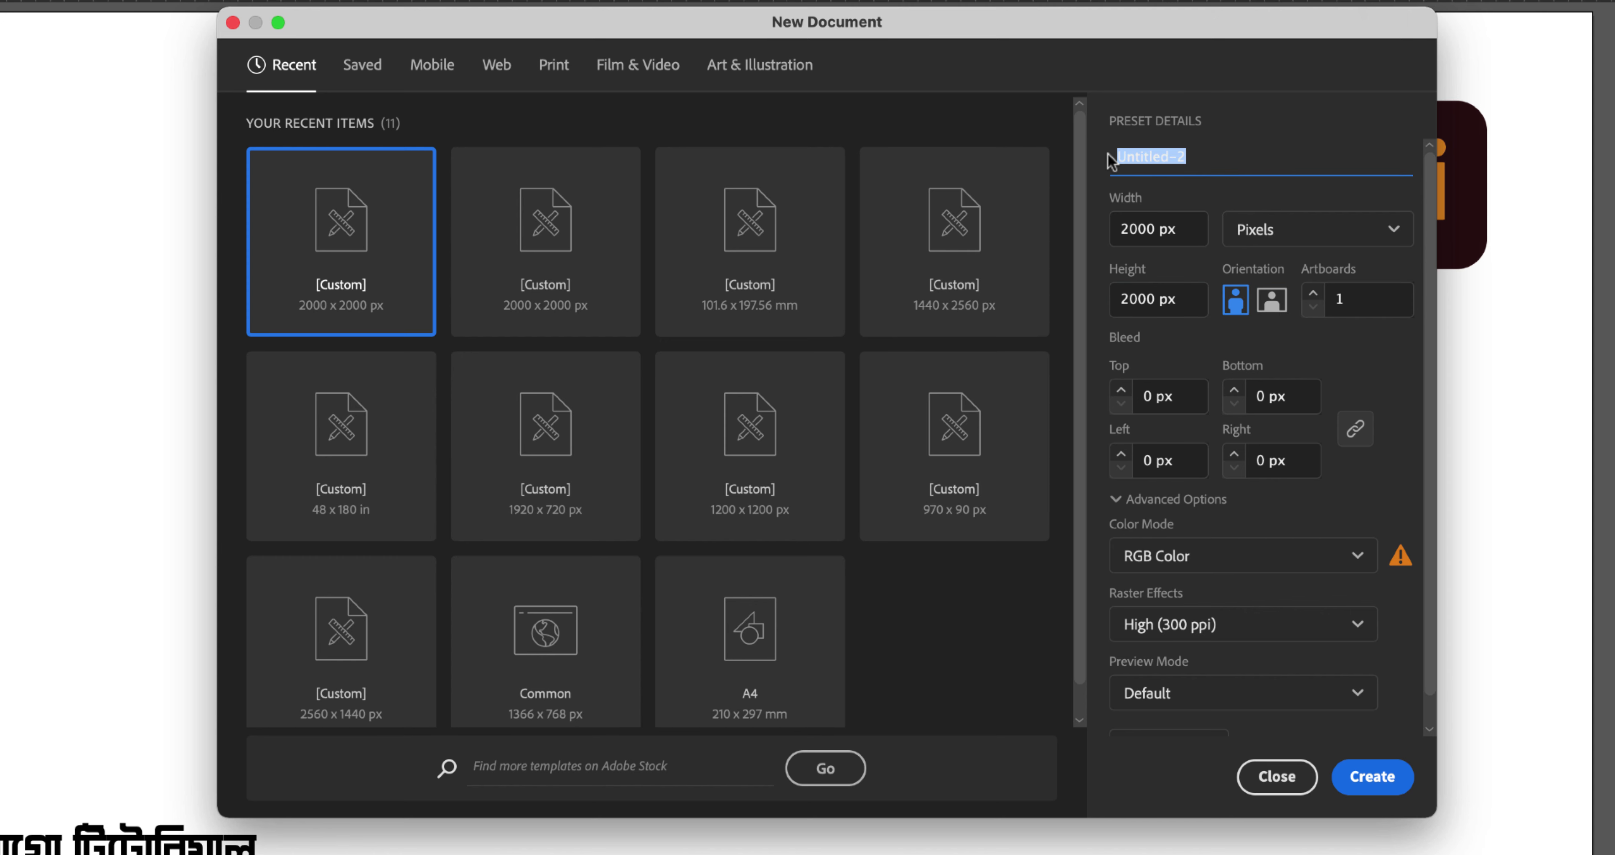
type("round logo")
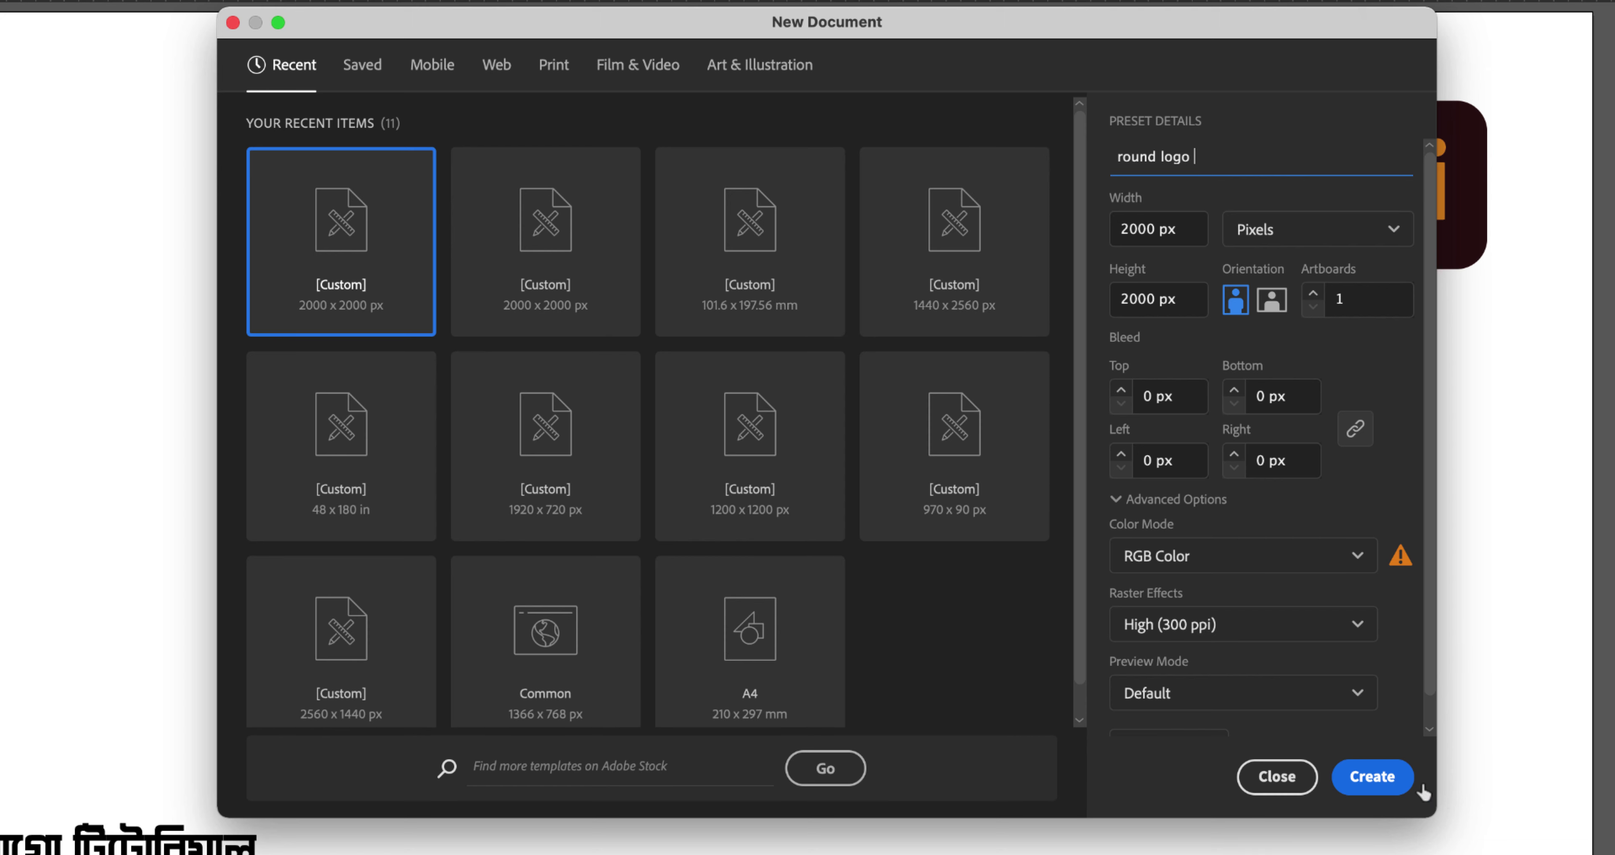
left_click(1372, 776)
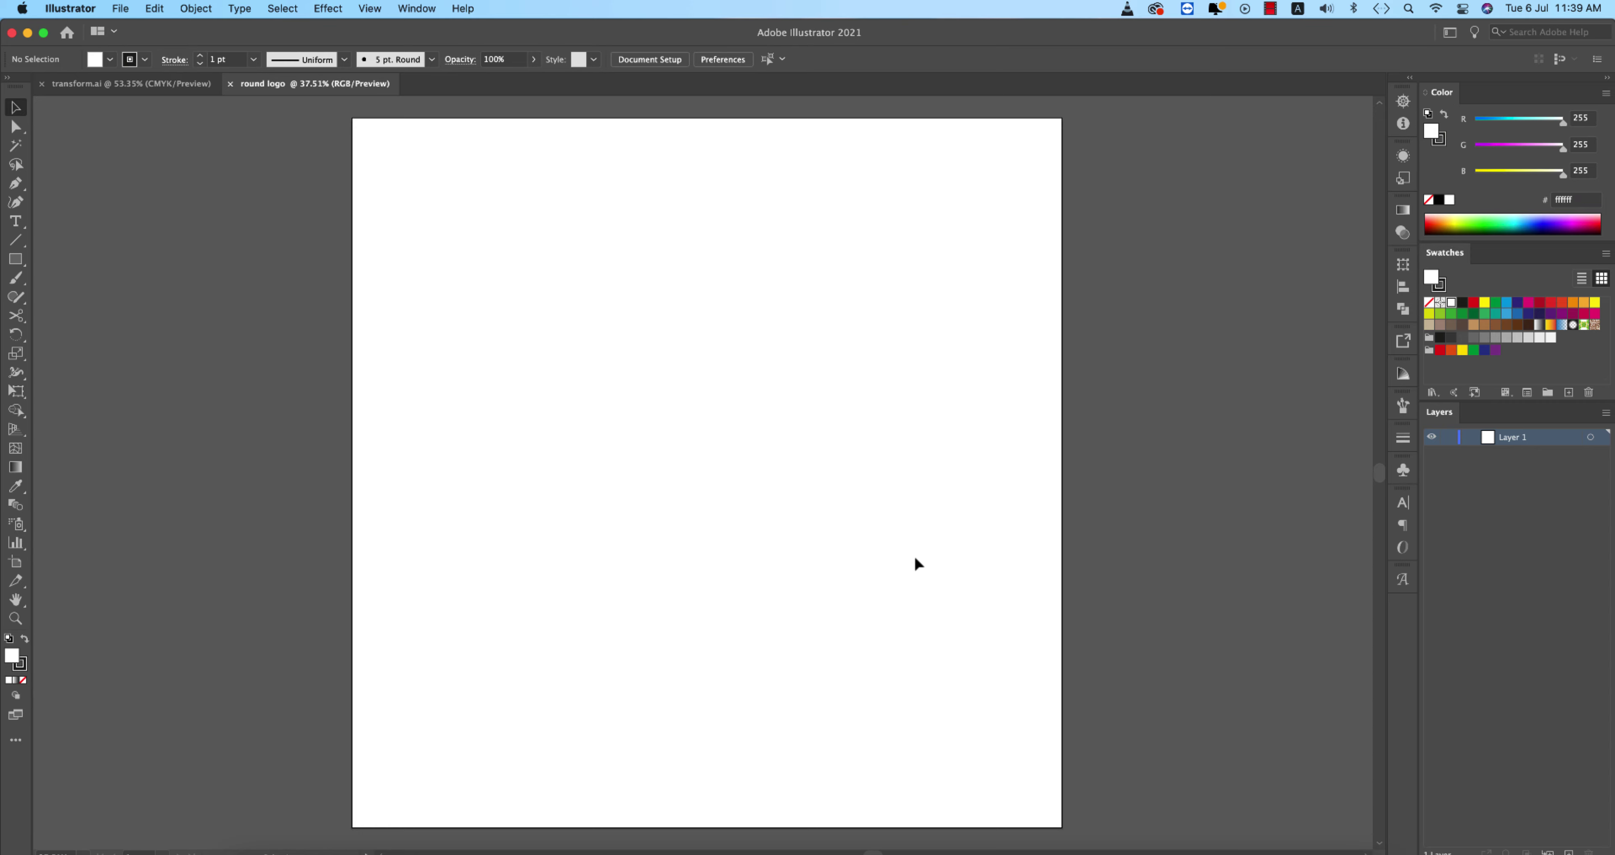
Draw a vertically centred square with no stroke and a near-black fill.
key("super+equal")
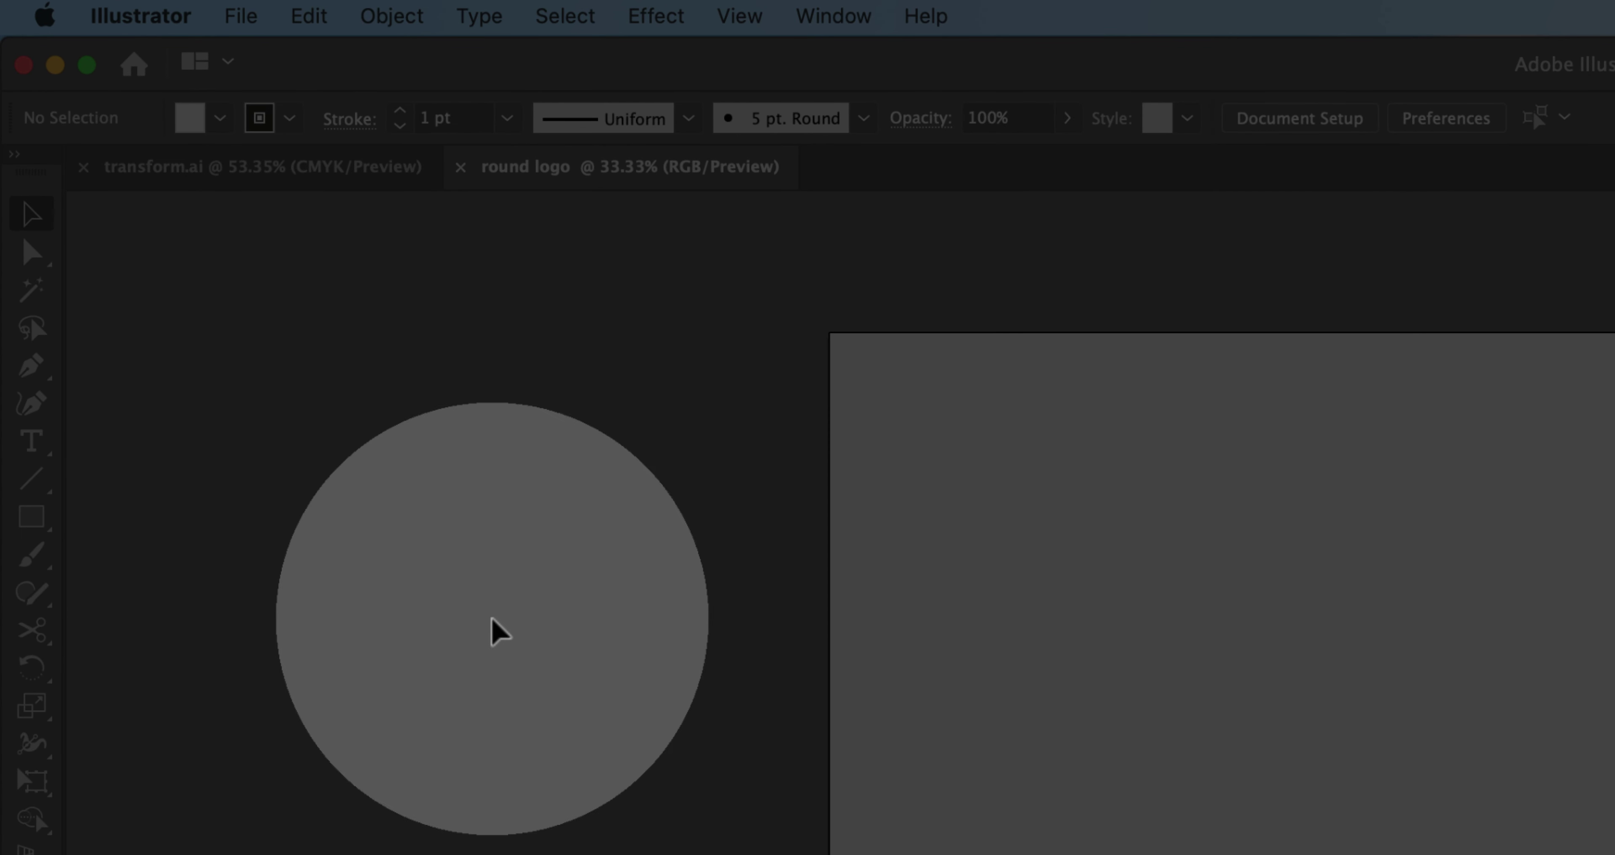
left_click(31, 517)
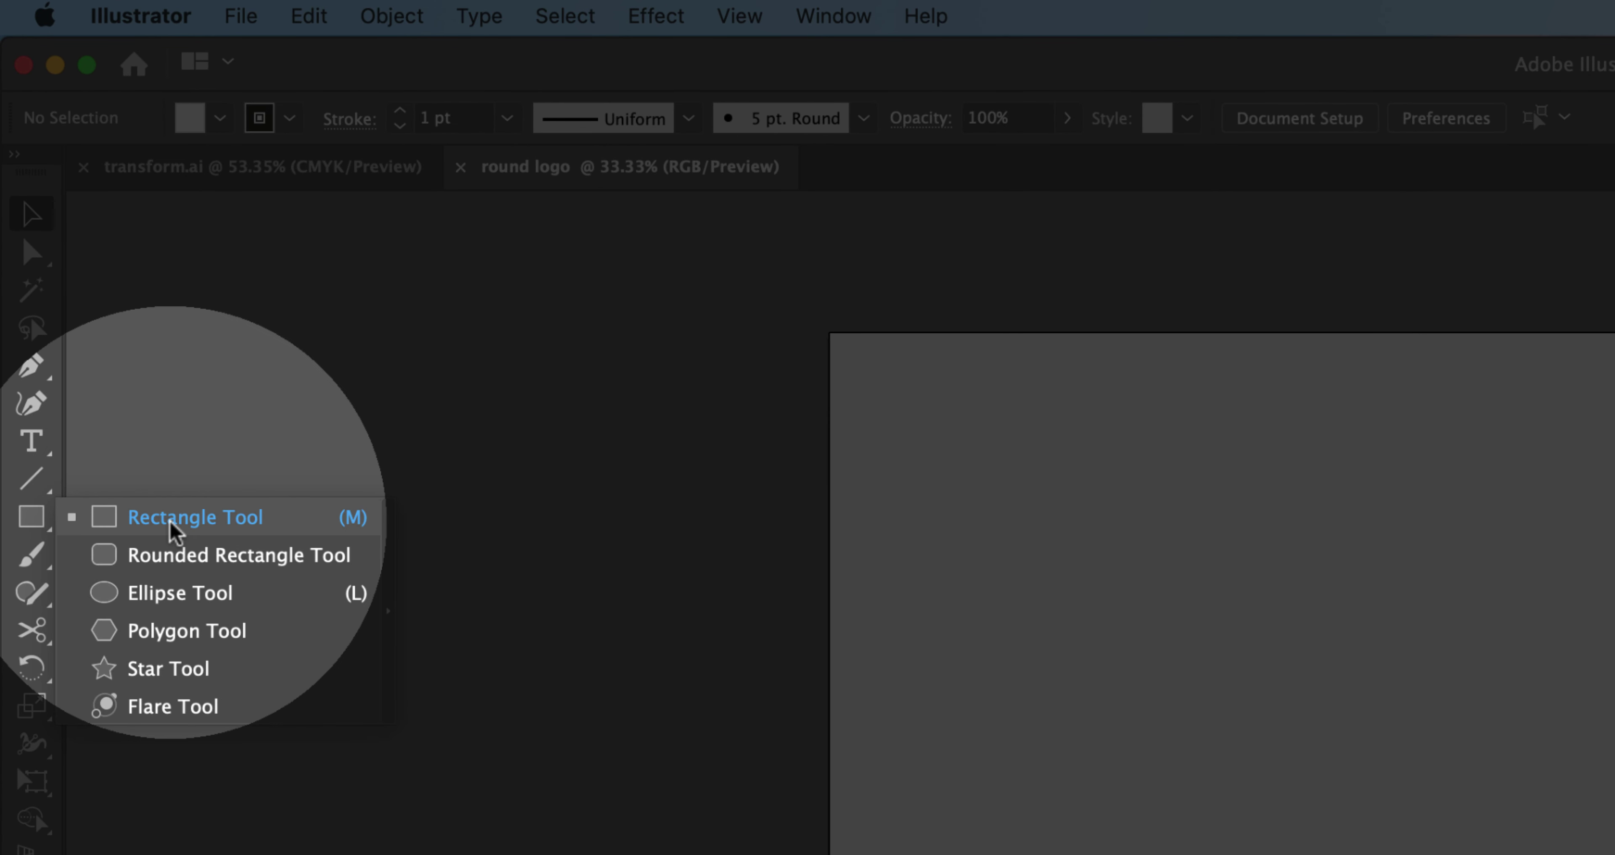
left_click(168, 519)
mouse_move(673, 392)
left_mouse_down()
mouse_move(765, 514)
mouse_move(856, 572)
left_mouse_up()
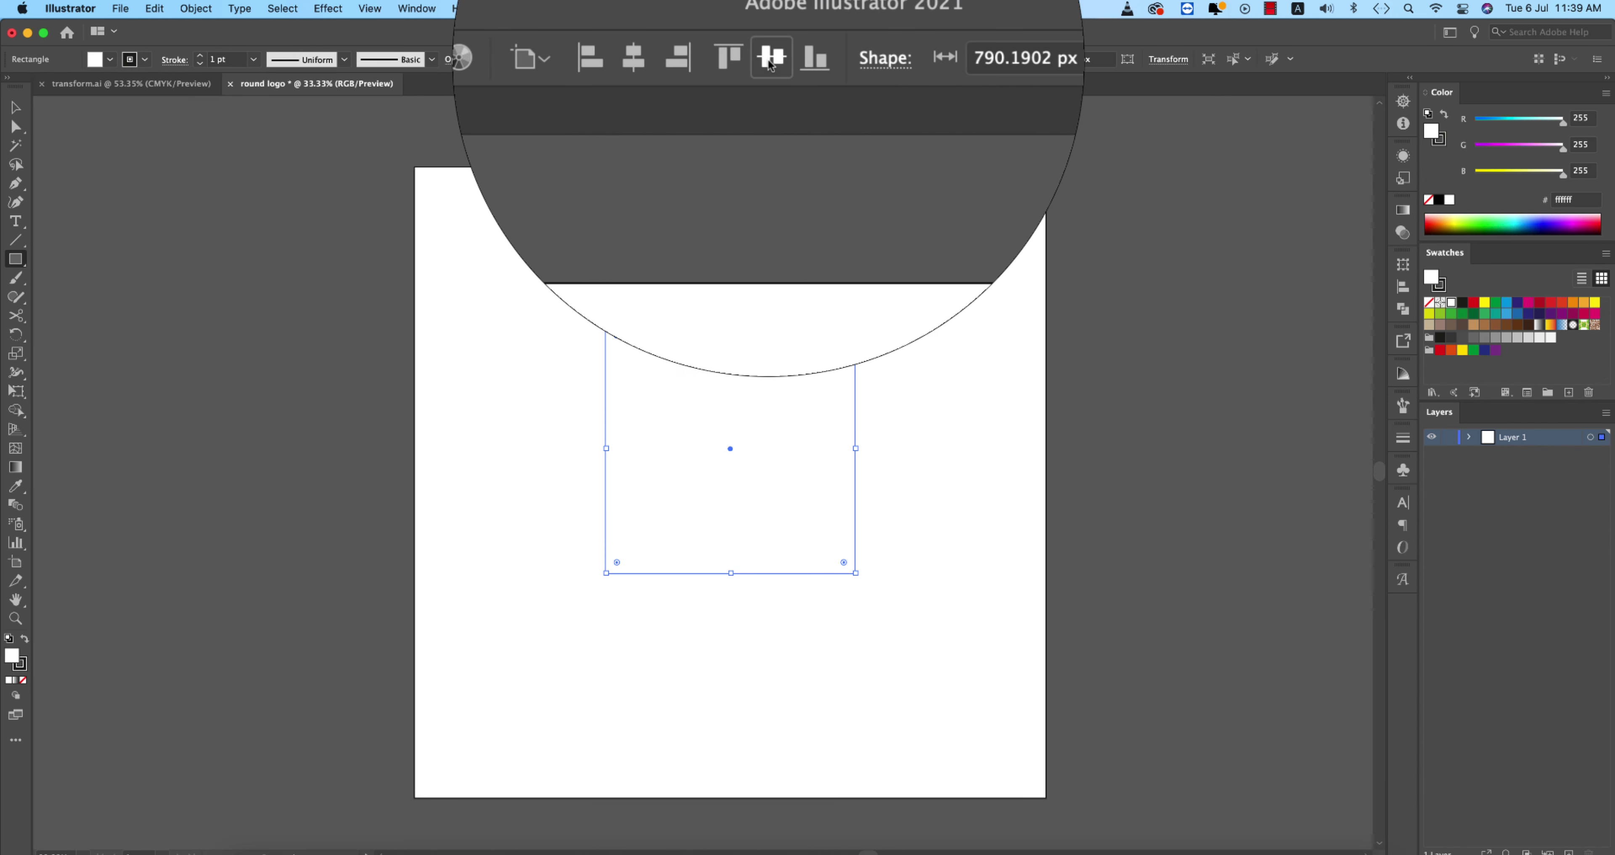
left_click(771, 59)
left_click(70, 54)
left_click(18, 110)
left_click(118, 61)
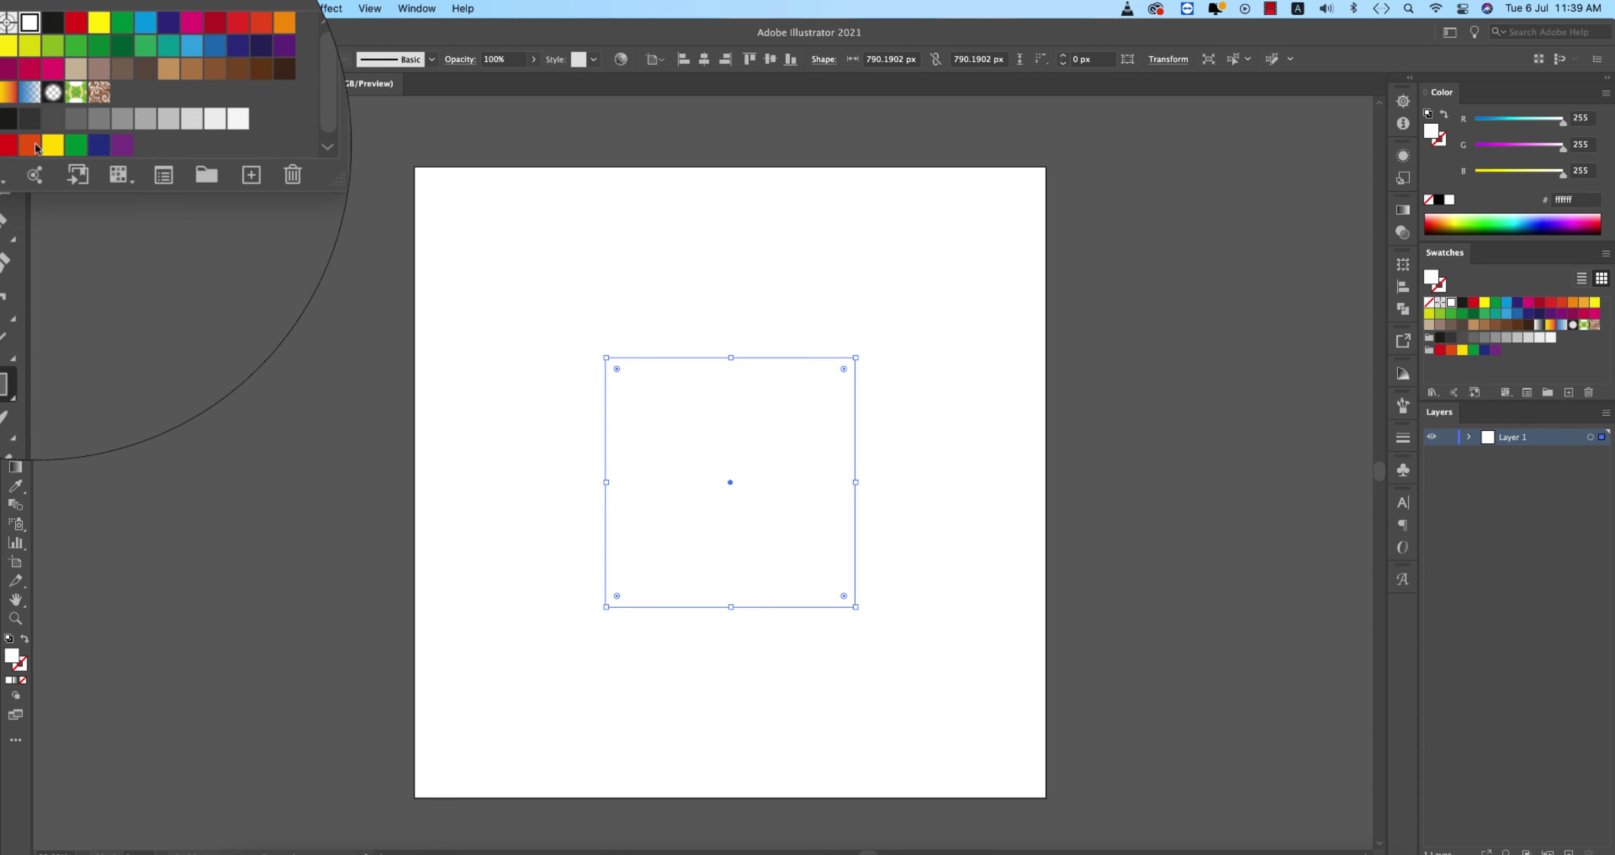
left_click(27, 136)
key("Escape")
left_click(15, 239)
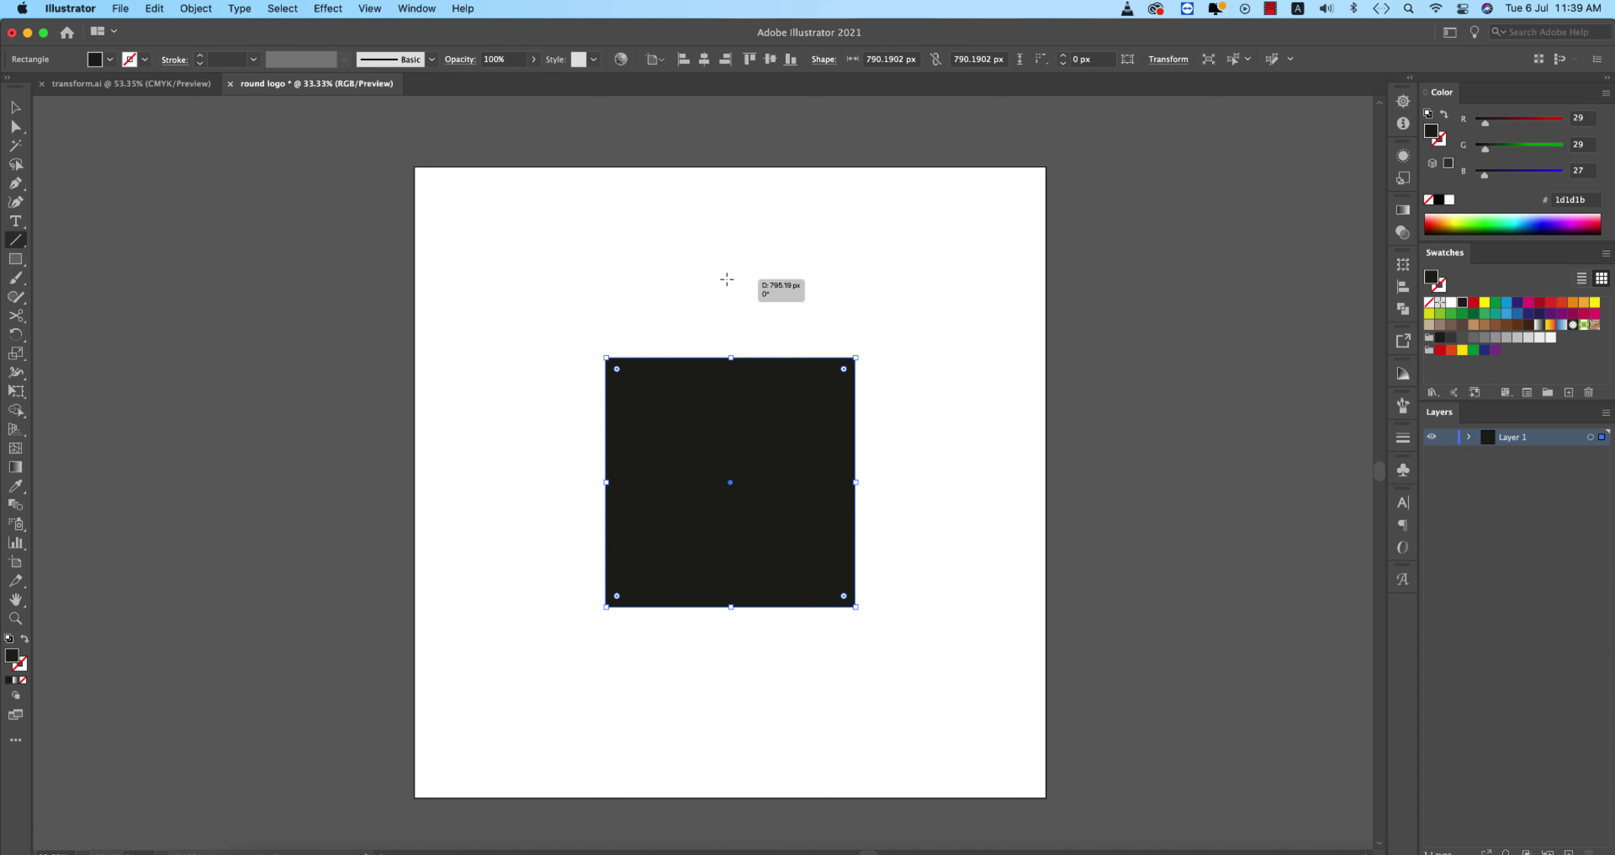
Draw a vertical and a horizontal line across the square and select both.
left_click_drag(727, 279, 760, 696)
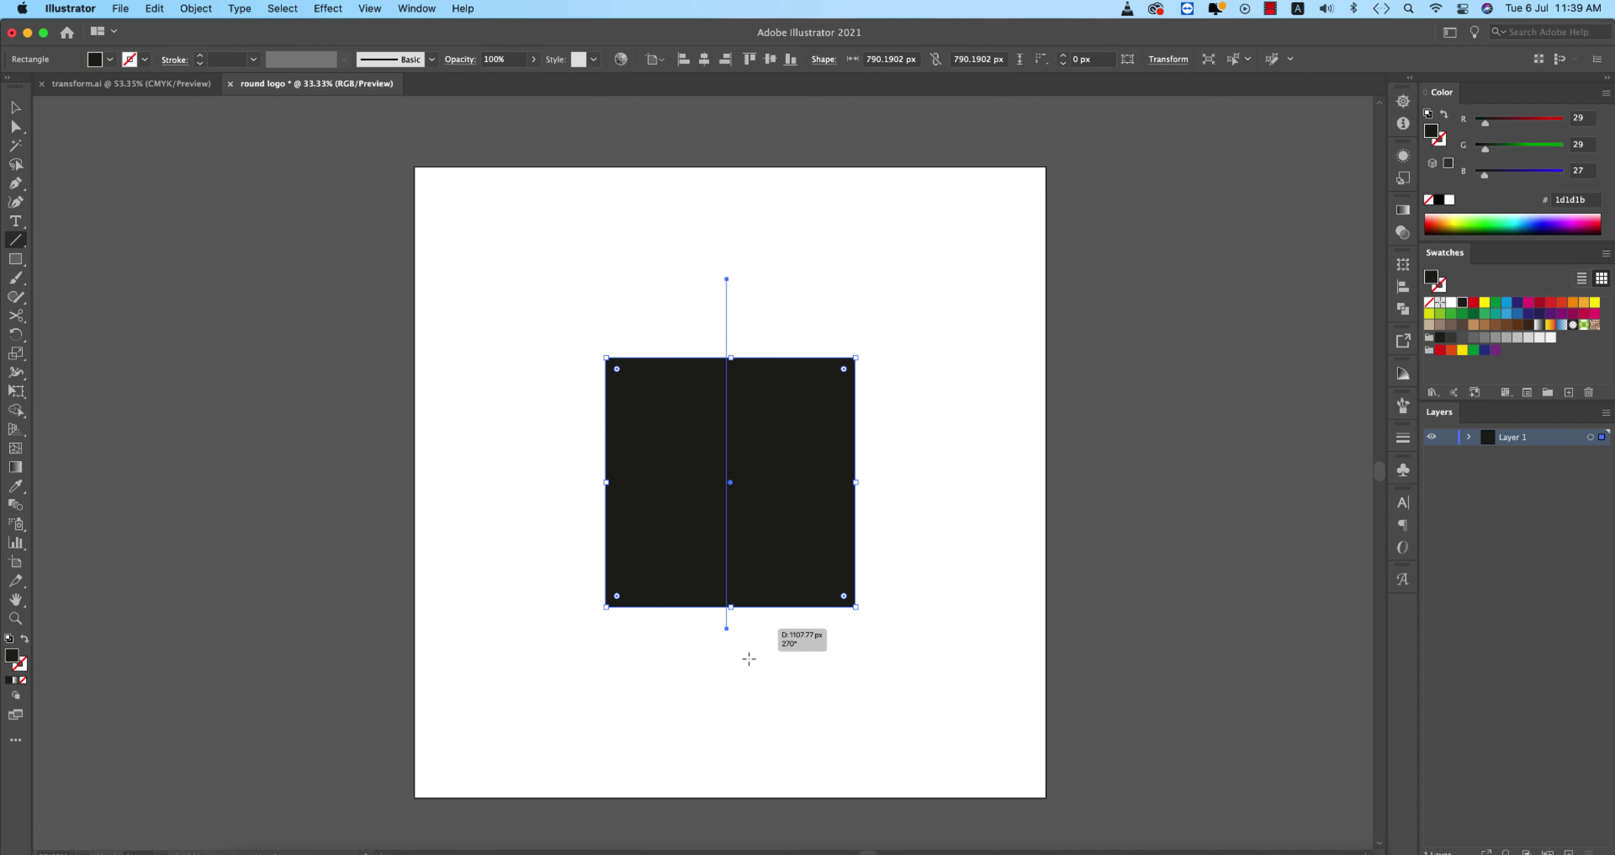
key("shift")
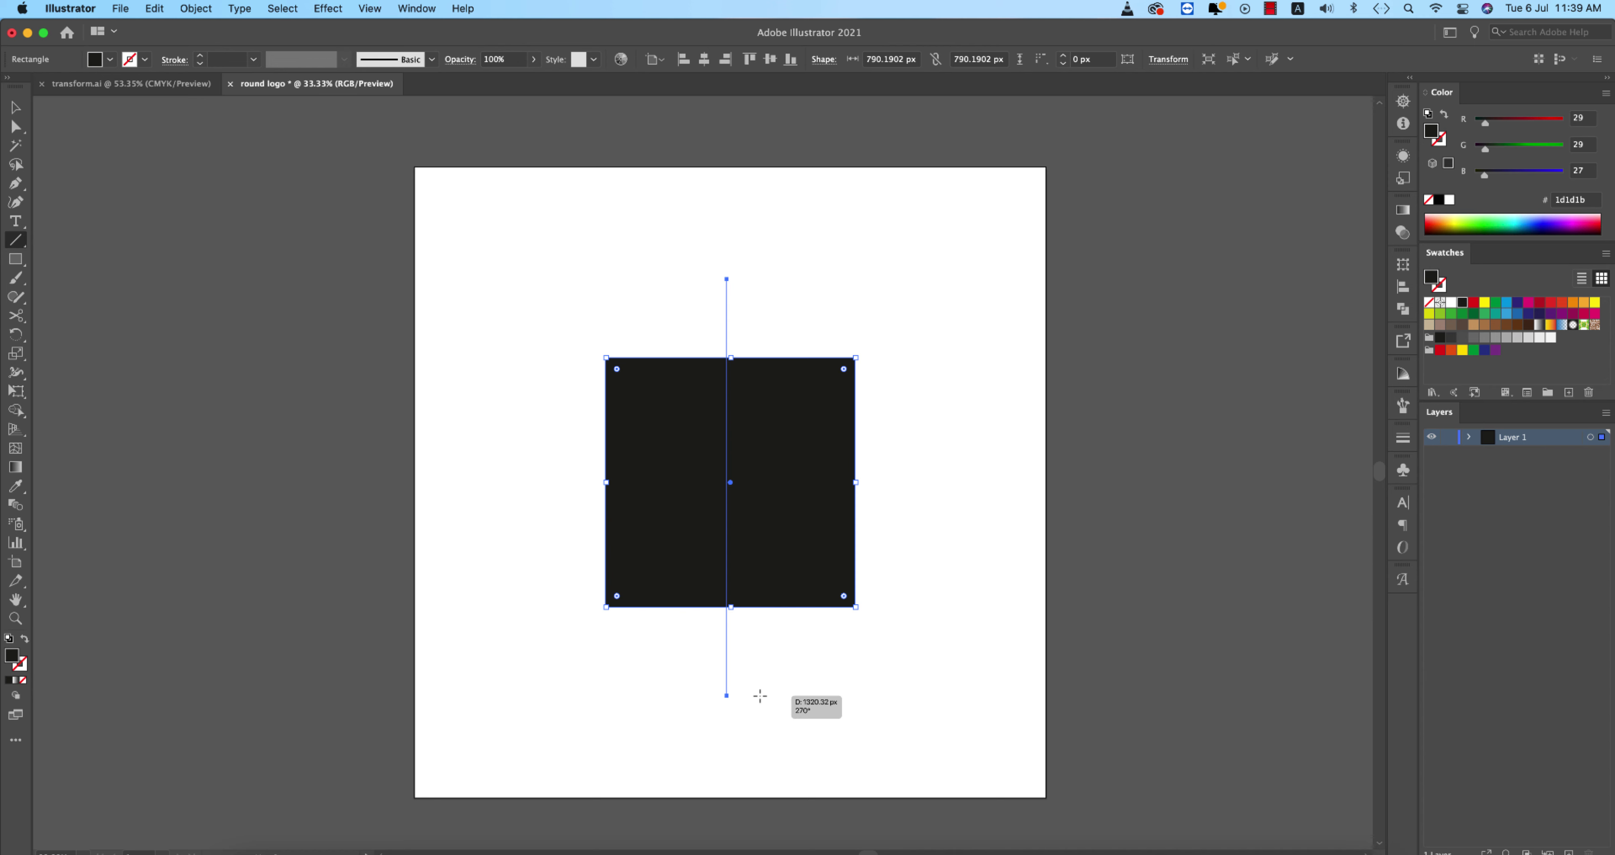
left_click_drag(574, 487, 907, 495)
key("v")
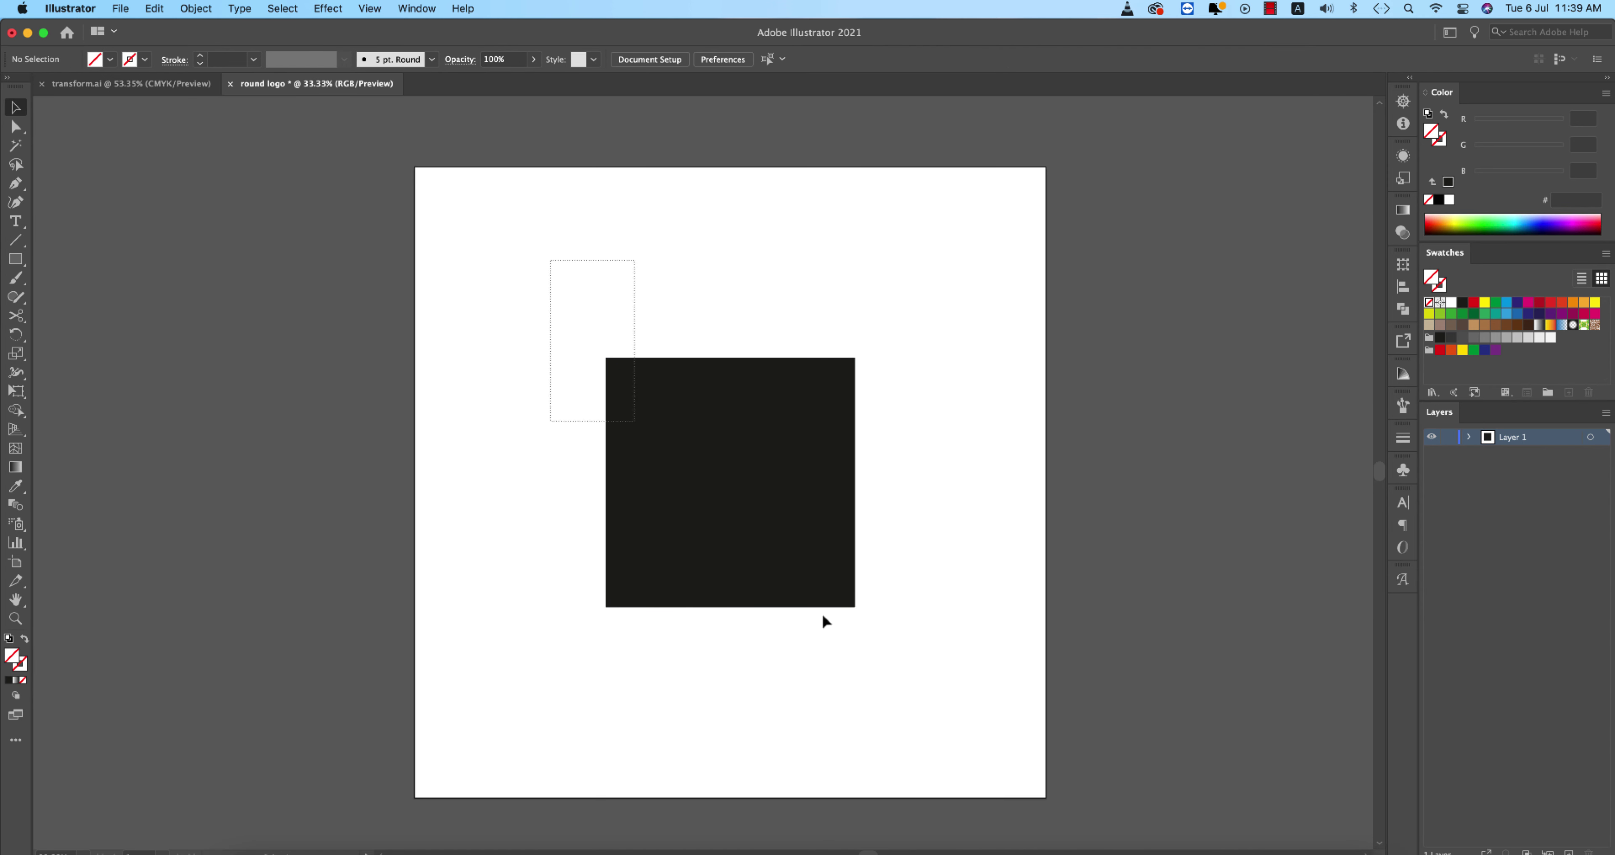
left_click_drag(550, 259, 915, 702)
Centre both lines horizontally and vertically on the artboard.
left_click(770, 59)
left_click(707, 60)
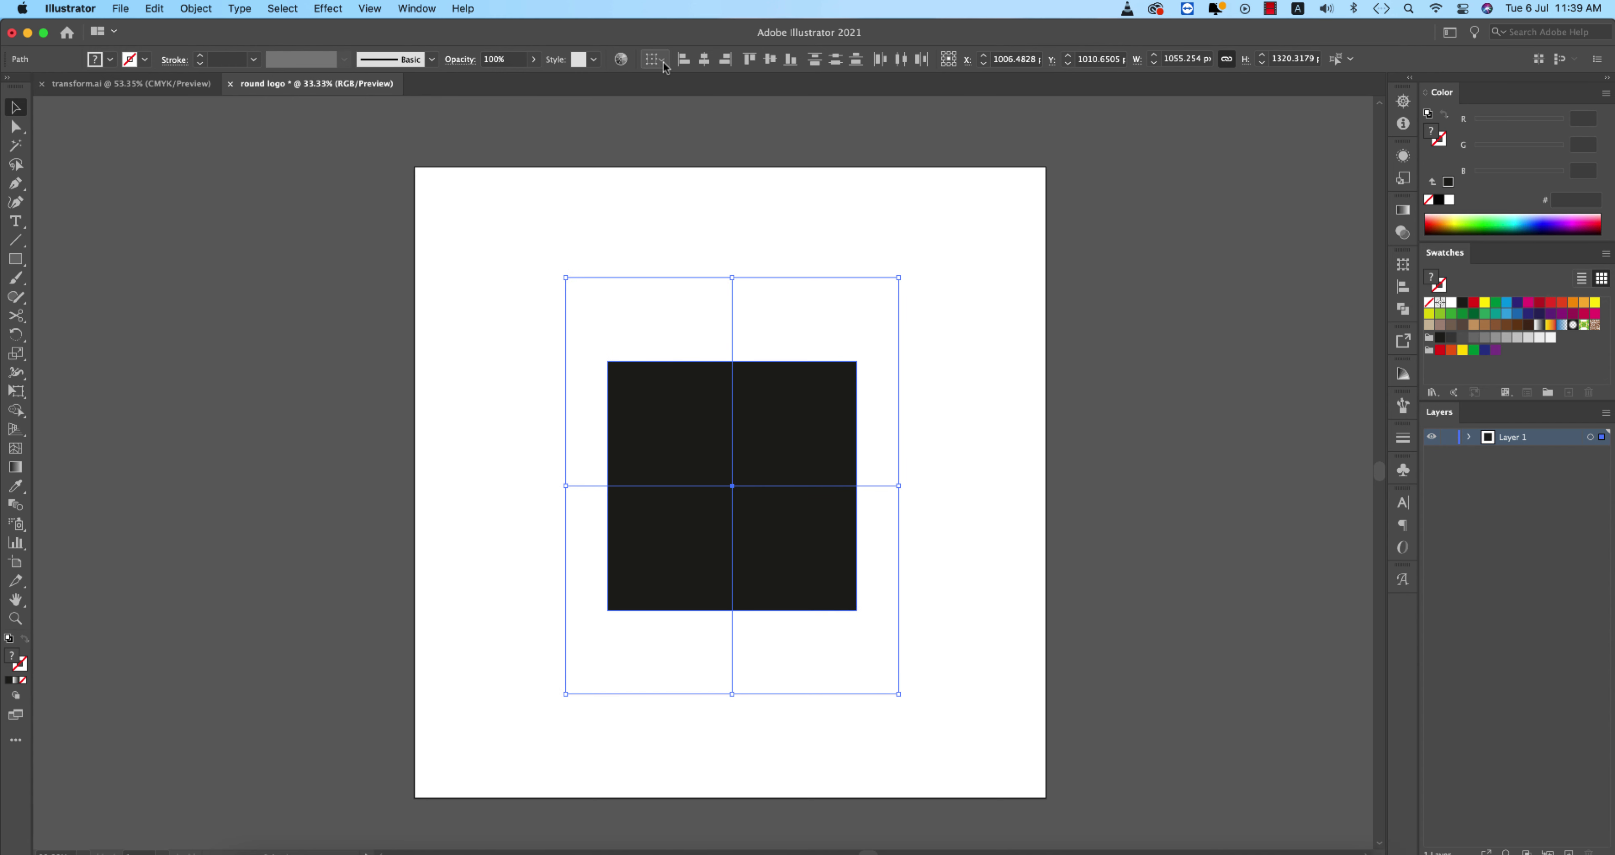
left_click(662, 61)
left_click(672, 113)
left_click(704, 59)
left_click(770, 59)
left_click(980, 376)
Give the lines a white stroke, then select them together with the square.
left_click_drag(506, 308, 980, 663)
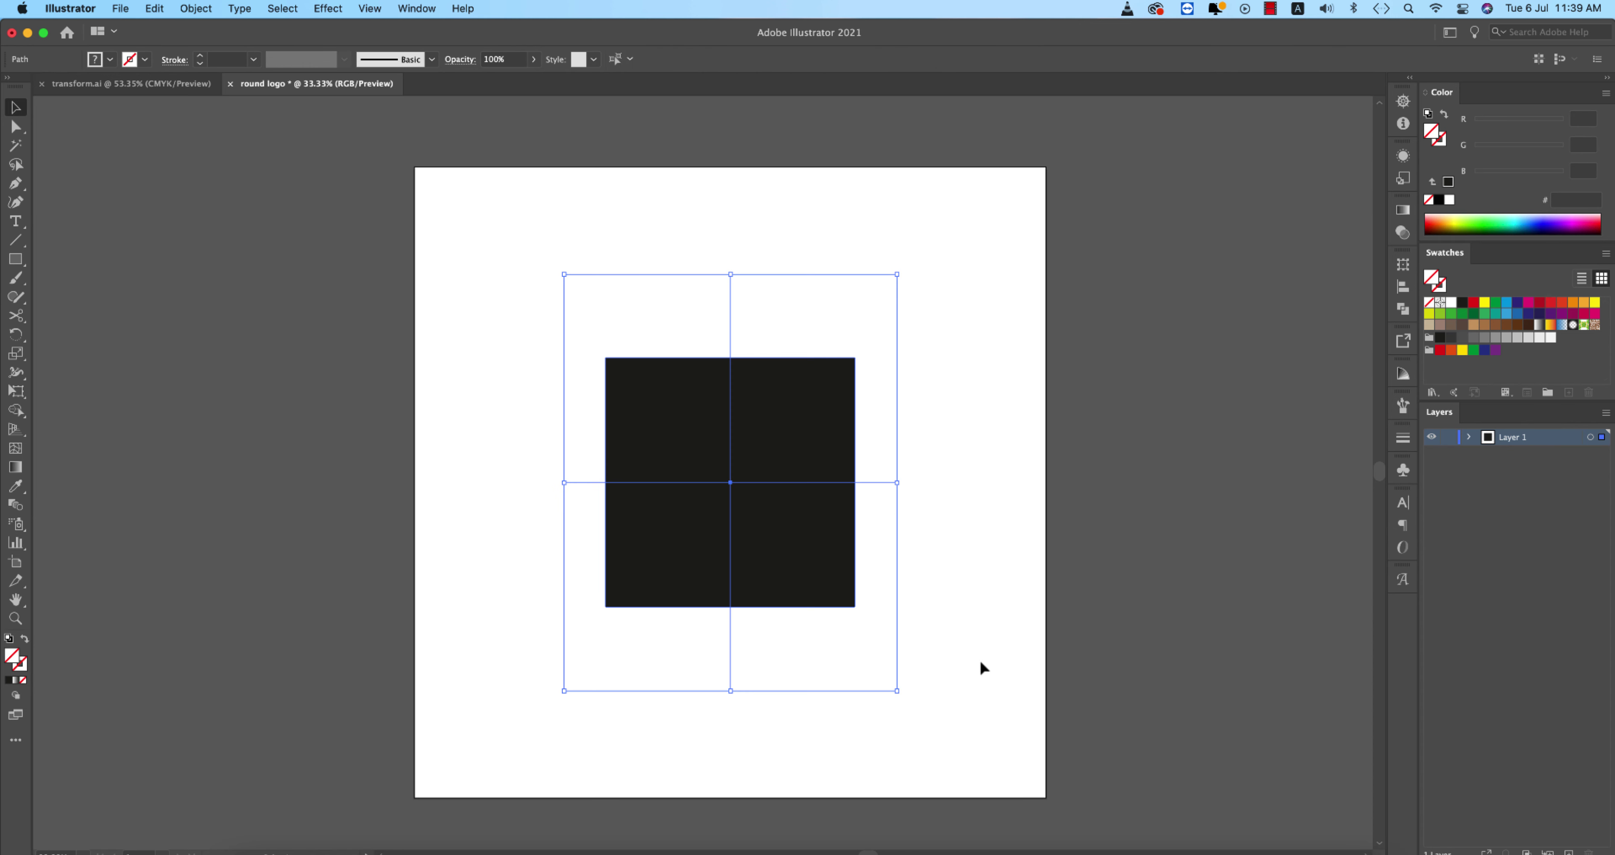
left_click(145, 58)
left_click(32, 87)
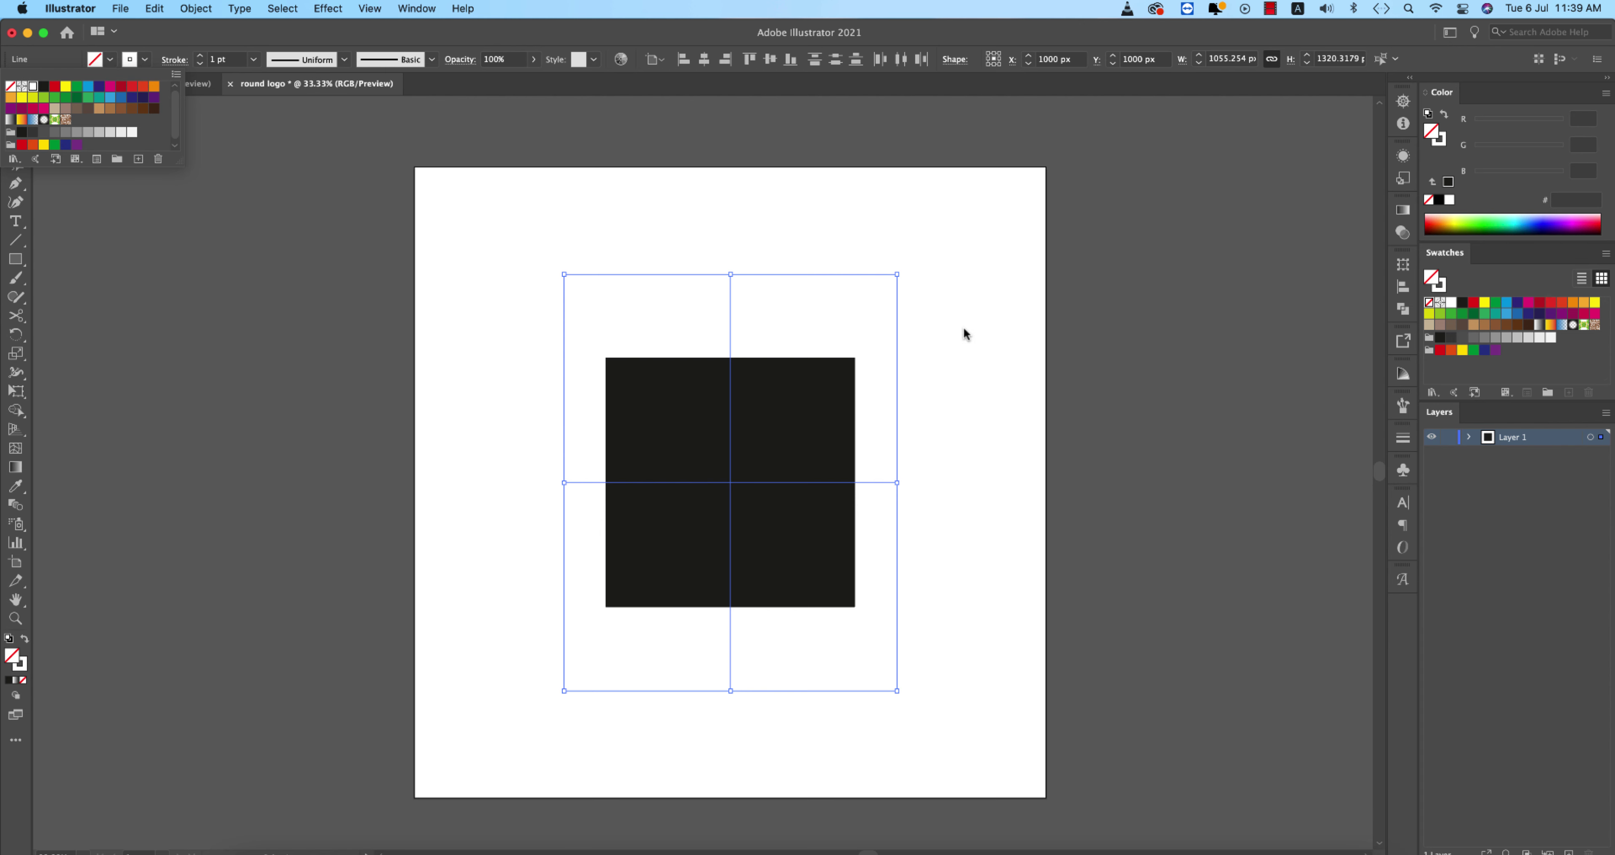
left_click(986, 441)
left_click_drag(557, 278, 972, 672)
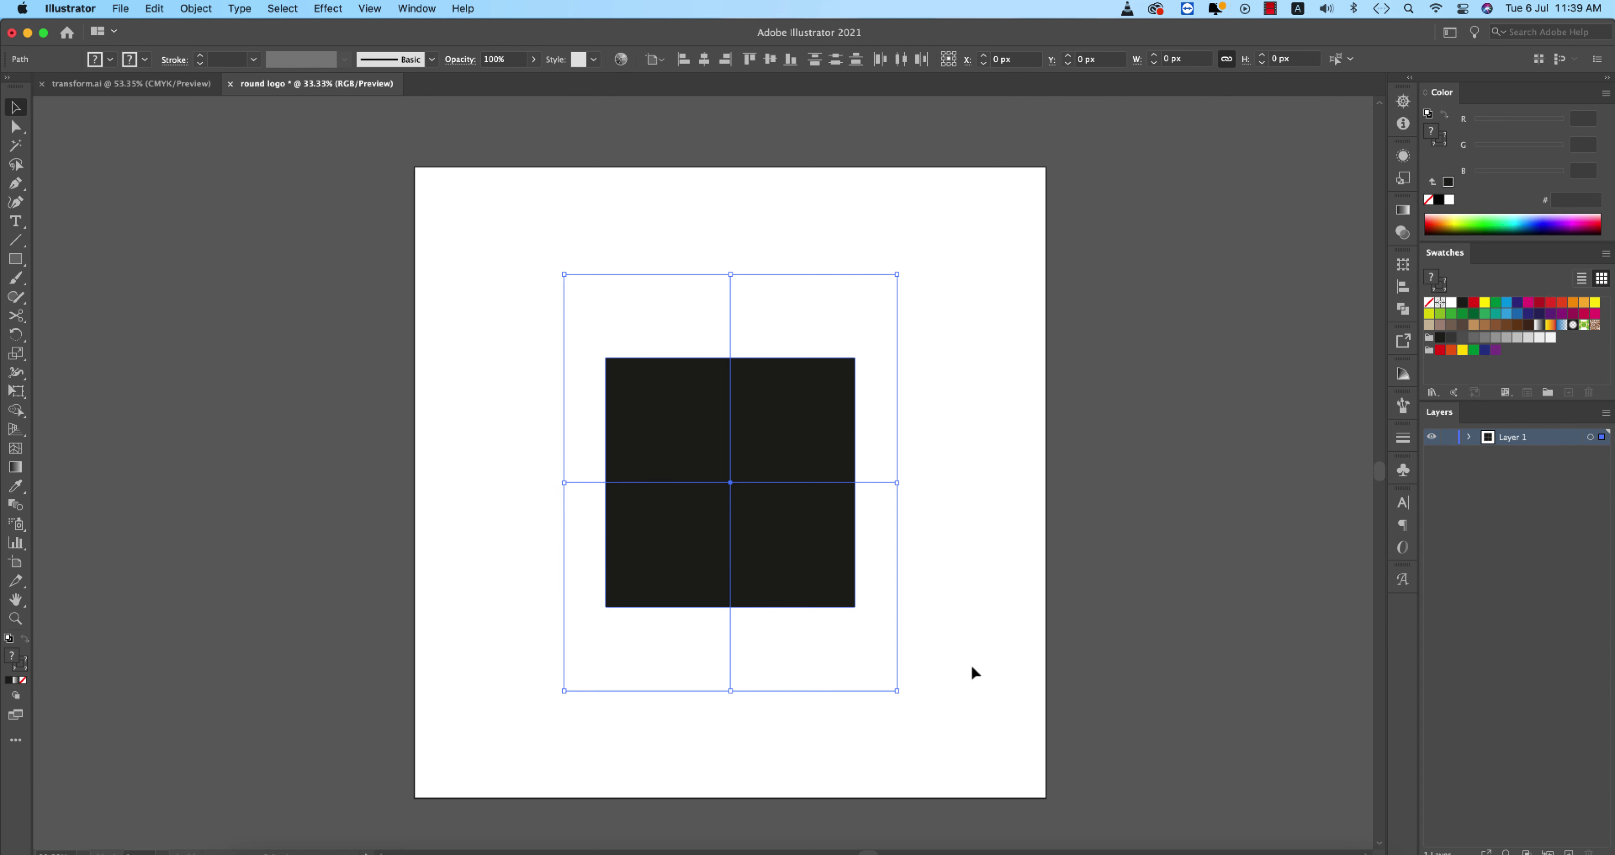
left_click(1404, 308)
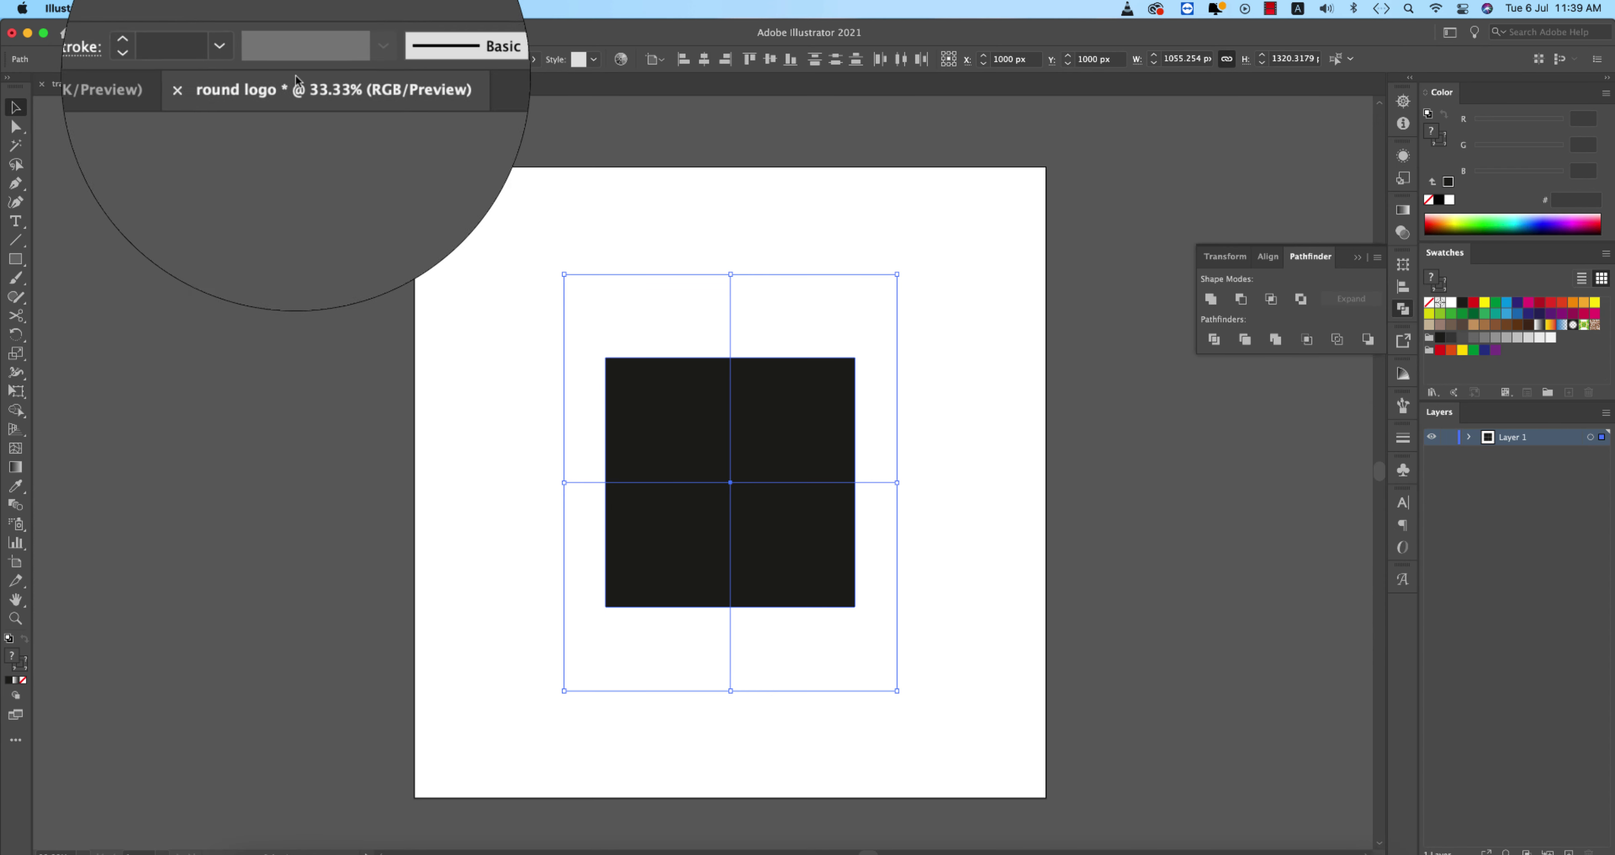
Divide the square into four tiles, rotate it 45° into a diamond, and ungroup.
left_click(418, 9)
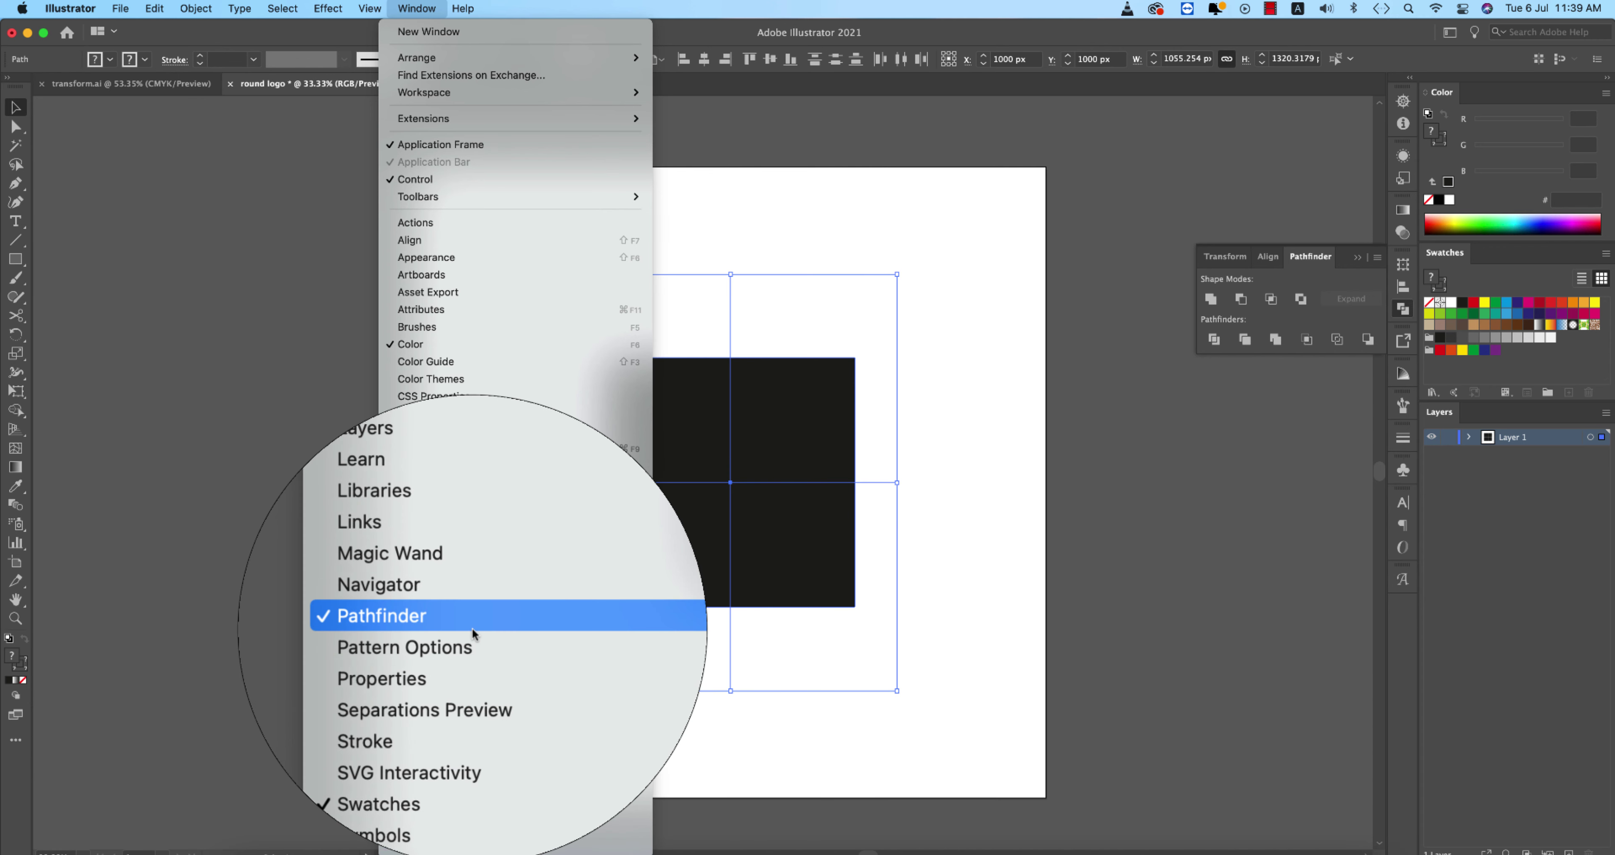
left_click(1214, 339)
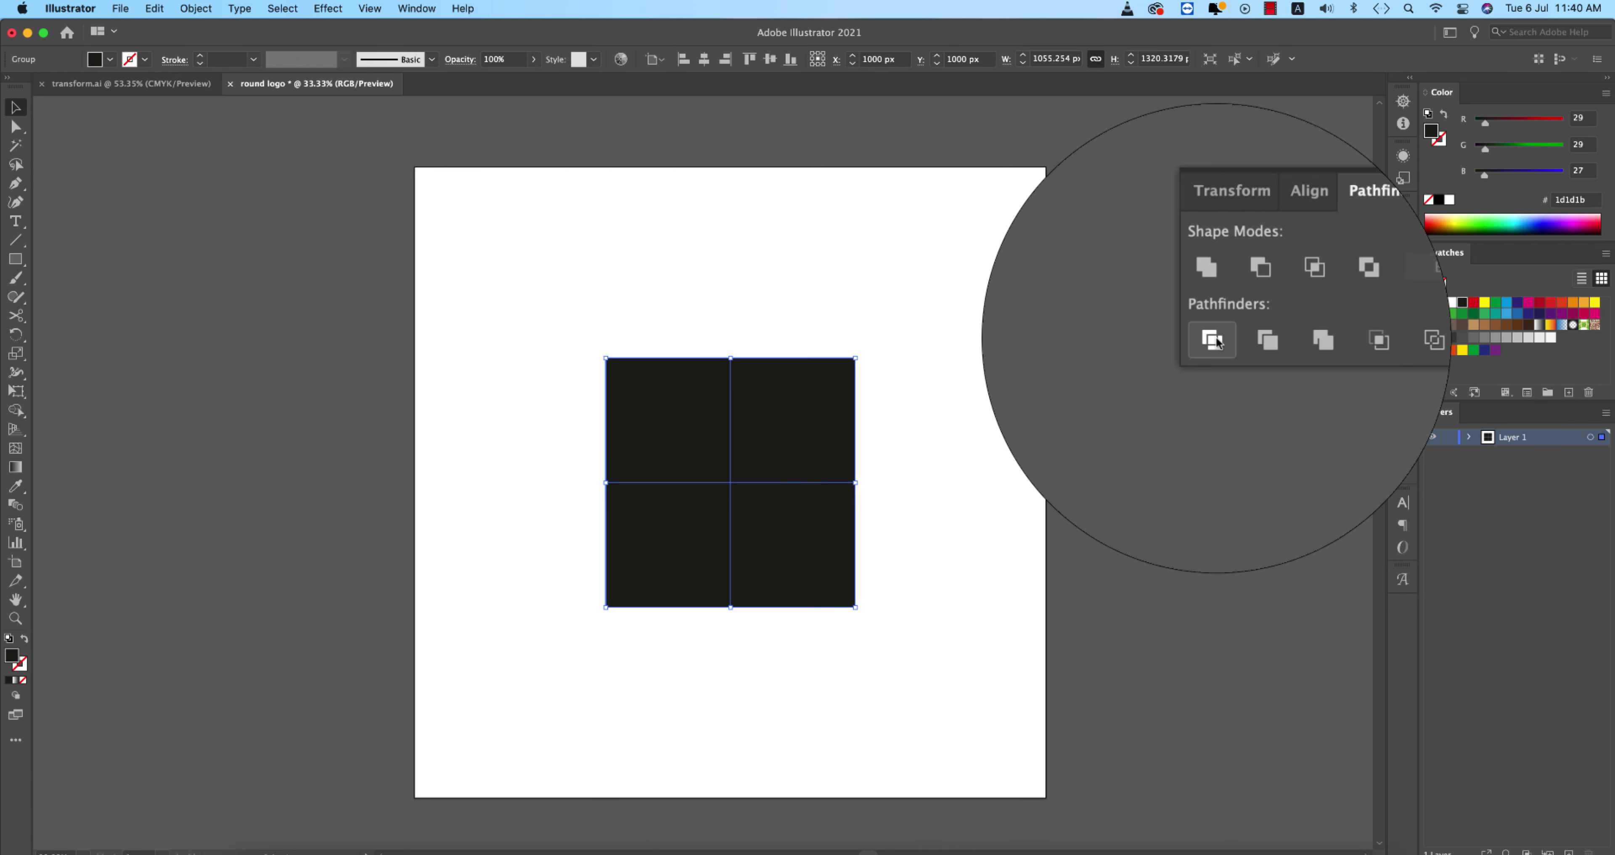
left_click(1214, 340)
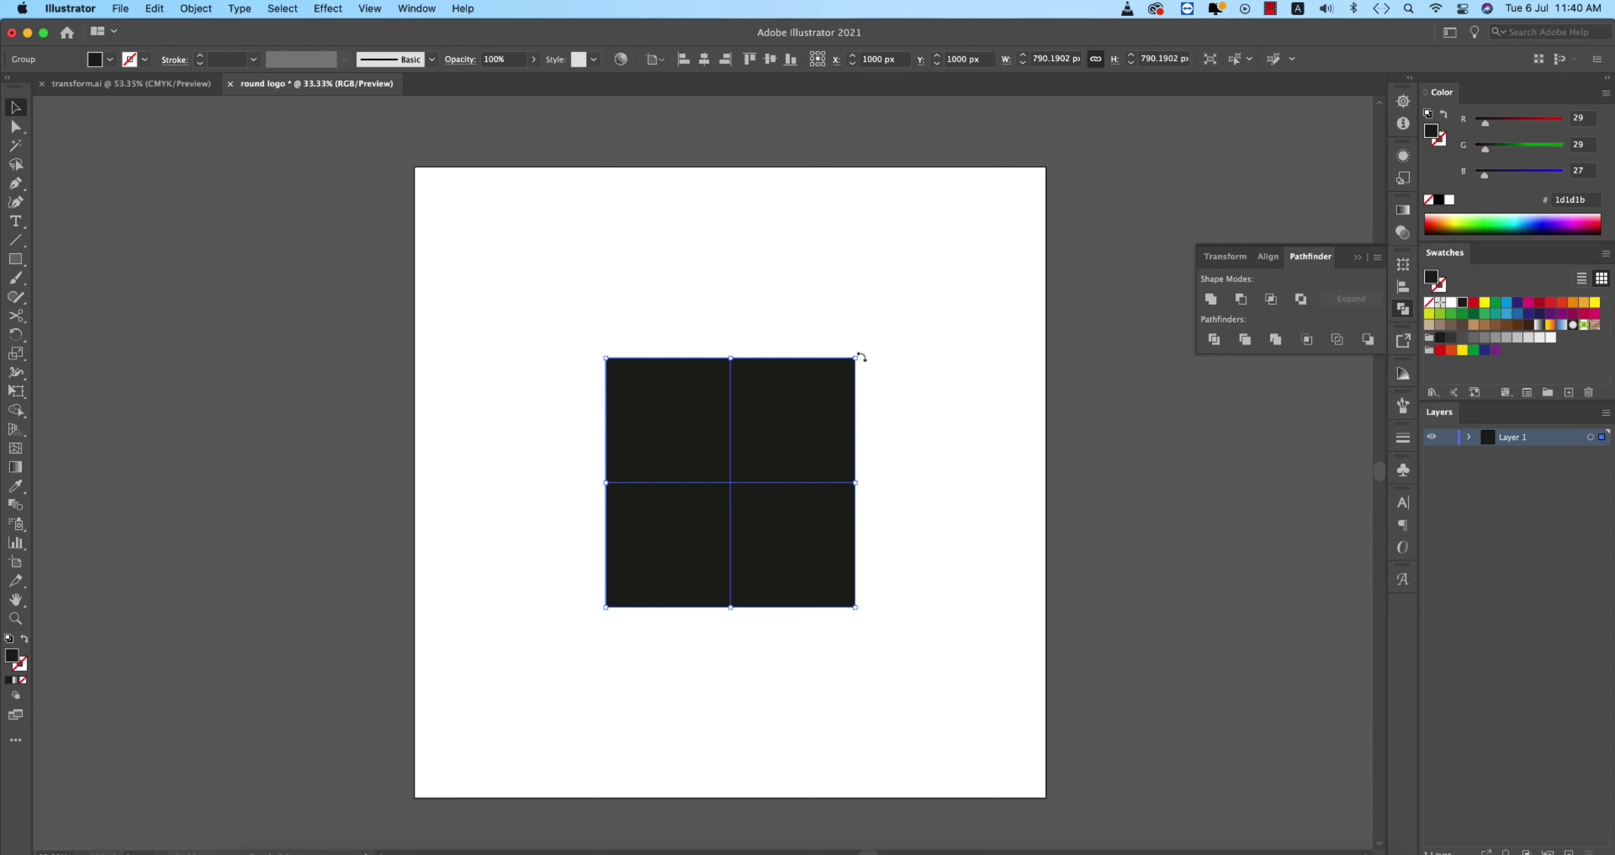
left_click_drag(861, 356, 785, 289)
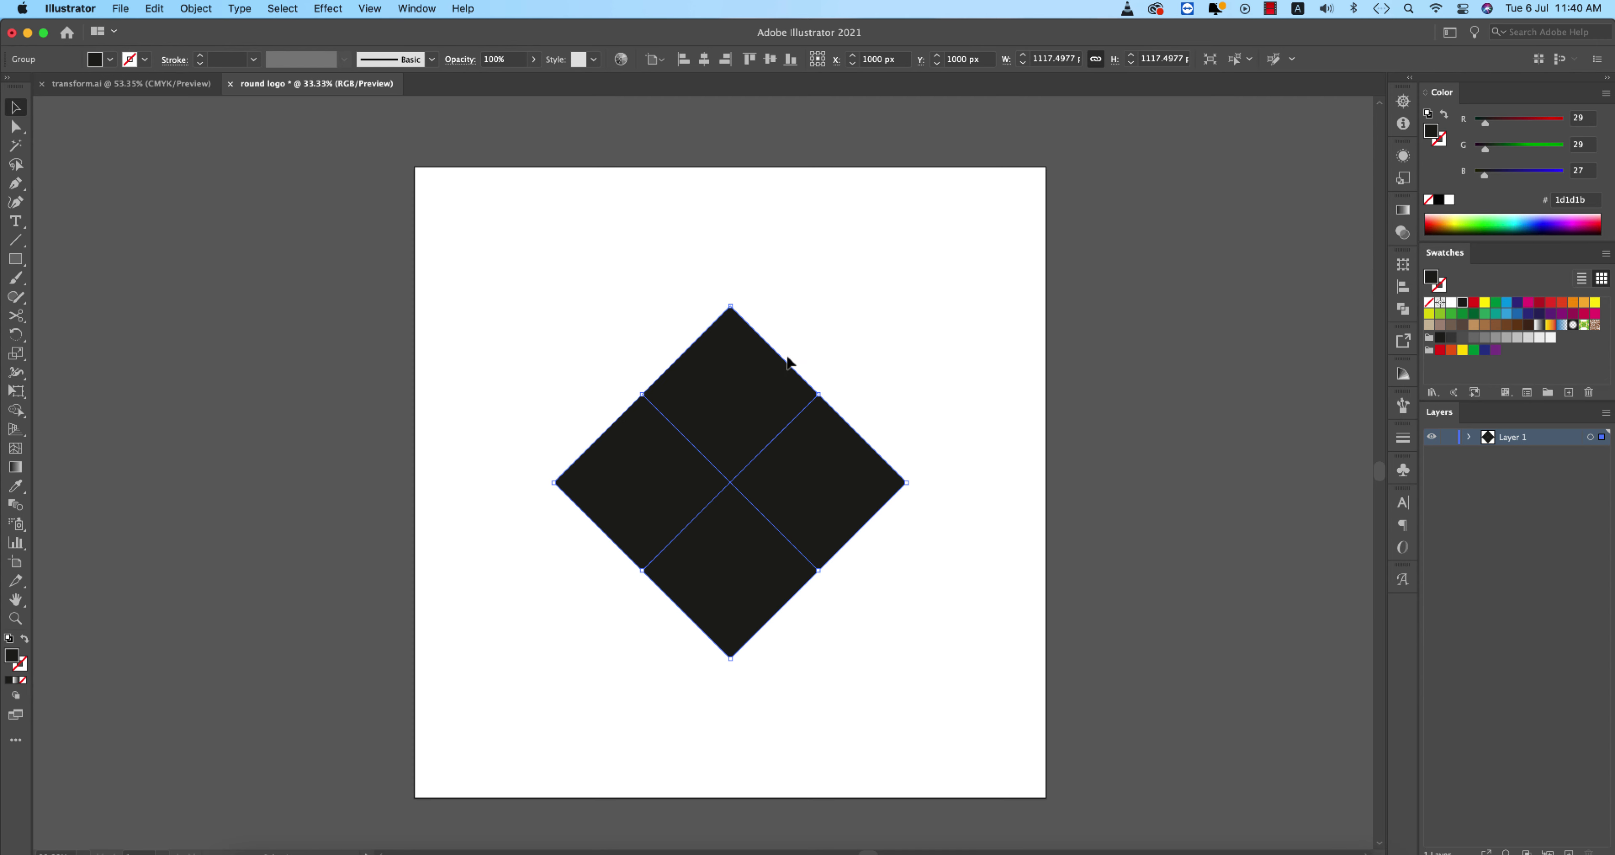
right_click(777, 401)
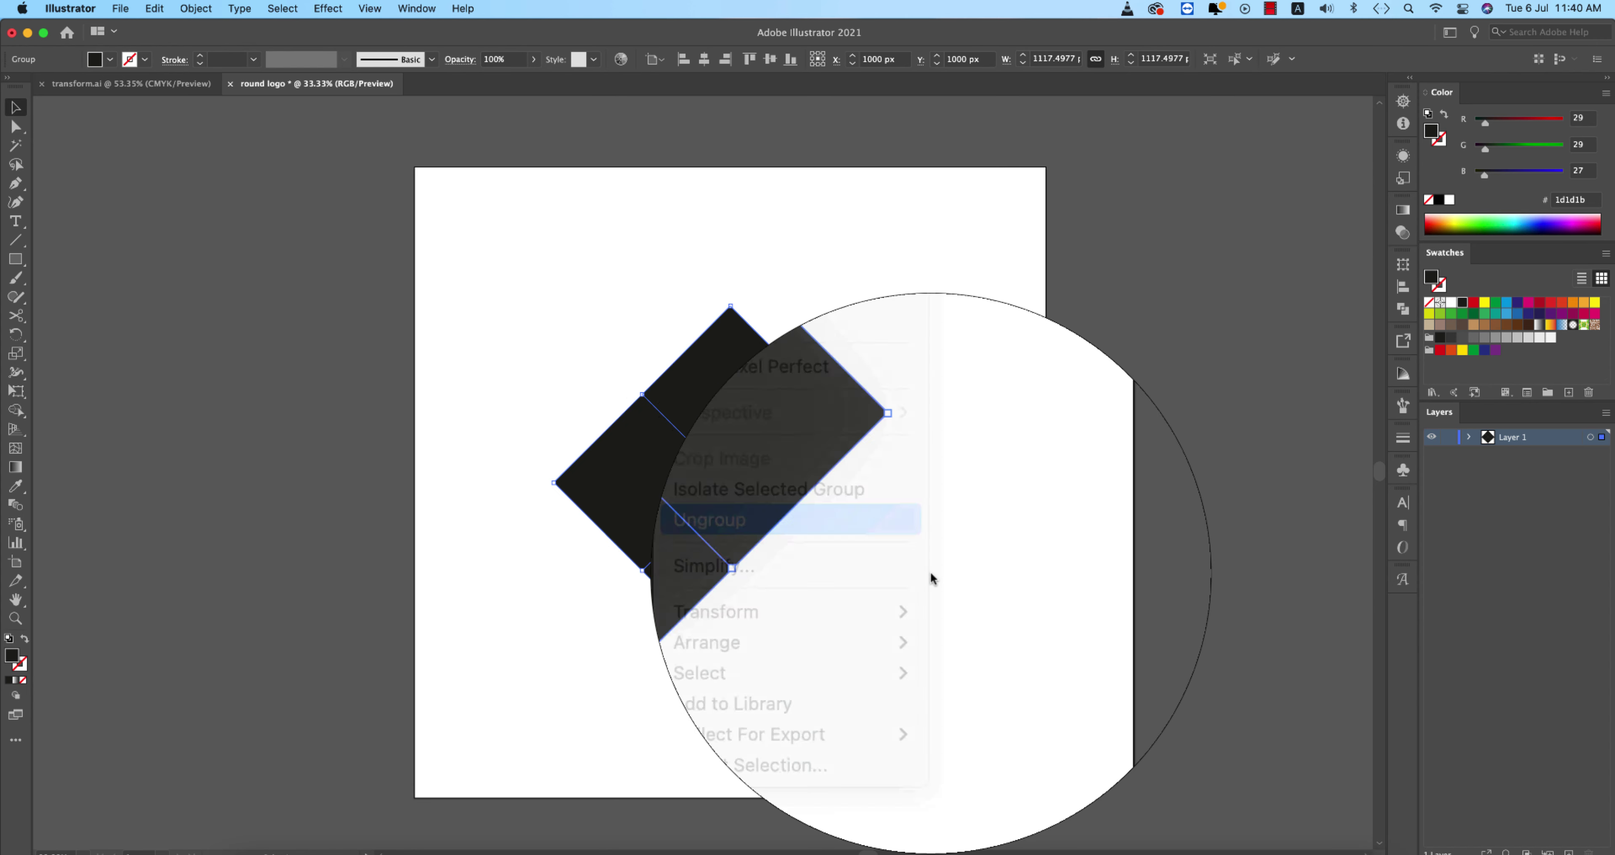
left_click(921, 545)
Draw a vertical line through the diamond's right tile and select it with the tiles.
left_click(741, 497)
left_click_drag(742, 497, 634, 486)
key("super+z")
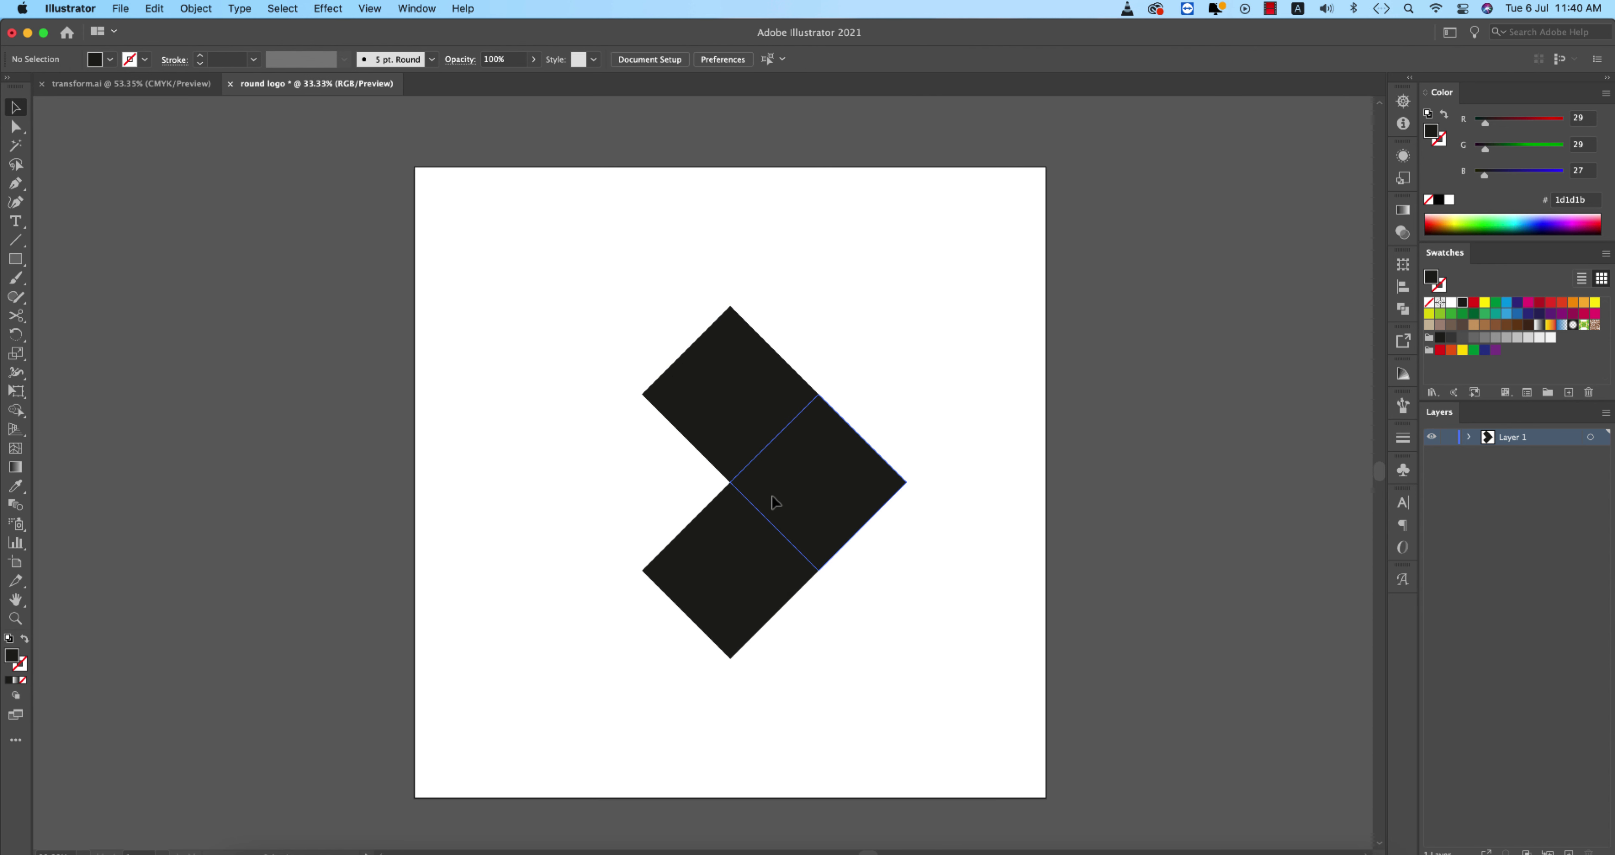
left_click(866, 617)
left_click(16, 239)
left_click_drag(818, 339, 851, 653)
key("v")
left_click(931, 539)
left_click(856, 503)
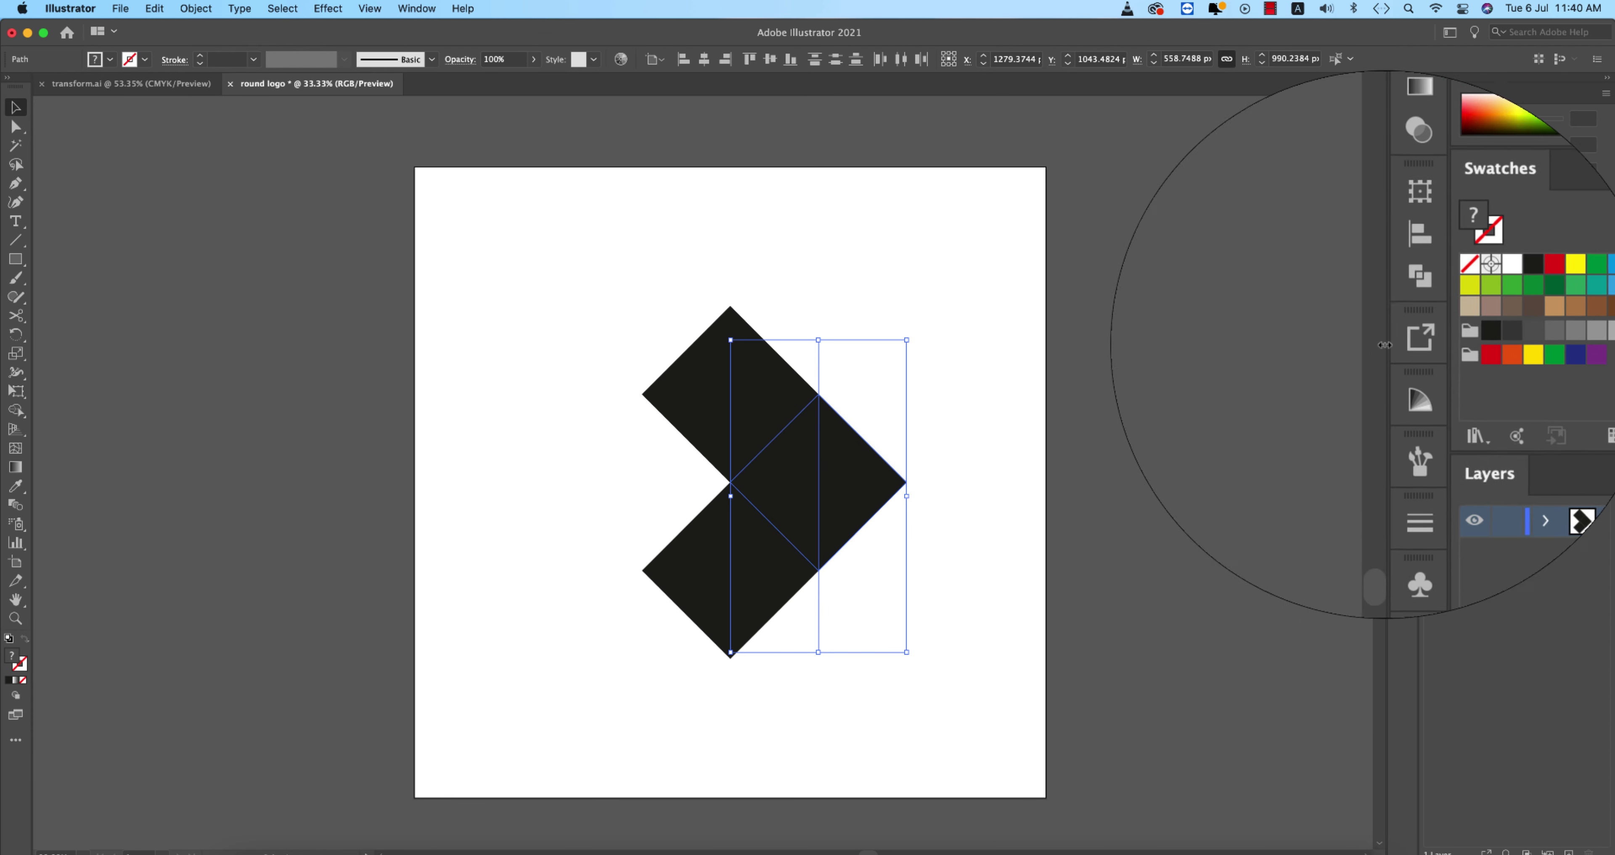
Divide the tiles along the vertical line, ungroup, and delete the far-right triangle.
left_click(1402, 310)
left_click(1222, 333)
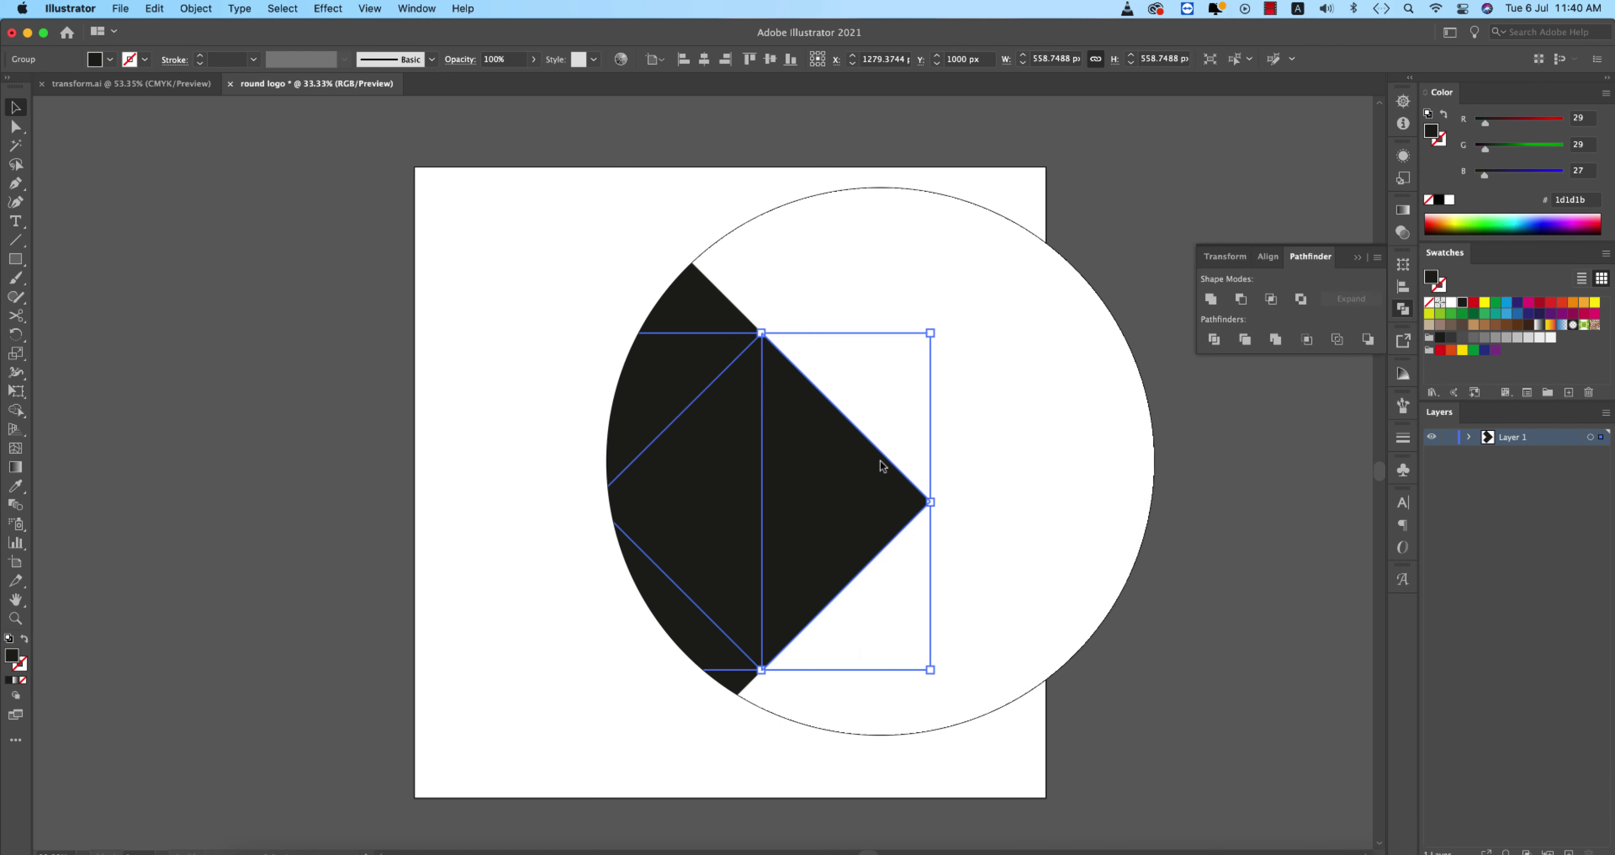
right_click(881, 461)
left_click(901, 616)
left_click(863, 513)
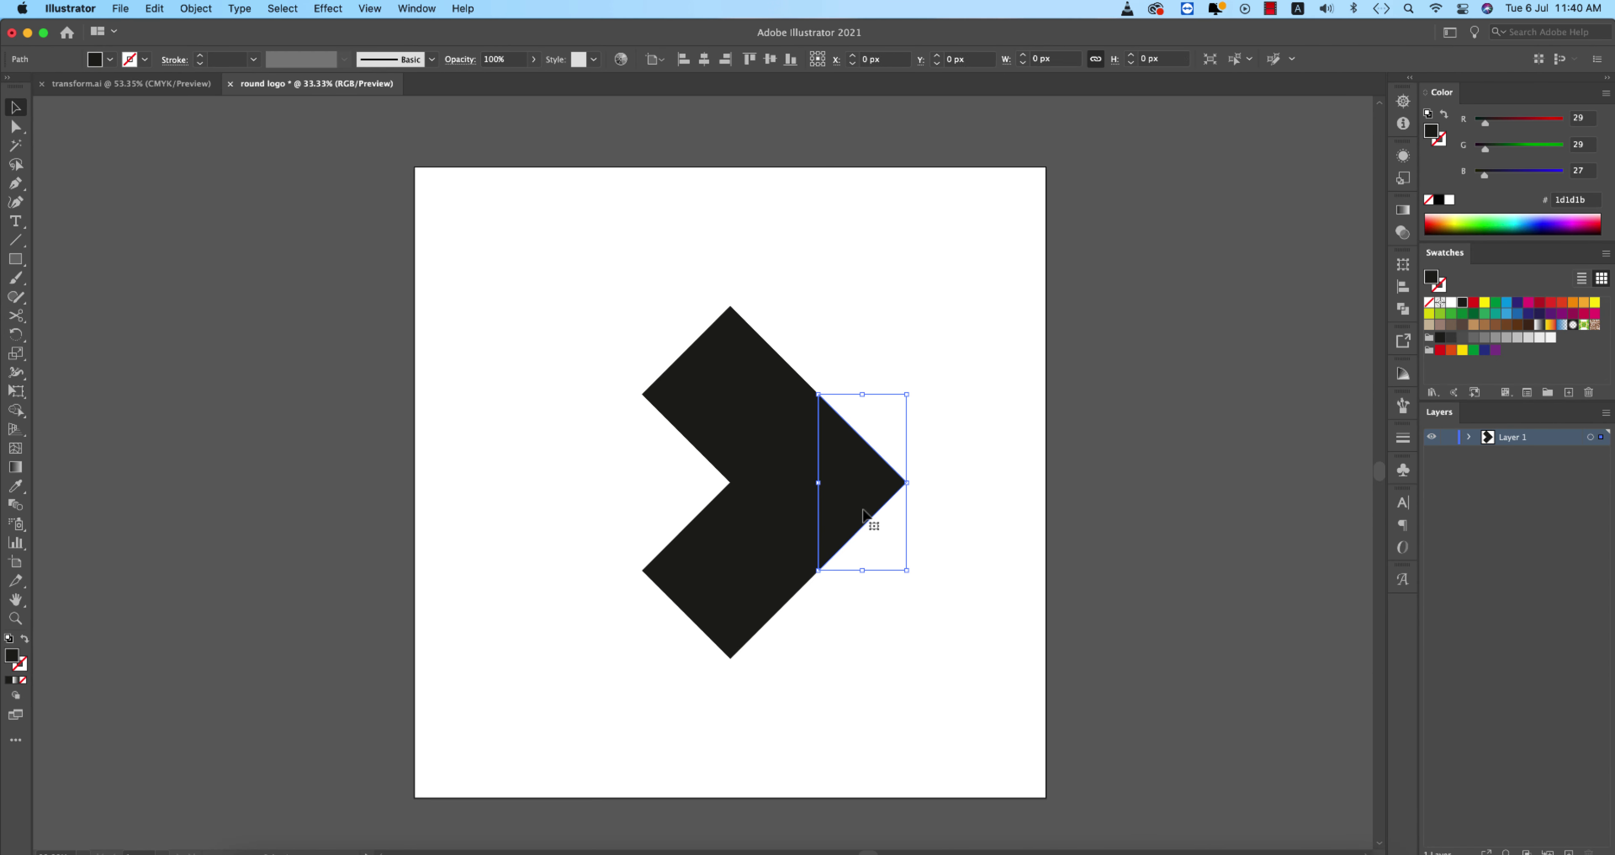
key("Delete")
Unite the top diamond tile with the right strip into one path, then select the mark.
left_click(784, 461)
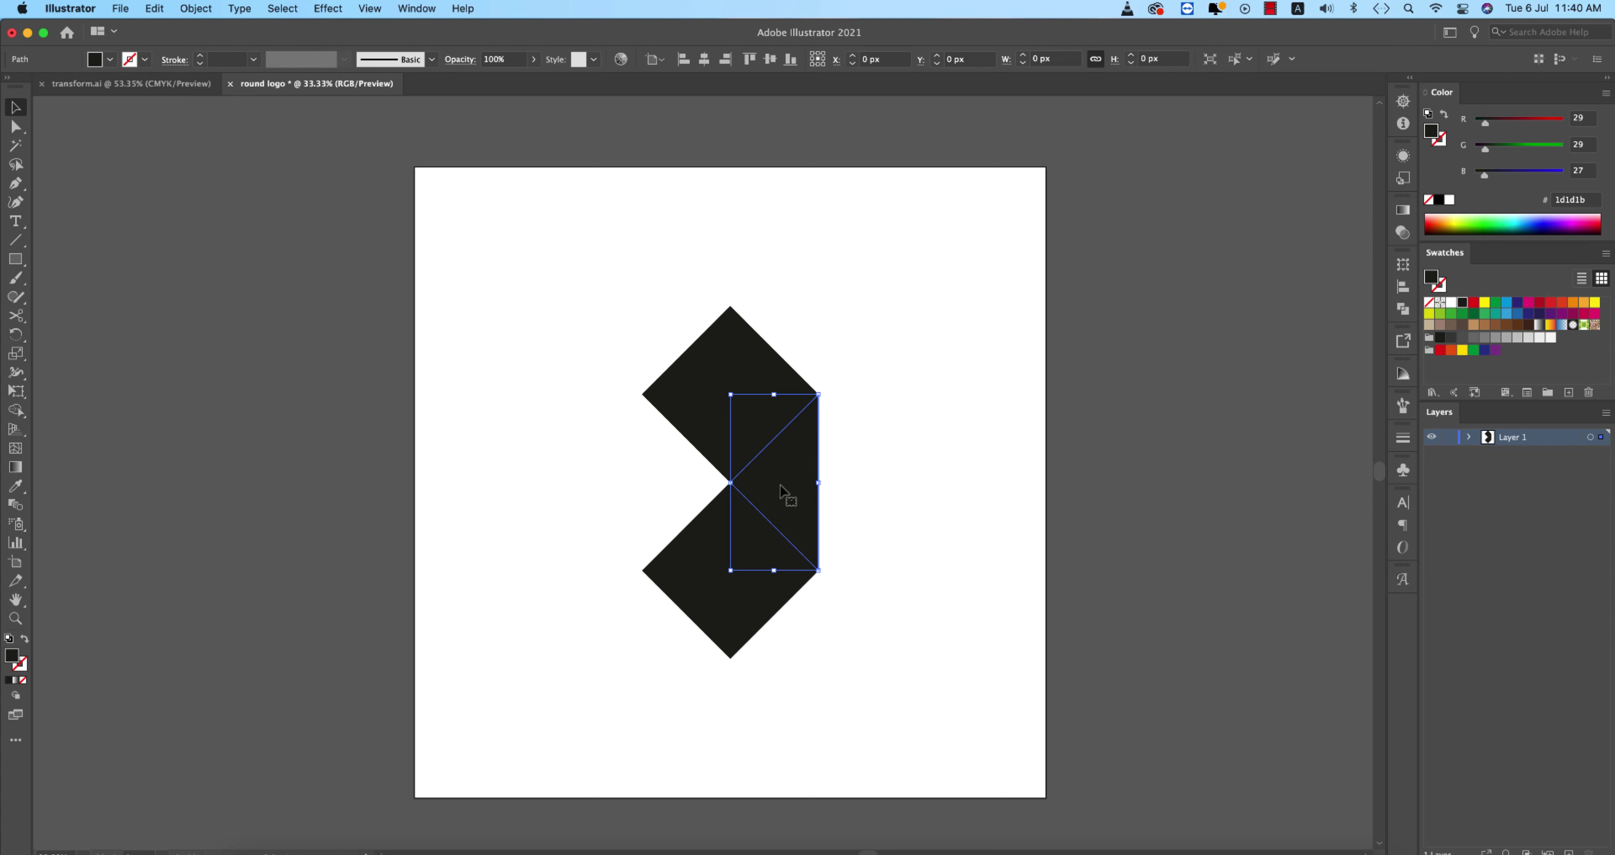
left_click(741, 363)
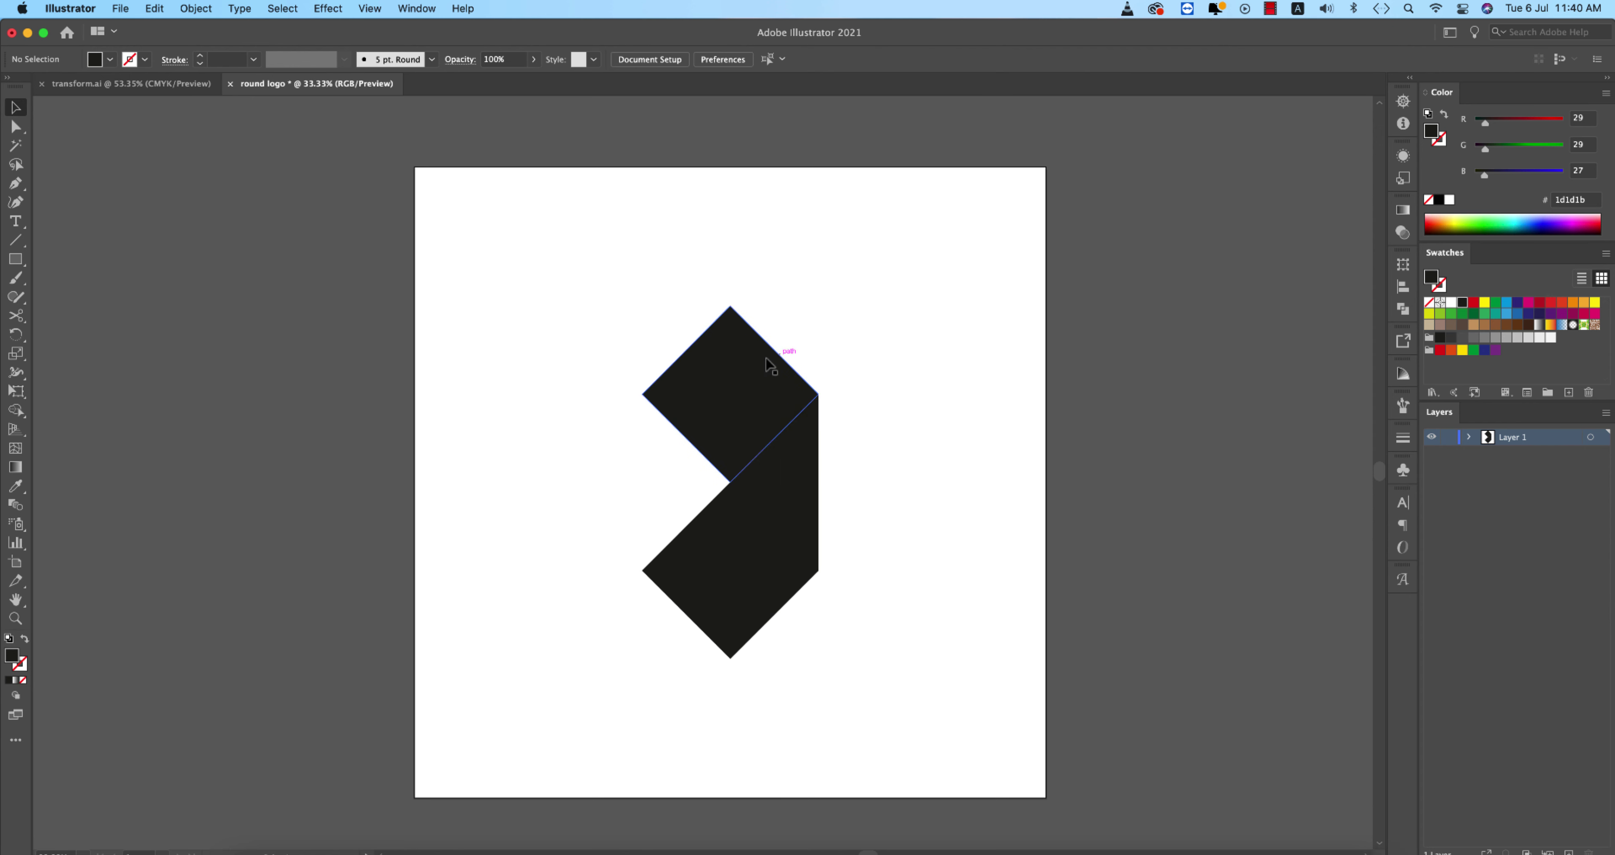
left_click(789, 477, "shift")
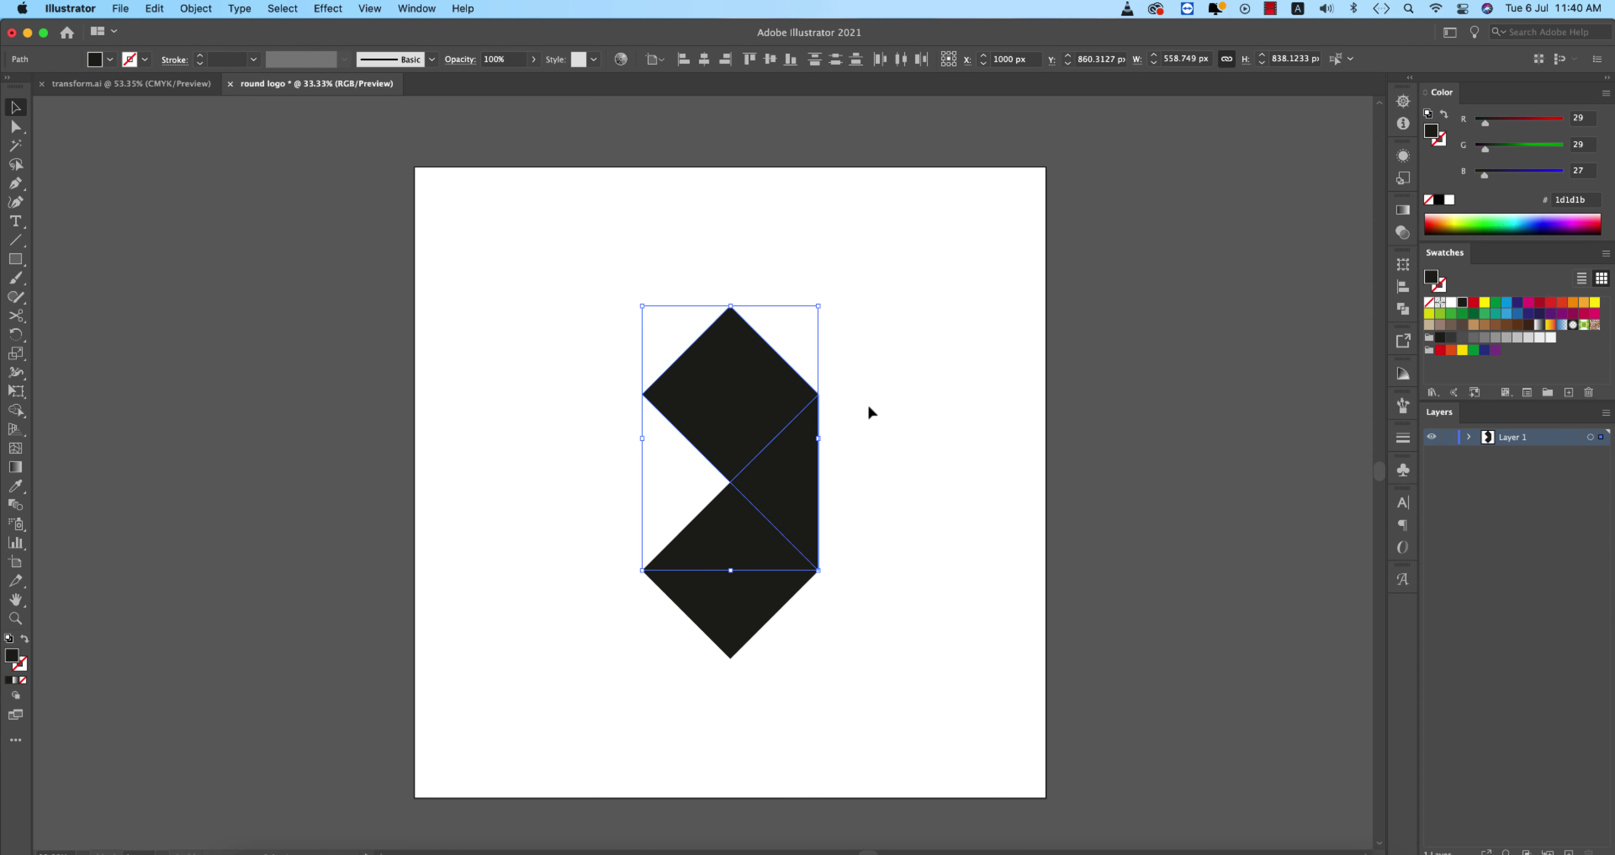
left_click(1403, 309)
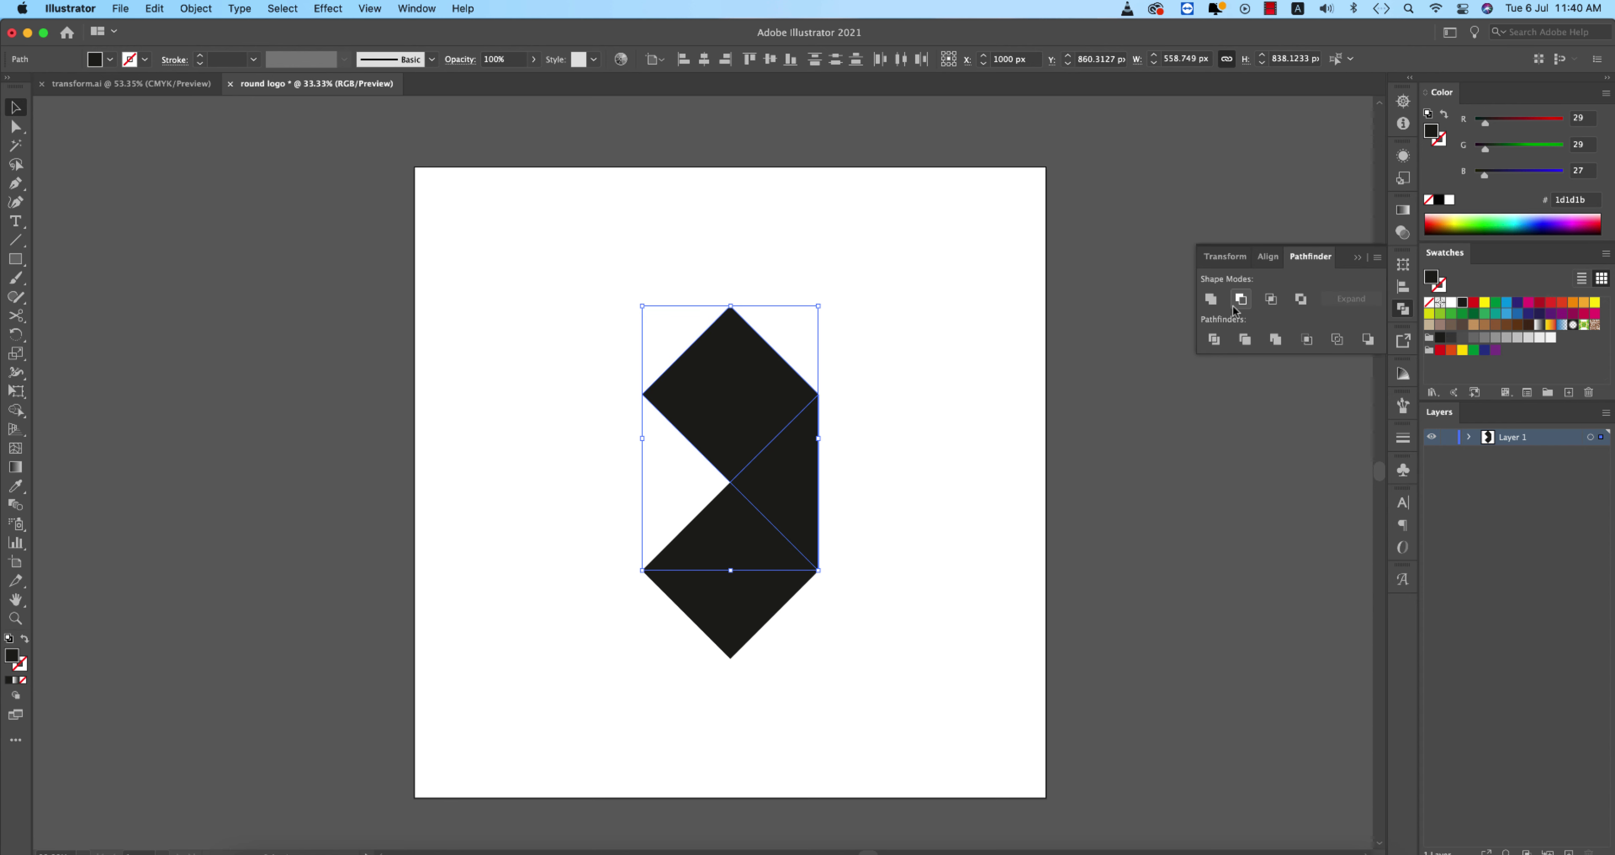
left_click(1211, 299)
left_click(1205, 299)
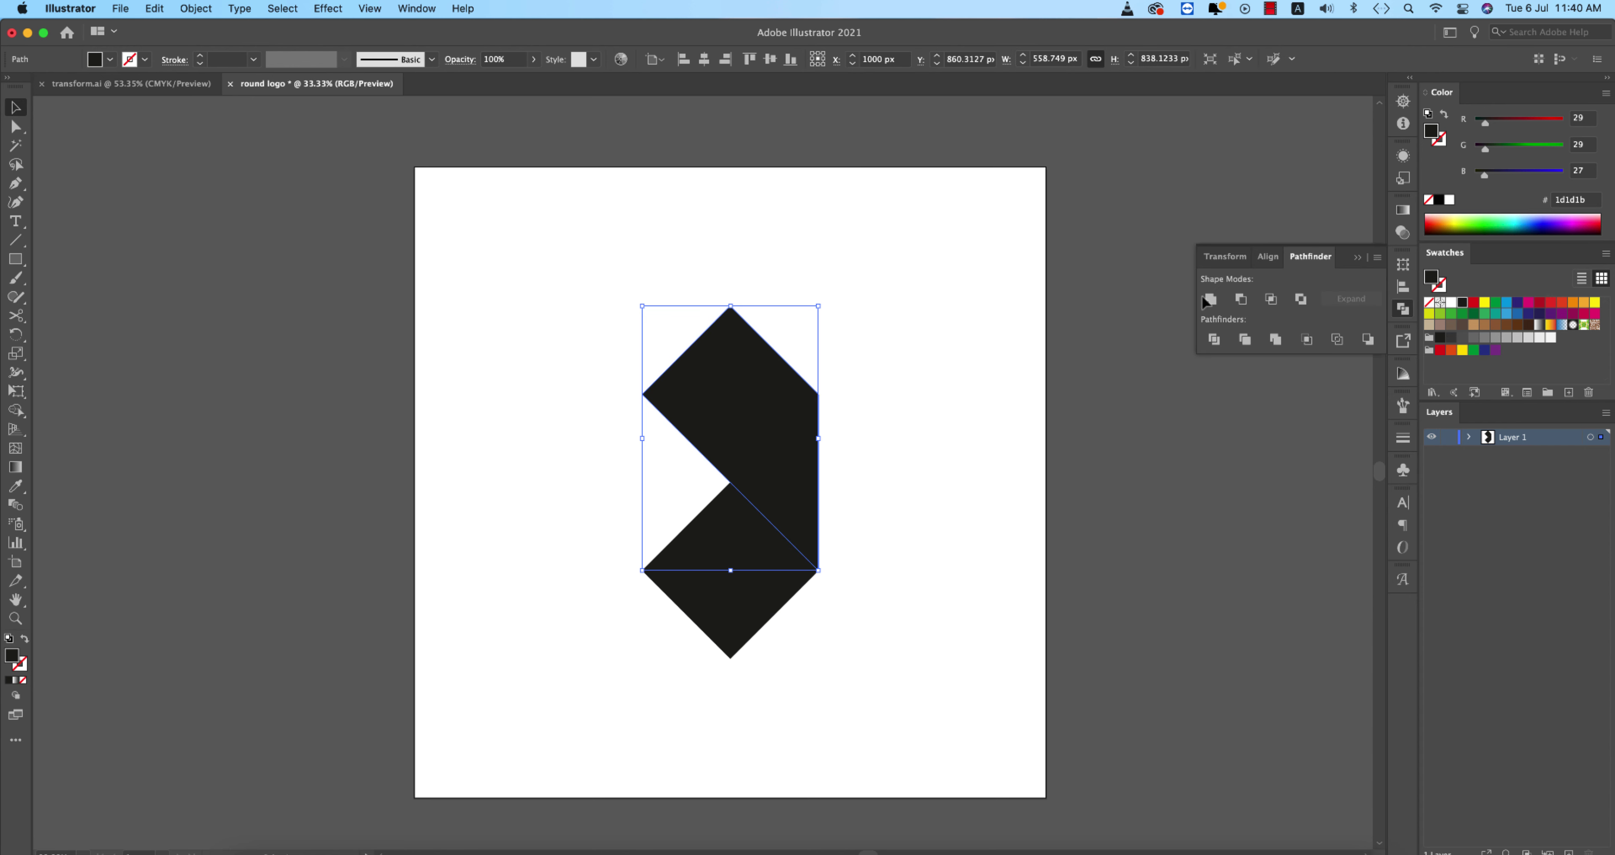
left_click(857, 449)
left_click(769, 420)
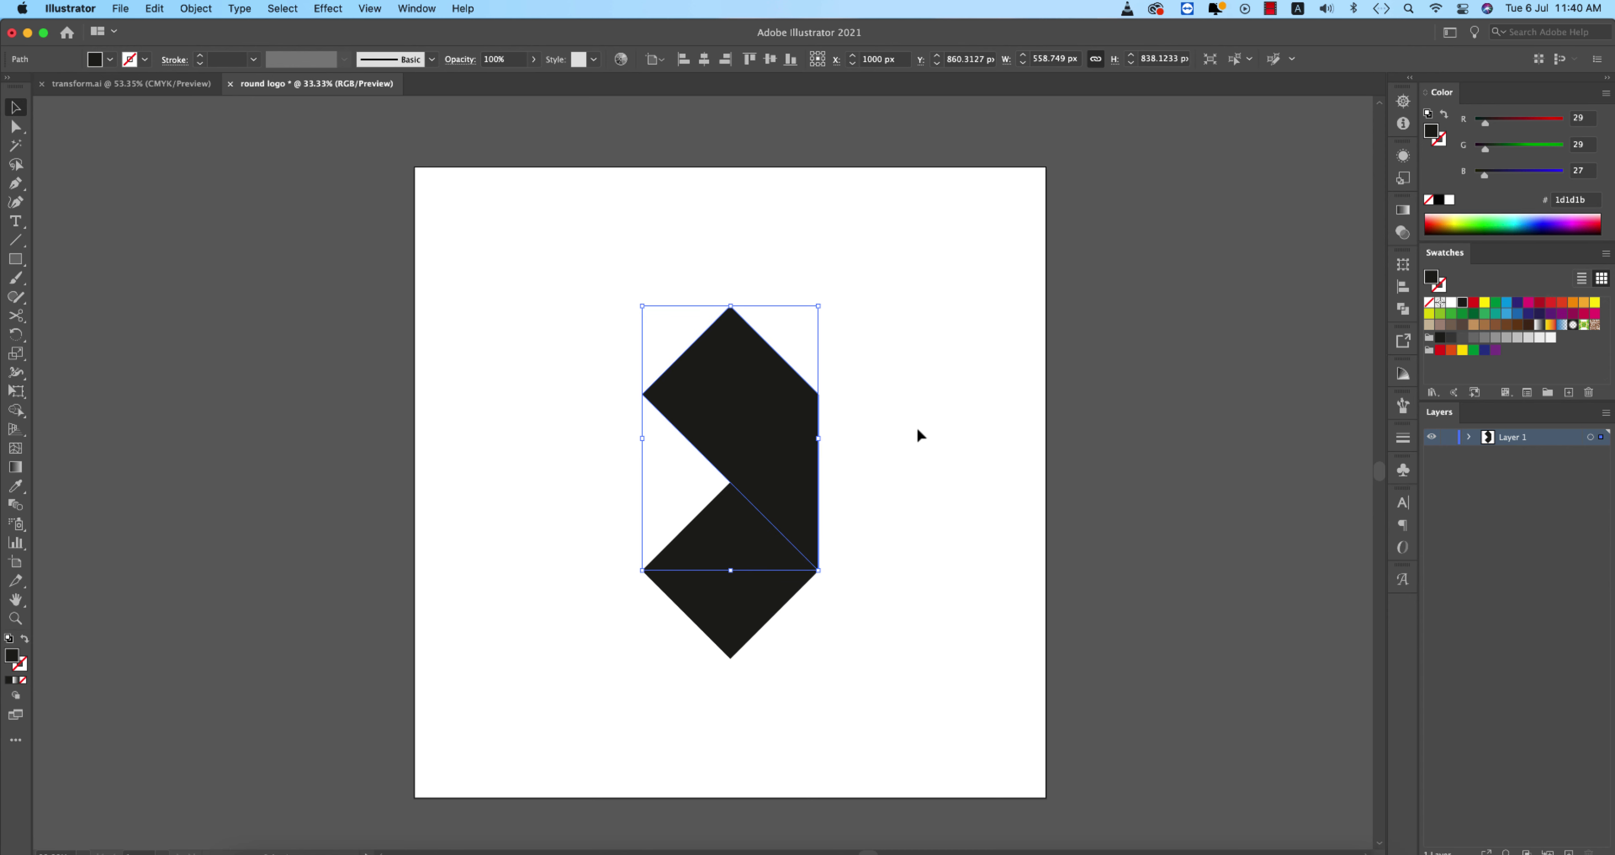
left_click_drag(564, 299, 912, 665)
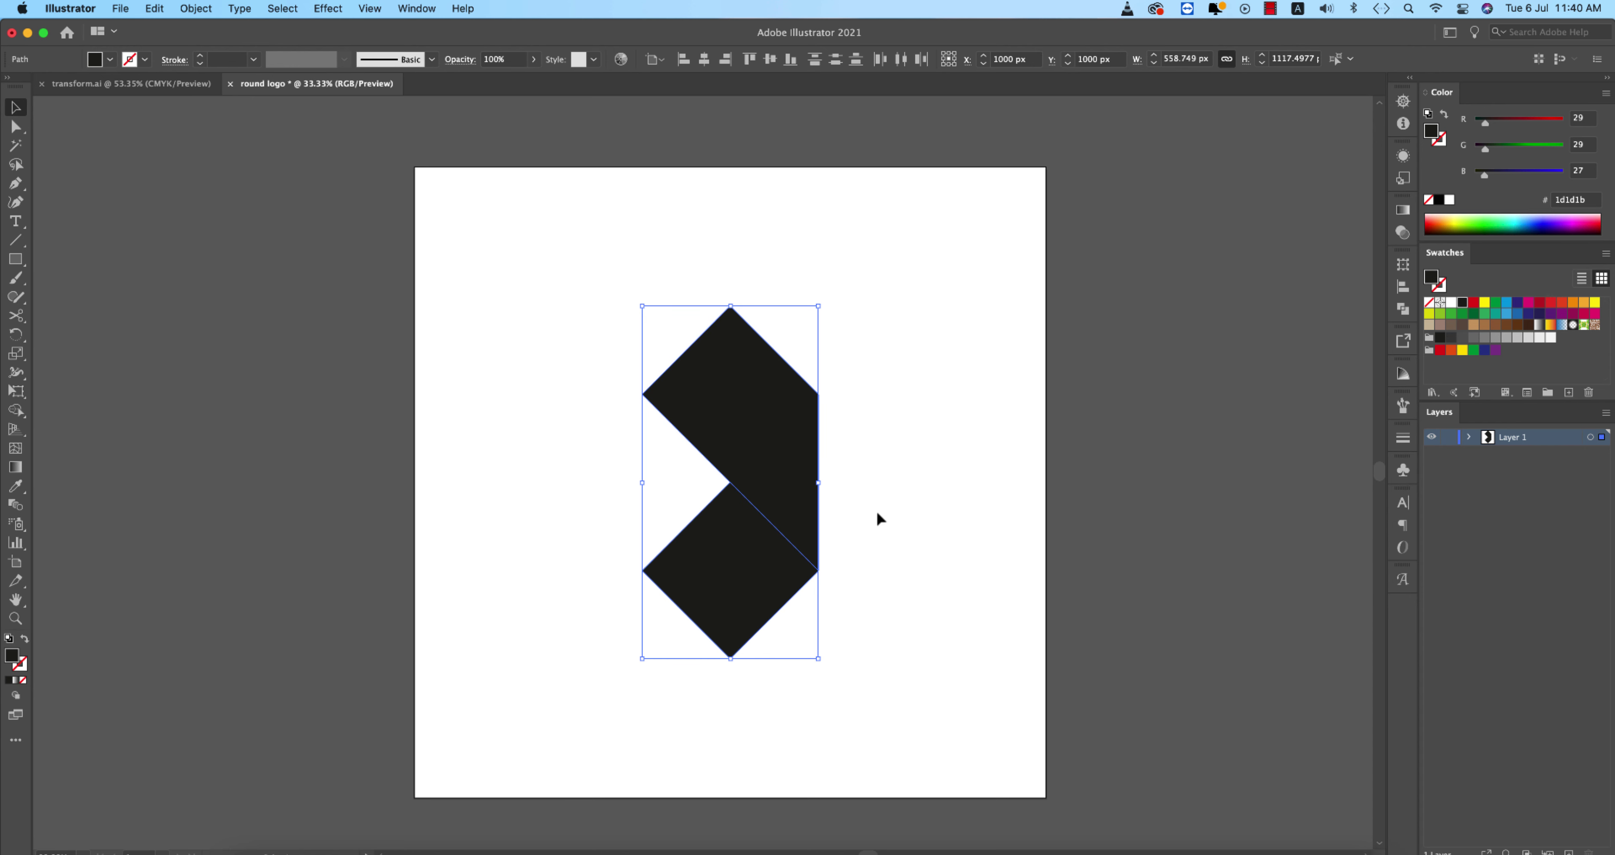
key("a")
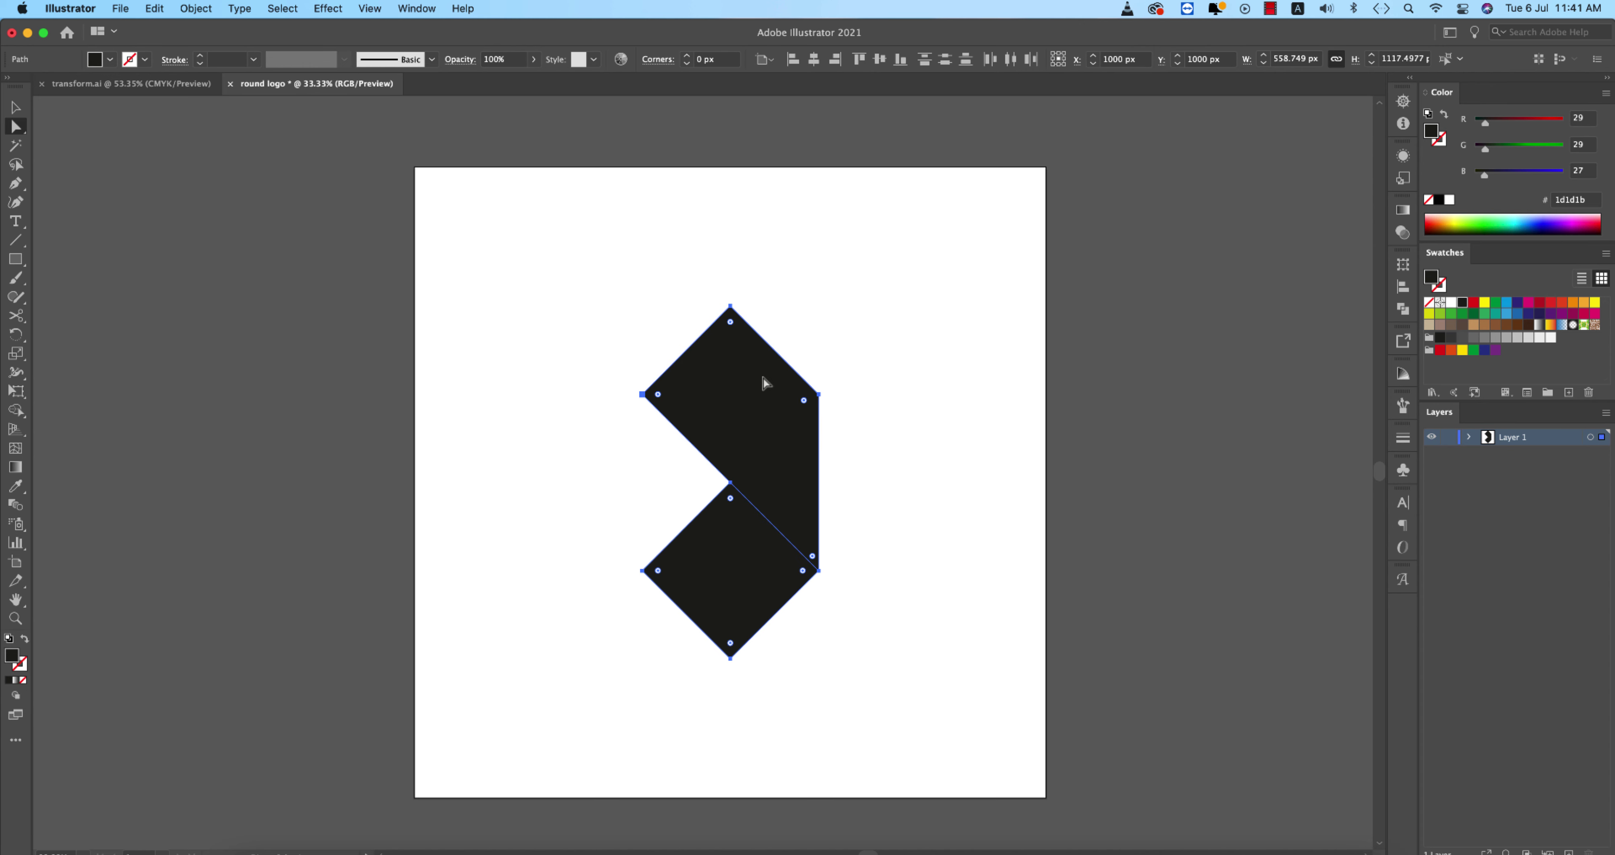
Drag the live-corner widgets to round the mark's outer corners to about 77 px.
left_click(369, 9)
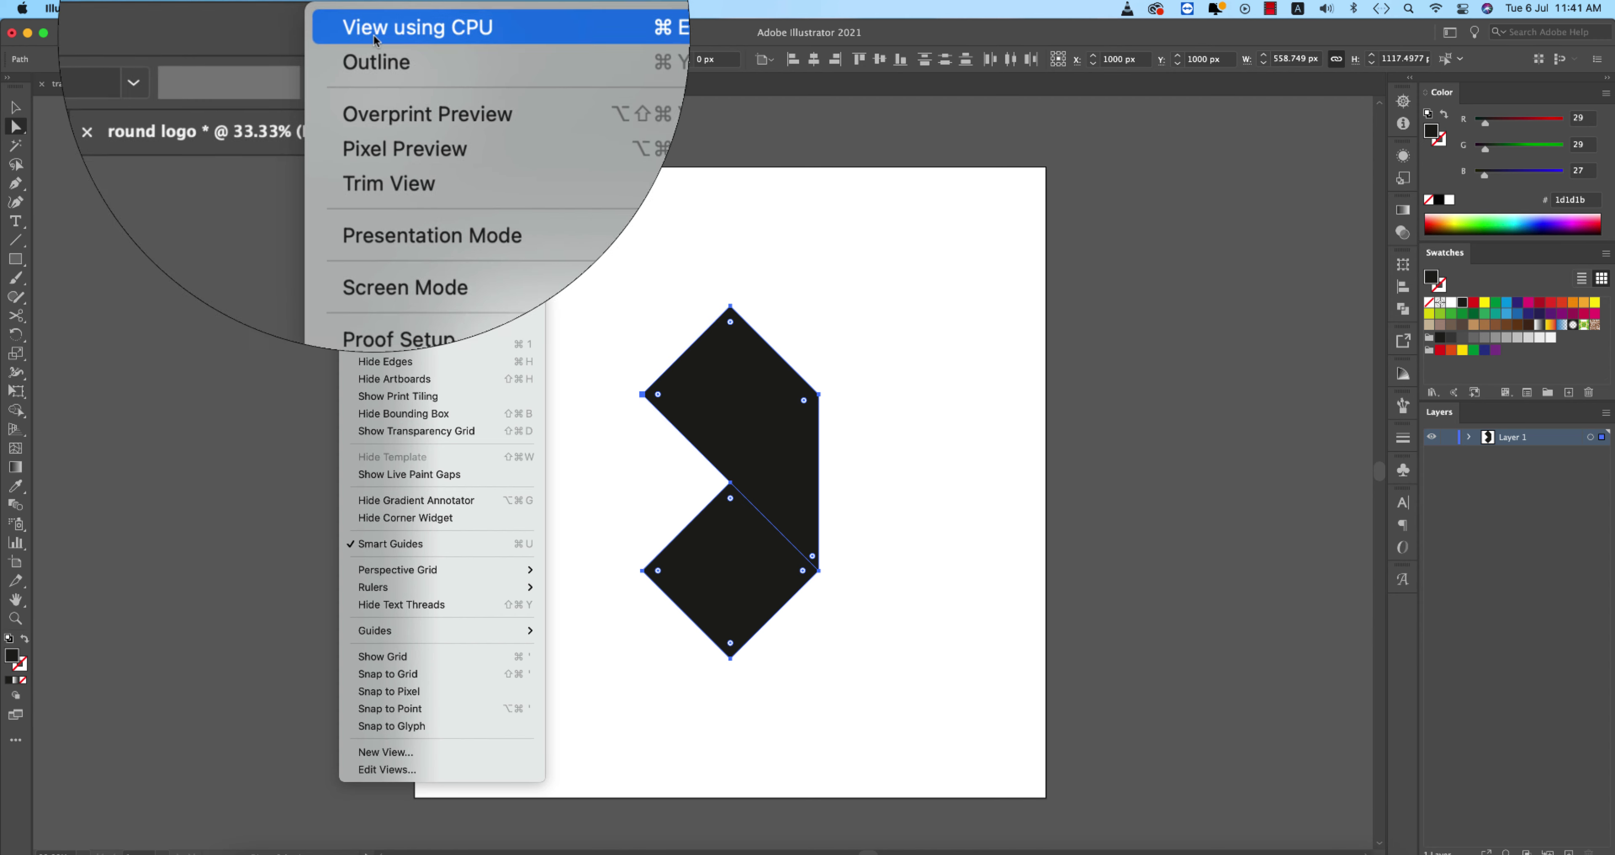
left_click(407, 517)
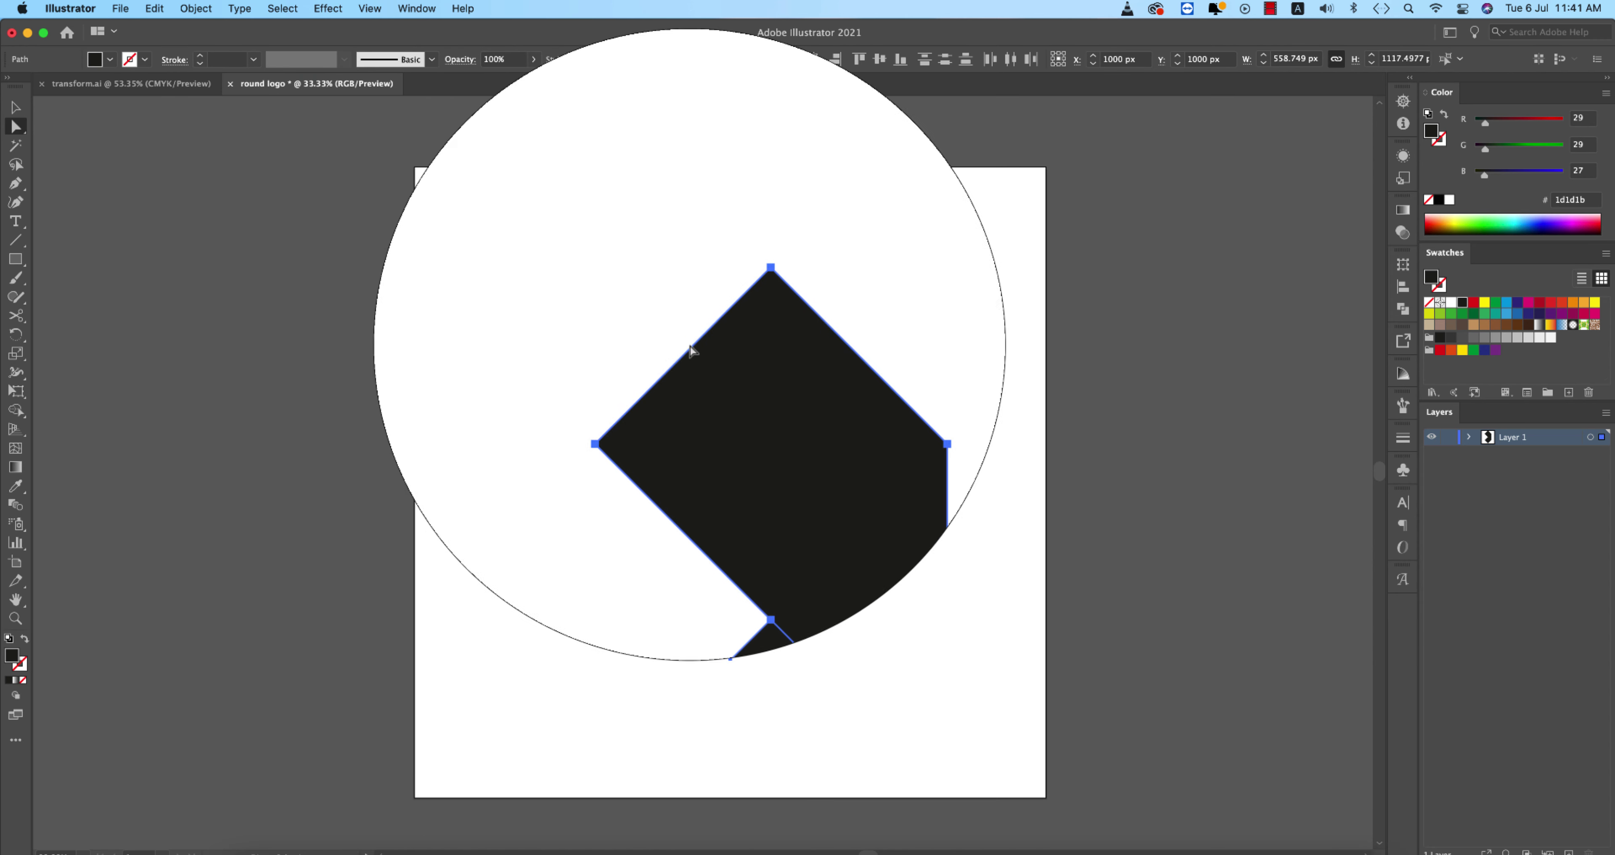
left_click(369, 8)
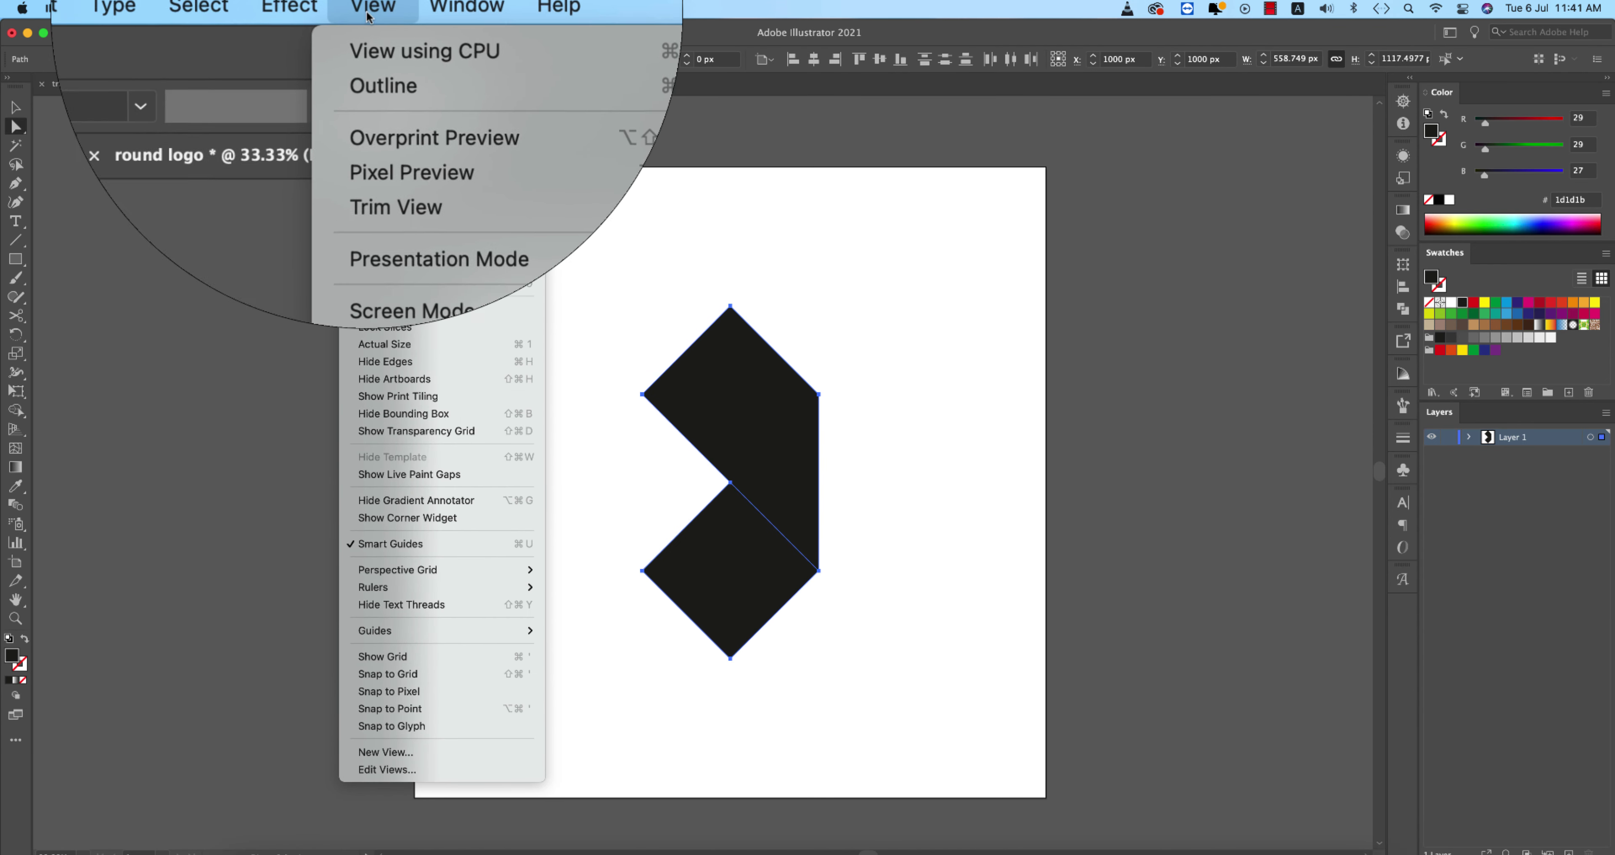
left_click(379, 521)
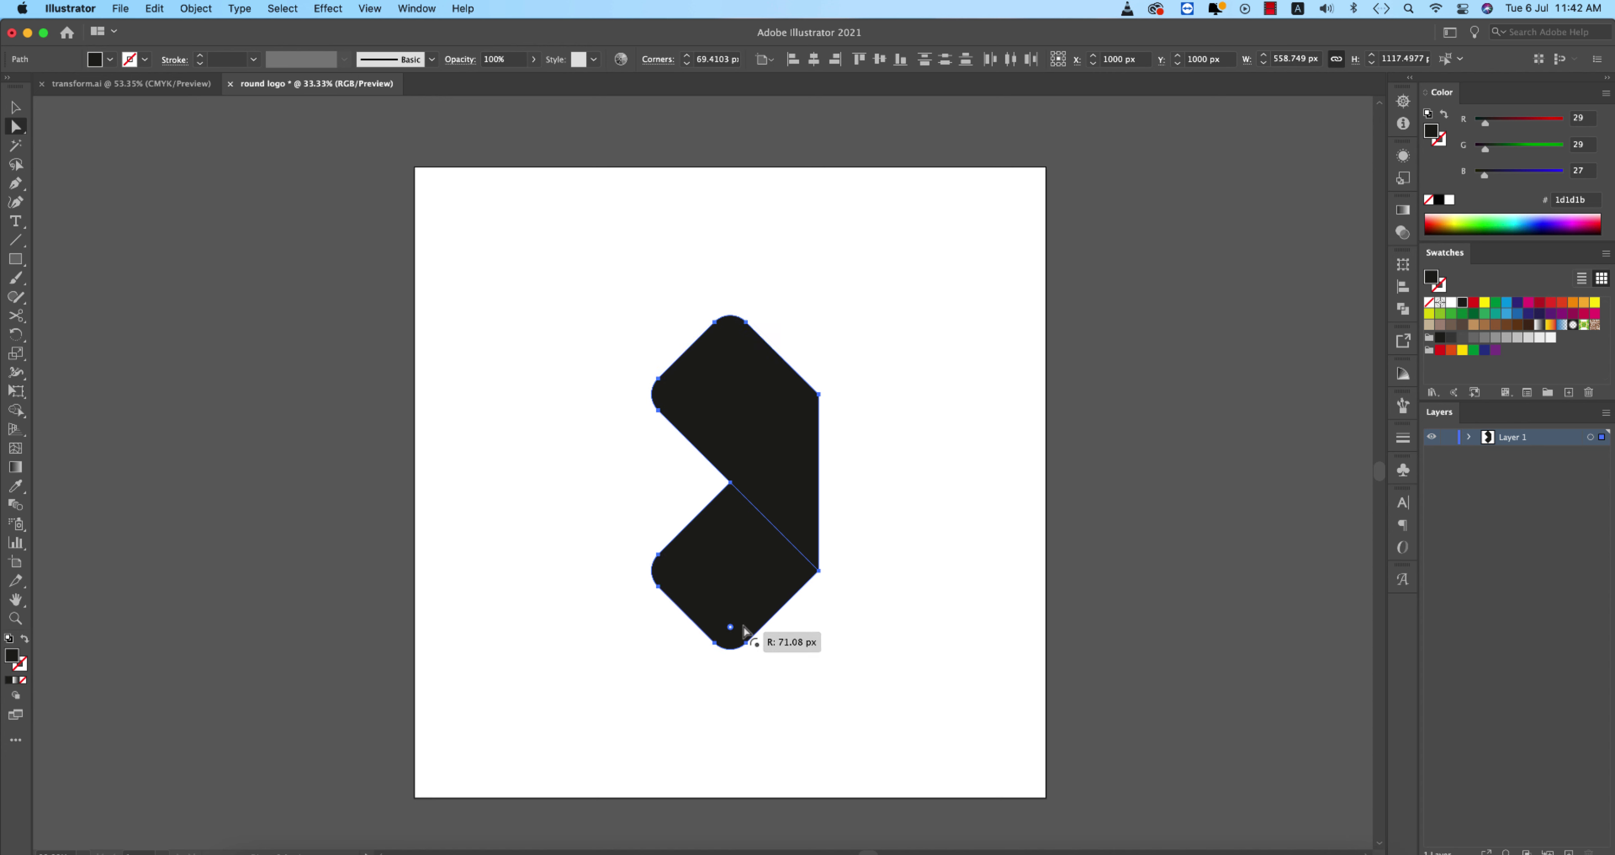
left_click_drag(730, 643, 731, 627)
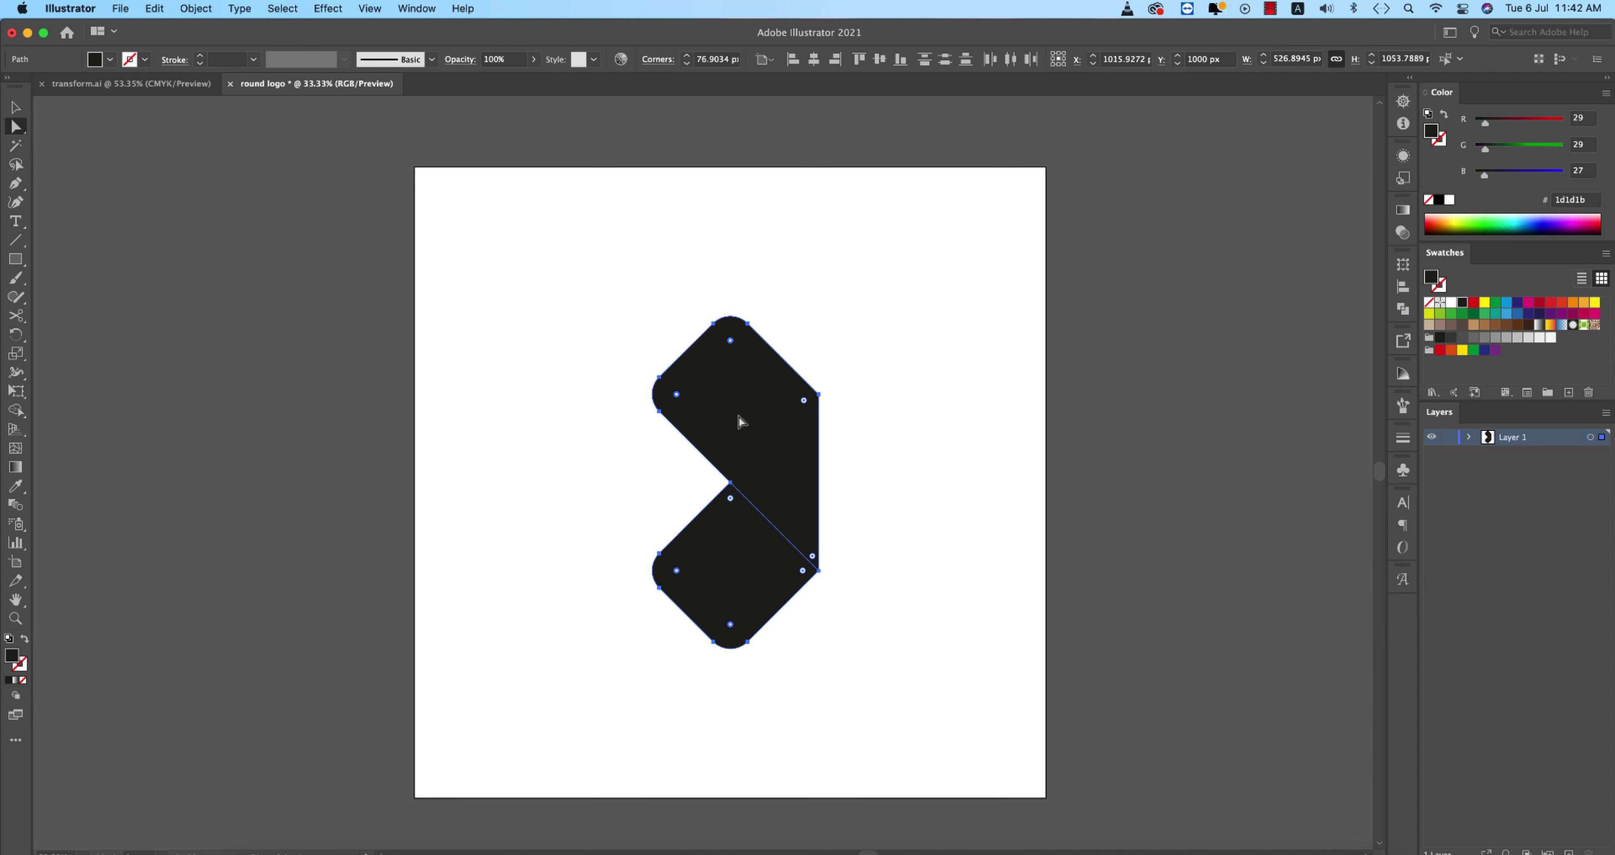
left_click(15, 107)
left_click(639, 356)
Reflect the dark shape across the vertical axis and rotate it upright.
left_click_drag(639, 357, 887, 522)
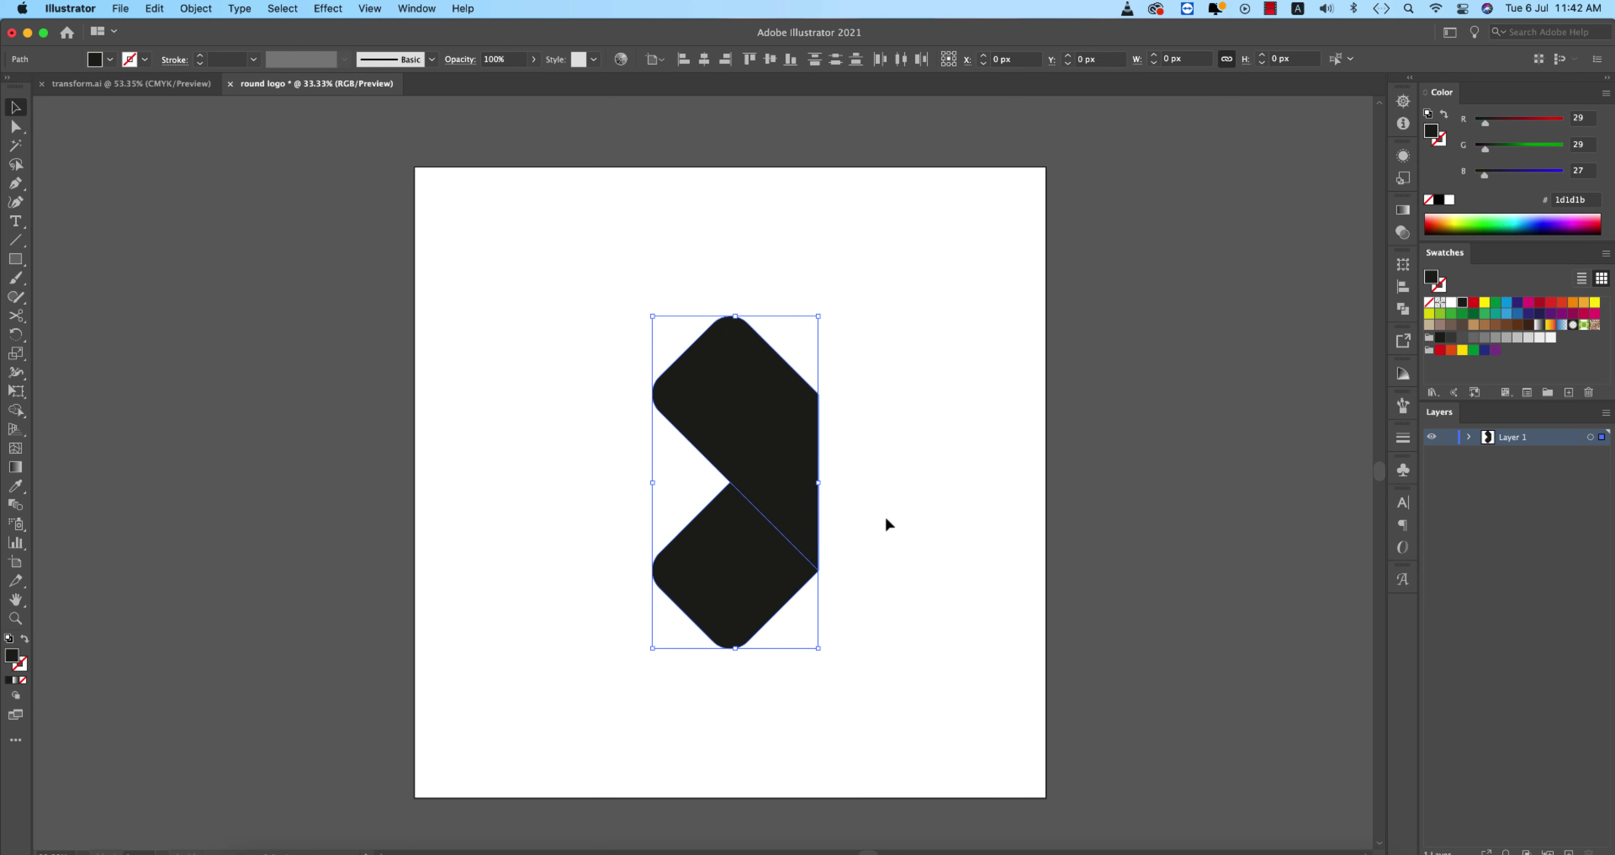
right_click(785, 447)
mouse_move(783, 641)
left_click(981, 757)
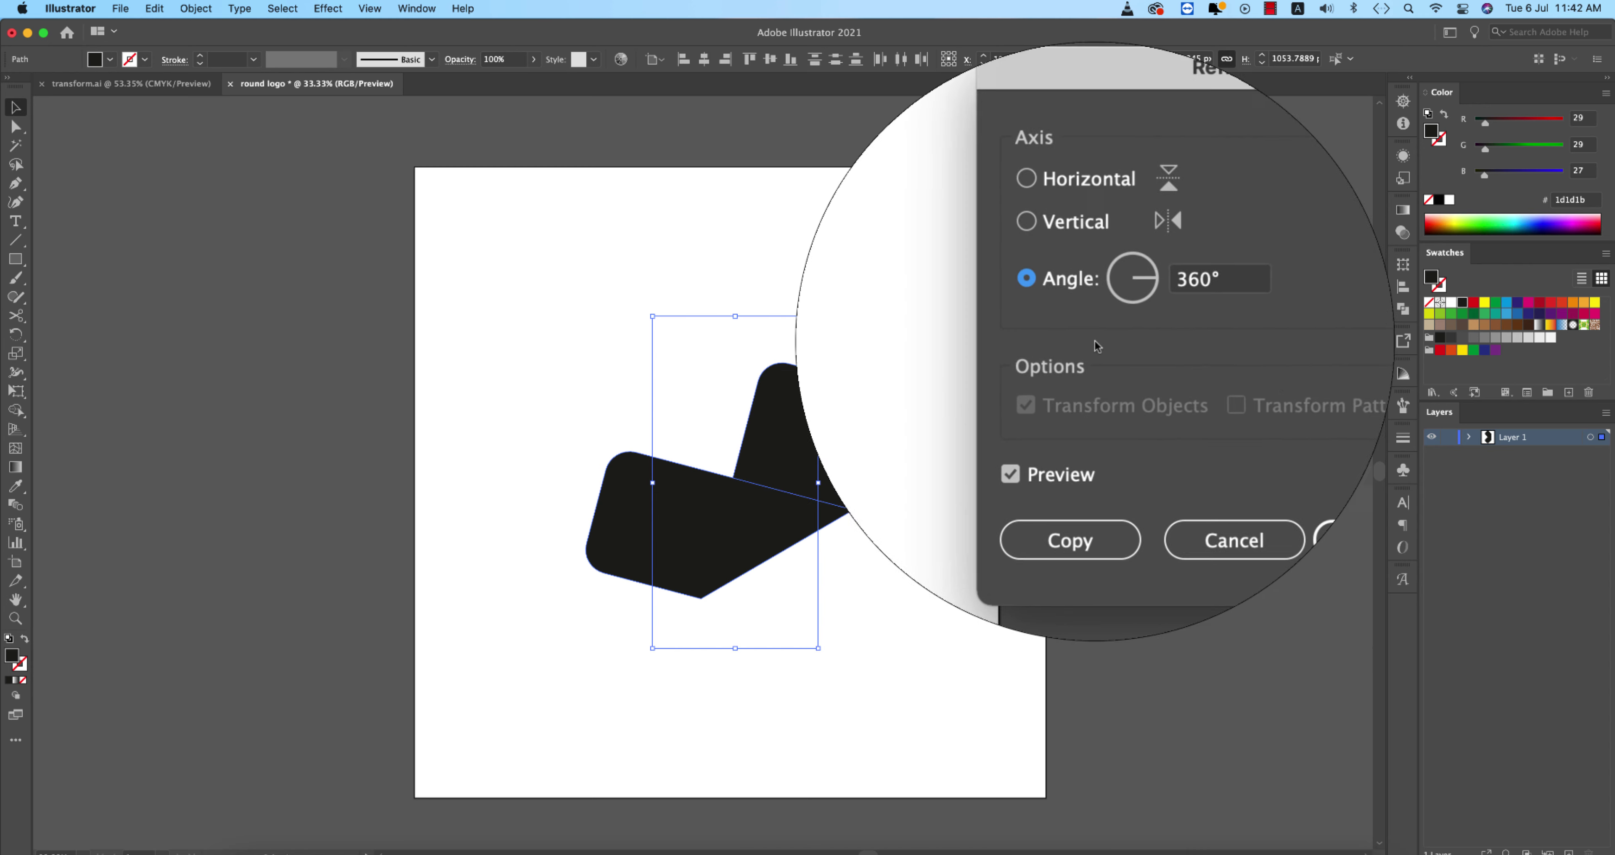
left_click(1080, 280)
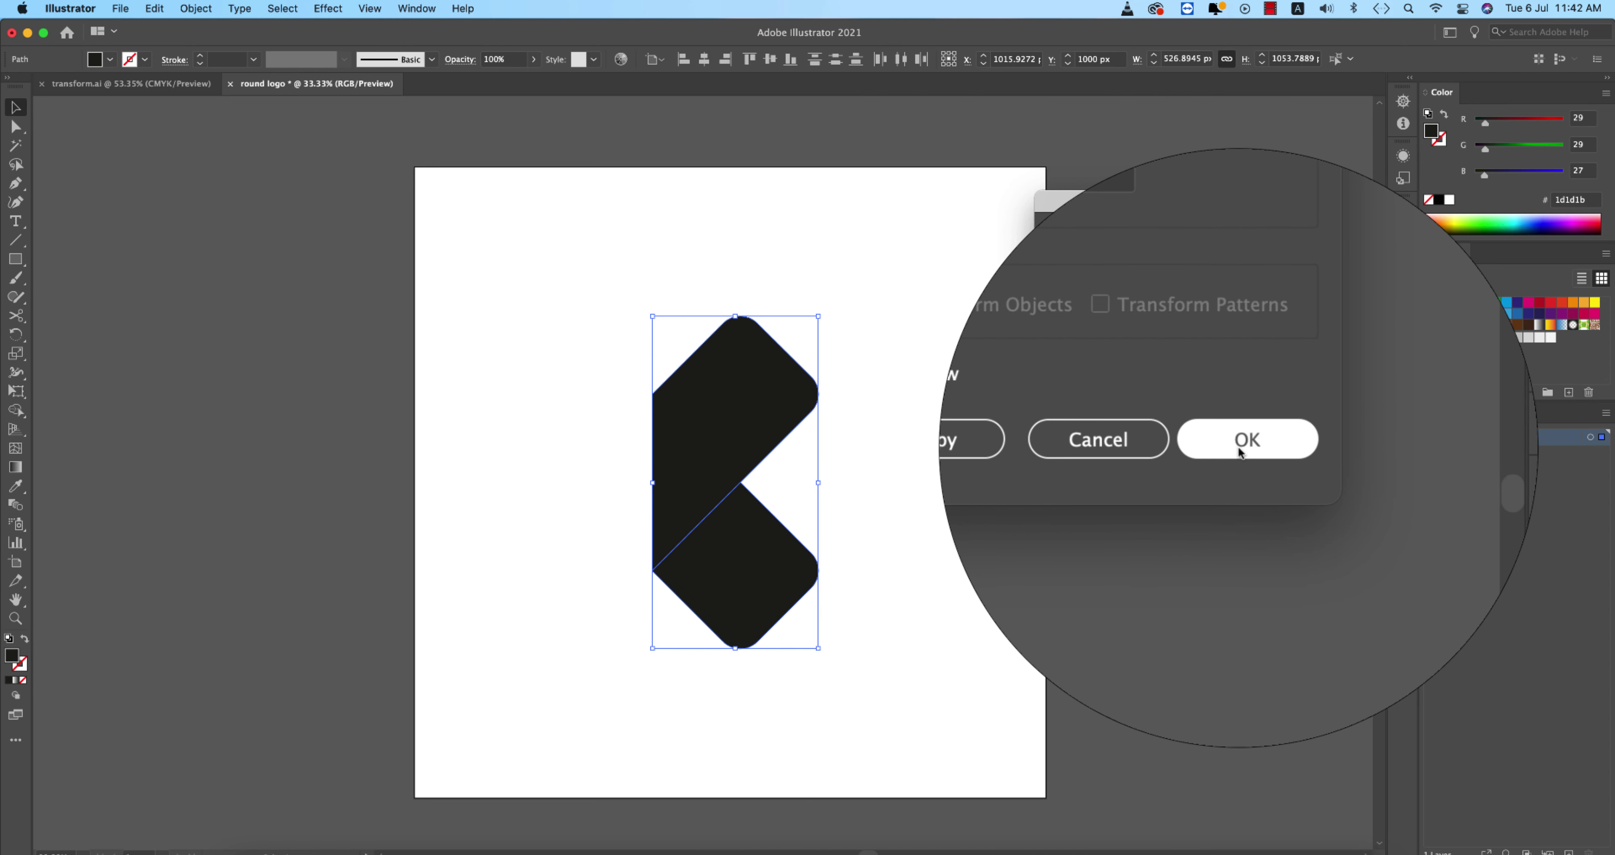
left_click(1244, 440)
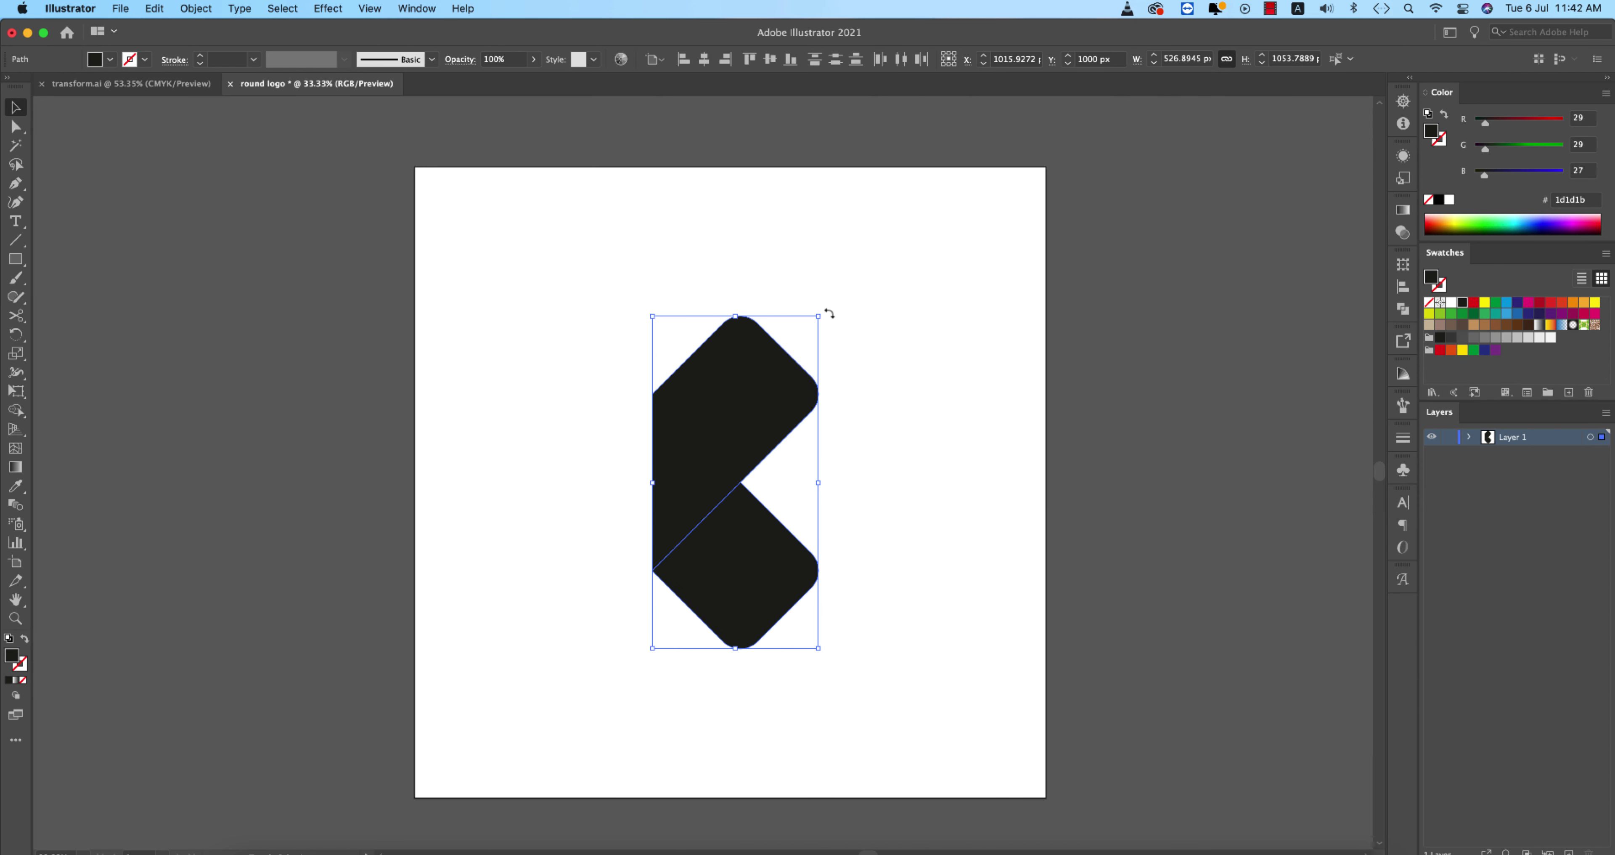
left_click_drag(844, 339, 870, 386)
left_click(930, 523)
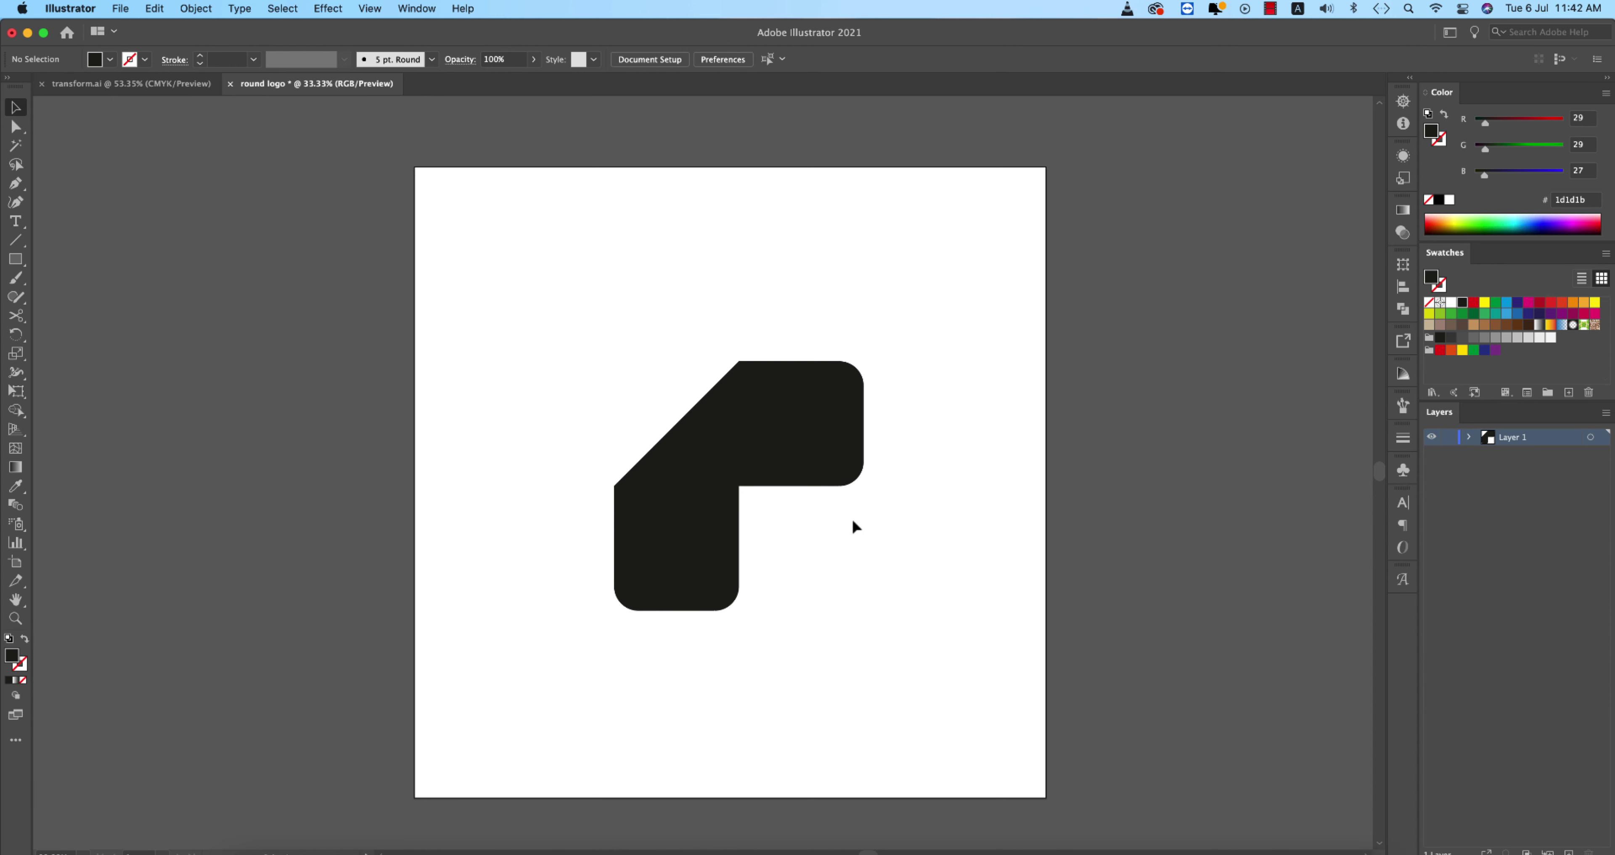
Nudge the right-side anchors left, narrowing the mark to about 680 px wide.
key("a")
left_click_drag(826, 341, 898, 577)
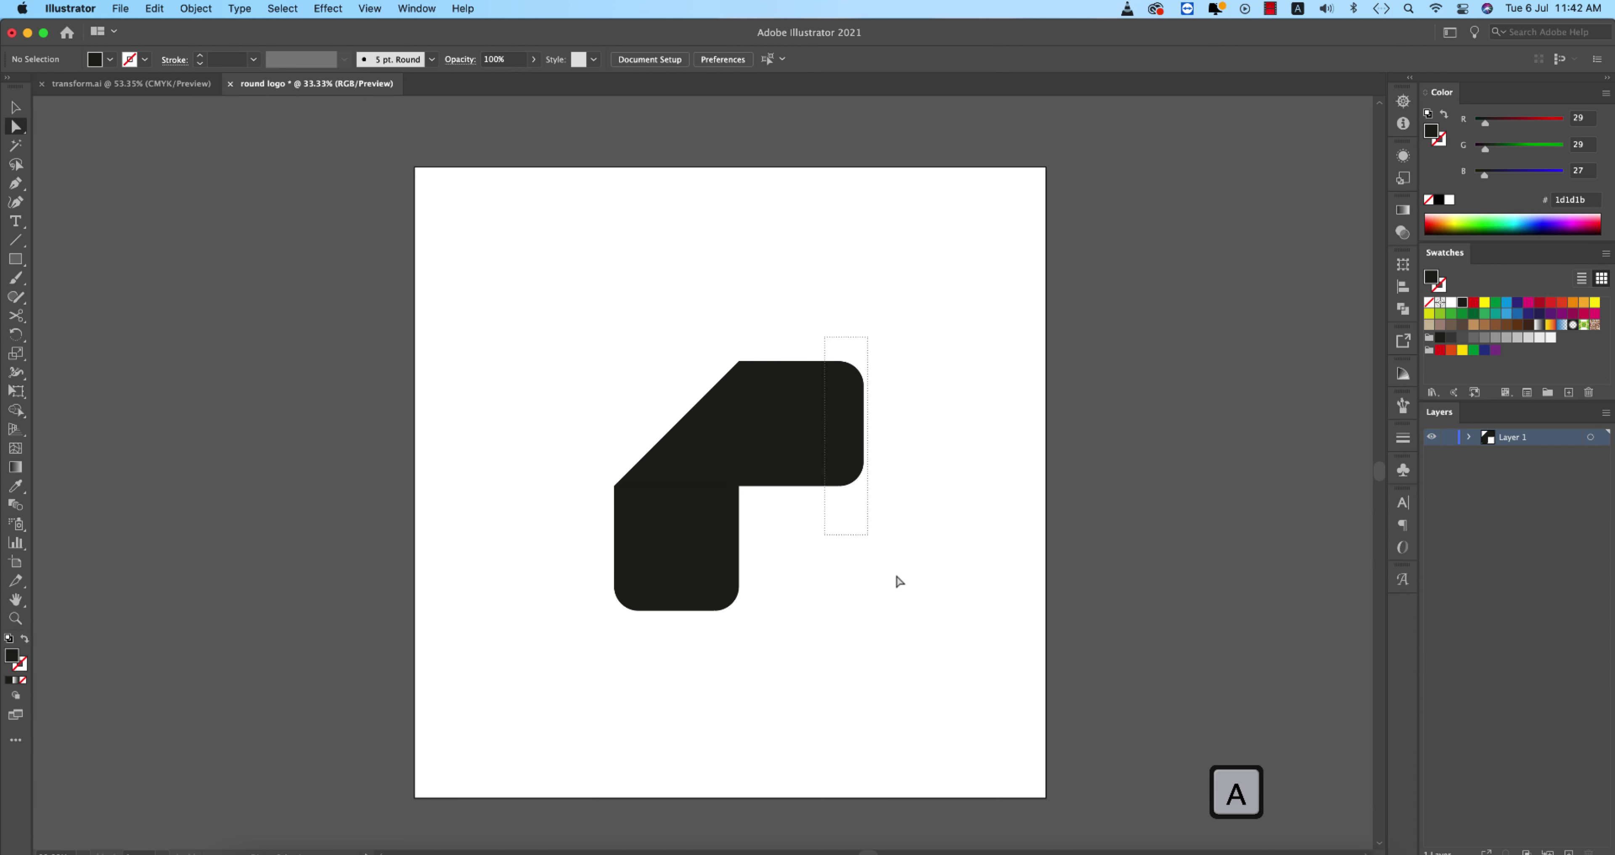
key("Left")
key("Left")
key("Left")
key("Left")
key("Left")
key("Left")
key("Left")
key("Left")
key("Left")
key("Left")
key("Left")
key("Left")
key("Left")
key("Left")
key("Left")
key("Left")
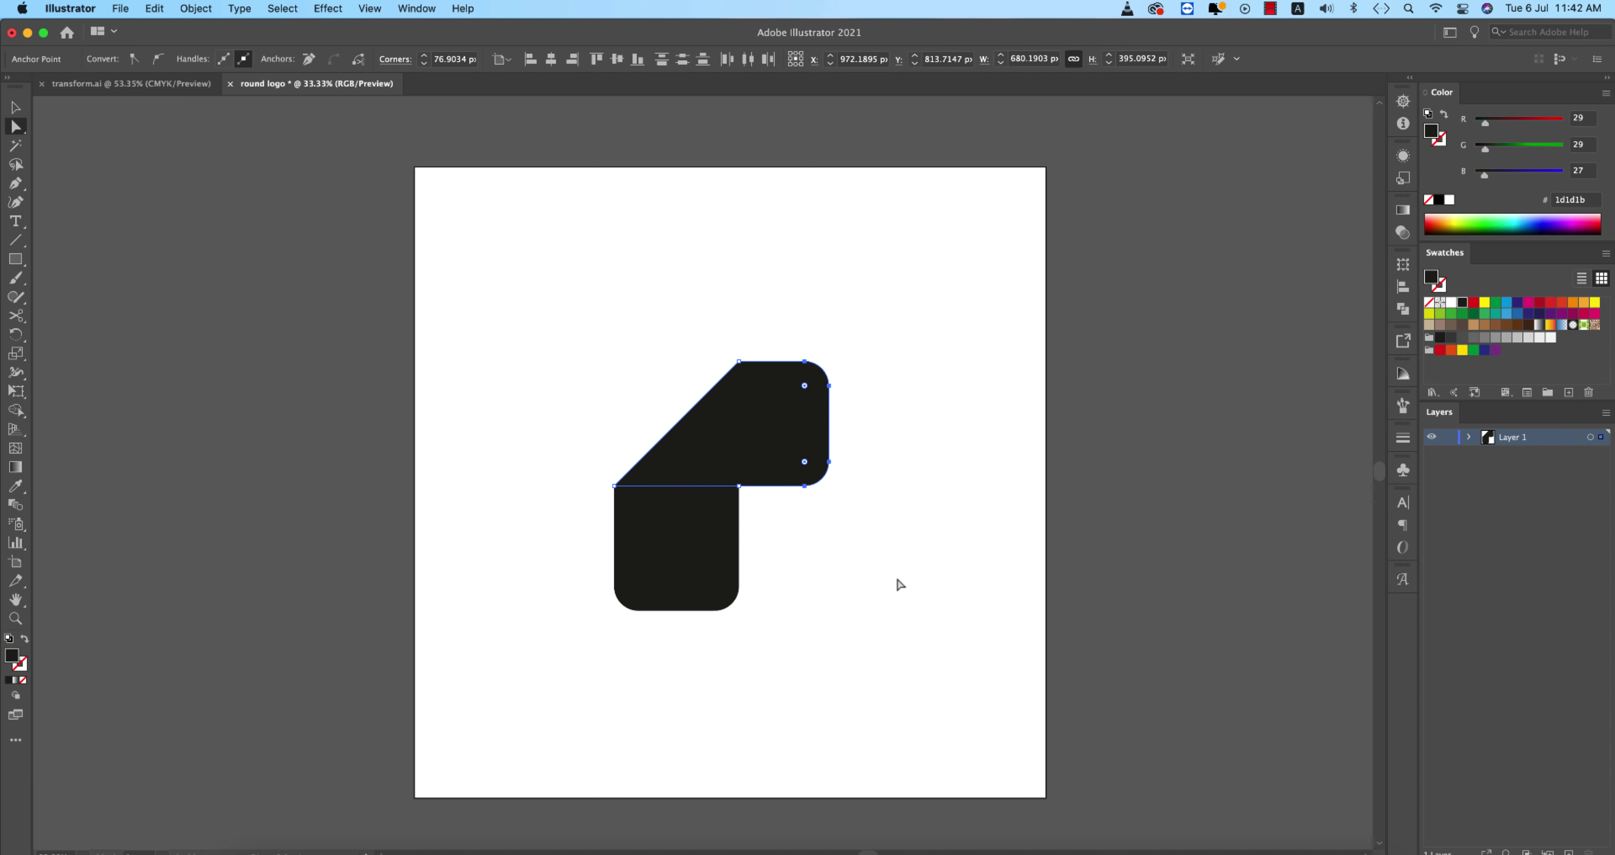
key("v")
left_click(823, 522)
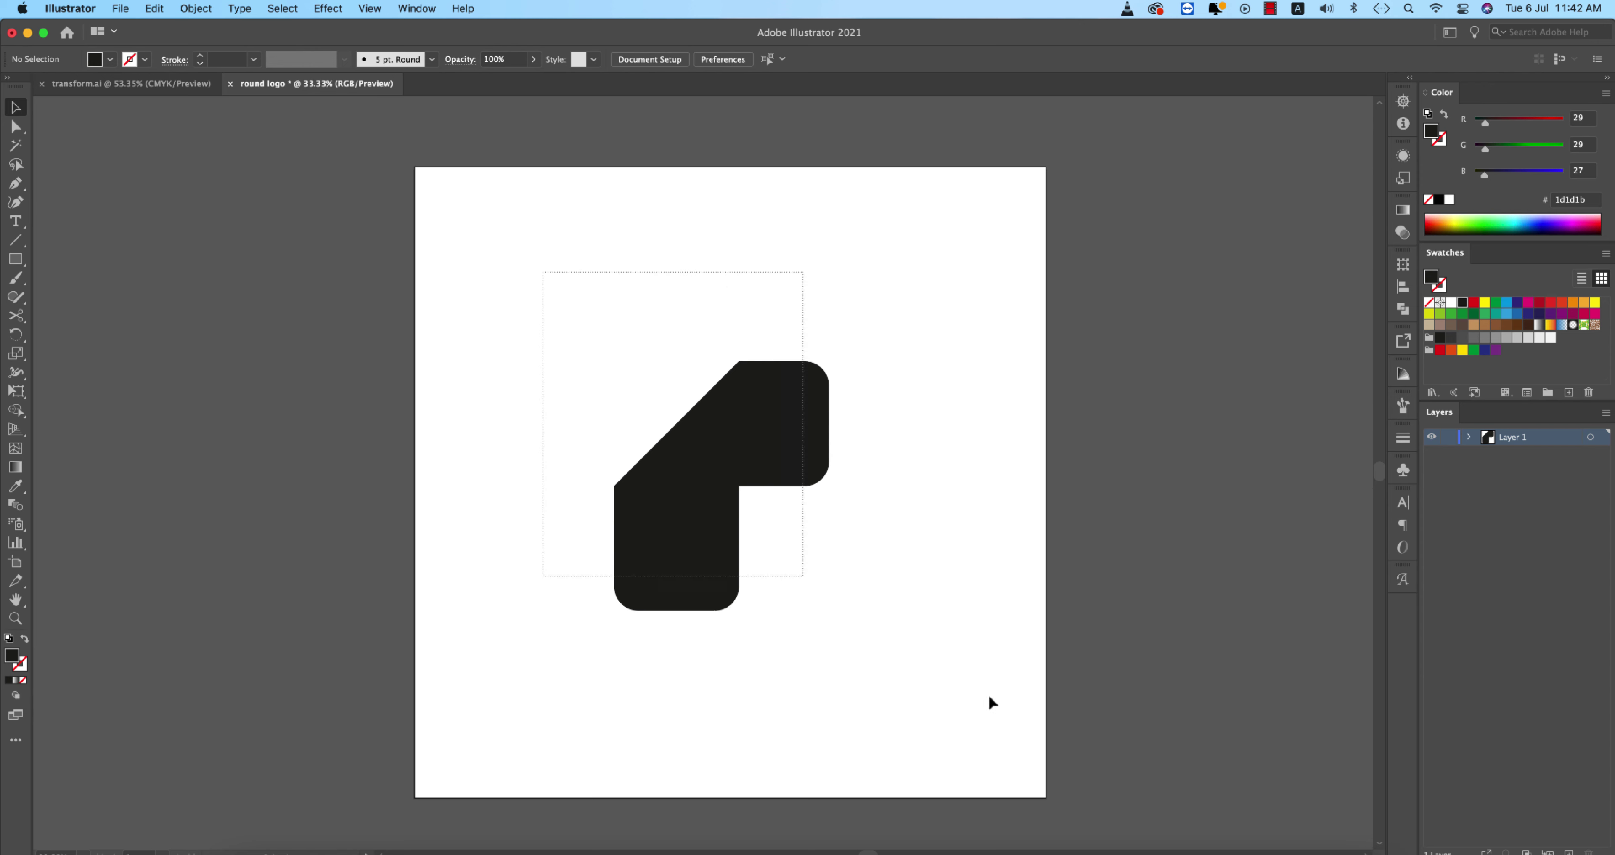
left_click_drag(552, 276, 988, 692)
key("super+g")
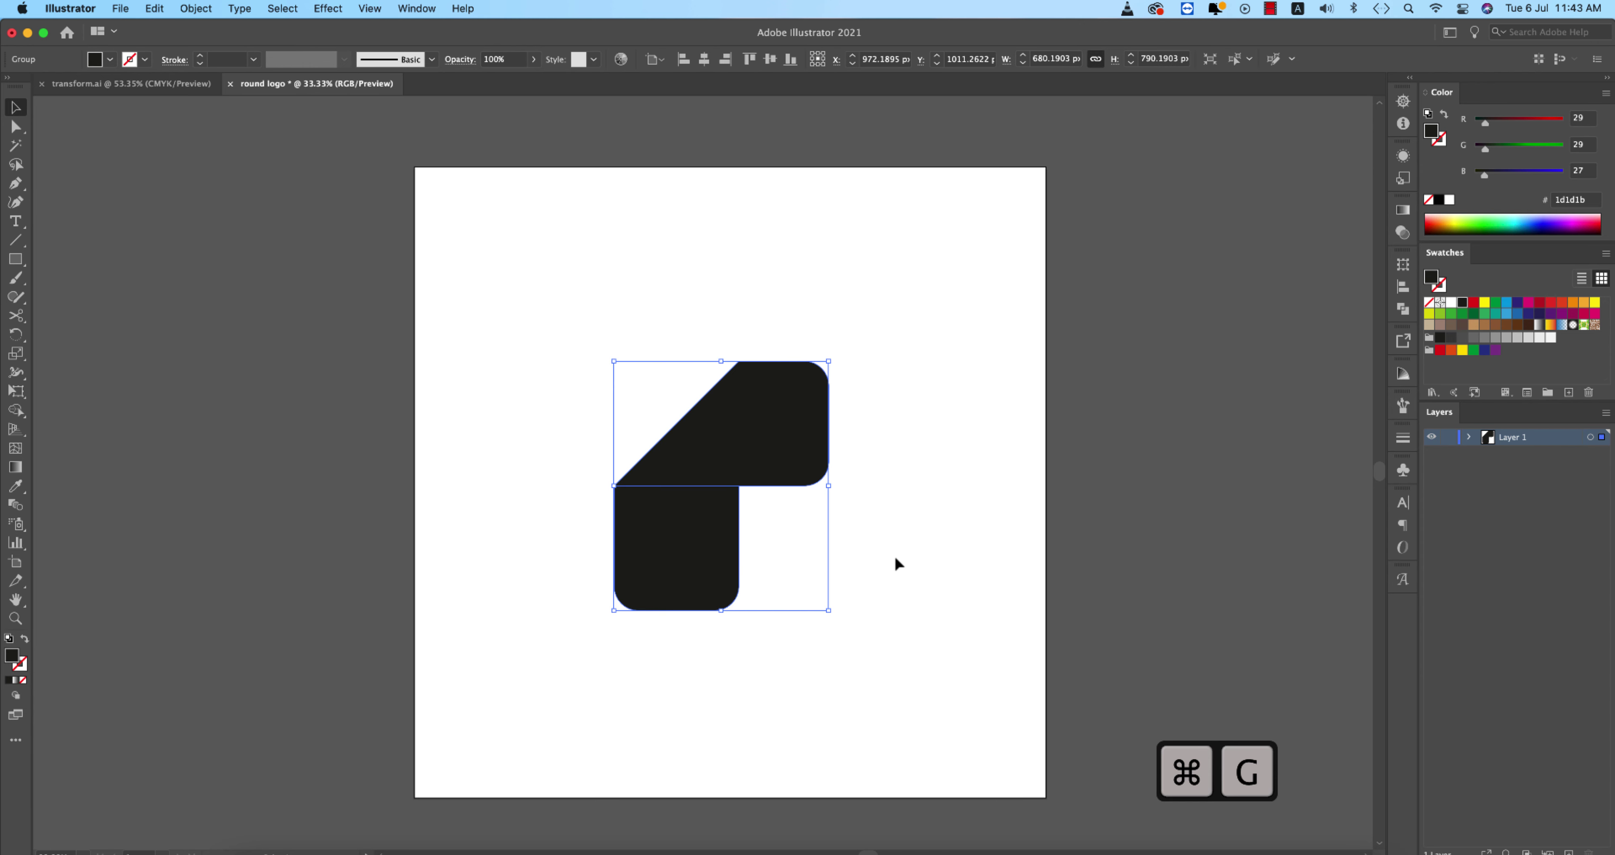
key("super+z")
key("super+z")
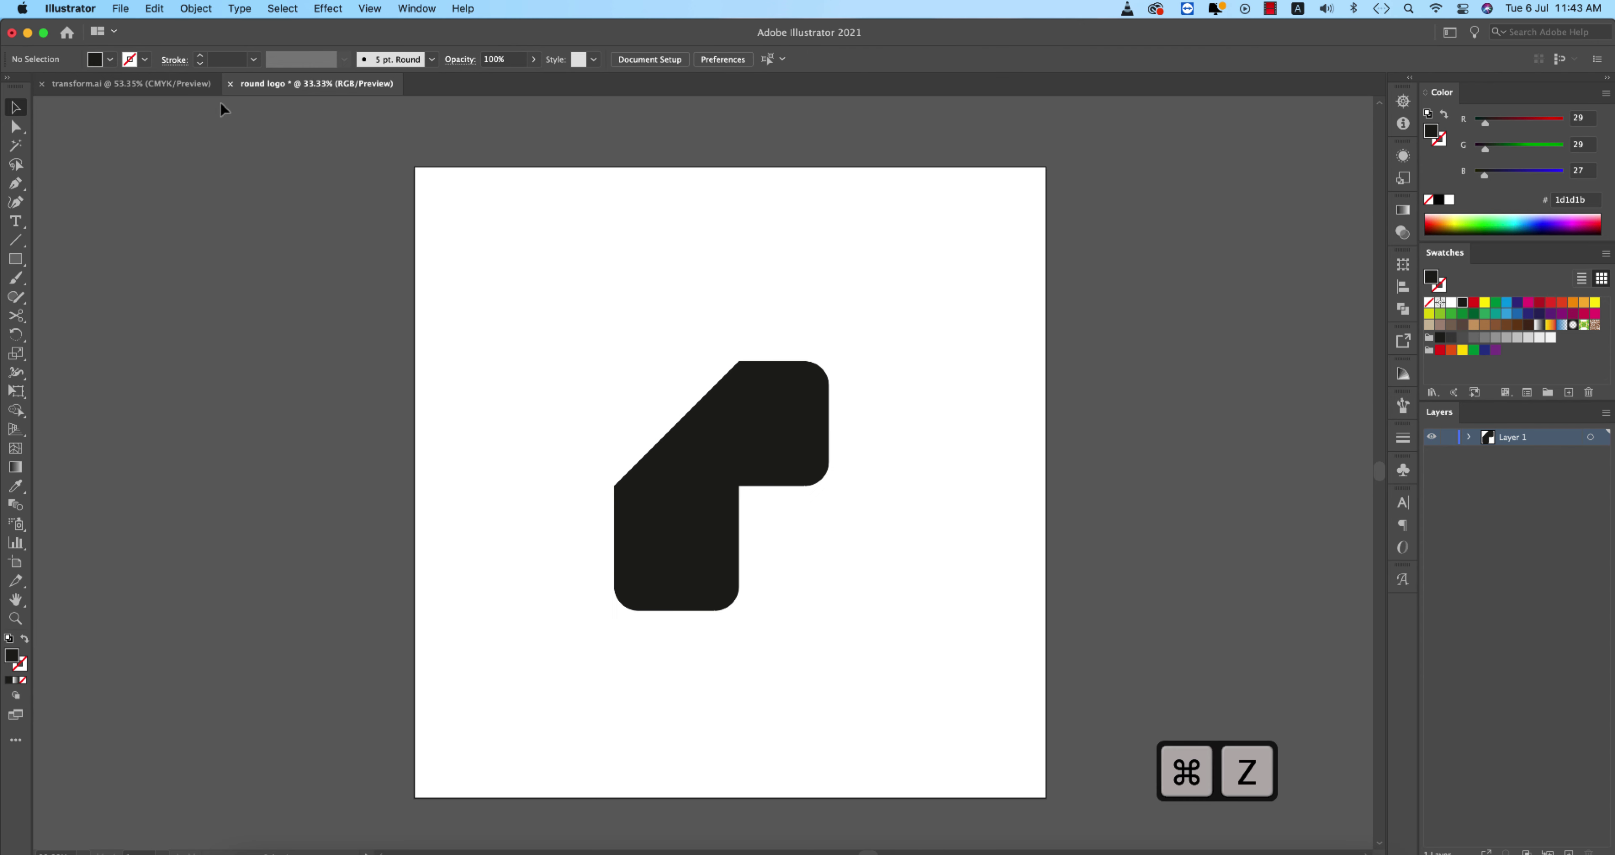
In transform.ai, ungroup the colour swatches and select the row of five.
left_click(181, 88)
scroll(451, 652, "down", 3)
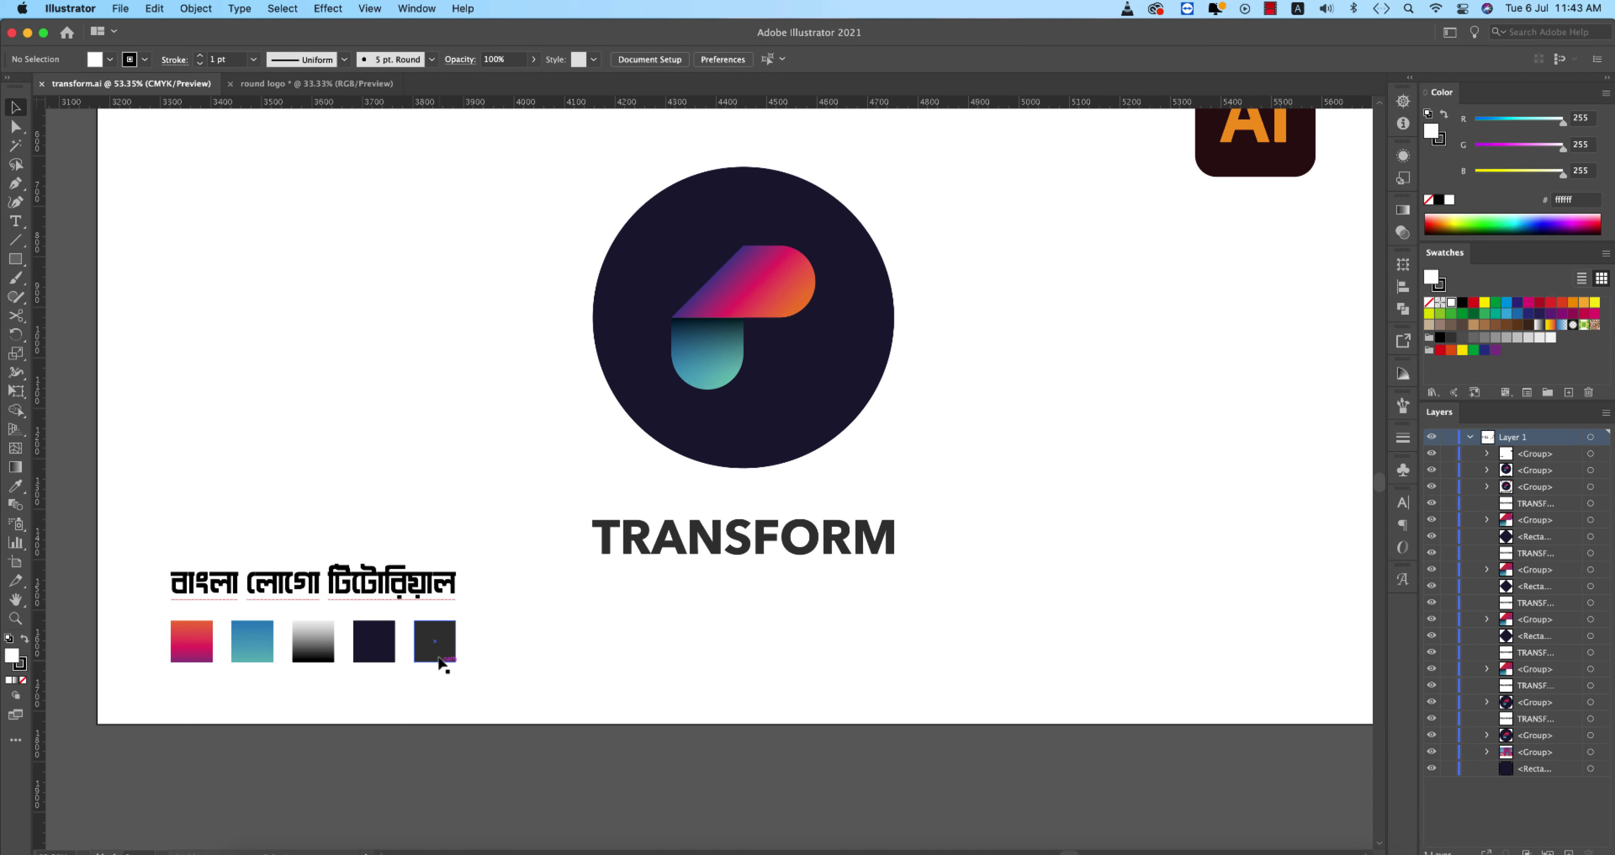
left_click(439, 659)
right_click(439, 659)
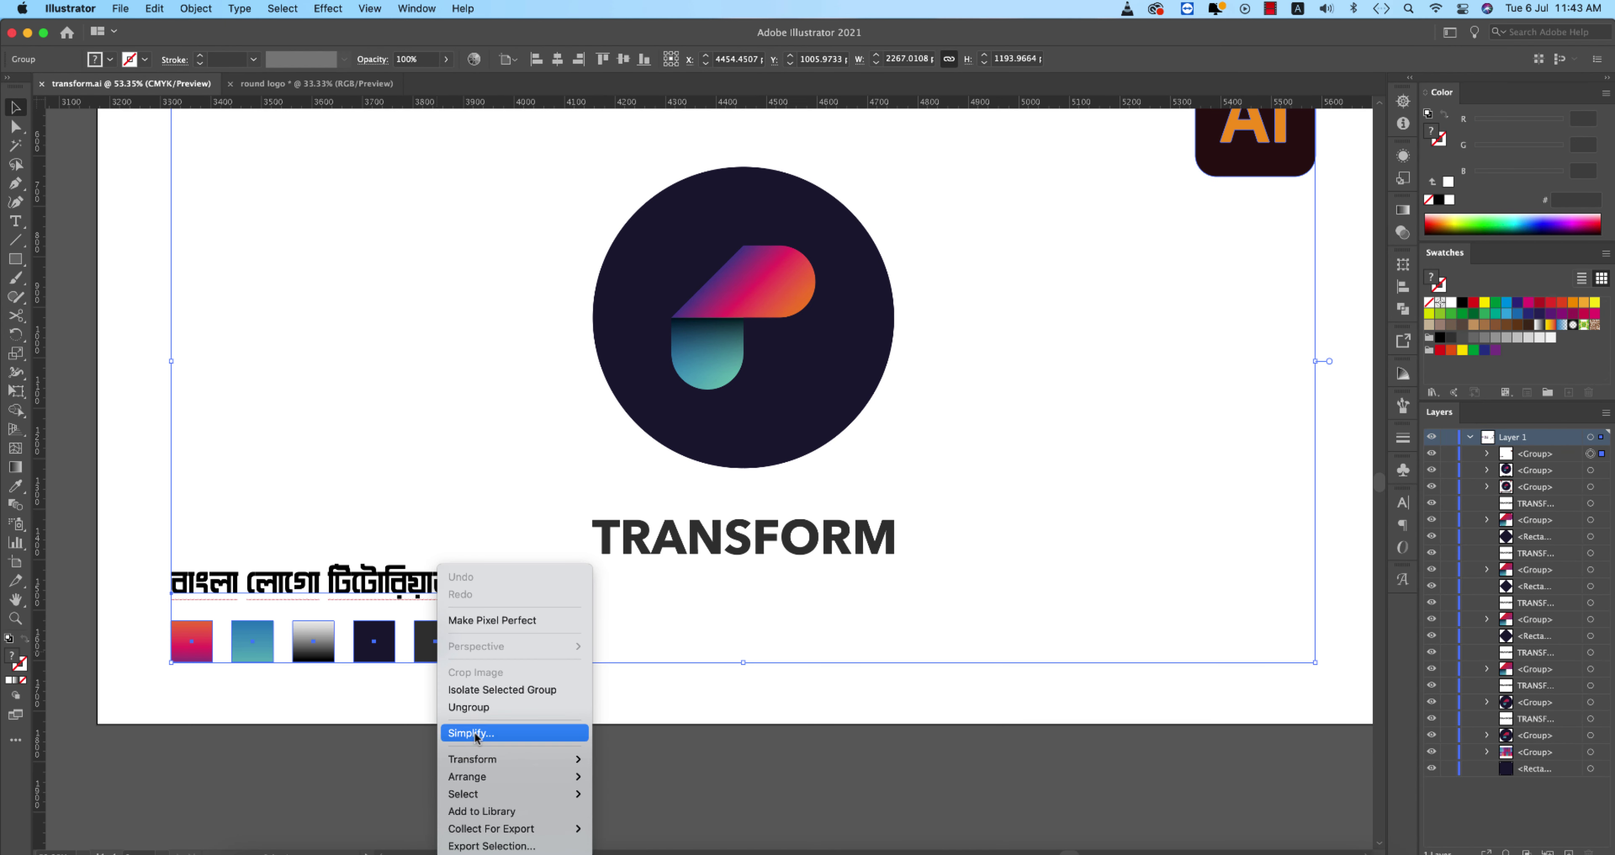
left_click(474, 707)
left_click(414, 750)
left_click_drag(494, 723, 162, 646)
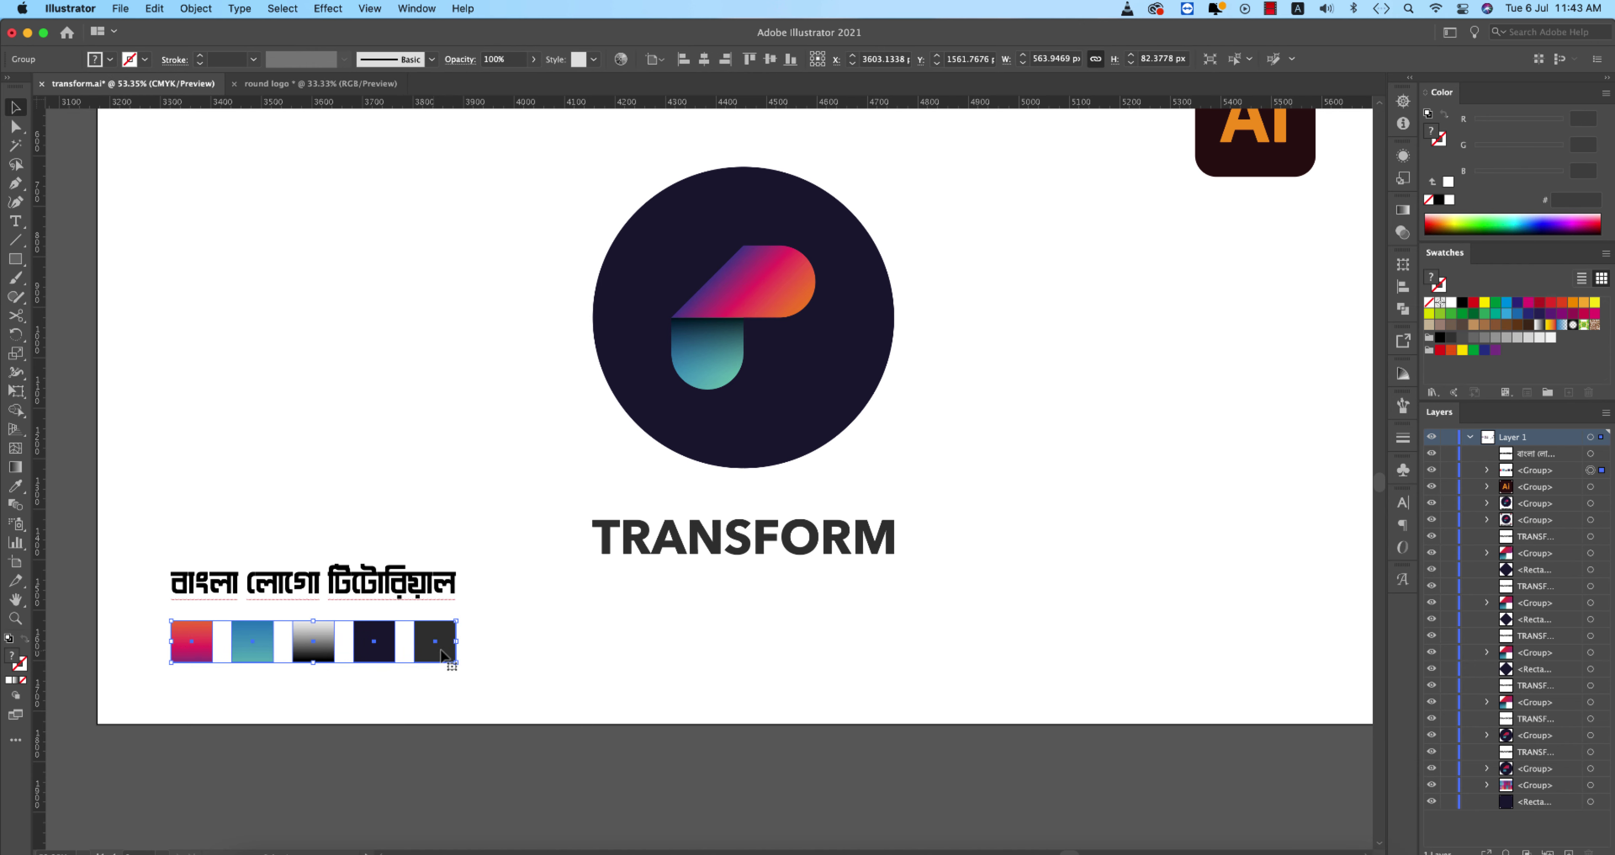
Drag the five swatches onto the top-left of the round logo artboard.
left_click_drag(442, 655, 340, 80)
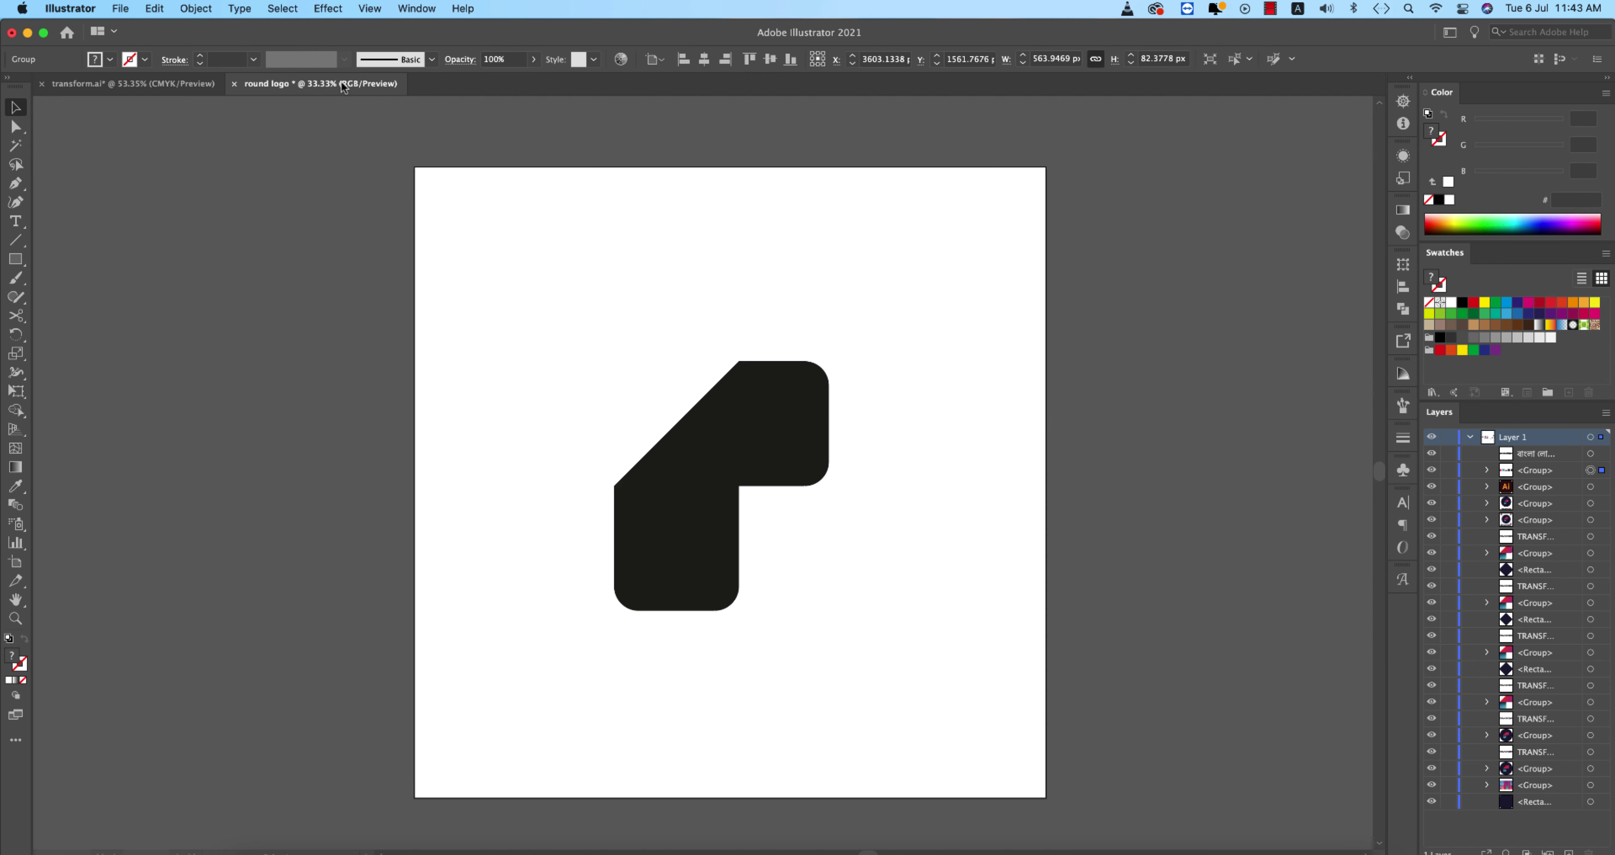
left_click_drag(340, 81, 602, 217)
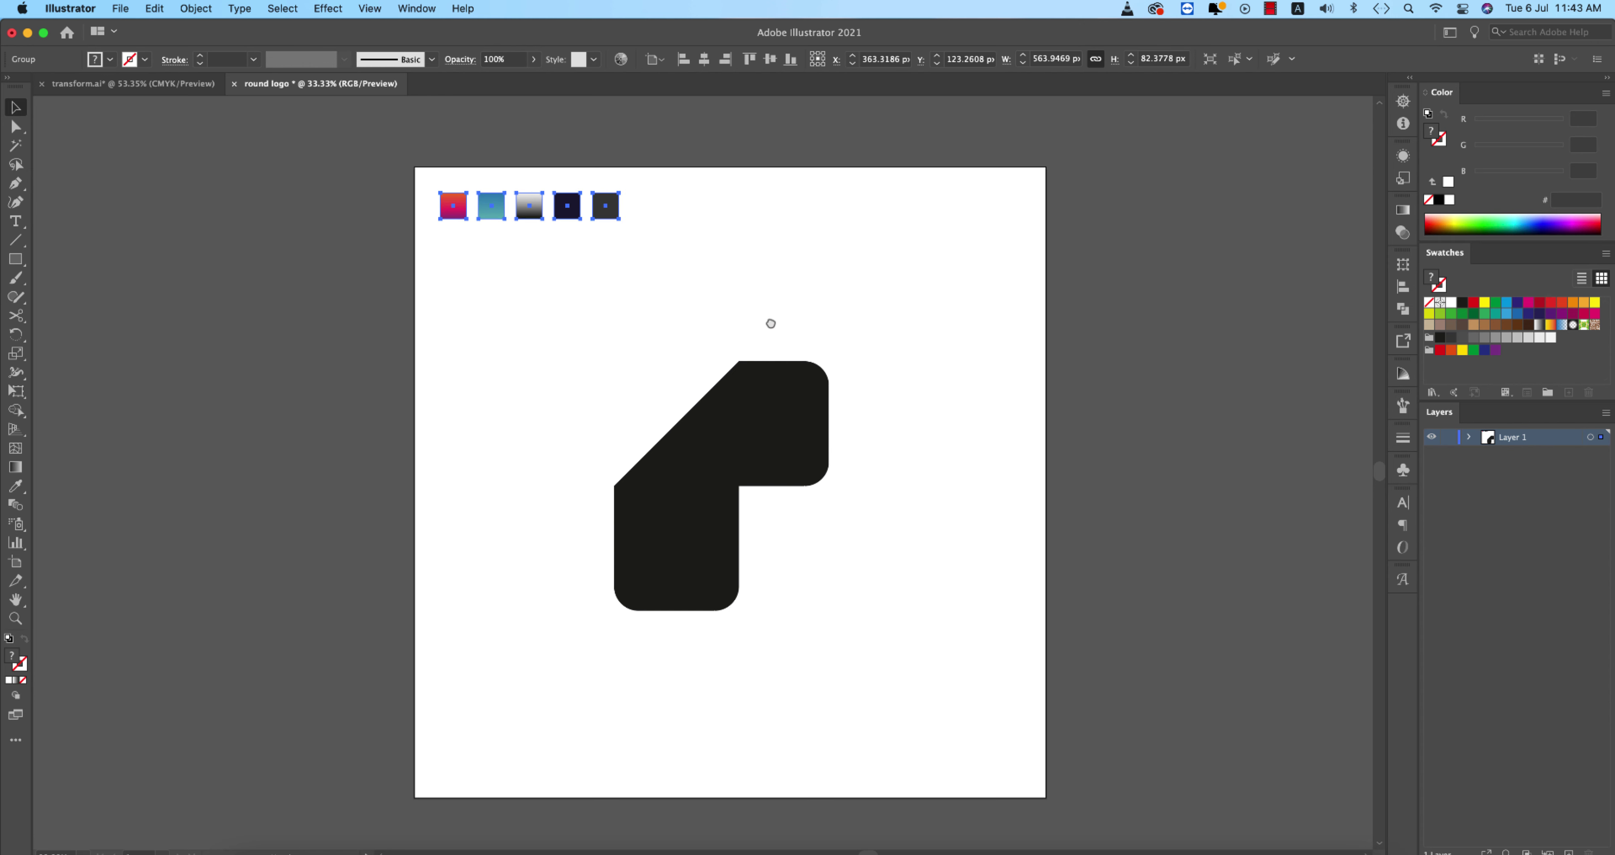
left_click_drag(759, 323, 756, 327)
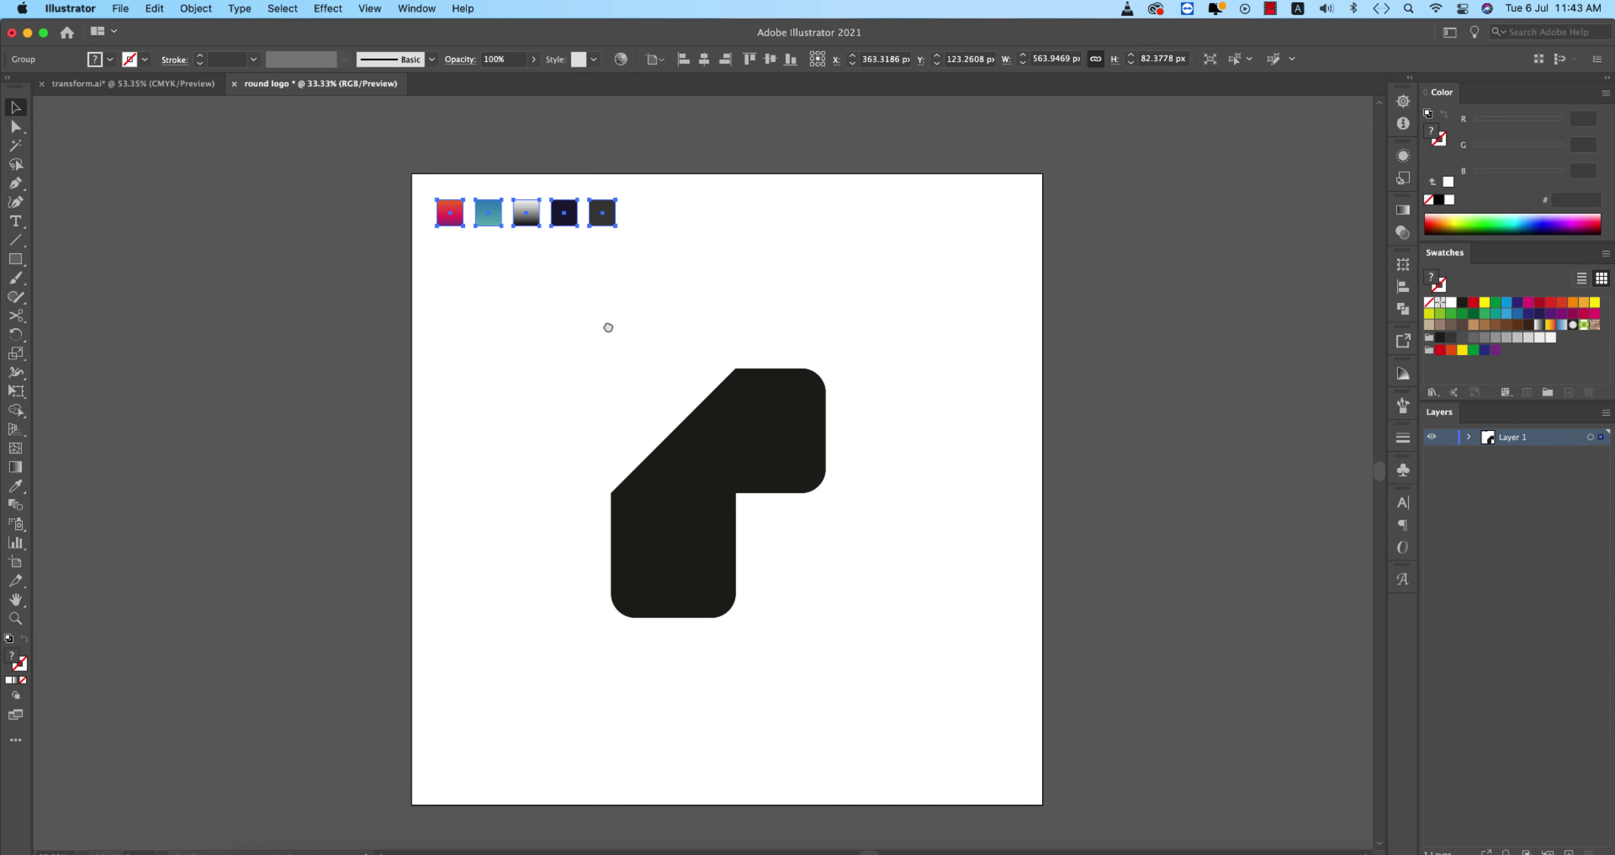
scroll(694, 315, "up", 3)
Give the top piece the red-orange gradient, running diagonally across it.
left_click(753, 514)
key("i")
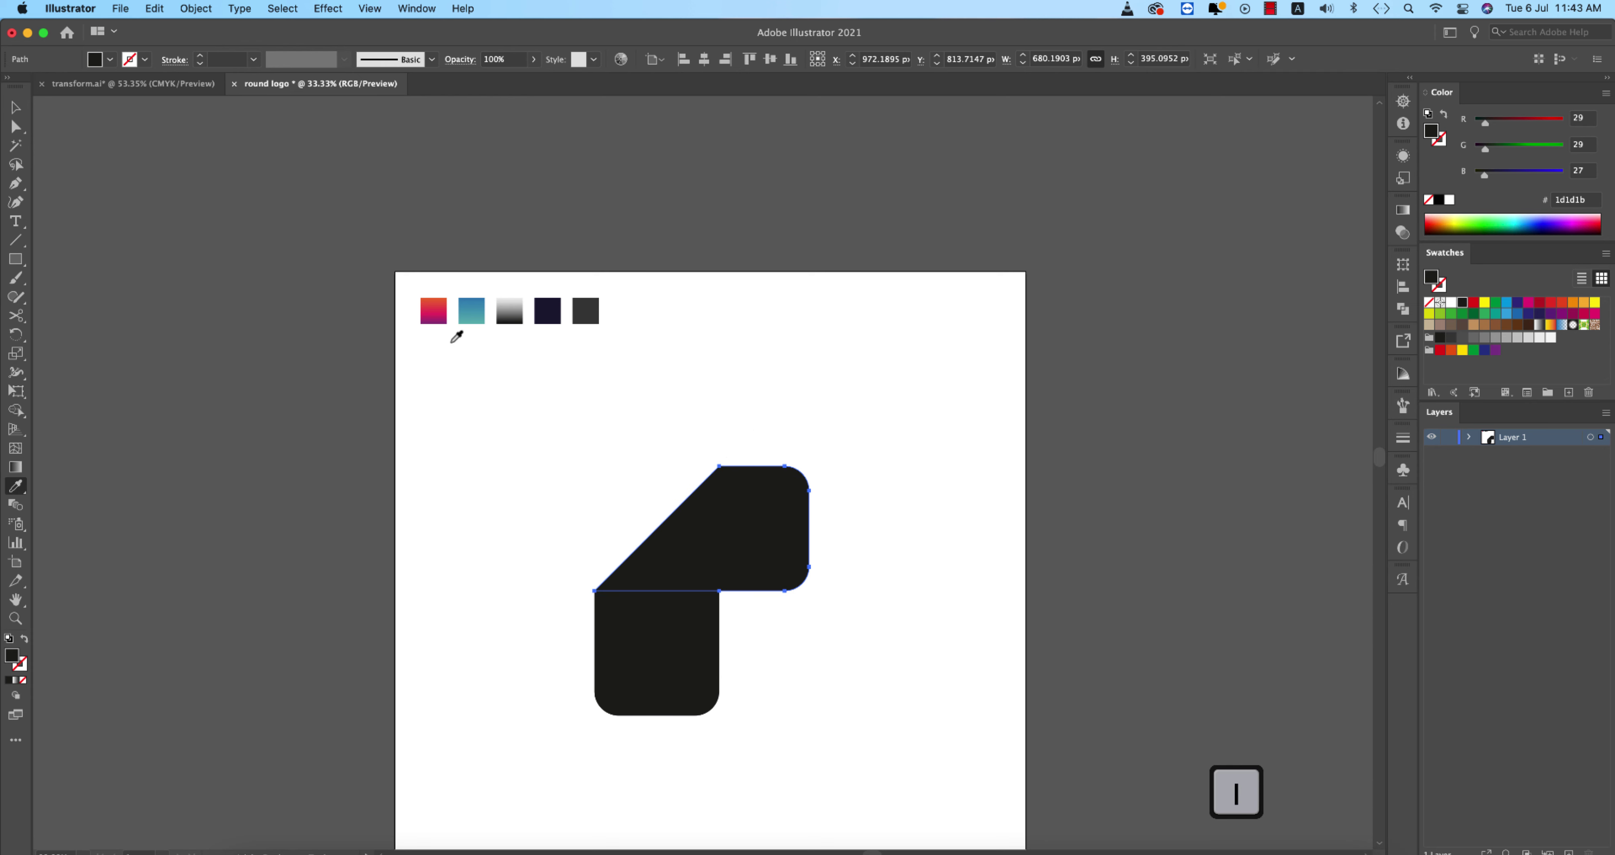
left_click(435, 313)
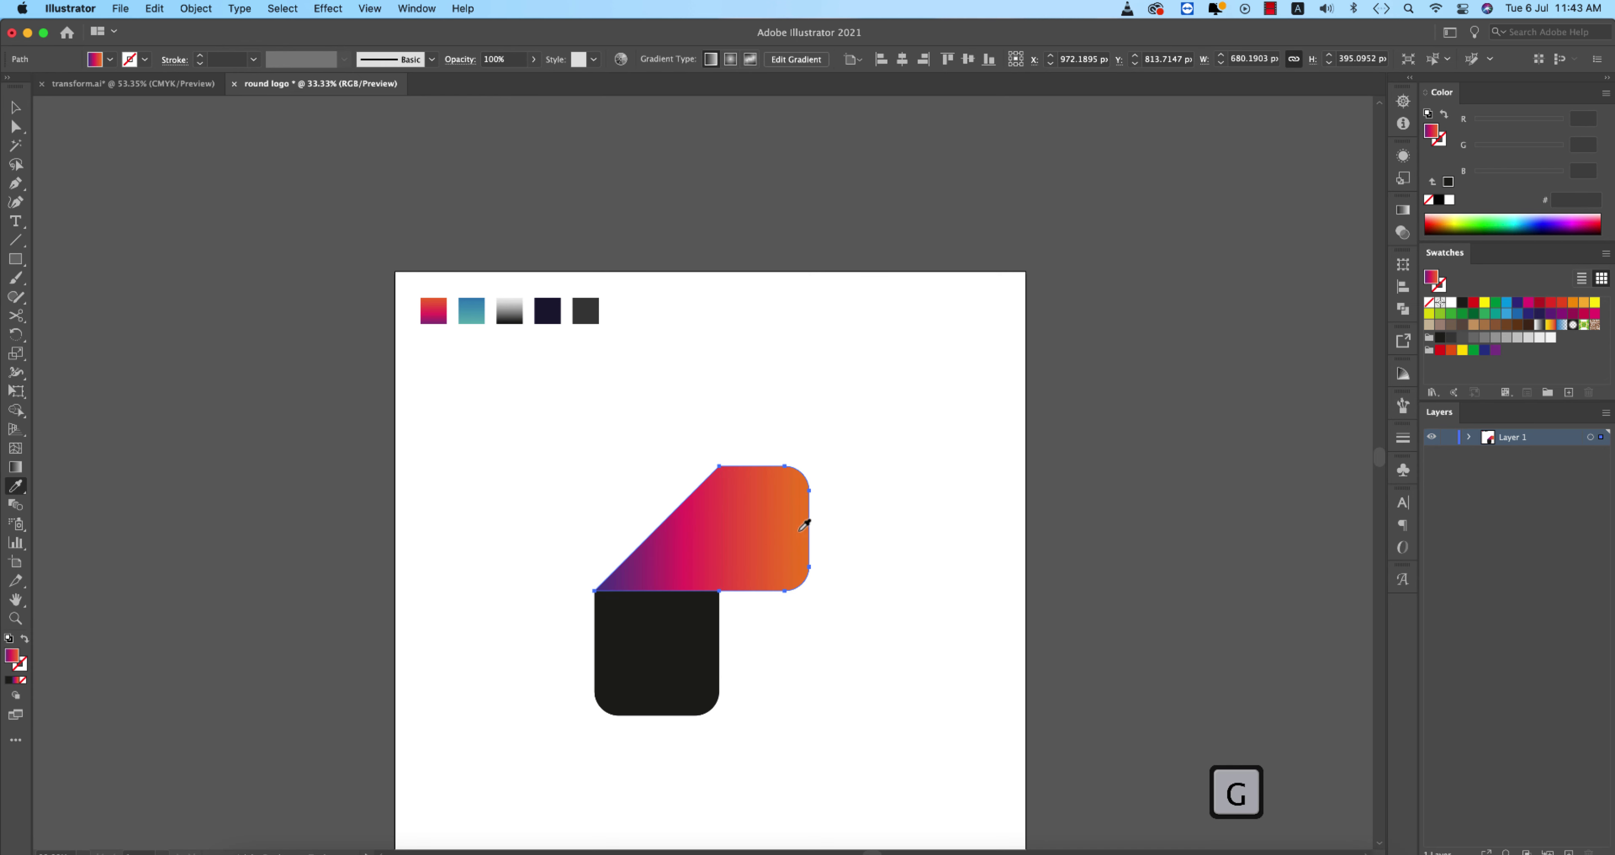
key("g")
left_click_drag(662, 503, 786, 586)
key("v")
Give the lower rounded piece the teal gradient, running vertically and shortened.
left_click(700, 677)
key("i")
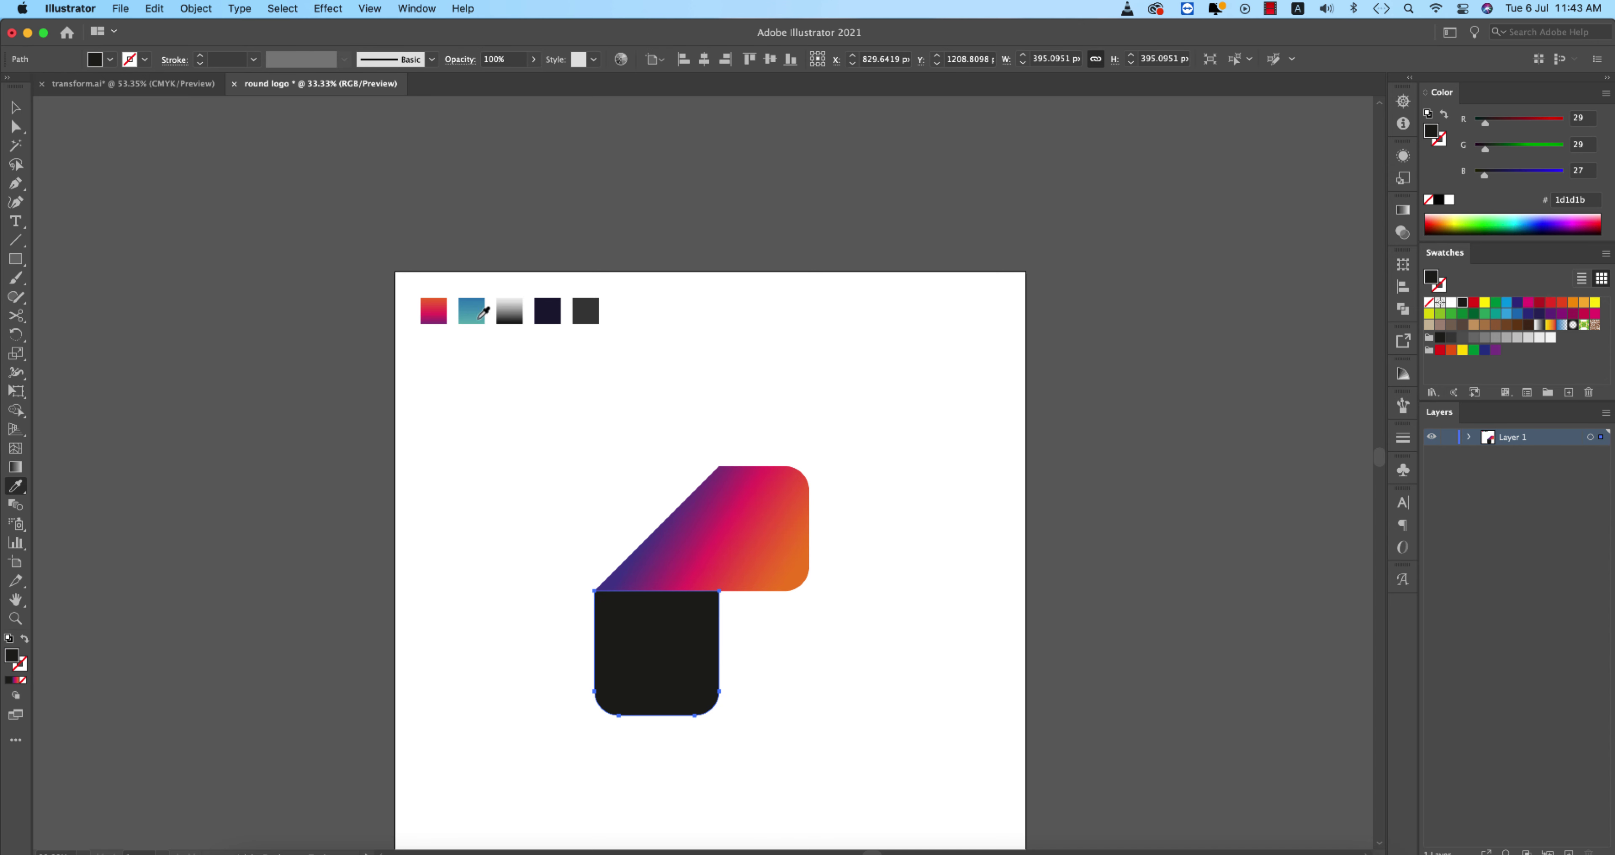
left_click(478, 314)
key("g")
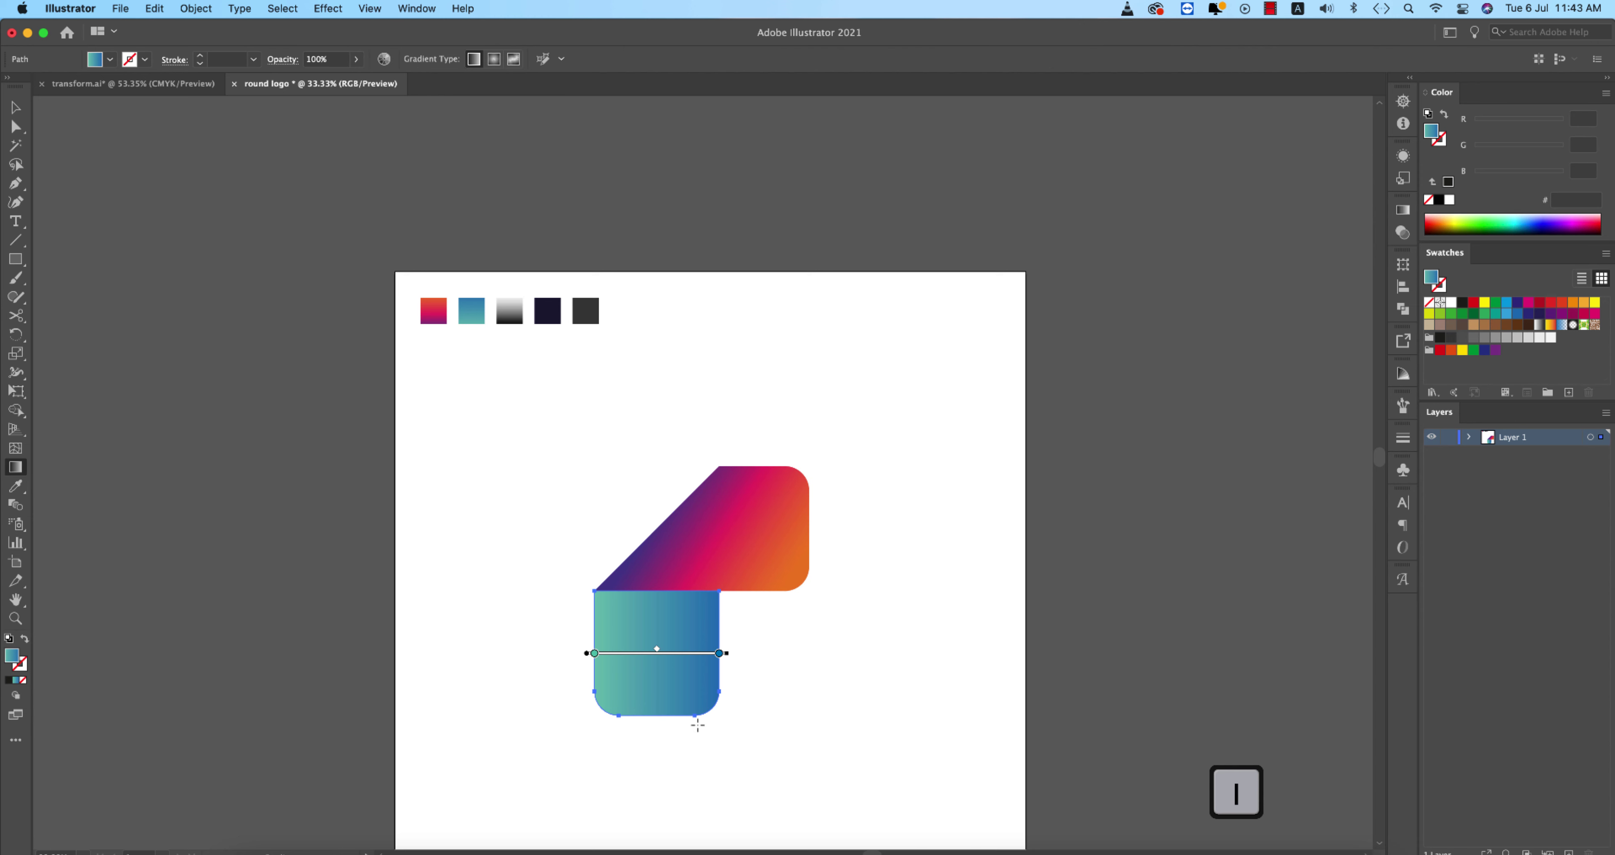
left_click_drag(685, 730, 686, 586)
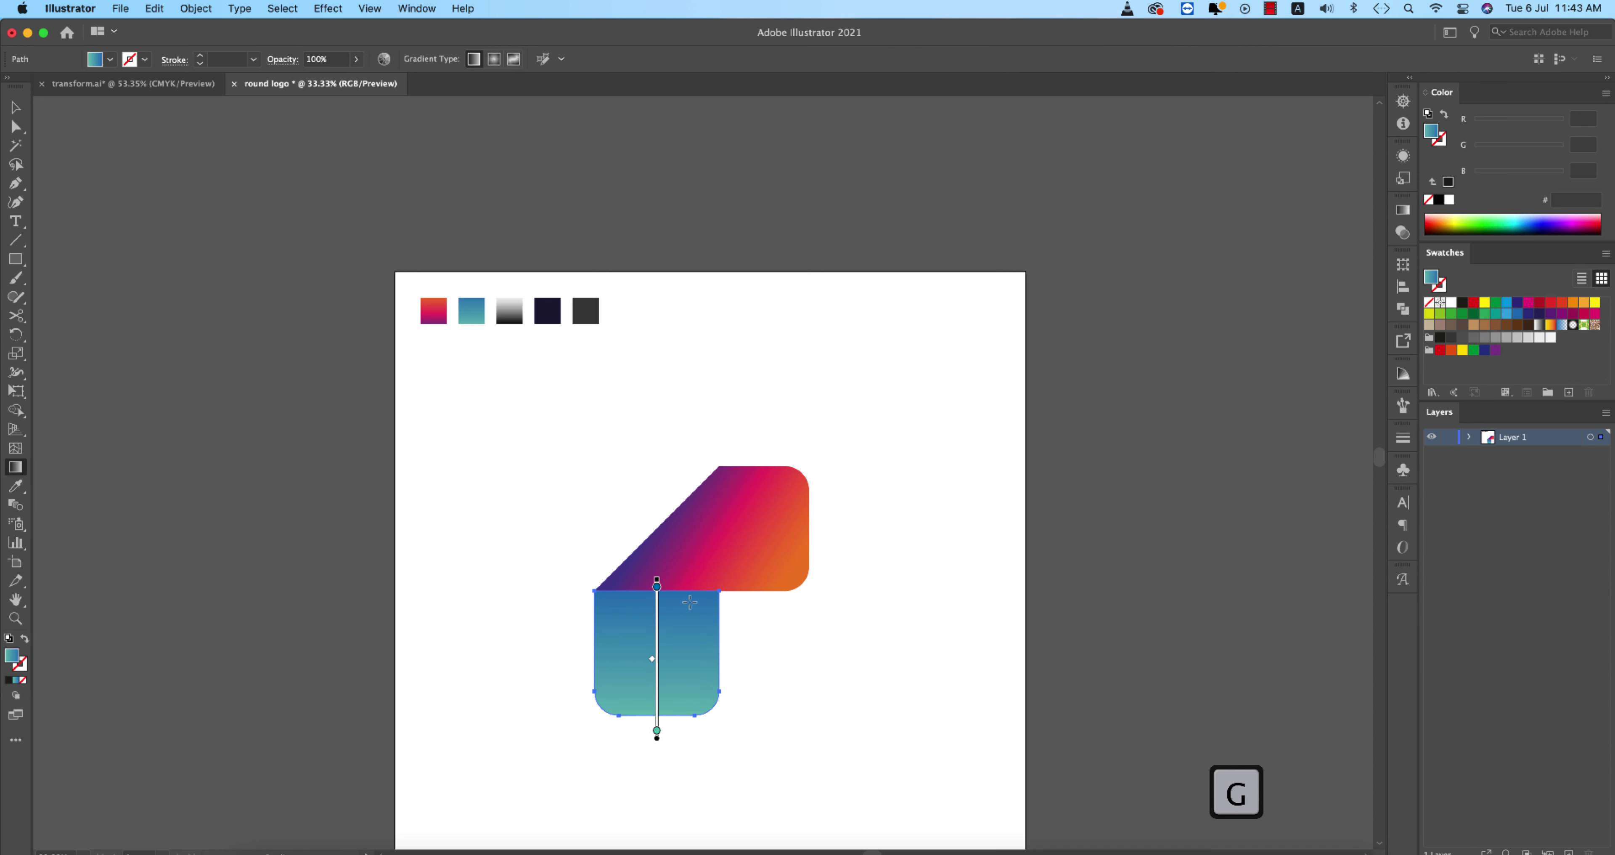
left_click_drag(703, 703, 702, 605)
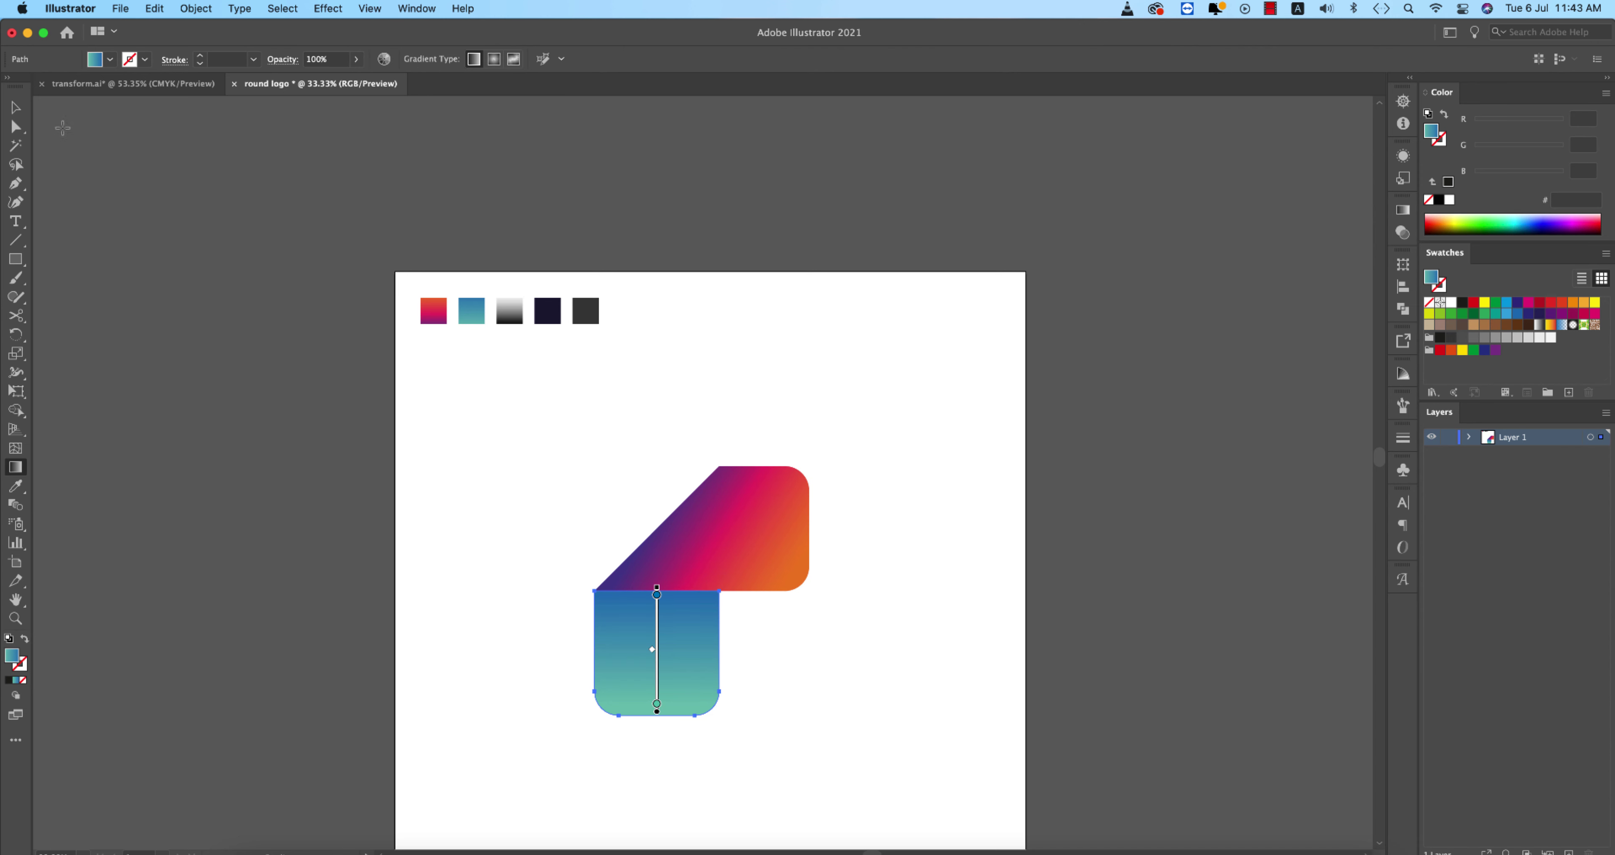
Paste a copy of the lower piece in front, then undo moving it aside.
left_click(15, 107)
left_click(645, 719)
key("super+c")
key("super+f")
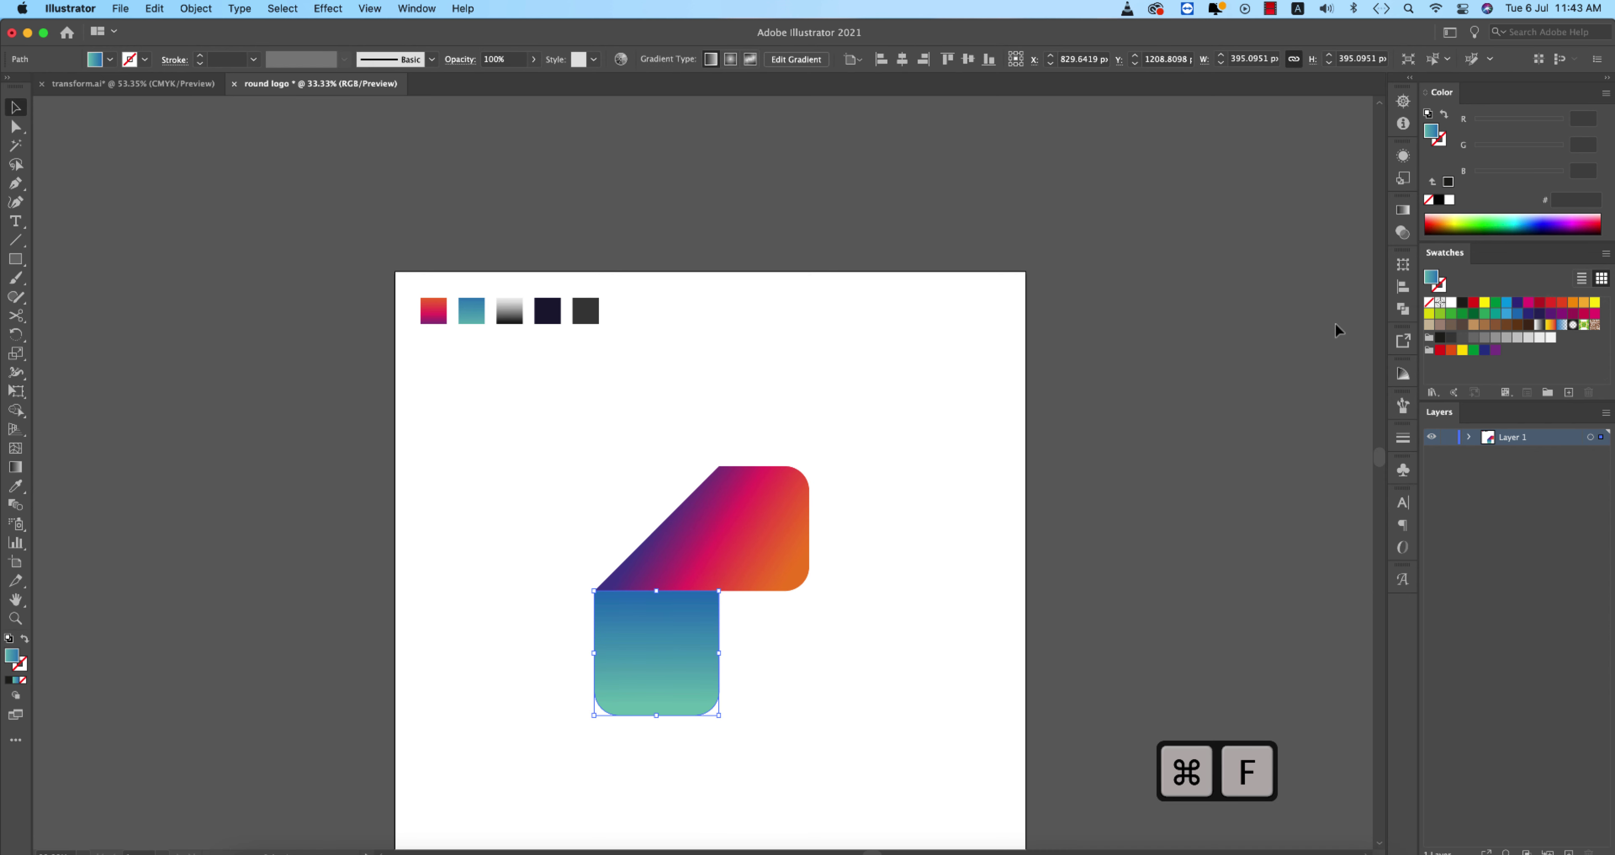
left_click_drag(698, 633, 912, 649)
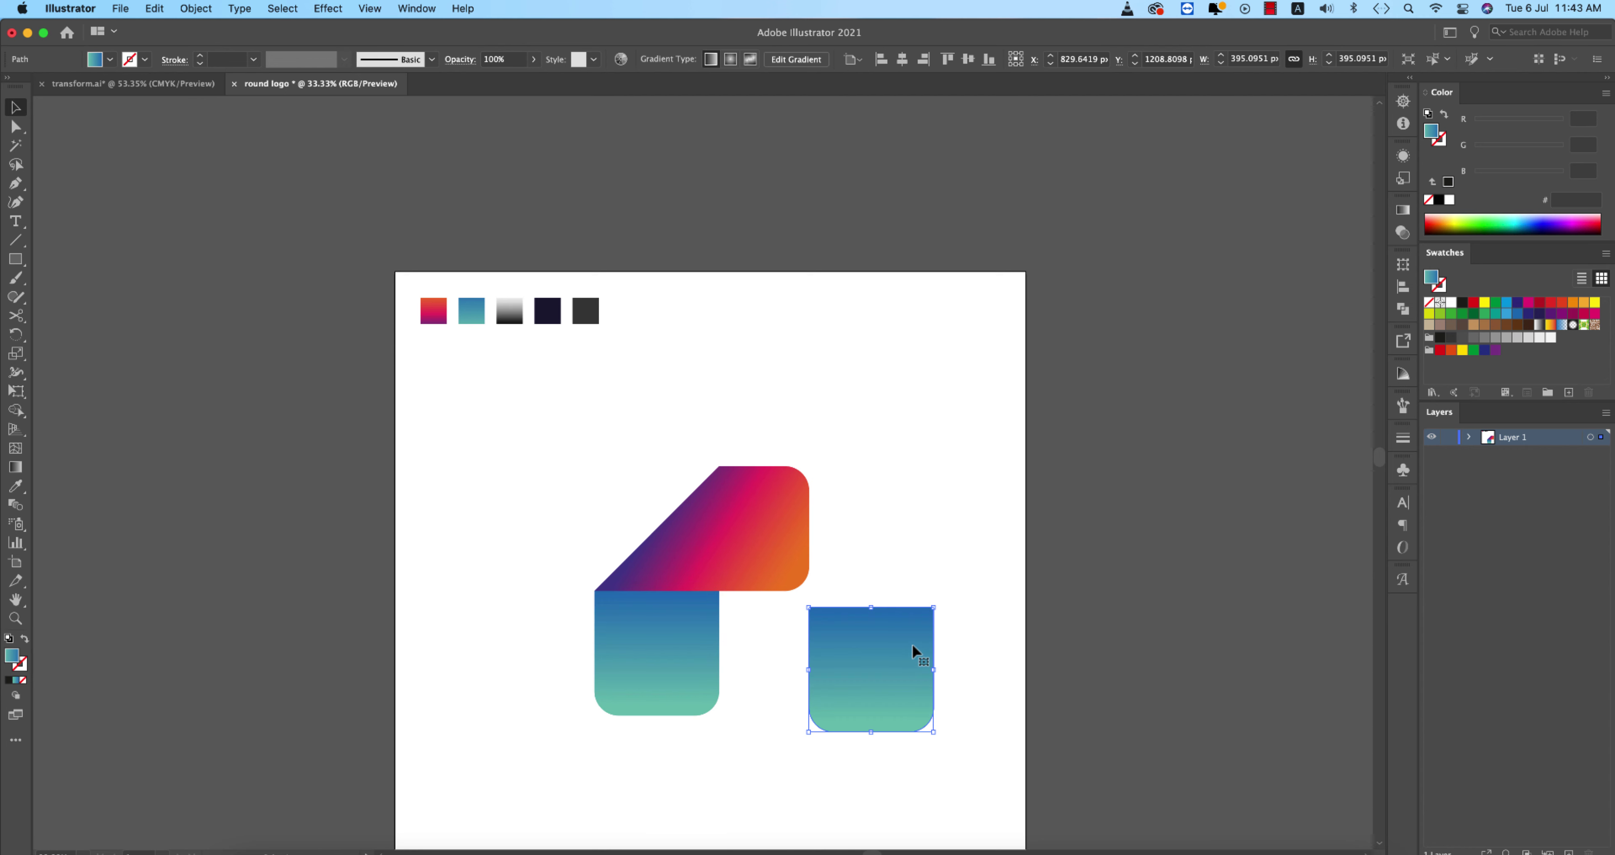
key("super+z")
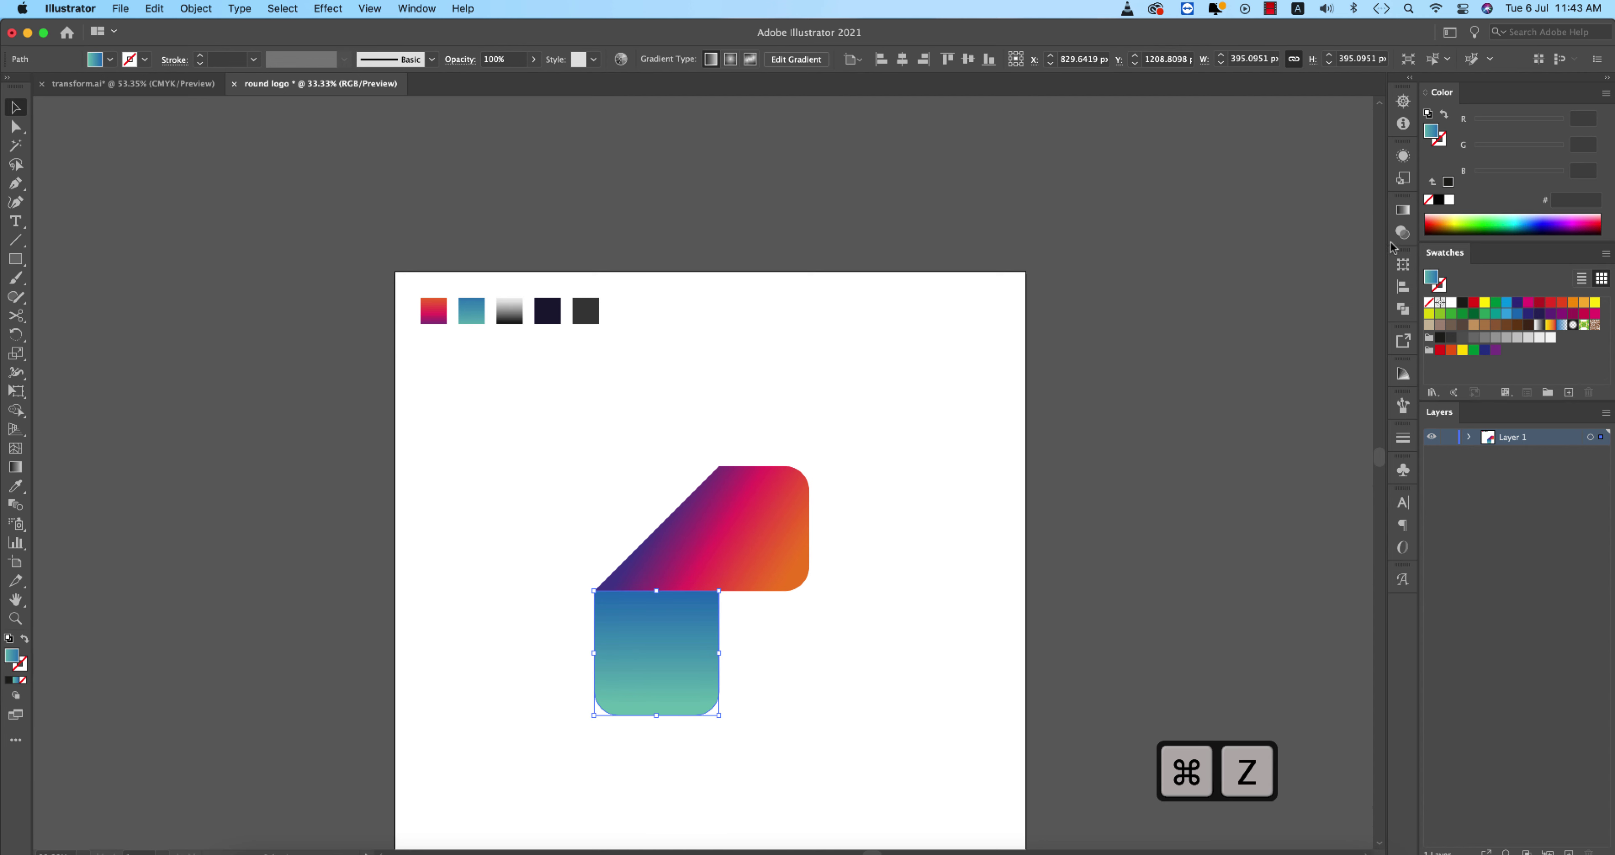
Apply the Fading Sky gradient with a near-black end stop, reversed so dark sits on top.
left_click(1403, 209)
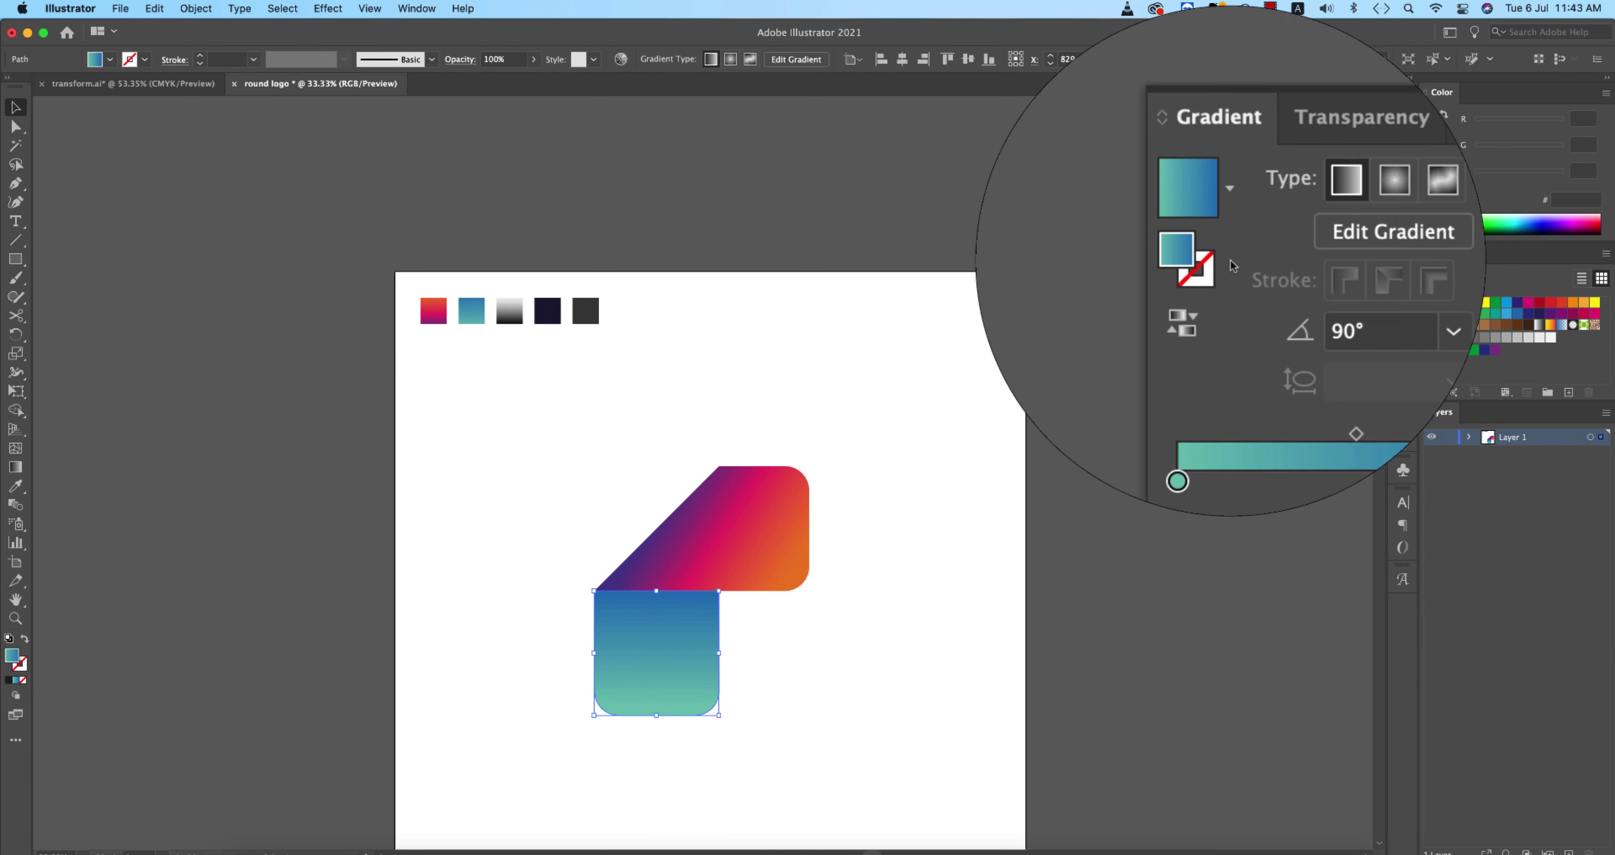
left_click(1230, 233)
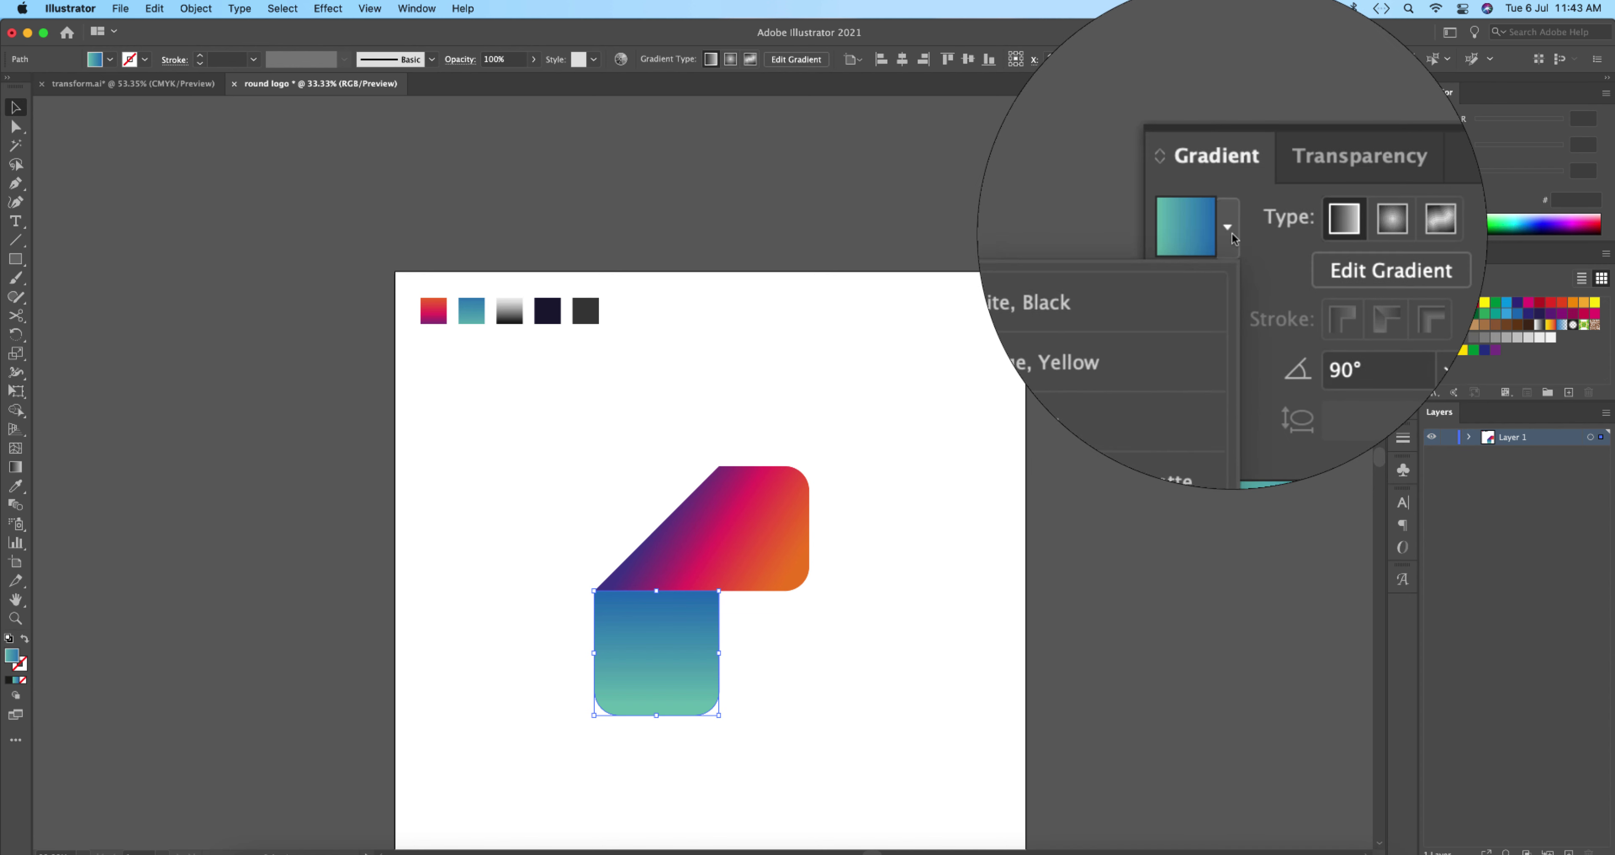
left_click(1110, 319)
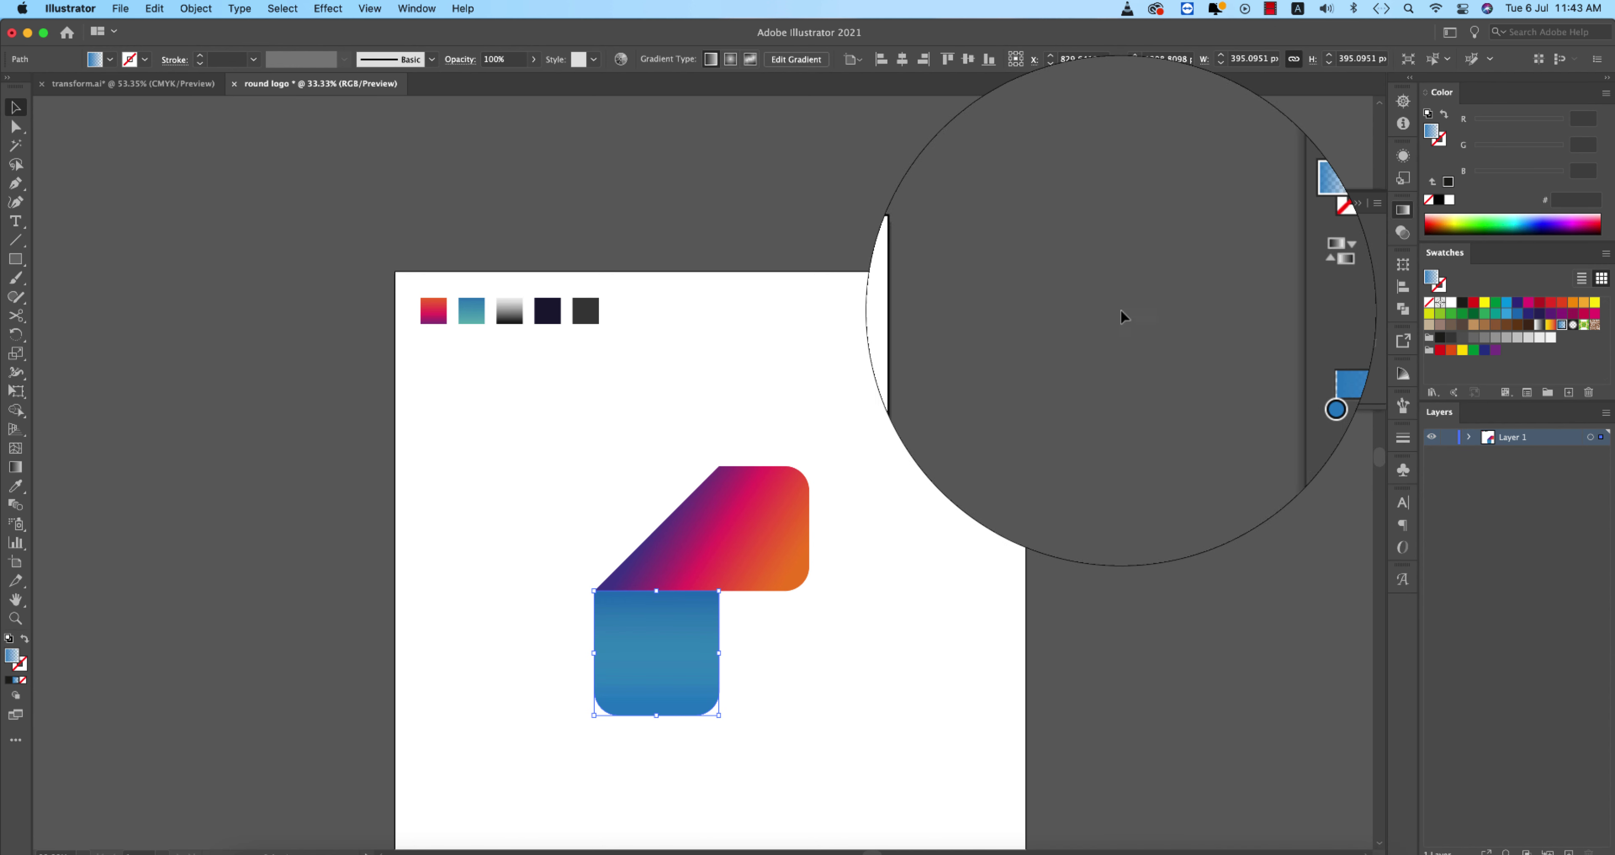
double_click(1211, 349)
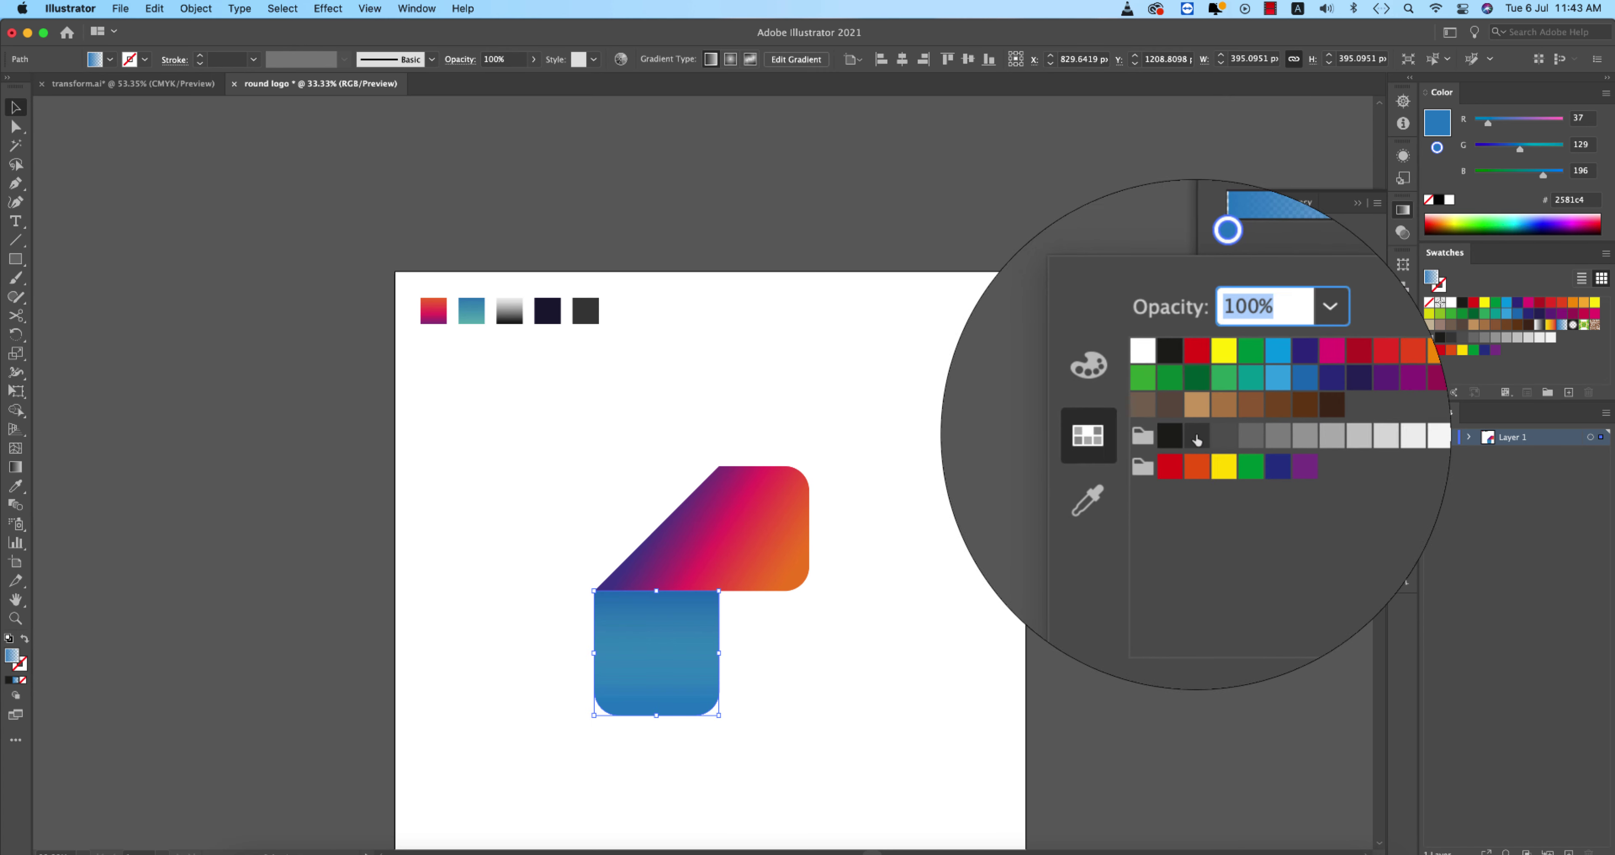
left_click(1209, 426)
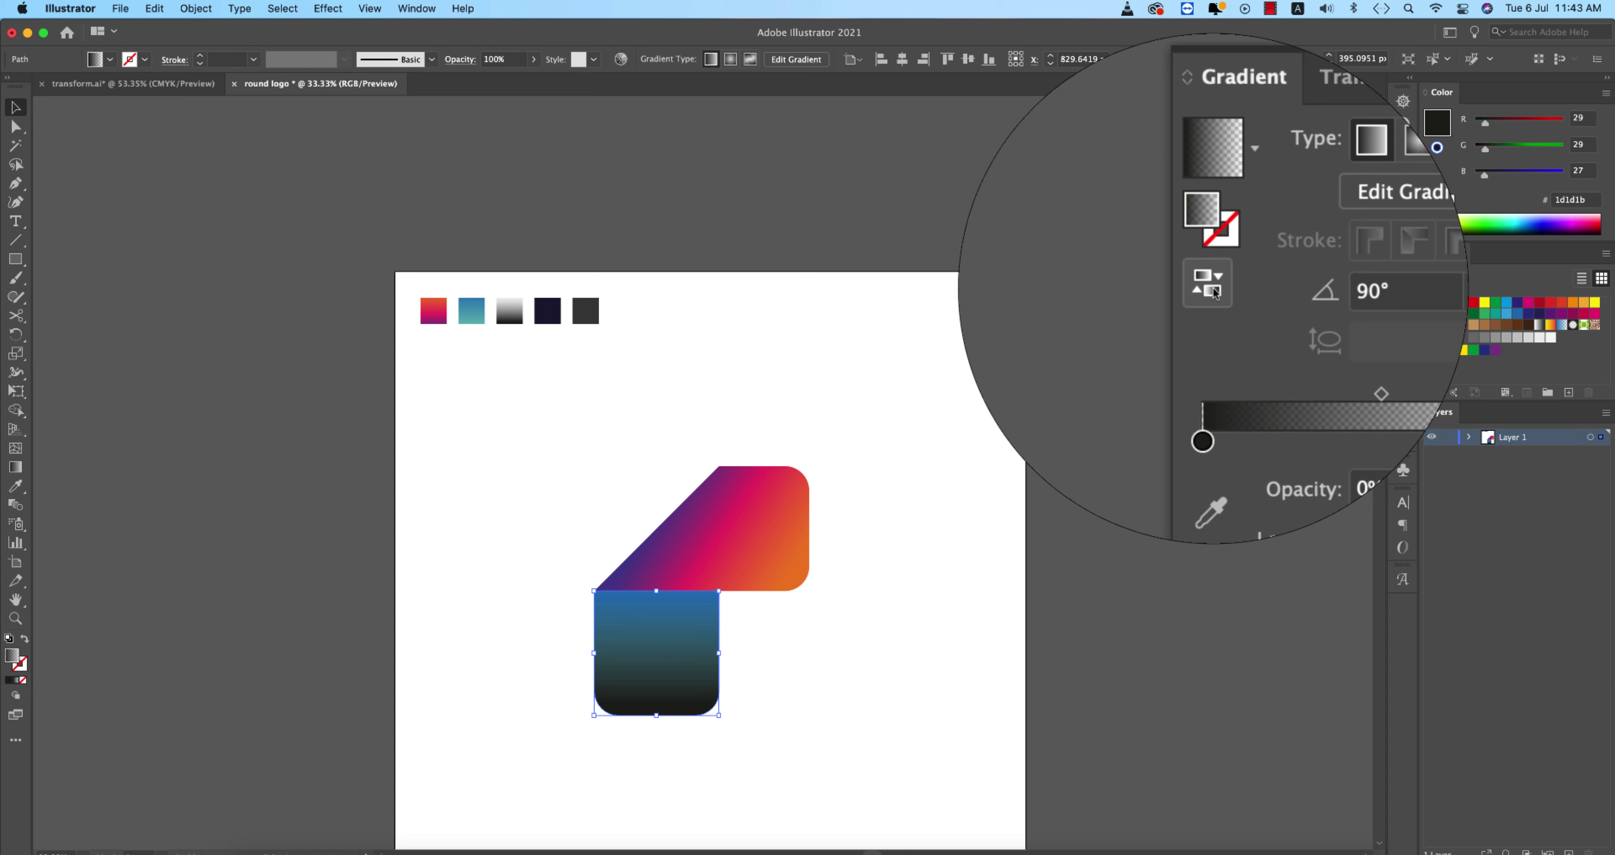
left_click(1208, 282)
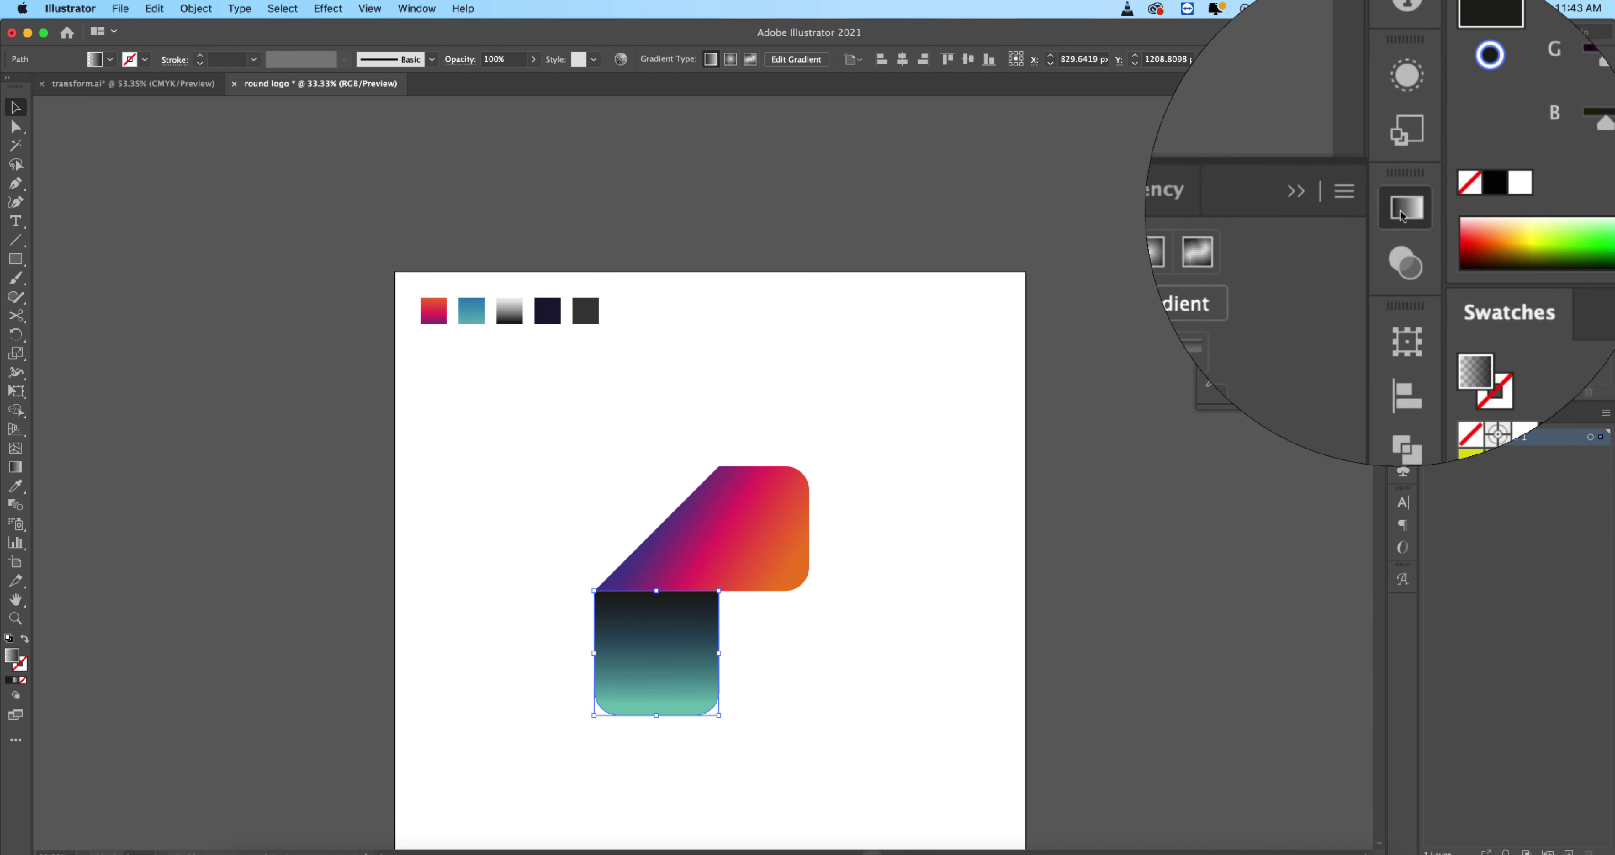
left_click(1397, 237)
Set the lower piece's blend mode to Multiply and shift its gradient higher.
left_click(1397, 237)
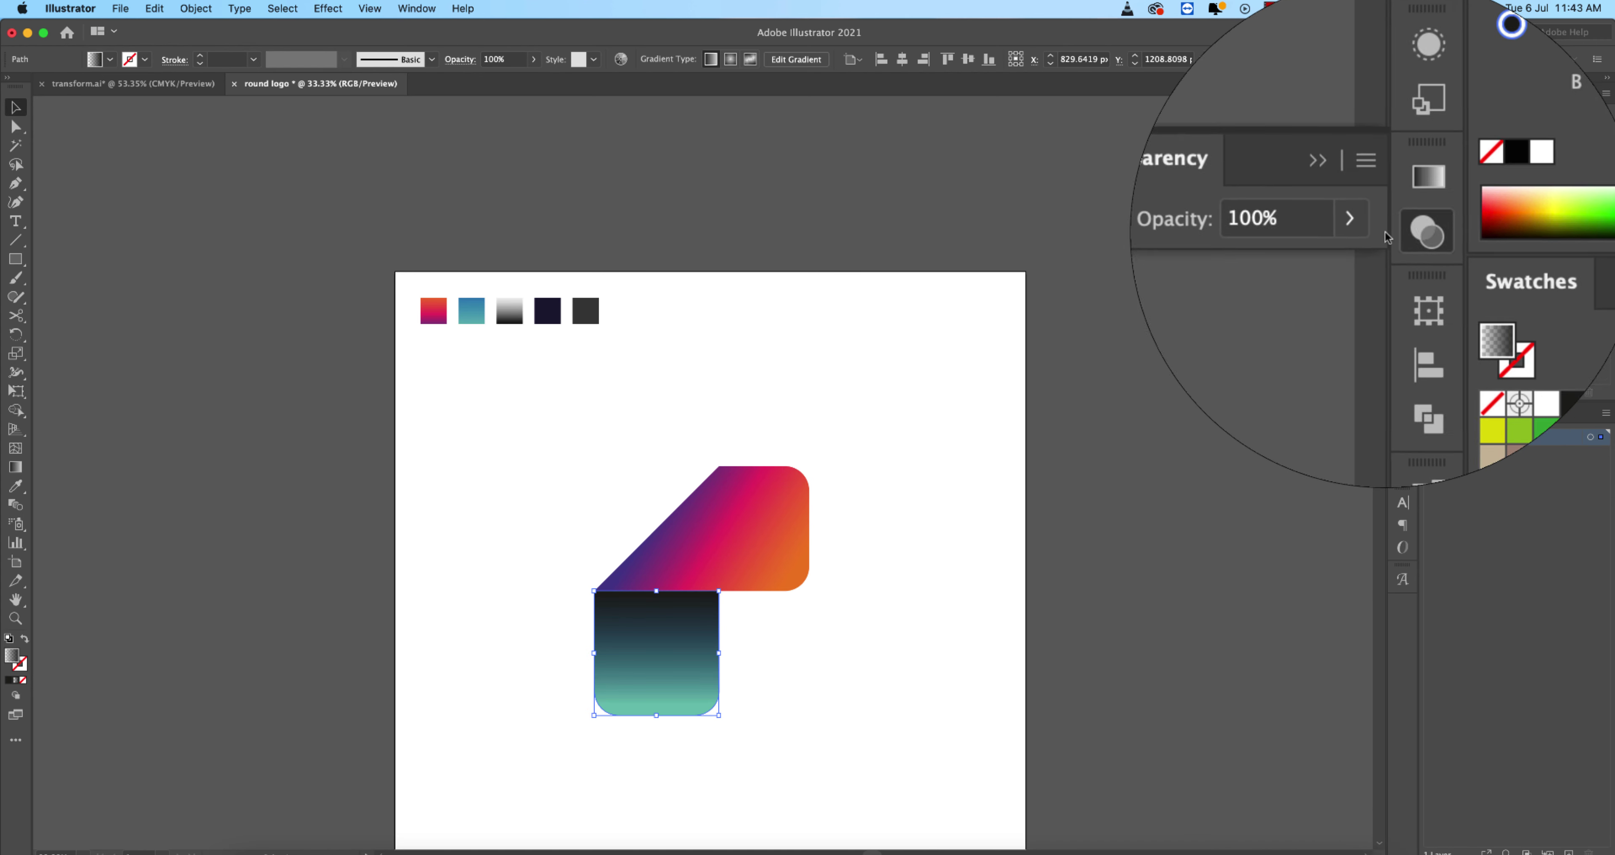
left_click(1229, 217)
left_click(1240, 288)
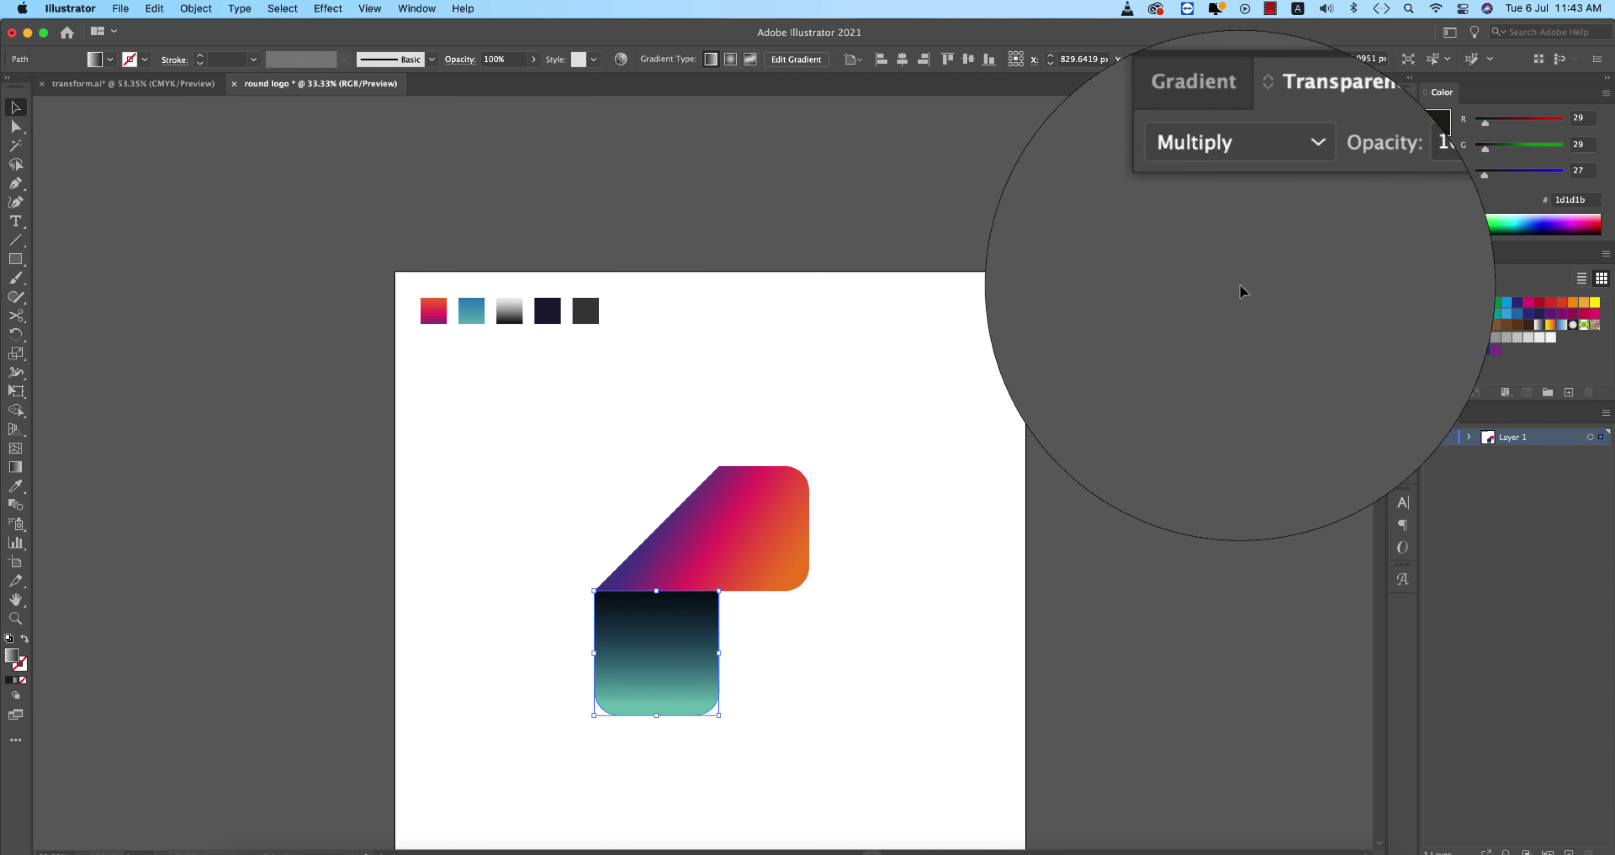
key("g")
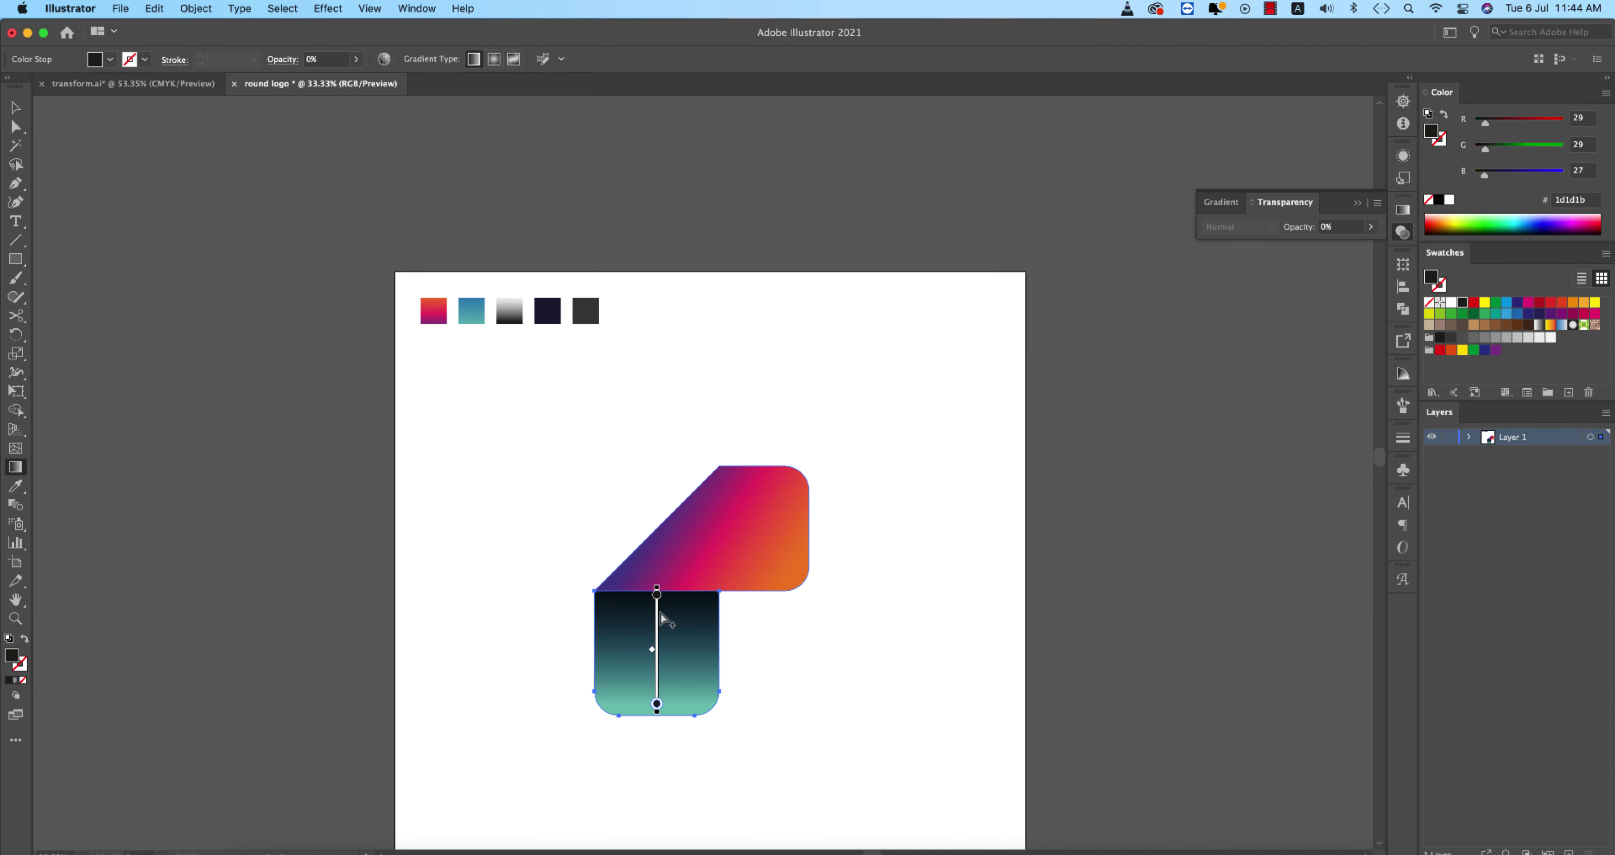
left_click_drag(658, 605, 659, 570)
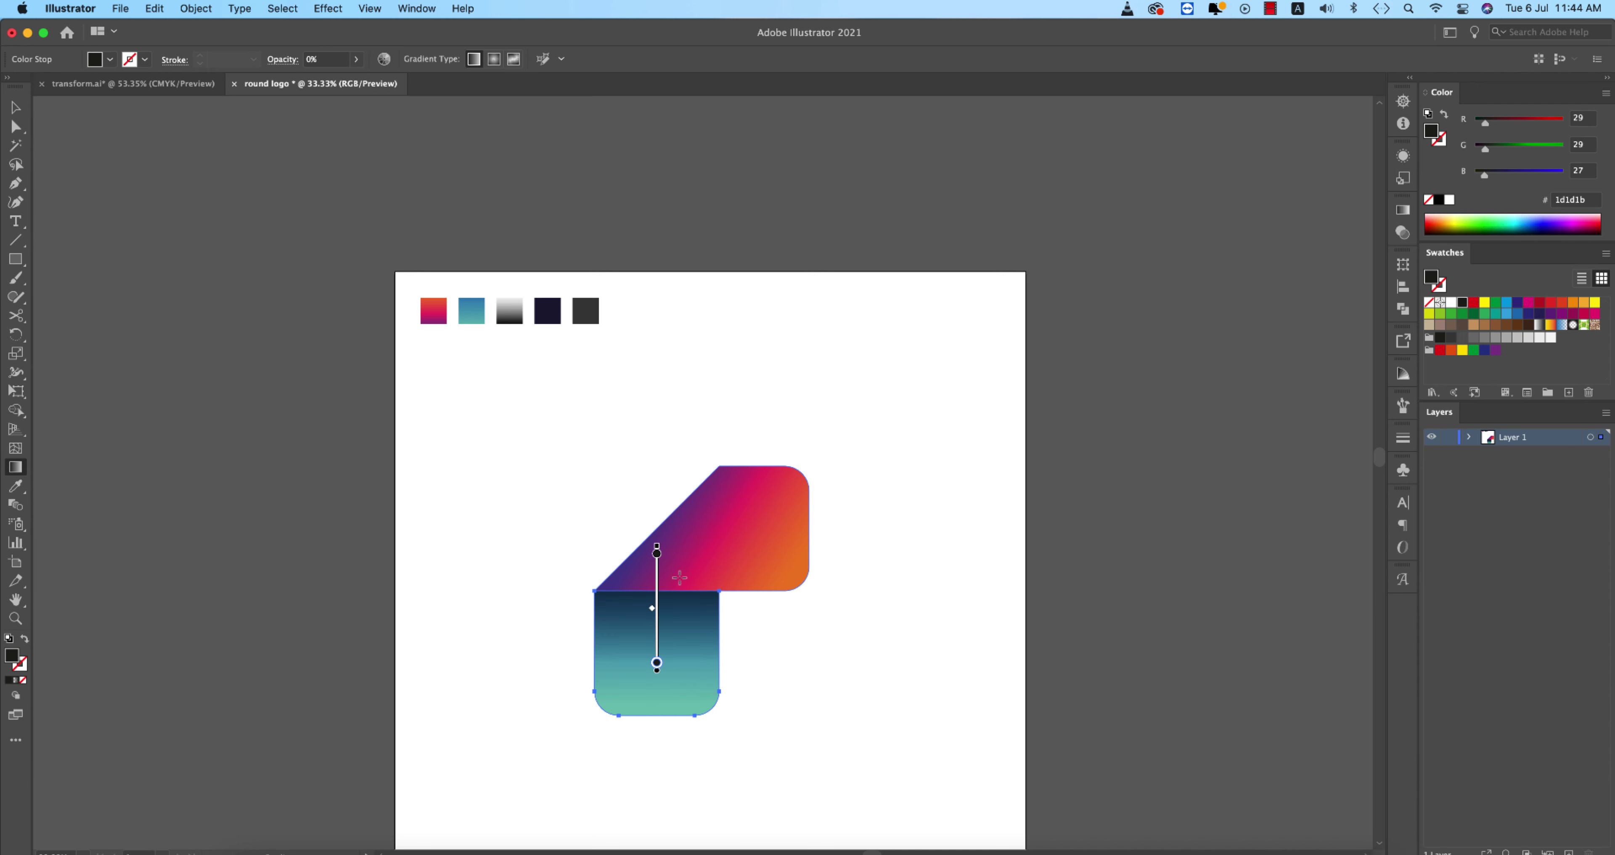
Select both gradient shapes and group them.
key("v")
left_click(864, 720)
left_click_drag(595, 454, 915, 743)
key("super+g")
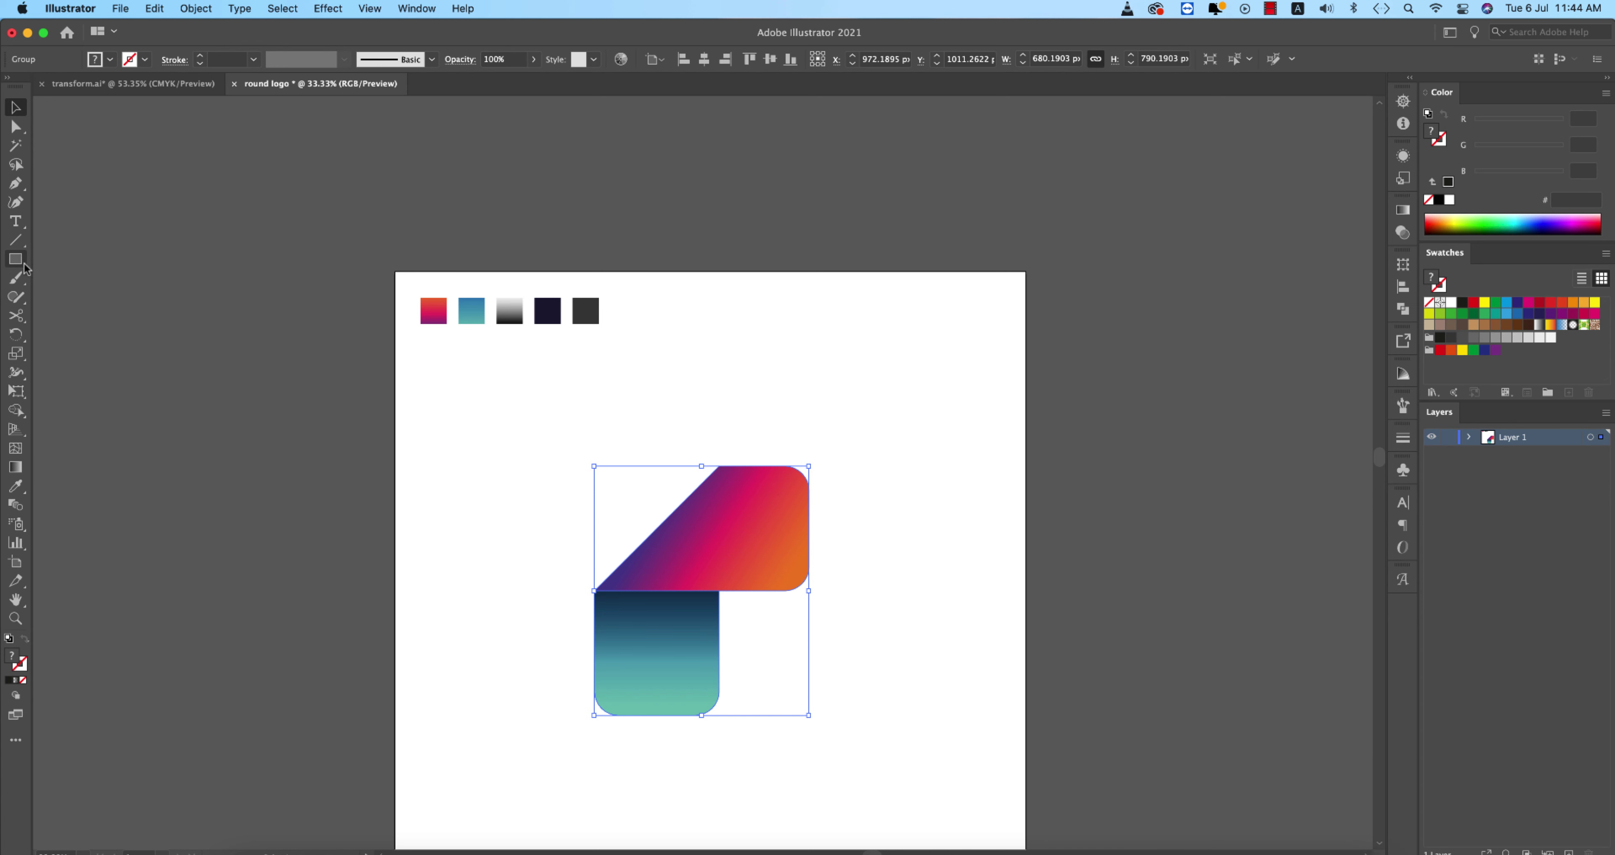
Draw a large circle over the mark, fill it dark navy, and send it behind.
left_click_drag(25, 266, 63, 310)
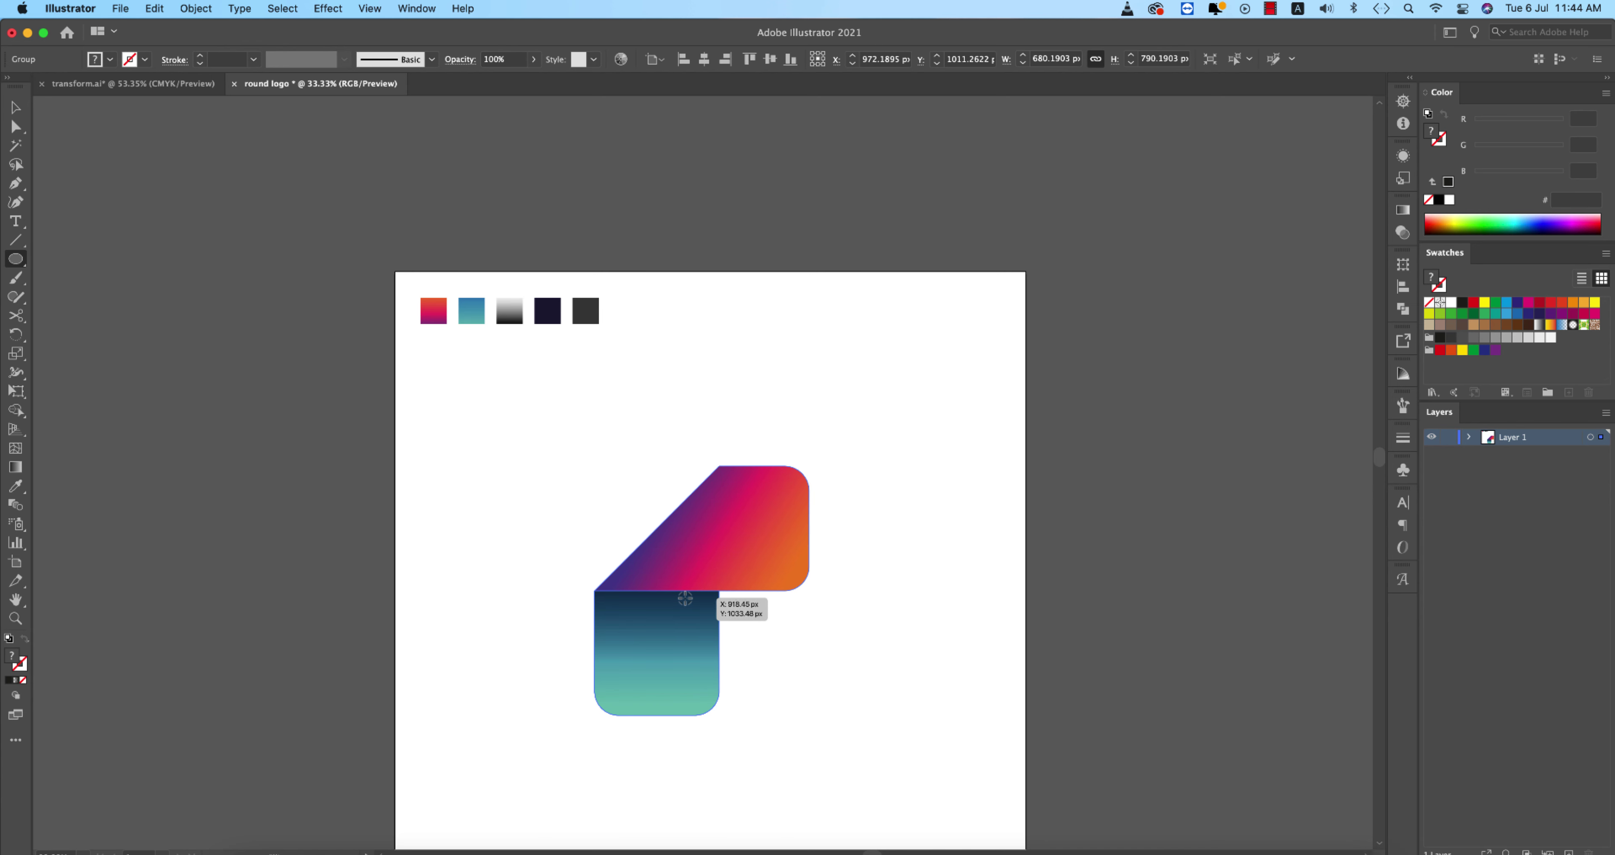
left_click_drag(689, 590, 855, 773)
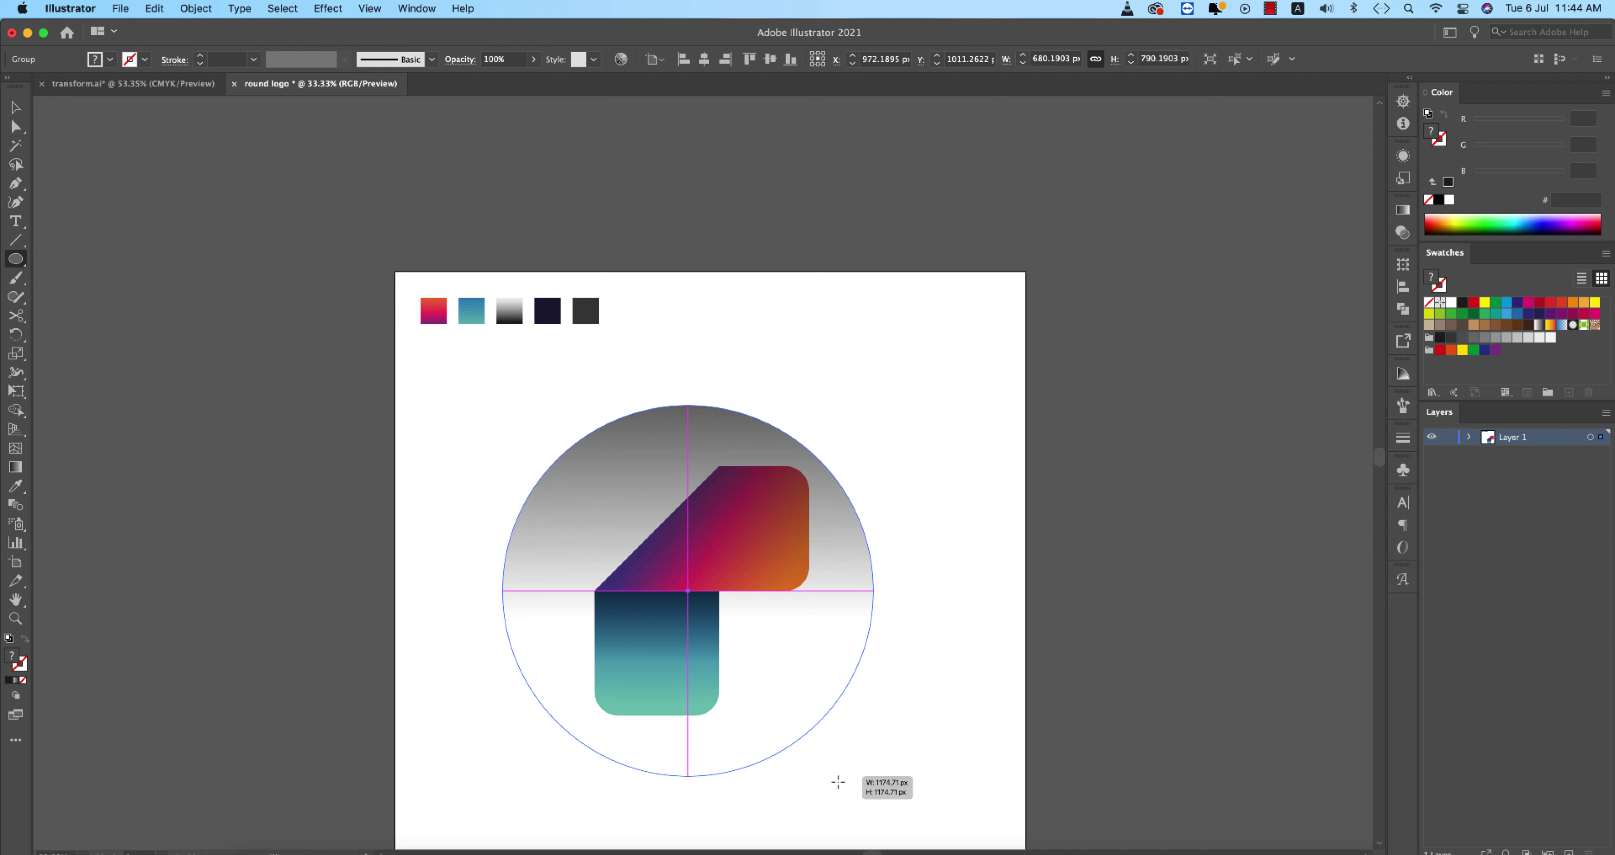
key("i")
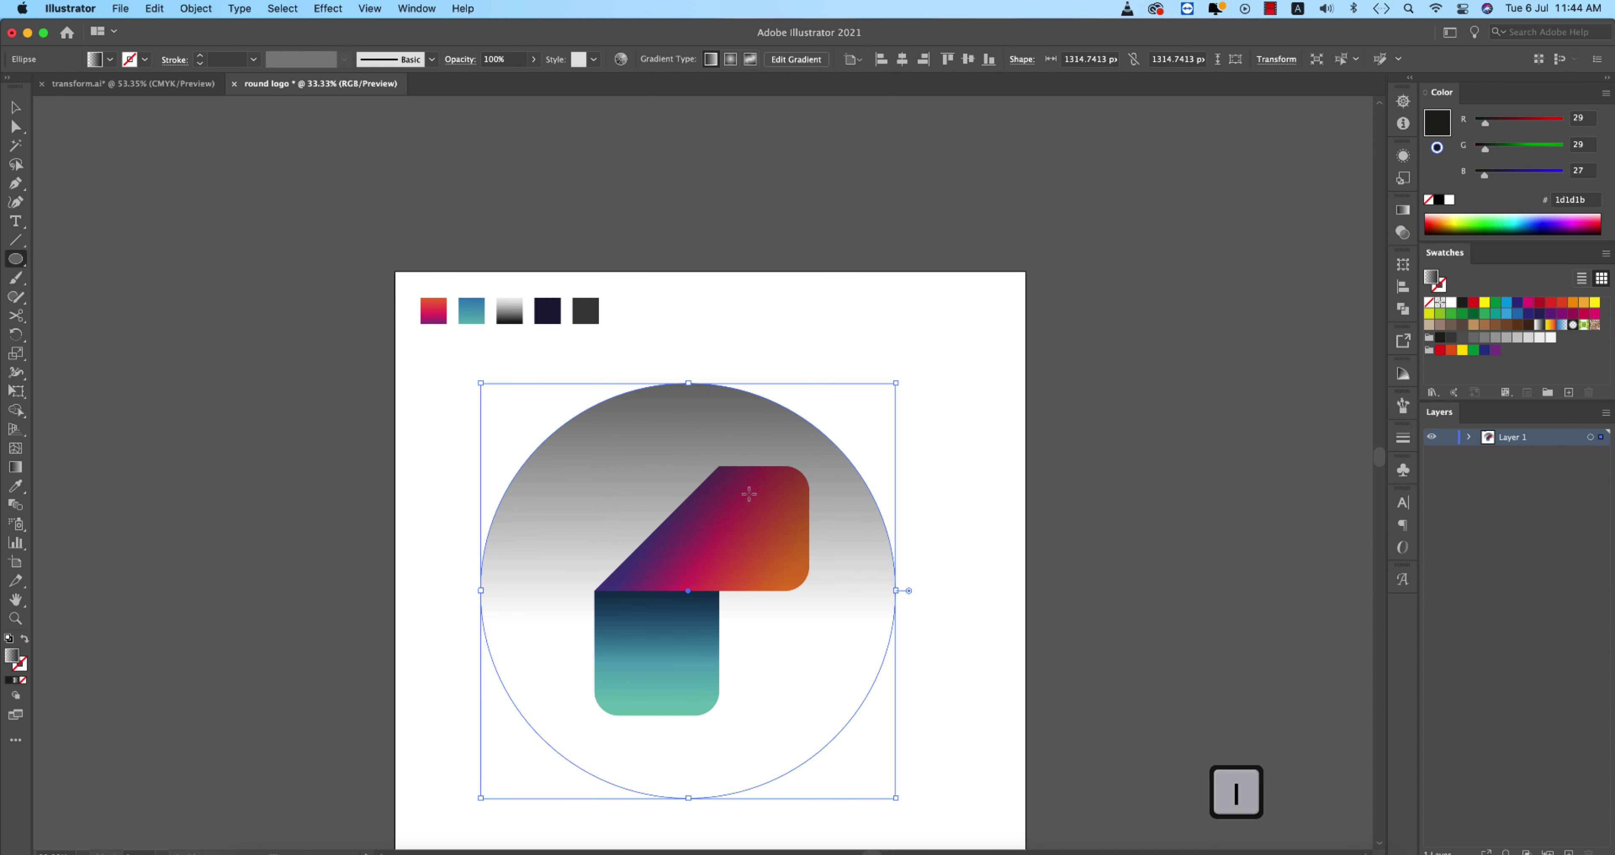
left_click(547, 308)
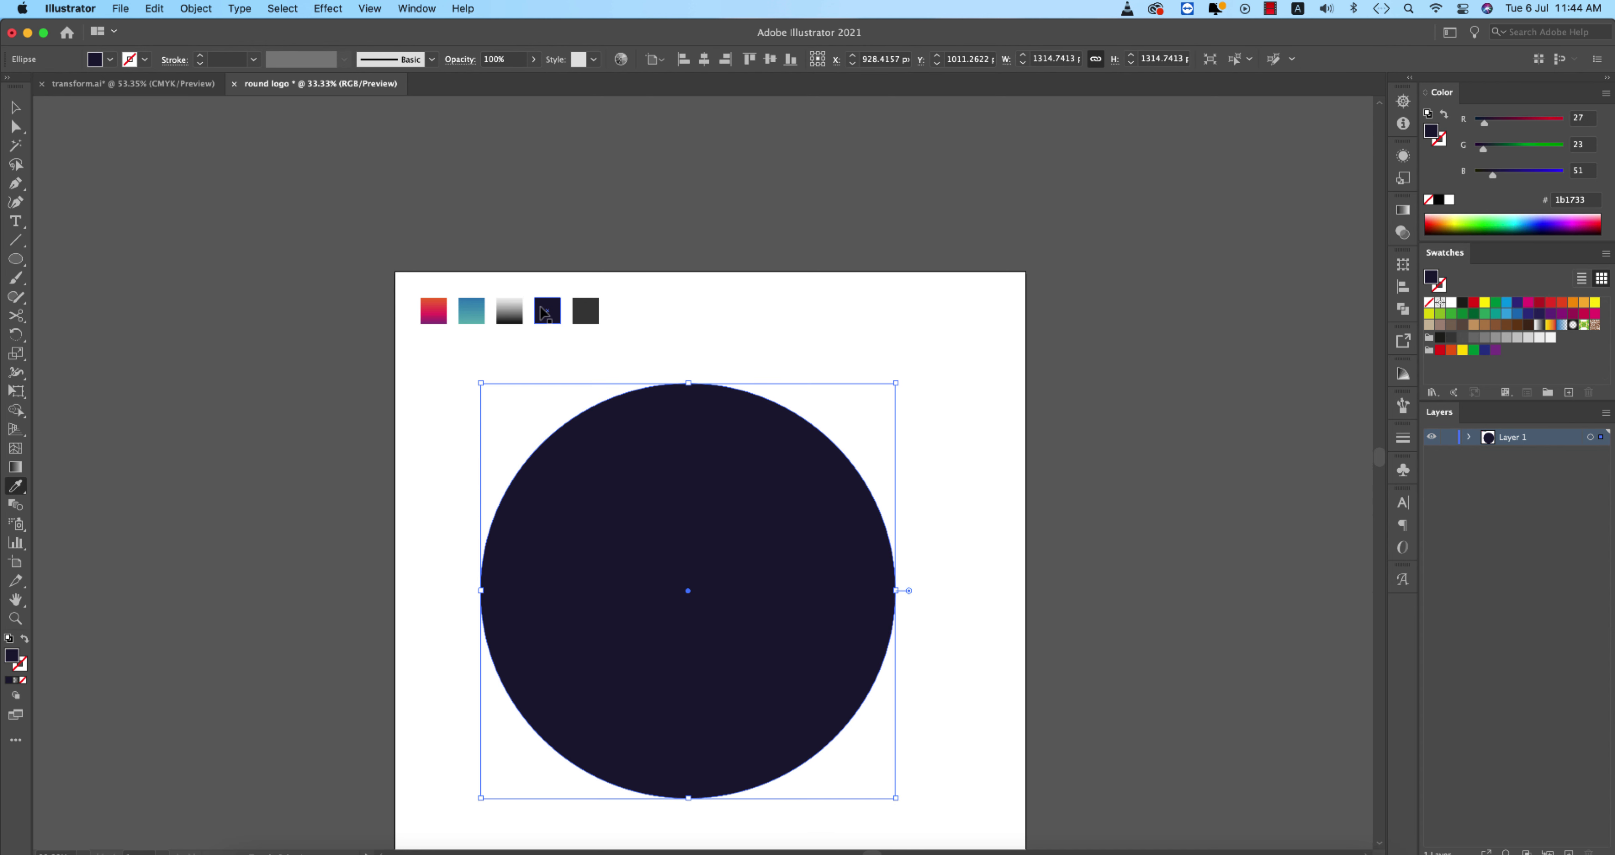
key("super+bracketleft")
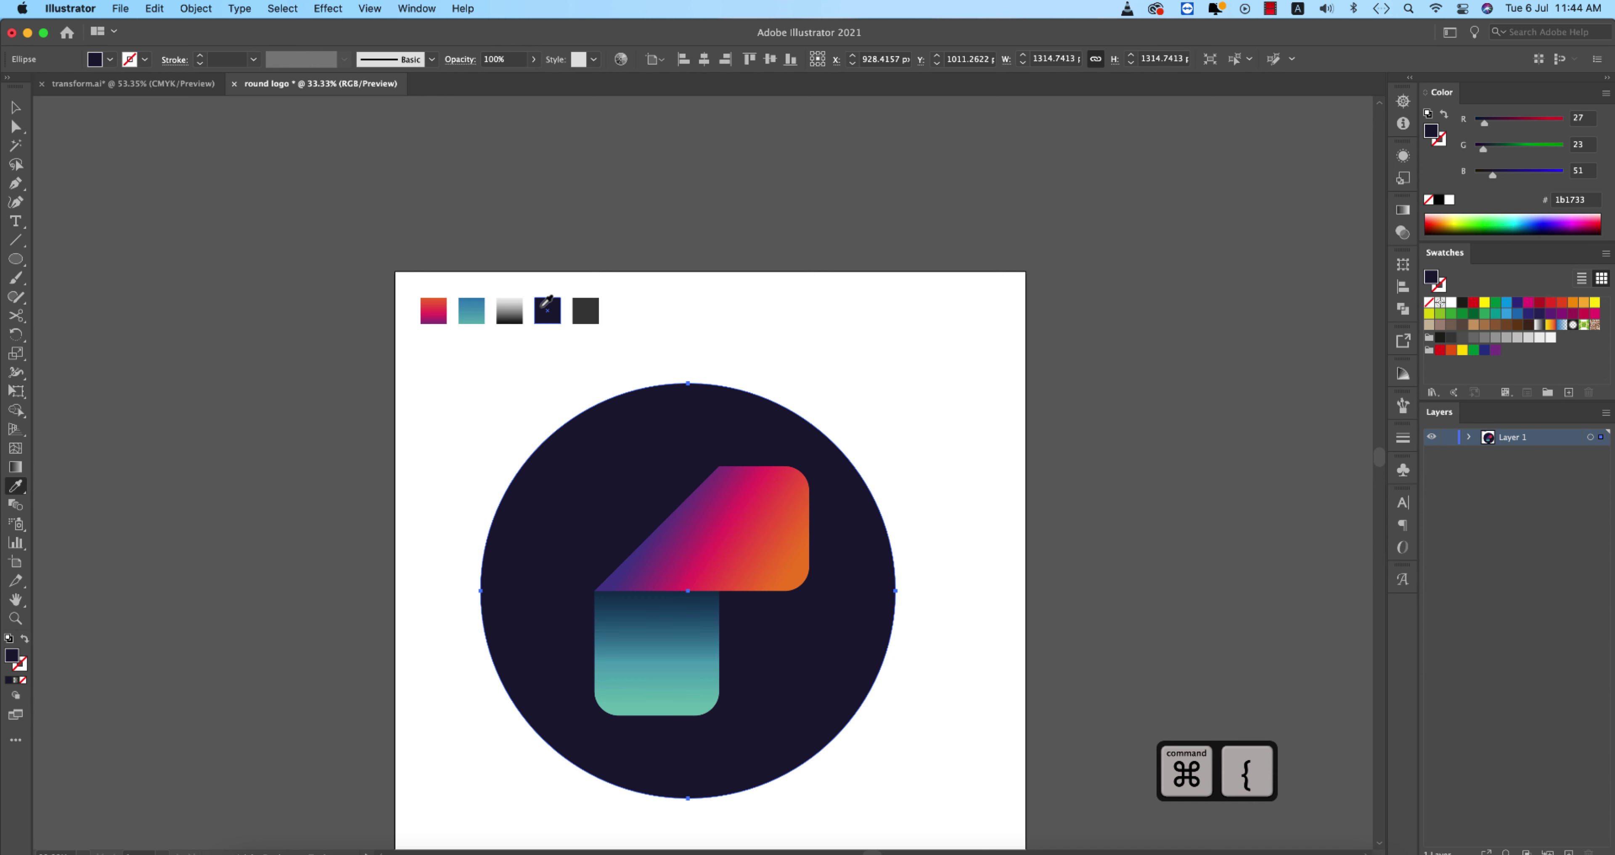
Shrink the gradient mark and resize the navy circle to 1250 px wide.
key("v")
left_click(784, 532)
left_click_drag(810, 588, 793, 582)
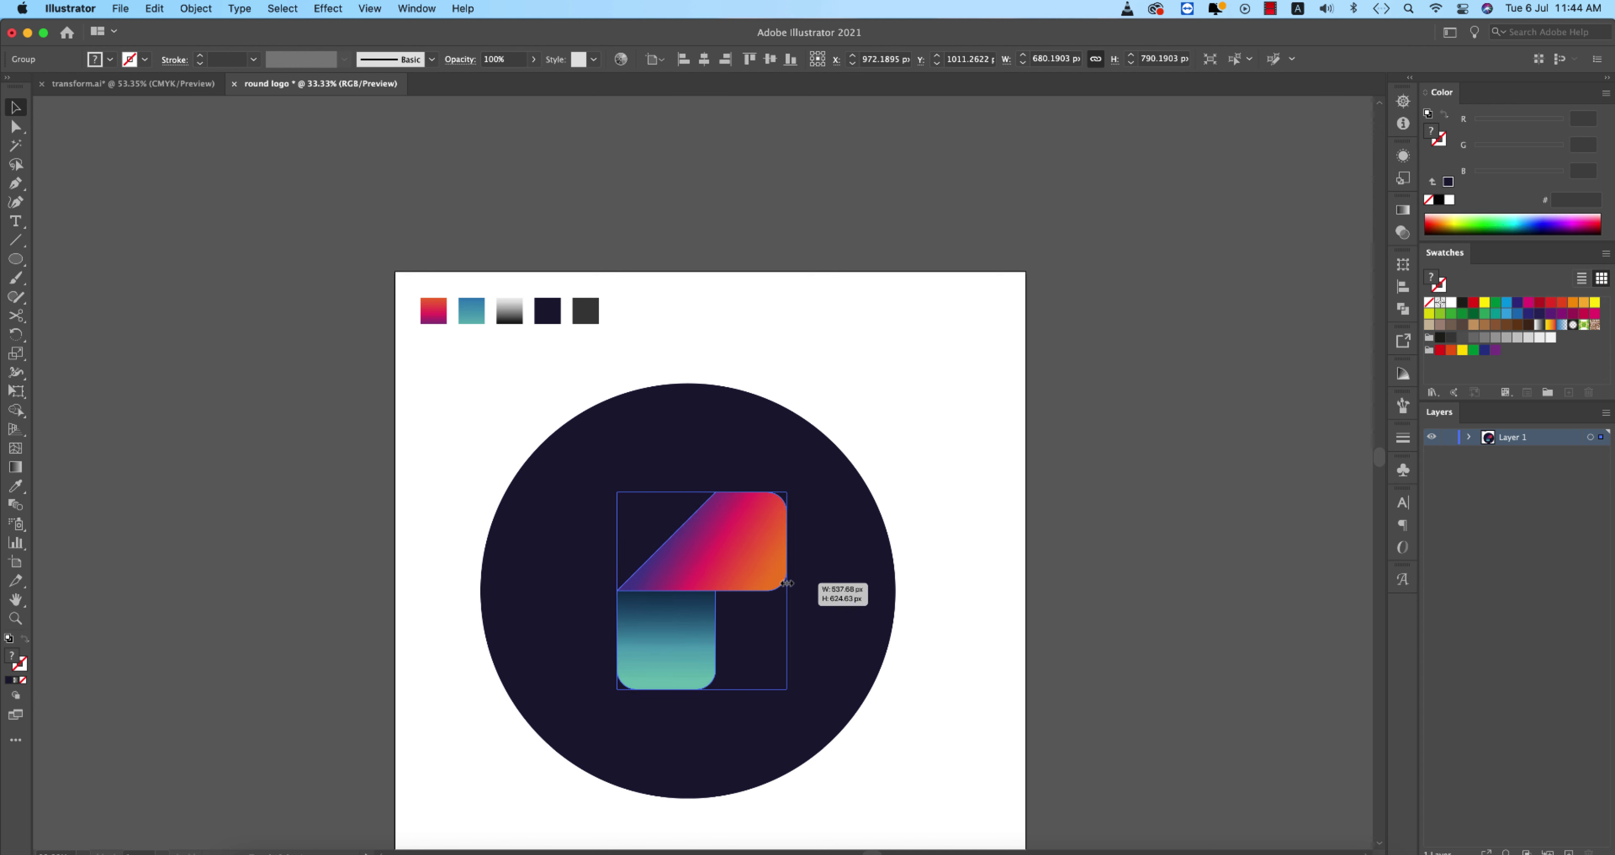
left_click(863, 578)
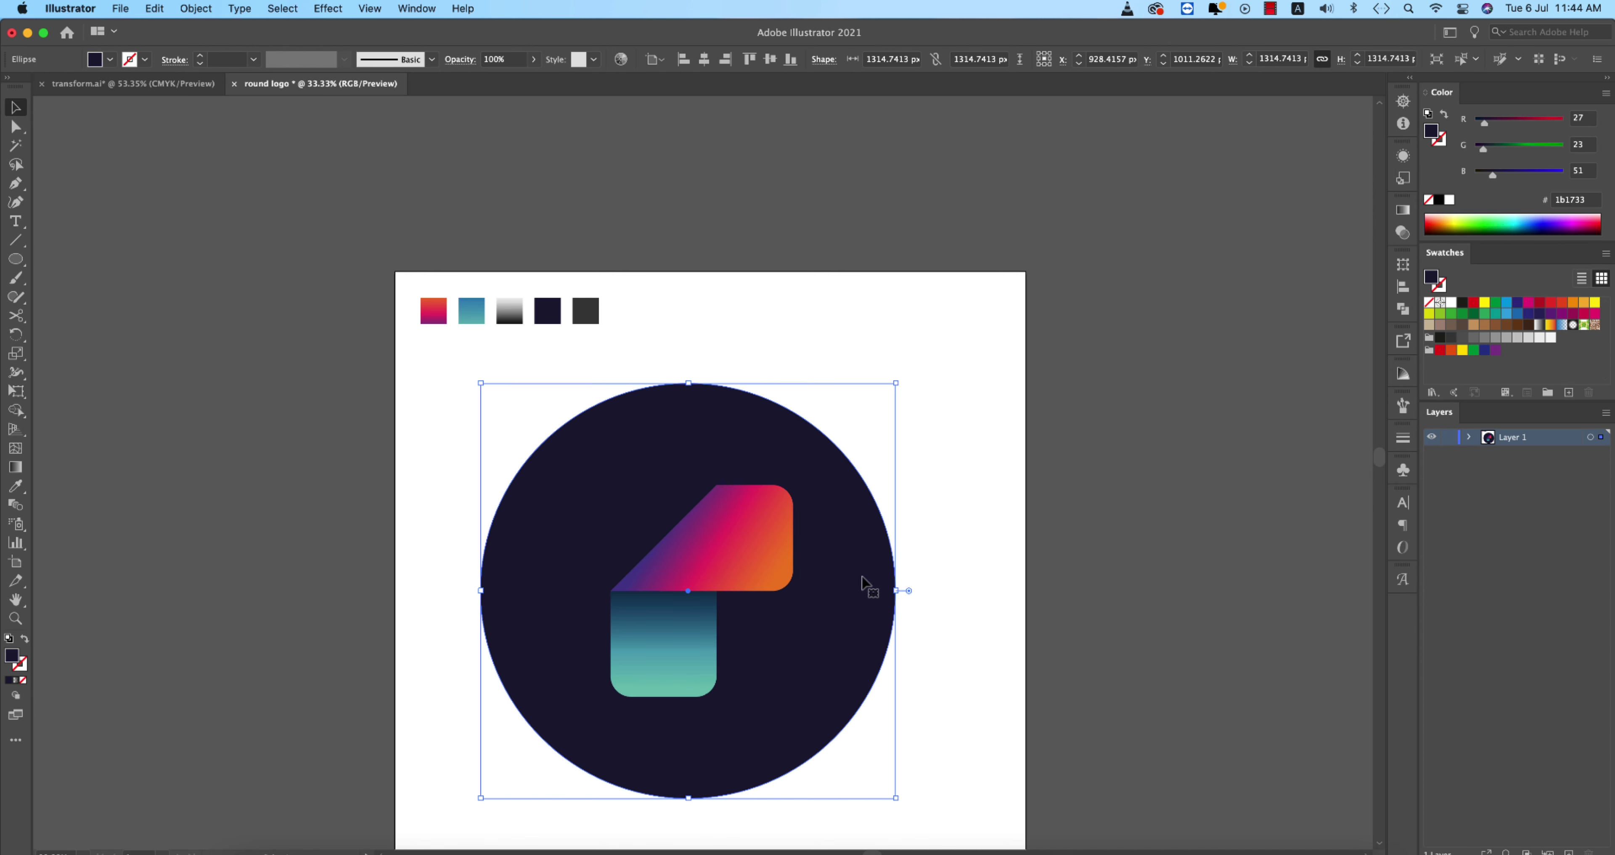
left_click_drag(894, 591, 881, 590)
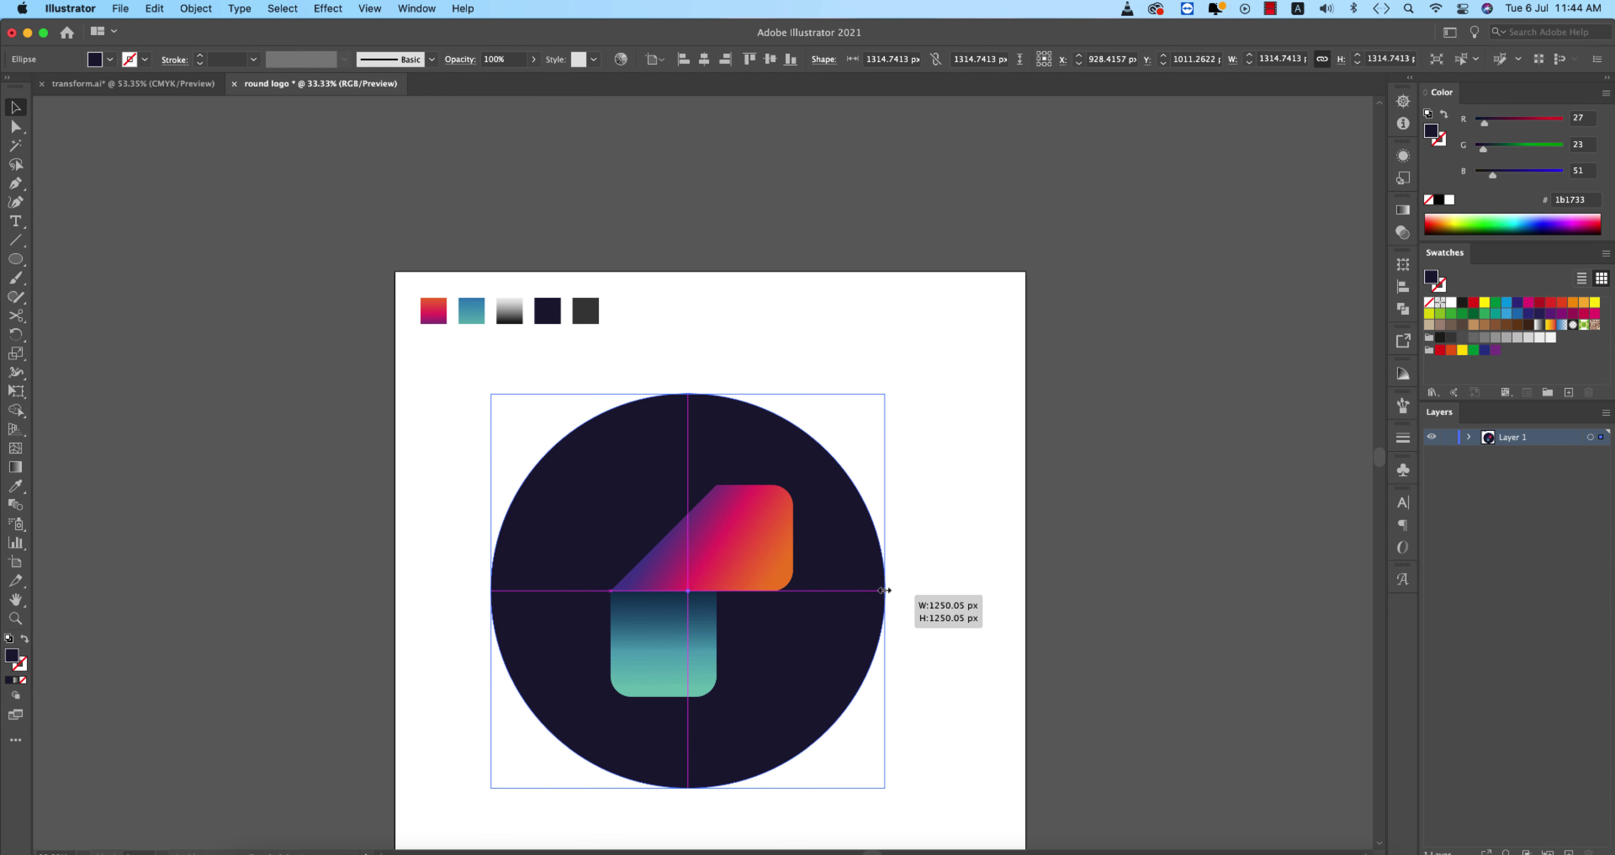
left_click_drag(882, 590, 889, 590)
Group the circle with the mark and scale the logo down to 710 px.
left_click(787, 571, "shift")
right_click(843, 560)
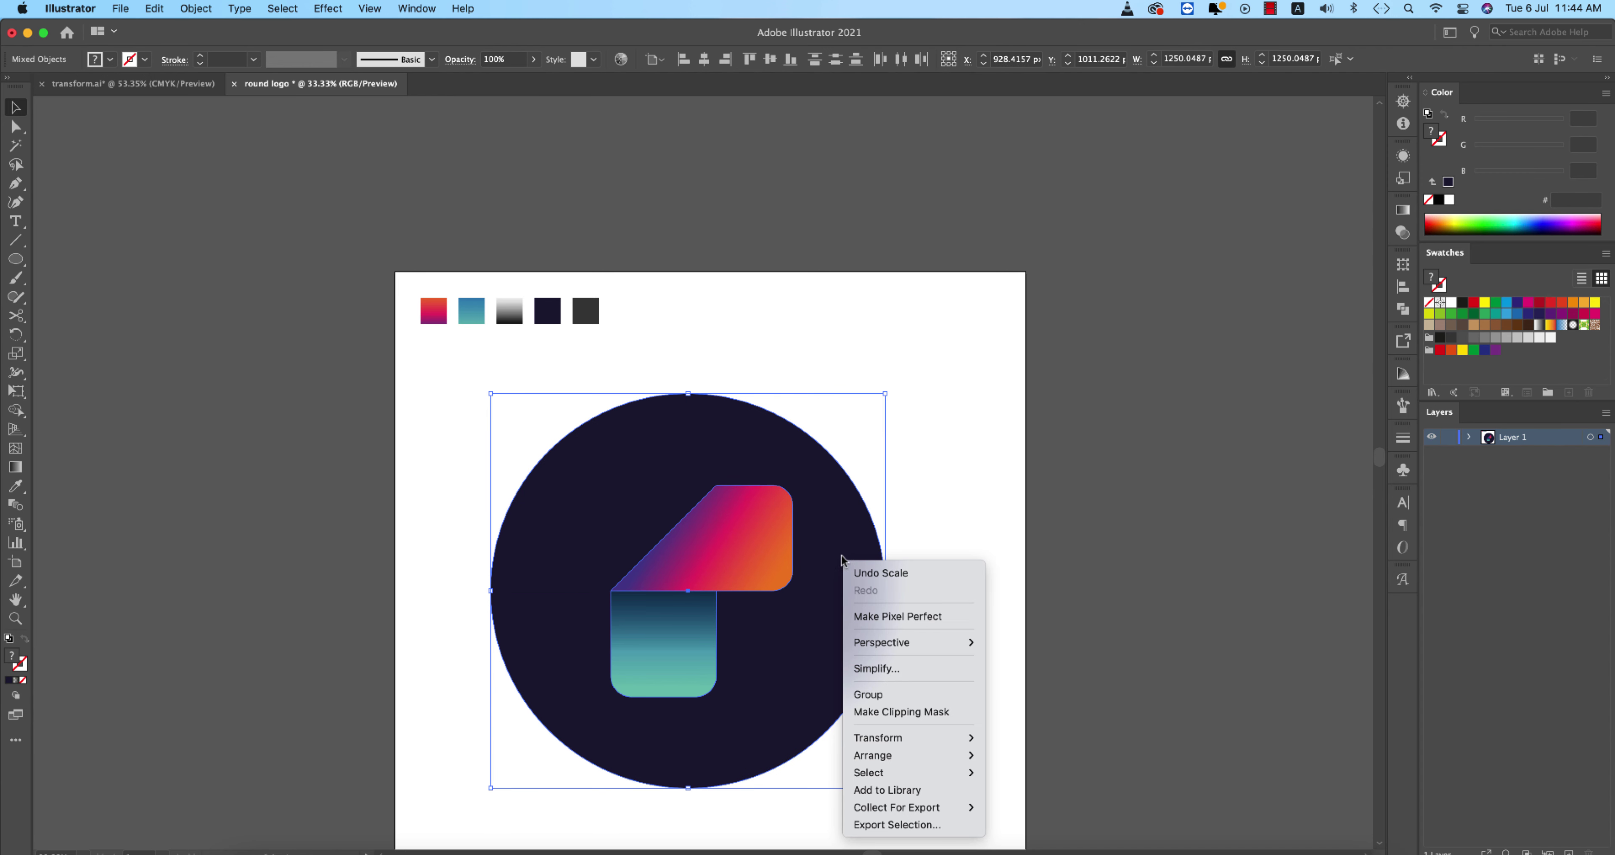
left_click(883, 695)
left_click_drag(881, 592, 800, 591)
left_click(908, 673)
scroll(930, 665, "down", 2)
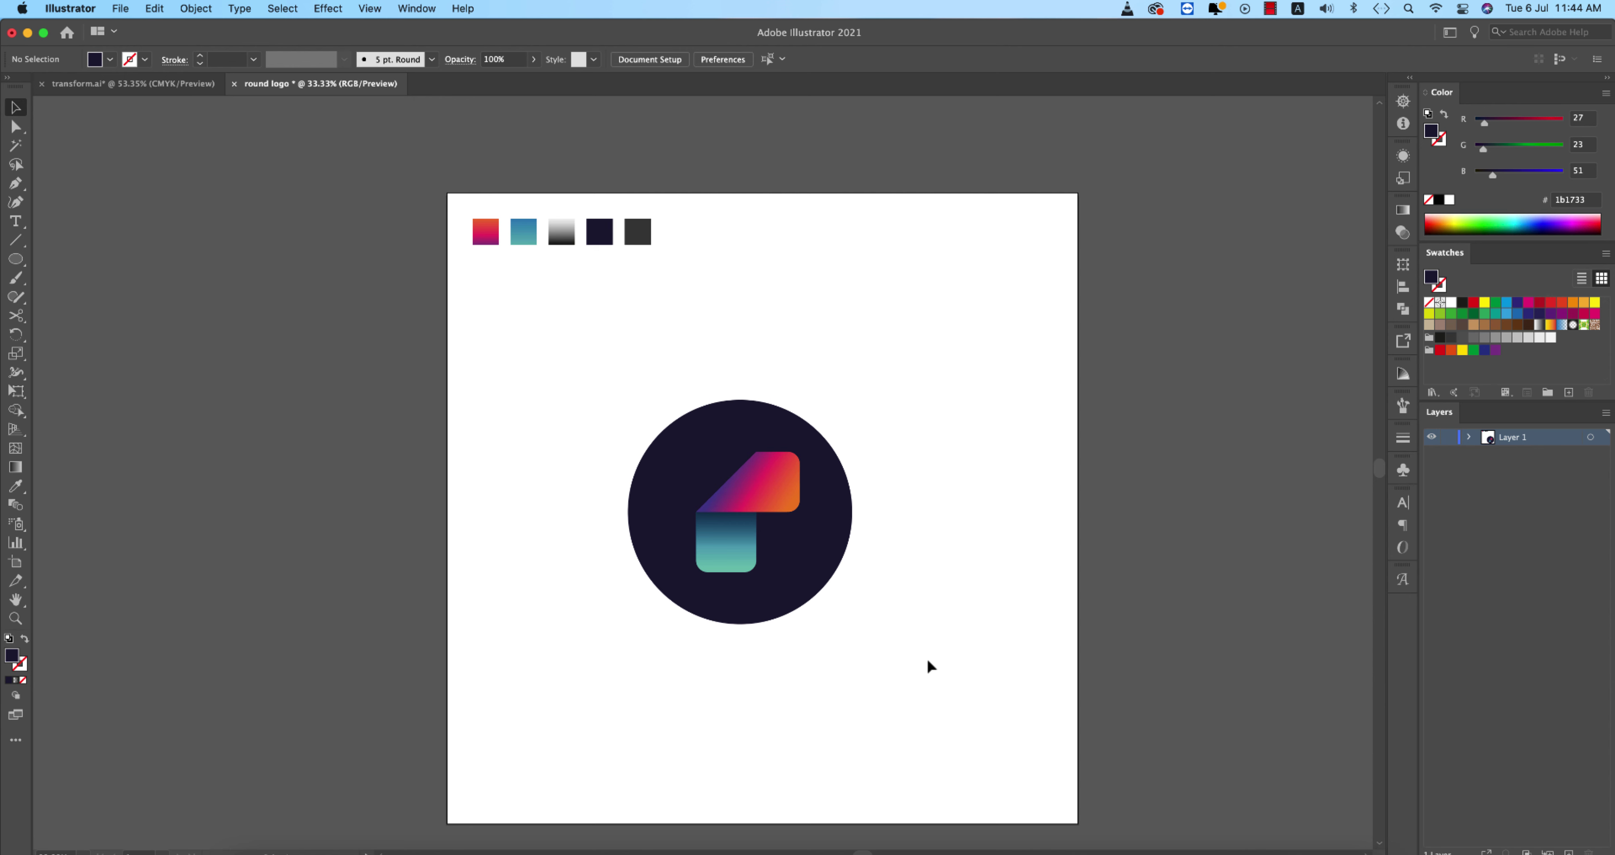
Place a text object below the circle set in Avenir Next Bold at 72 pt.
left_click(15, 225)
left_click(680, 679)
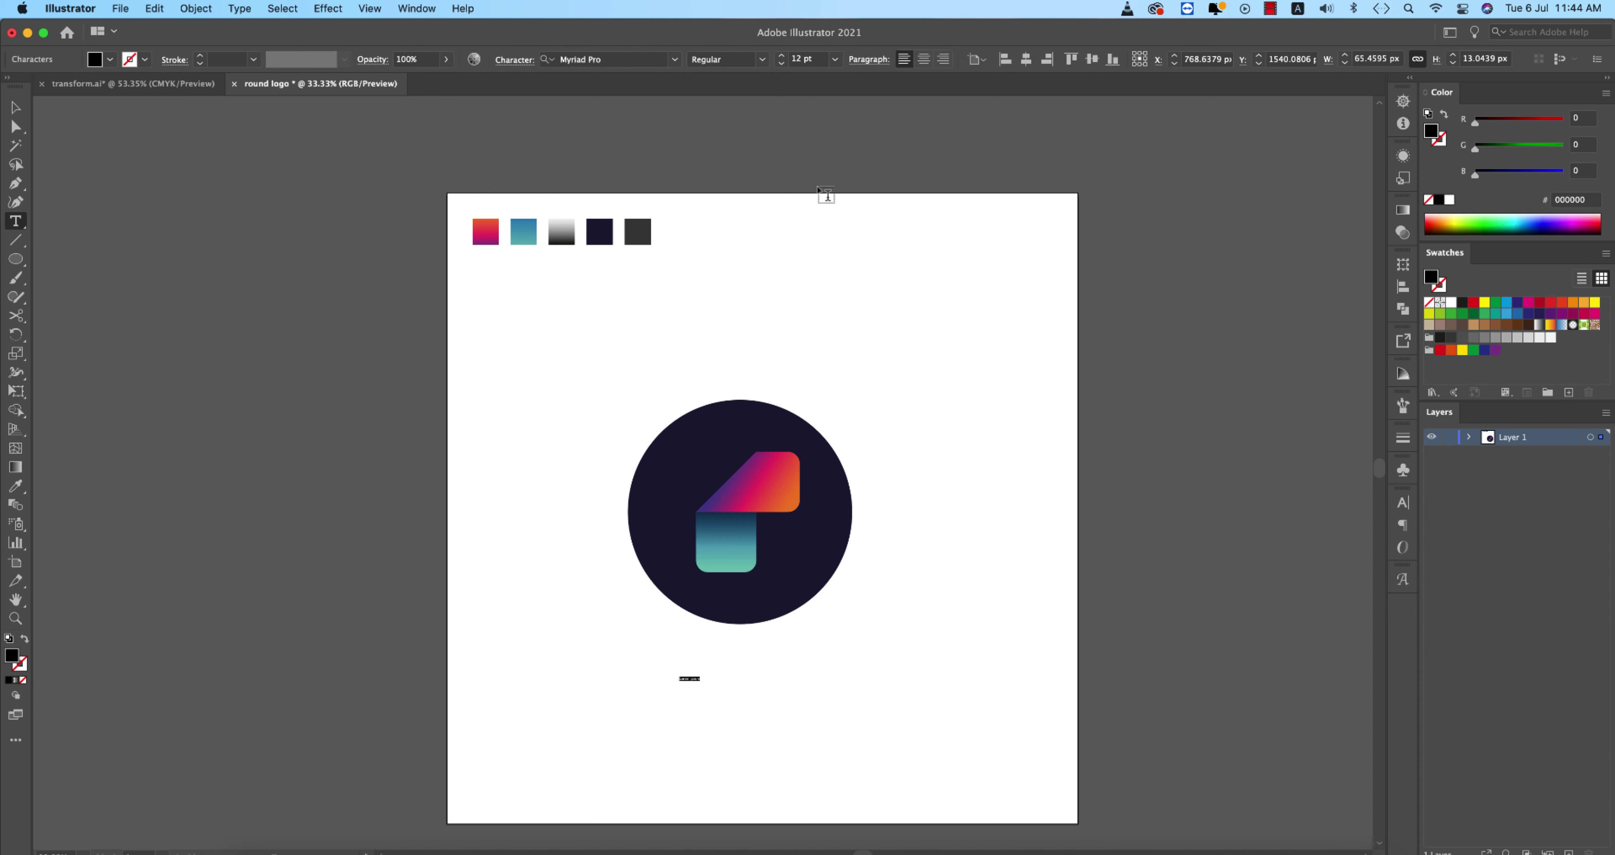
left_click(763, 59)
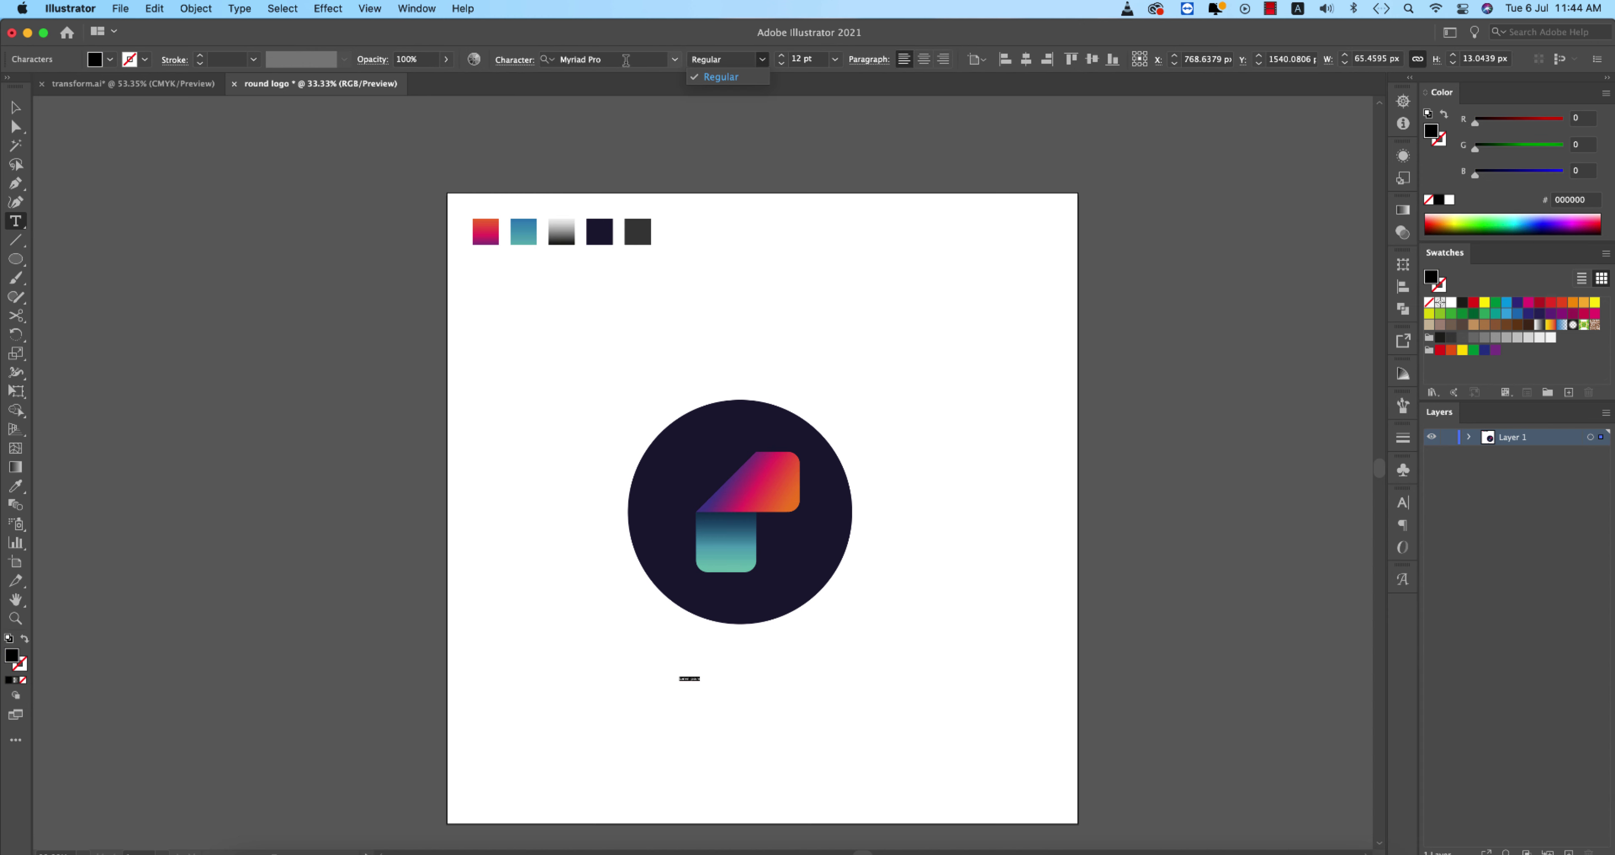
left_click(675, 60)
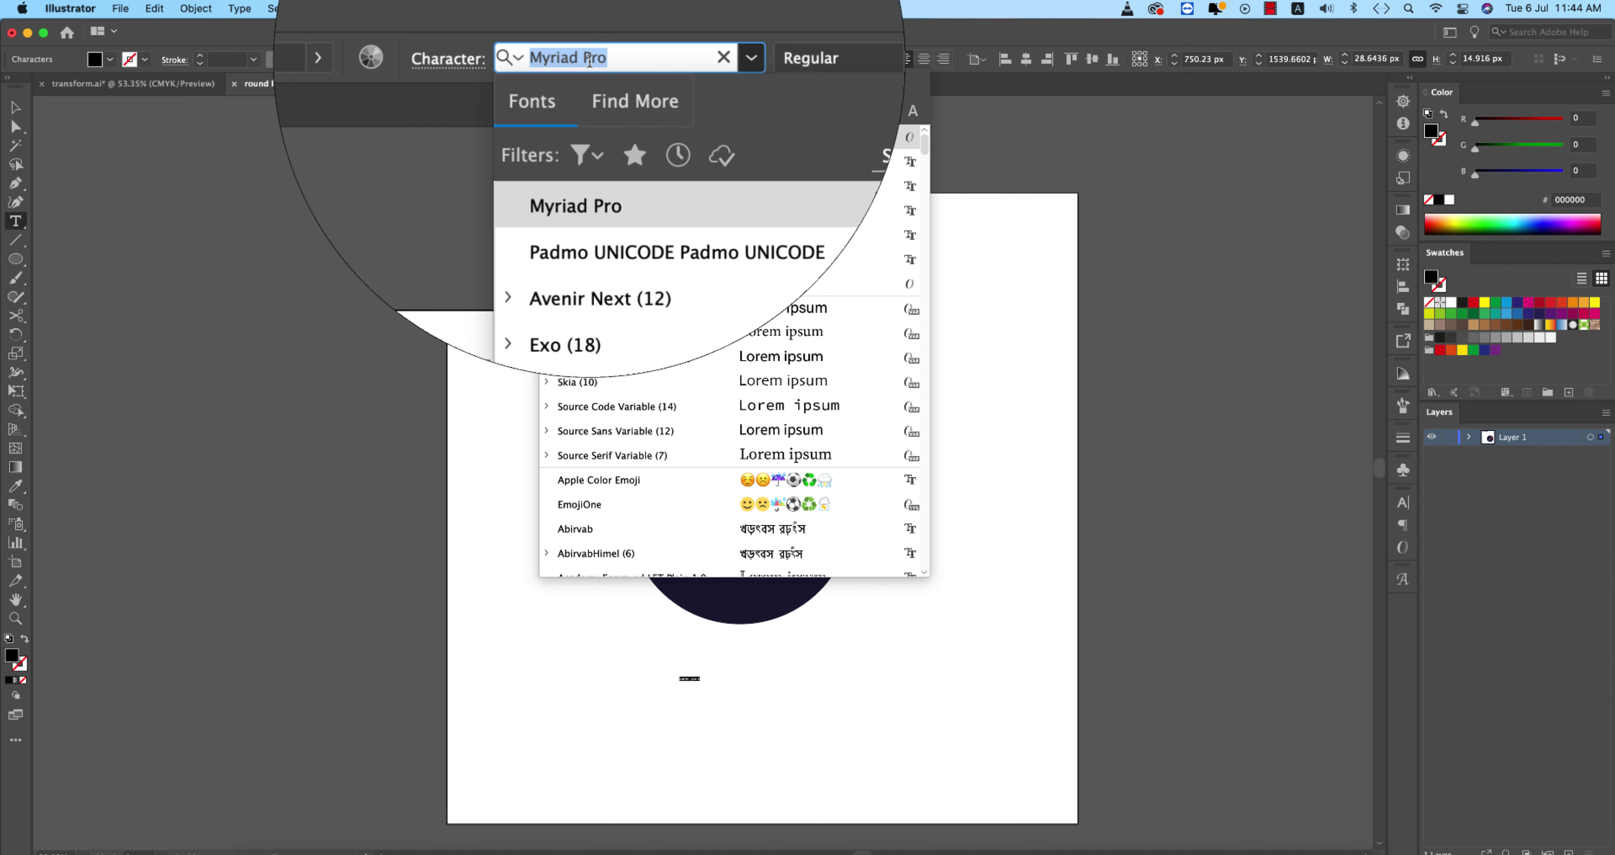
key("BackSpace")
type("nexa")
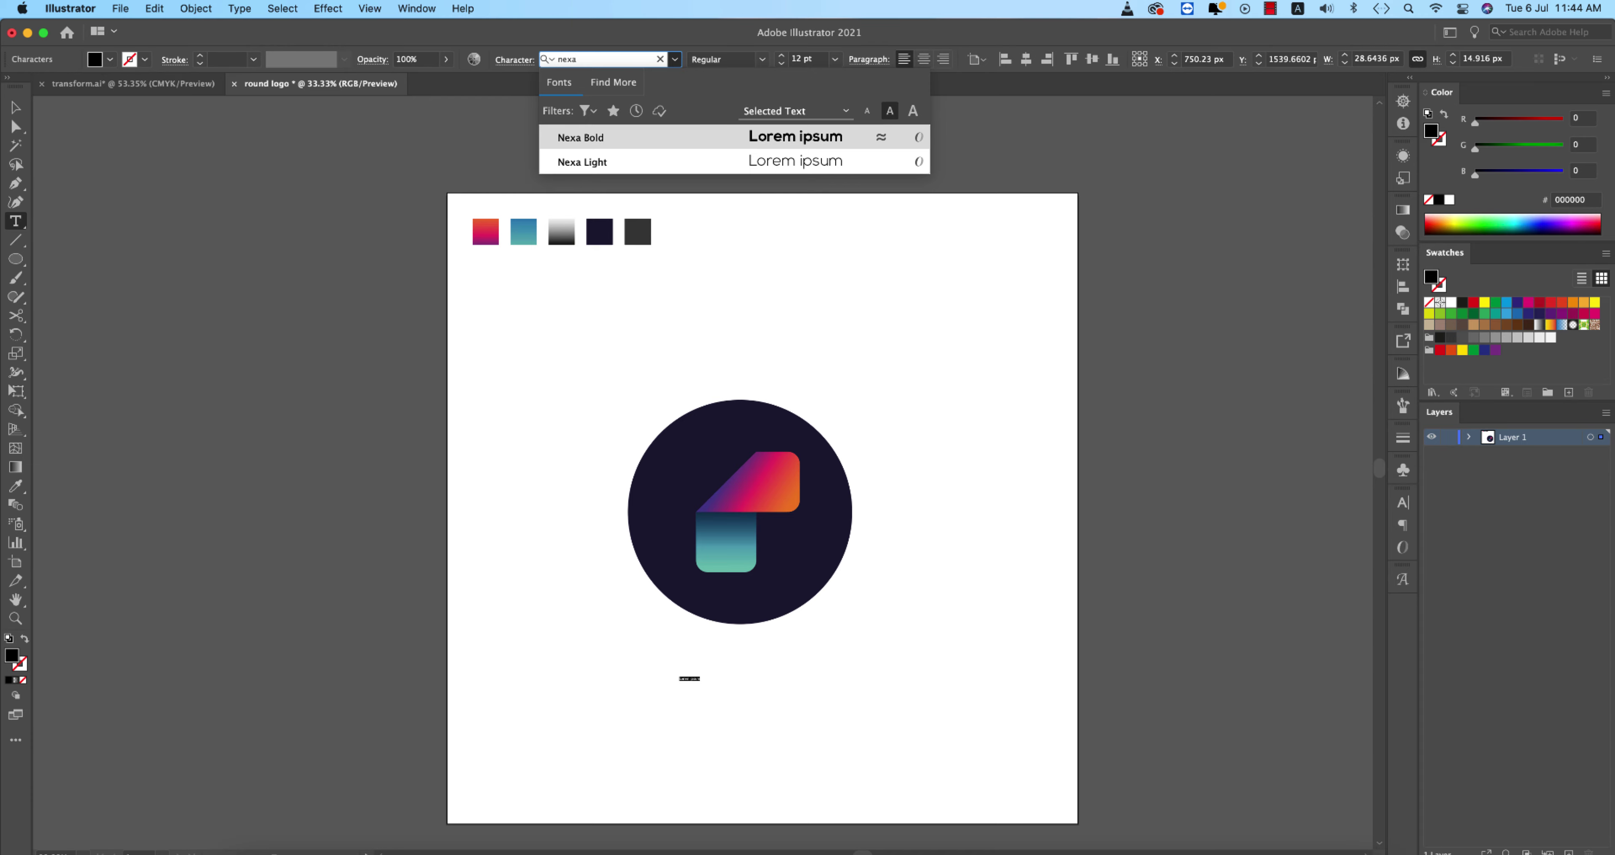
key("BackSpace")
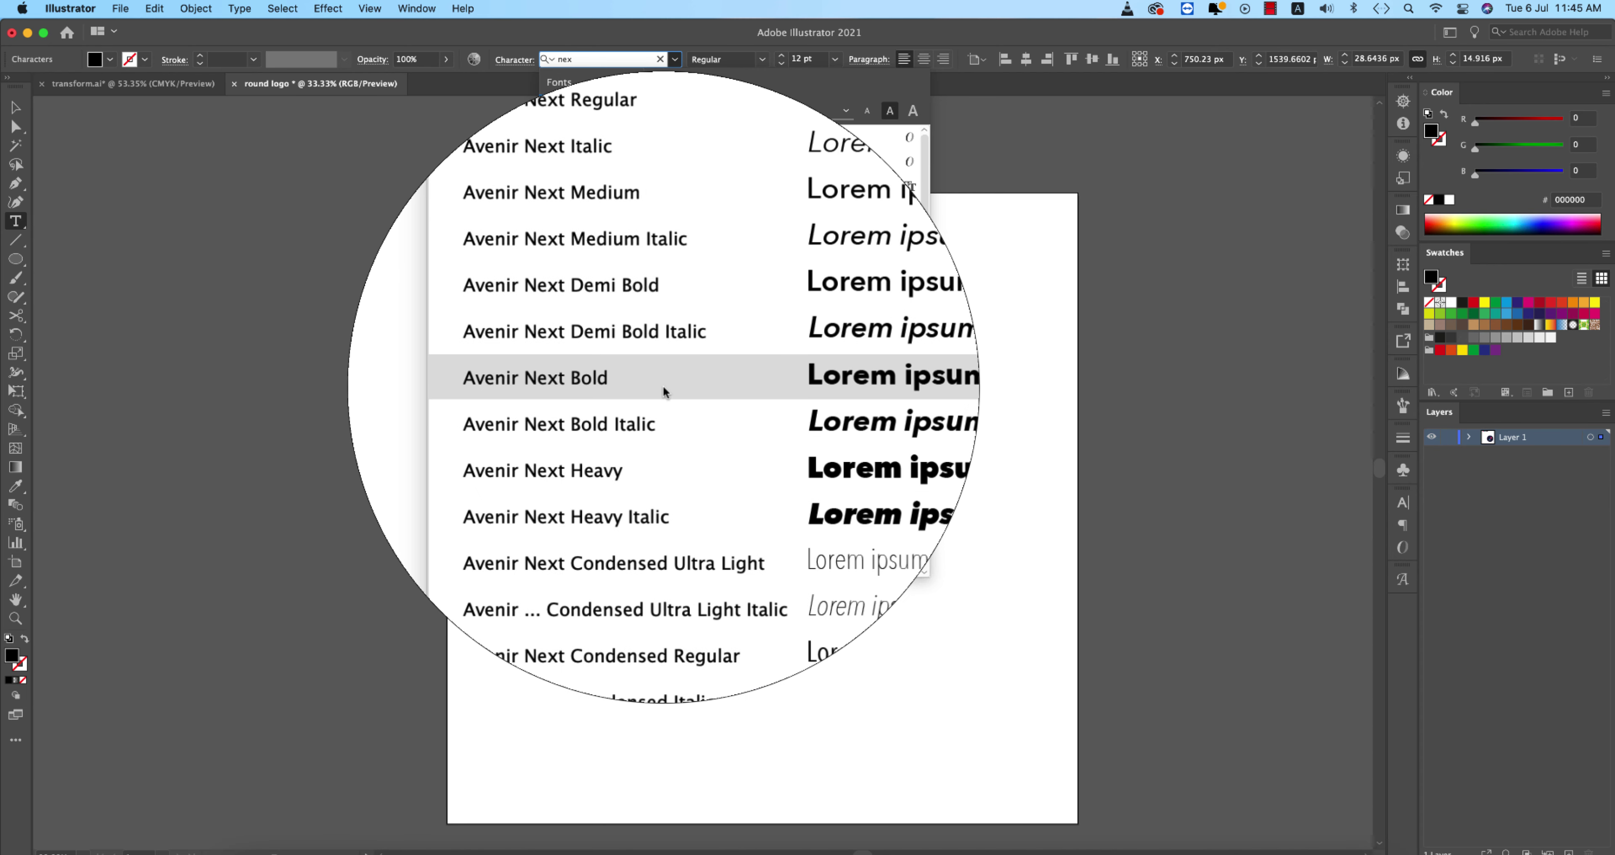
left_click(663, 385)
left_click(836, 60)
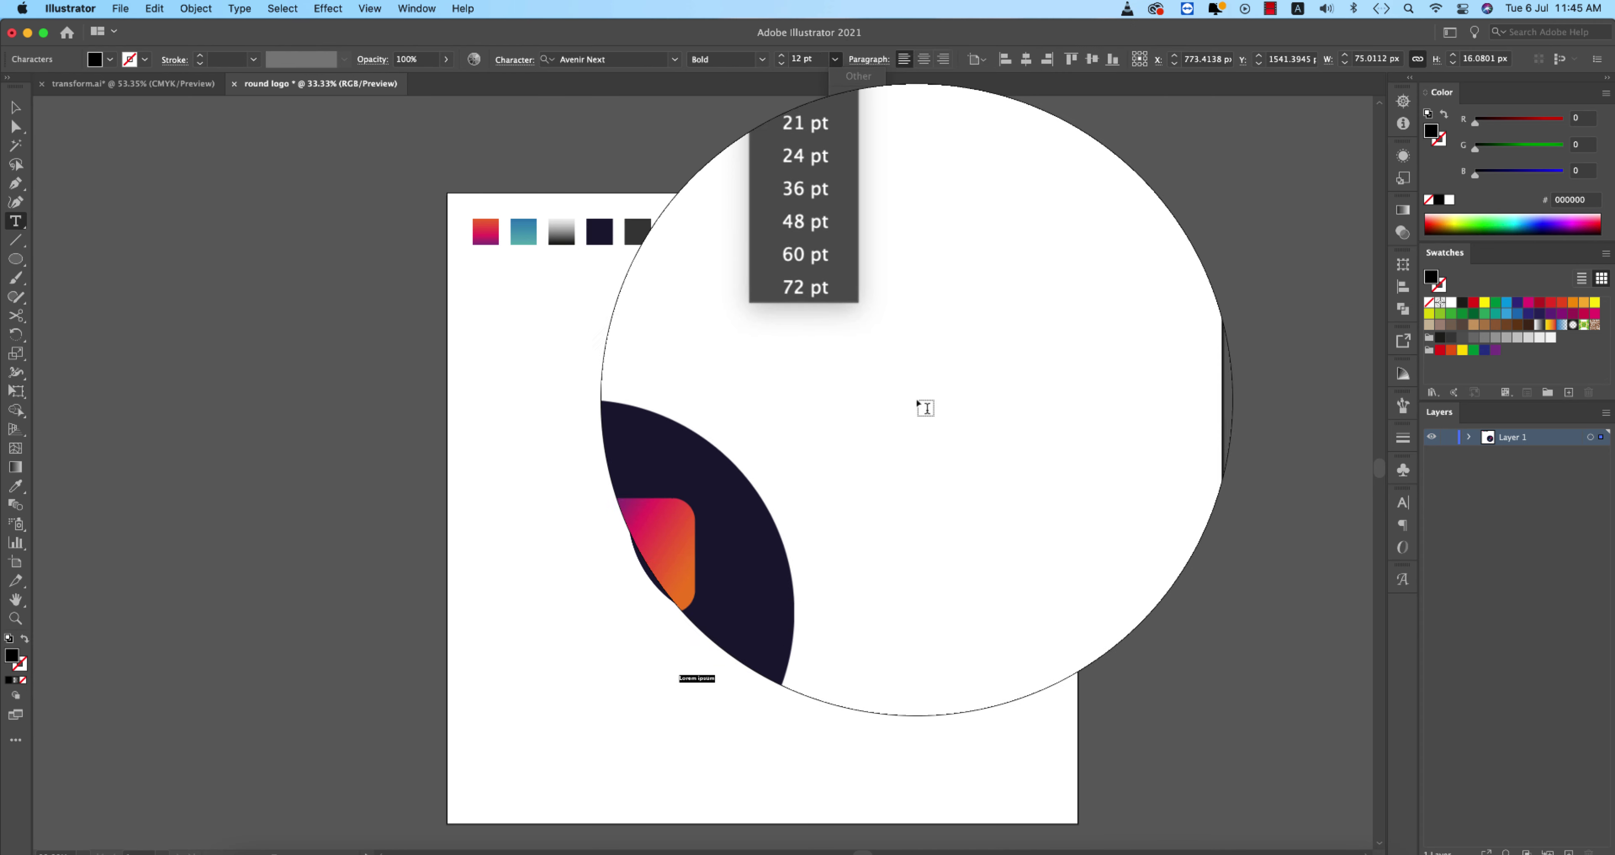
left_click(876, 348)
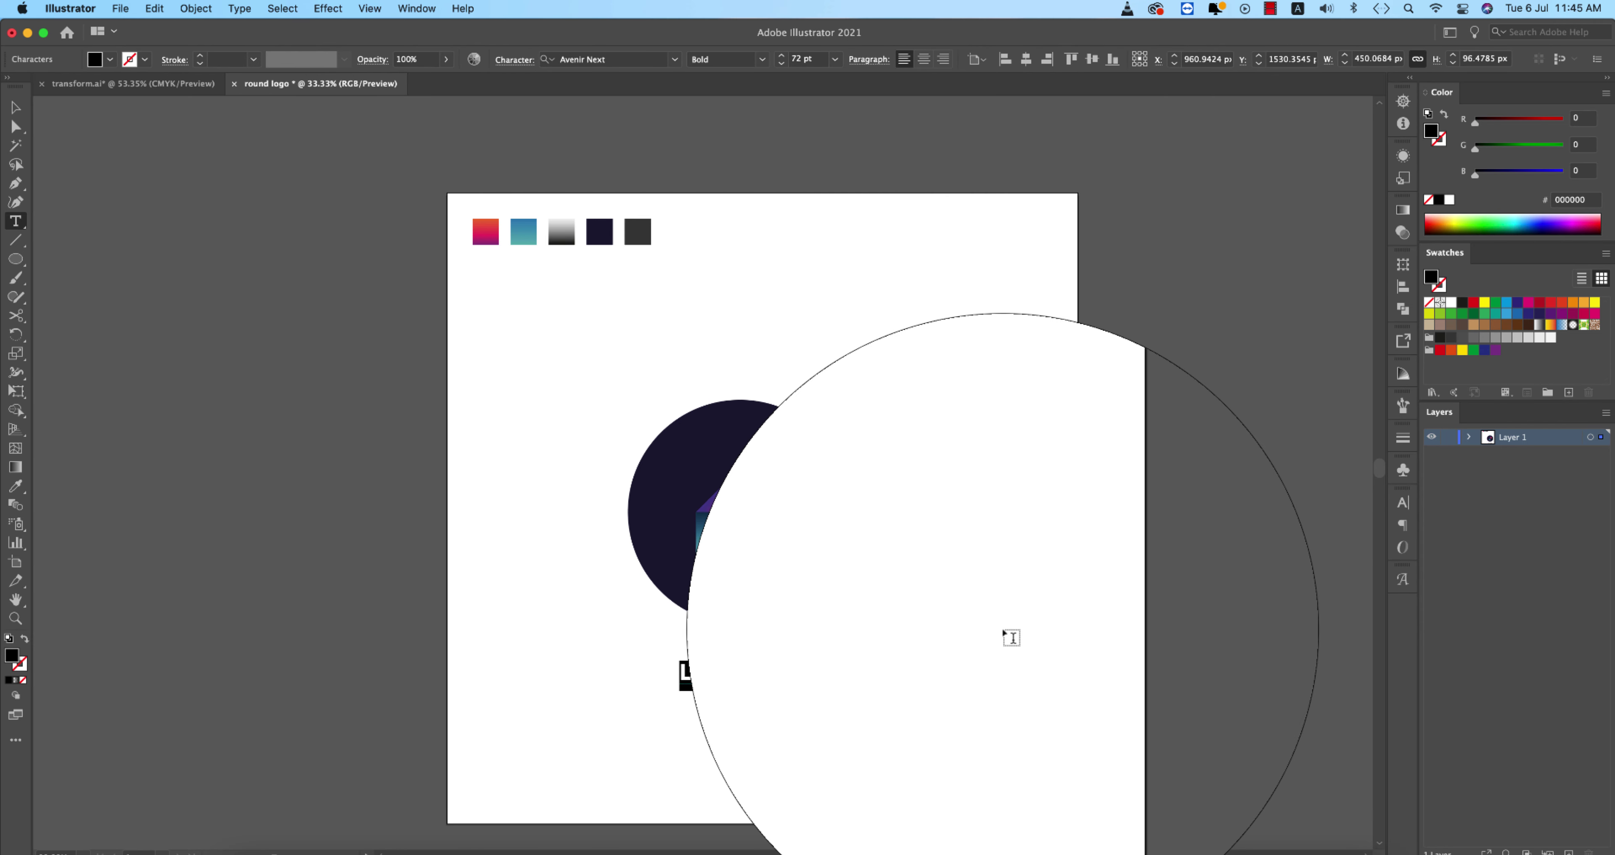
Type TRANFORM and scale the text to span the circle's width.
type("TRANFORM")
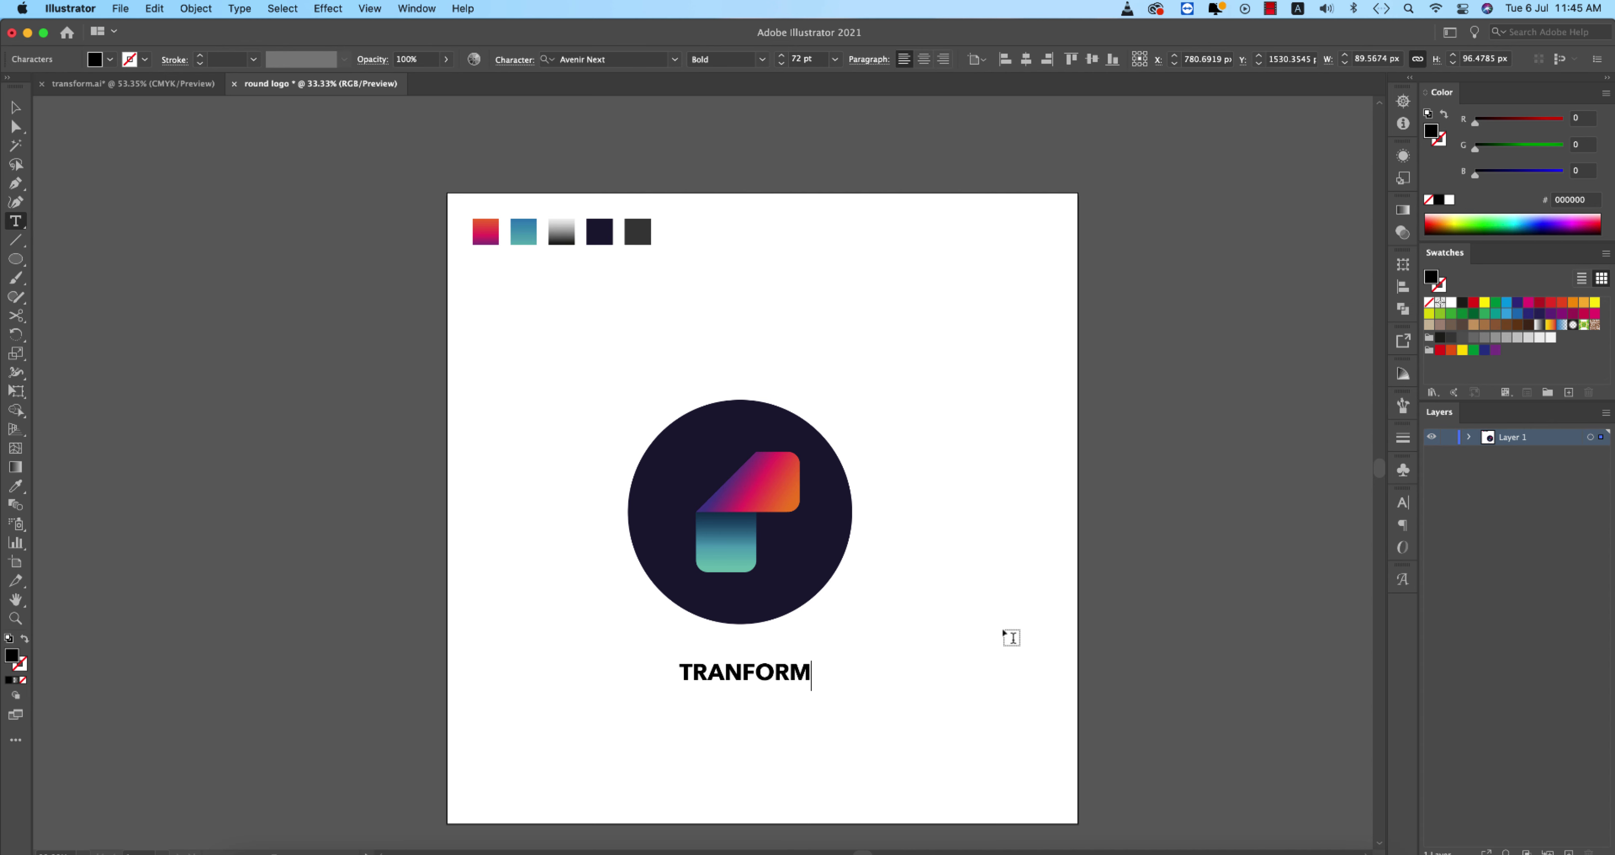
left_click(5, 106)
left_click_drag(810, 690, 851, 694)
mouse_move(848, 530)
left_mouse_down()
mouse_move(733, 686)
mouse_move(627, 660)
left_mouse_up()
Centre TRANFORM under the logo and move the colour swatches off the artboard.
left_click(899, 753)
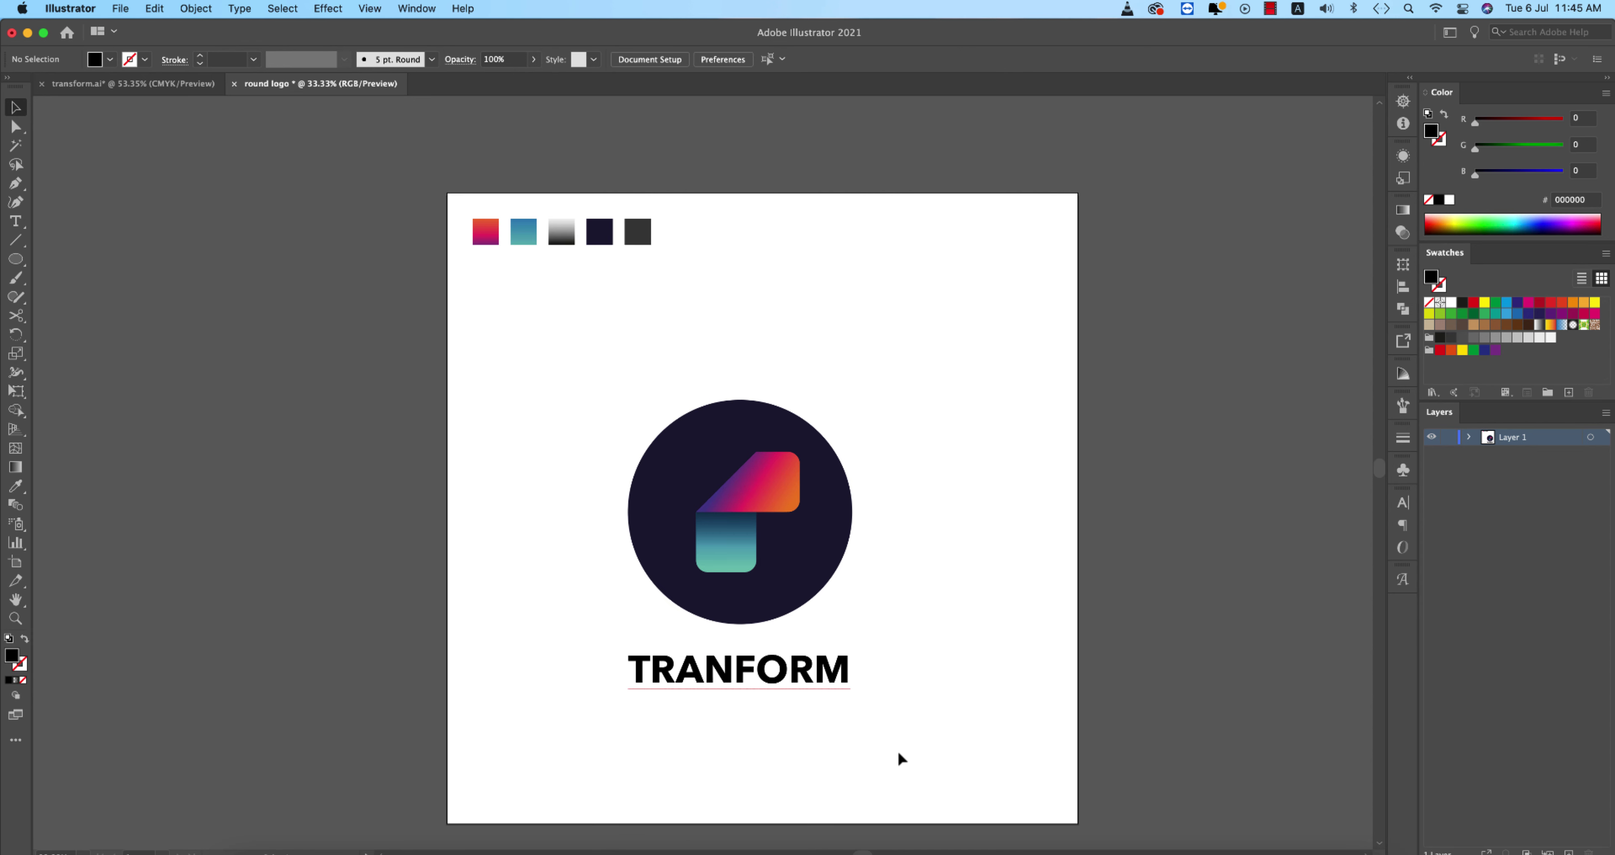
mouse_move(868, 745)
left_mouse_down()
mouse_move(832, 717)
mouse_move(775, 533)
left_mouse_up()
left_click(567, 61)
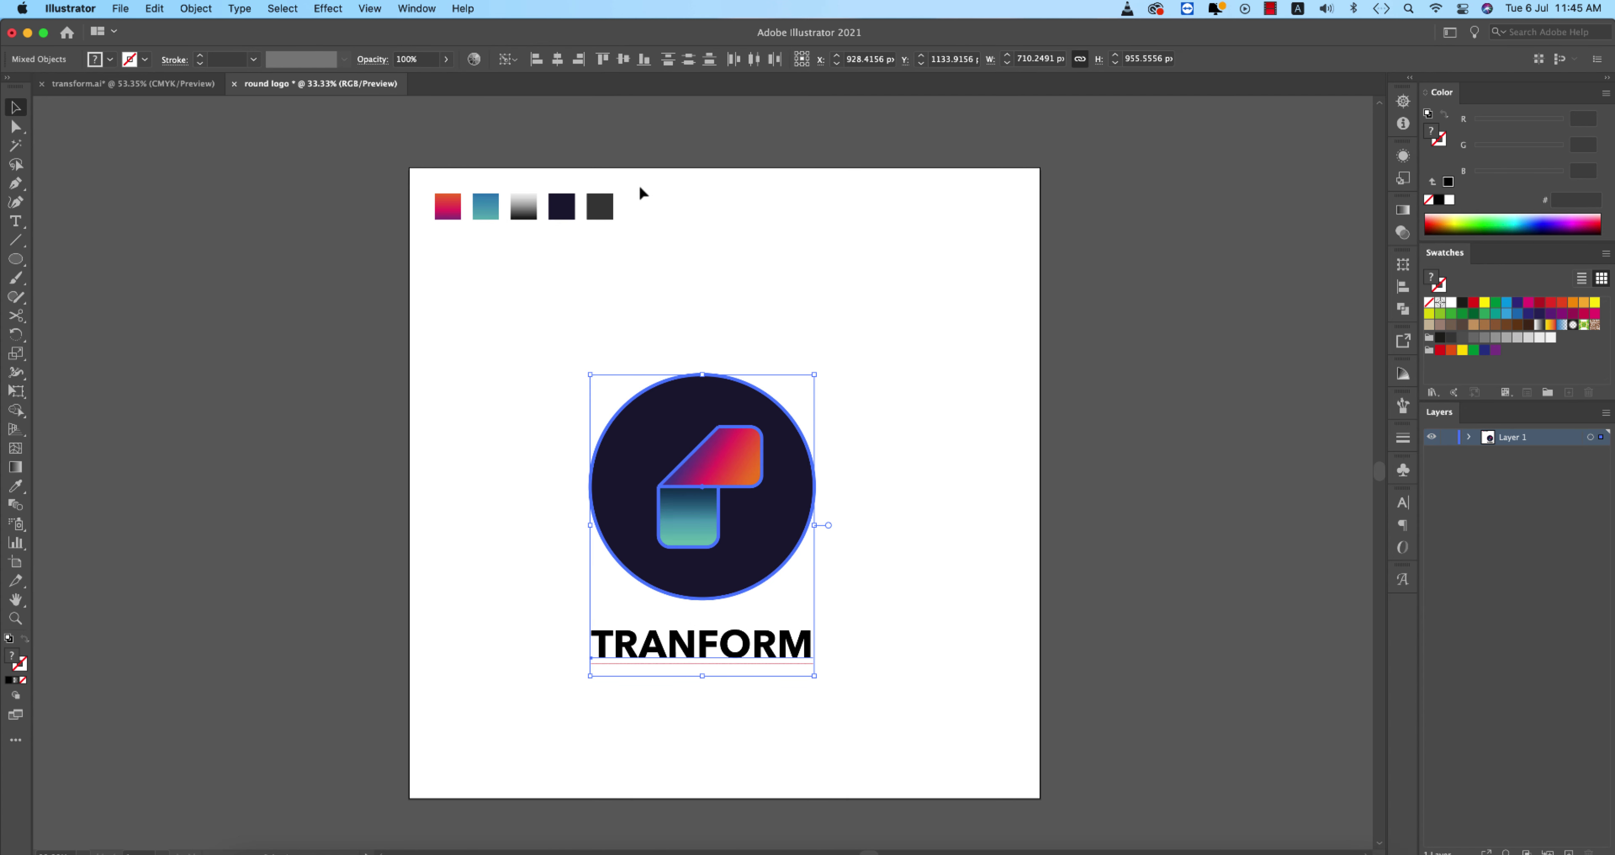
left_click(948, 520)
left_click(702, 483)
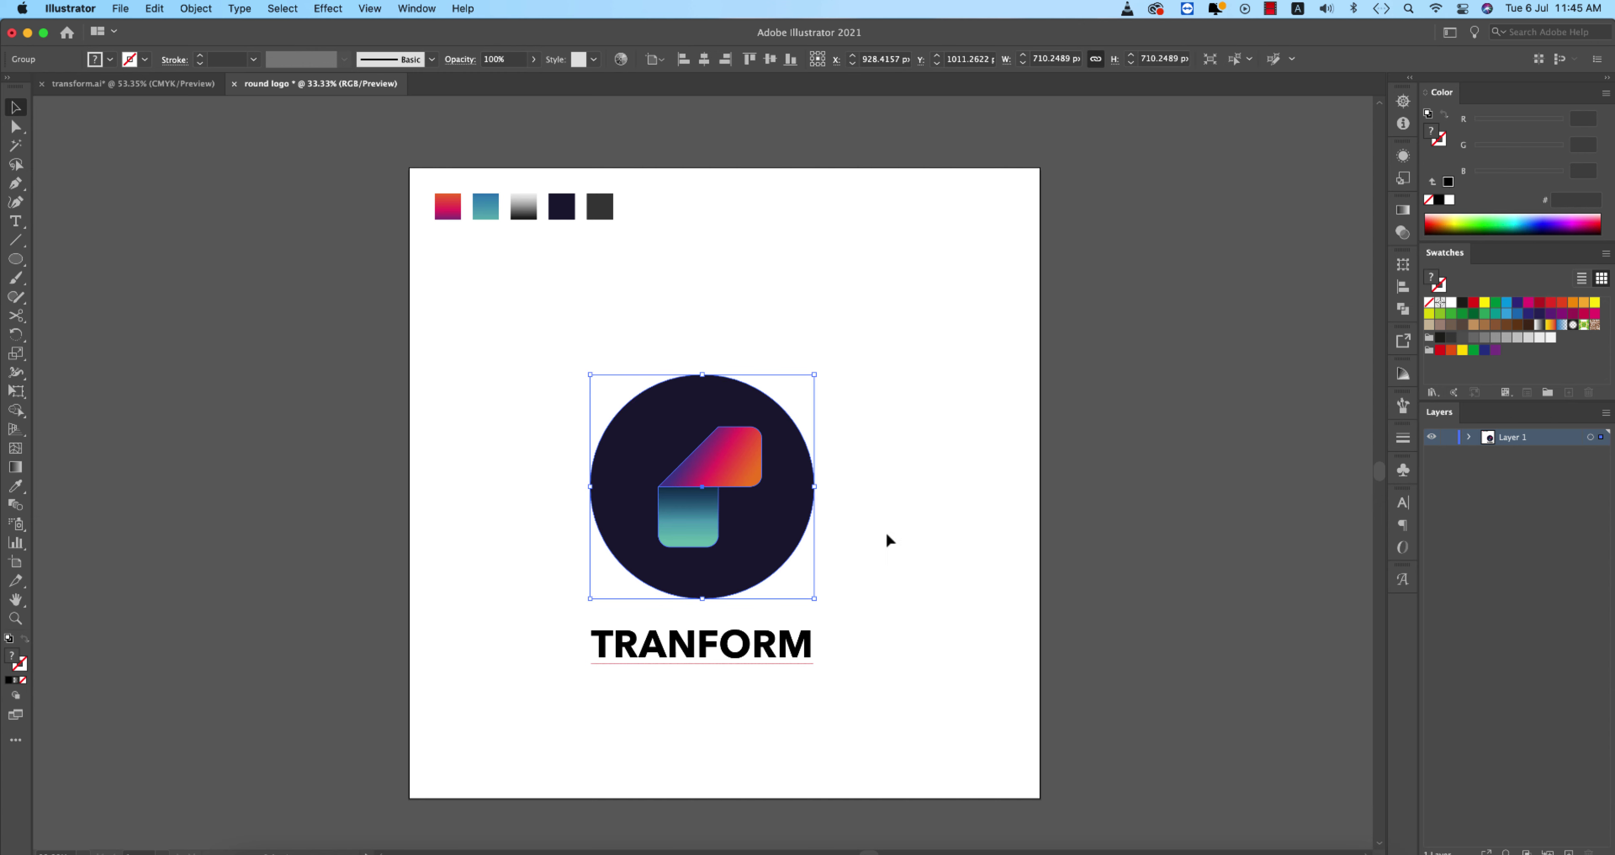
scroll(886, 532, "down", 2)
left_click_drag(630, 182, 293, 198)
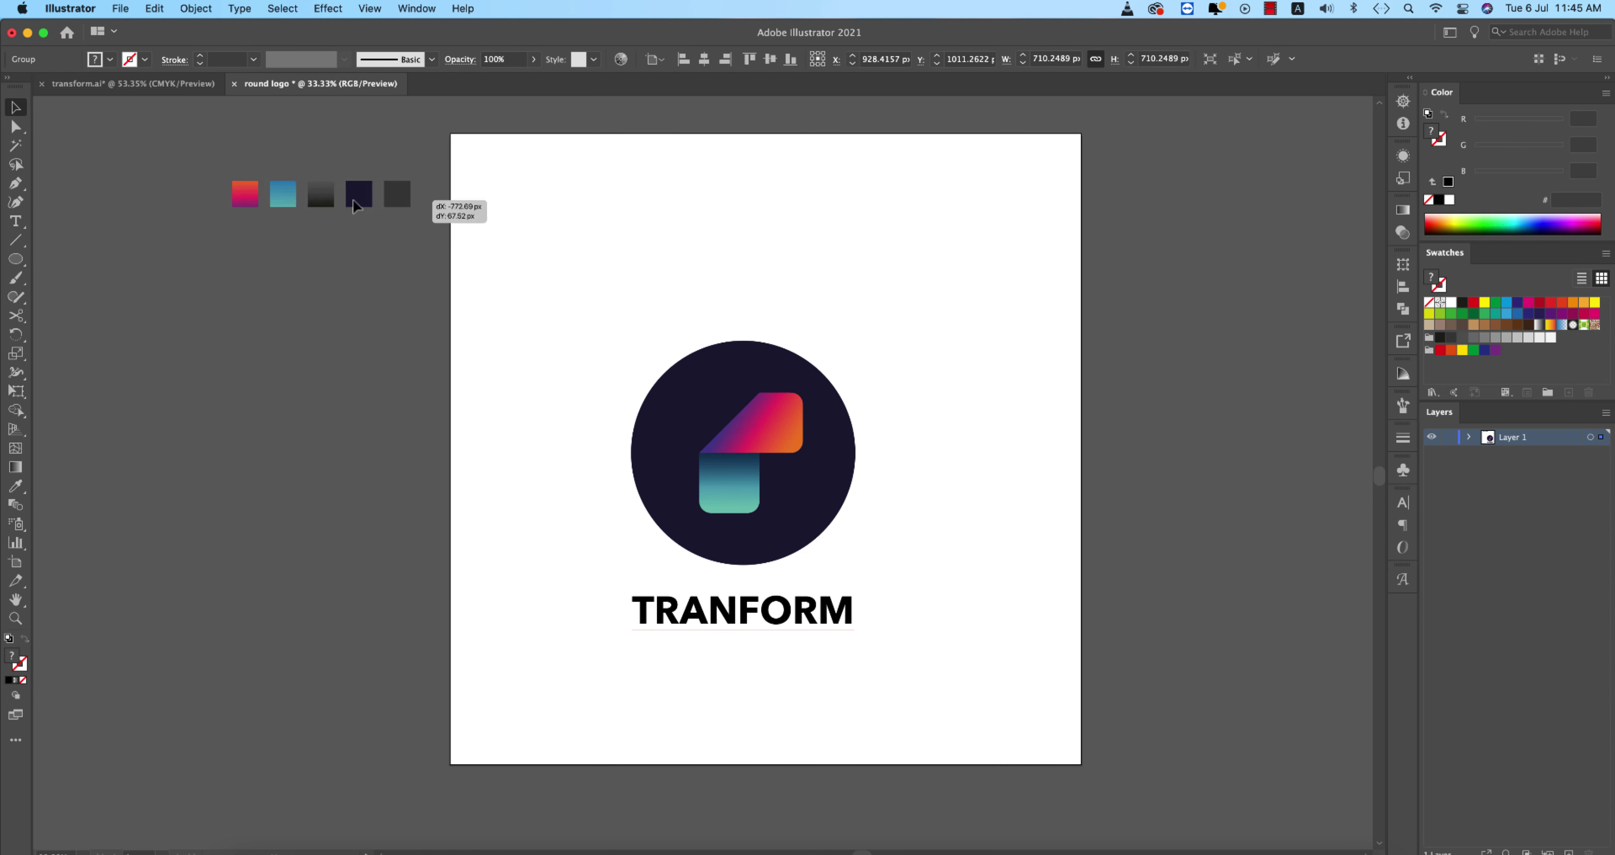
scroll(605, 496, "up", 2)
Group logo and text, centre them horizontally on the artboard, then ungroup.
left_click_drag(552, 371, 926, 730)
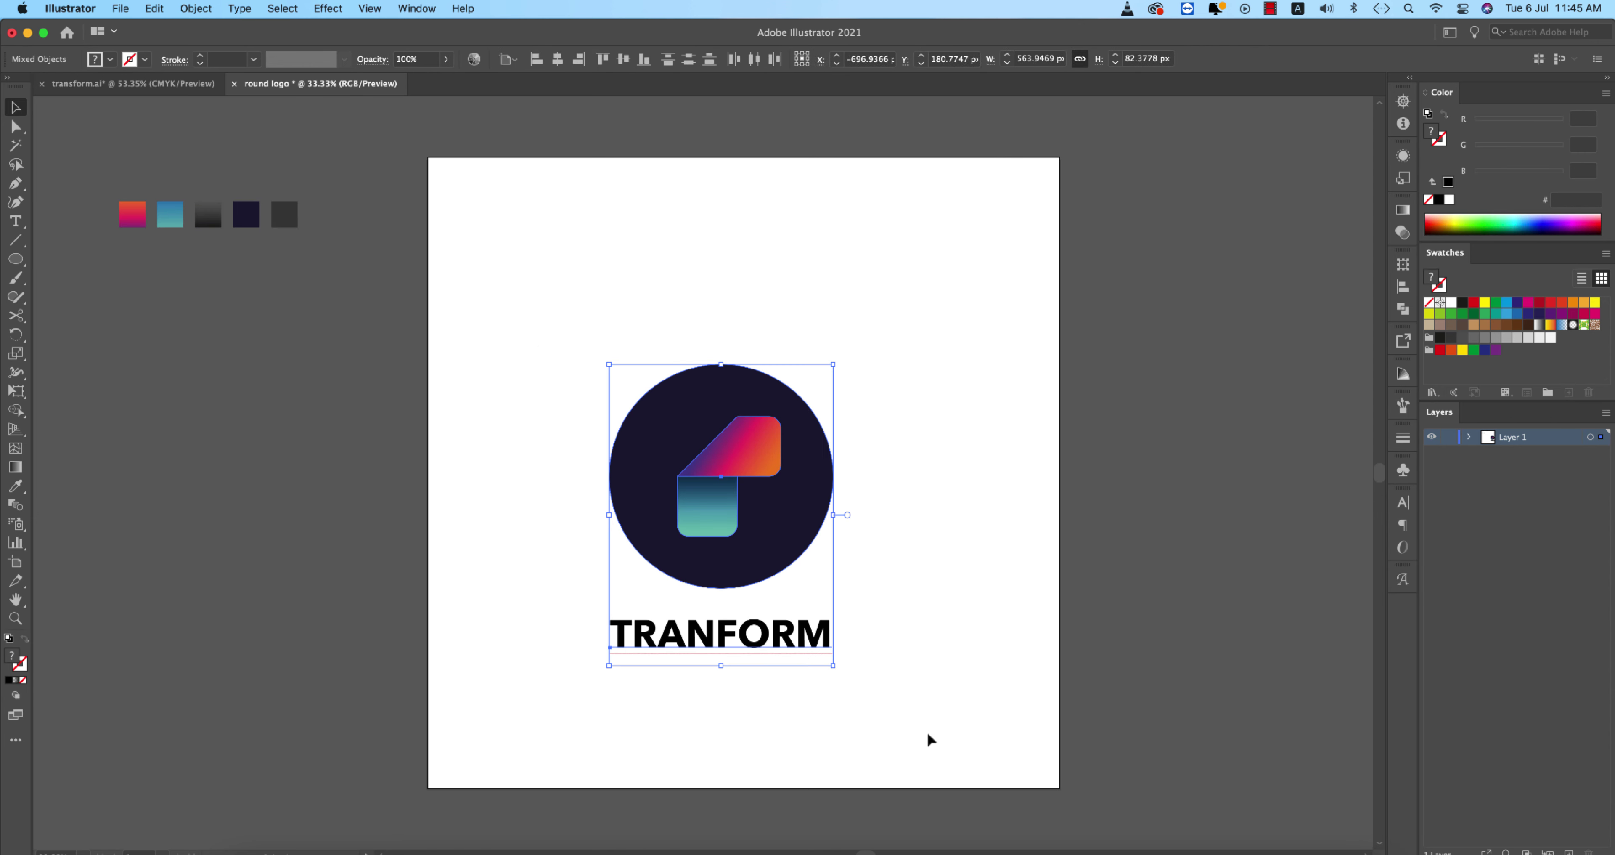
left_click_drag(808, 557, 808, 554)
key("super+g")
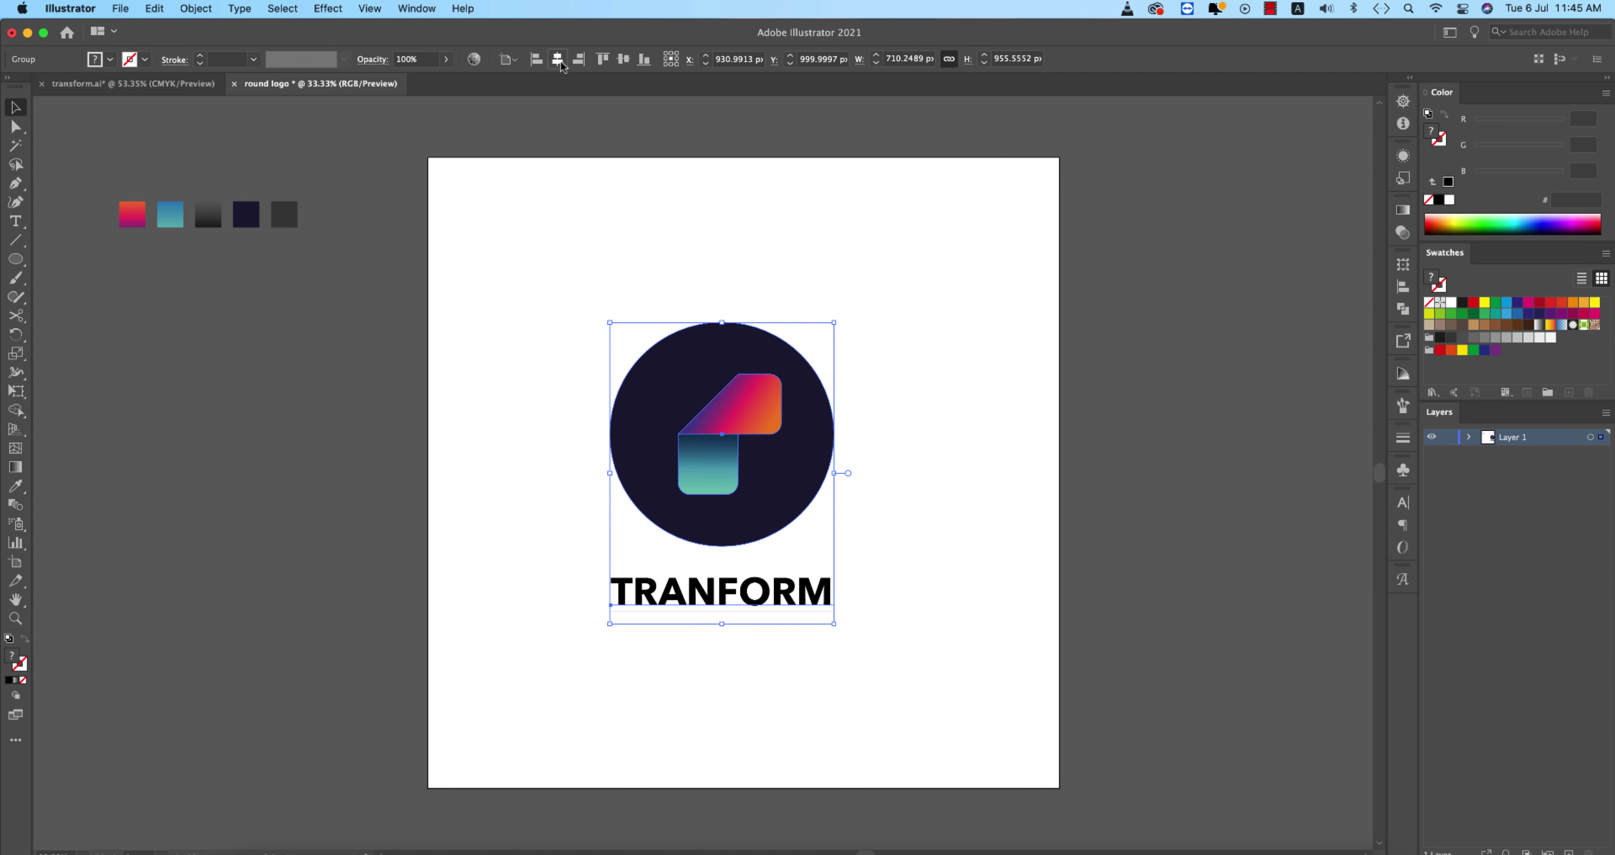
left_click_drag(820, 633, 842, 595)
right_click(842, 596)
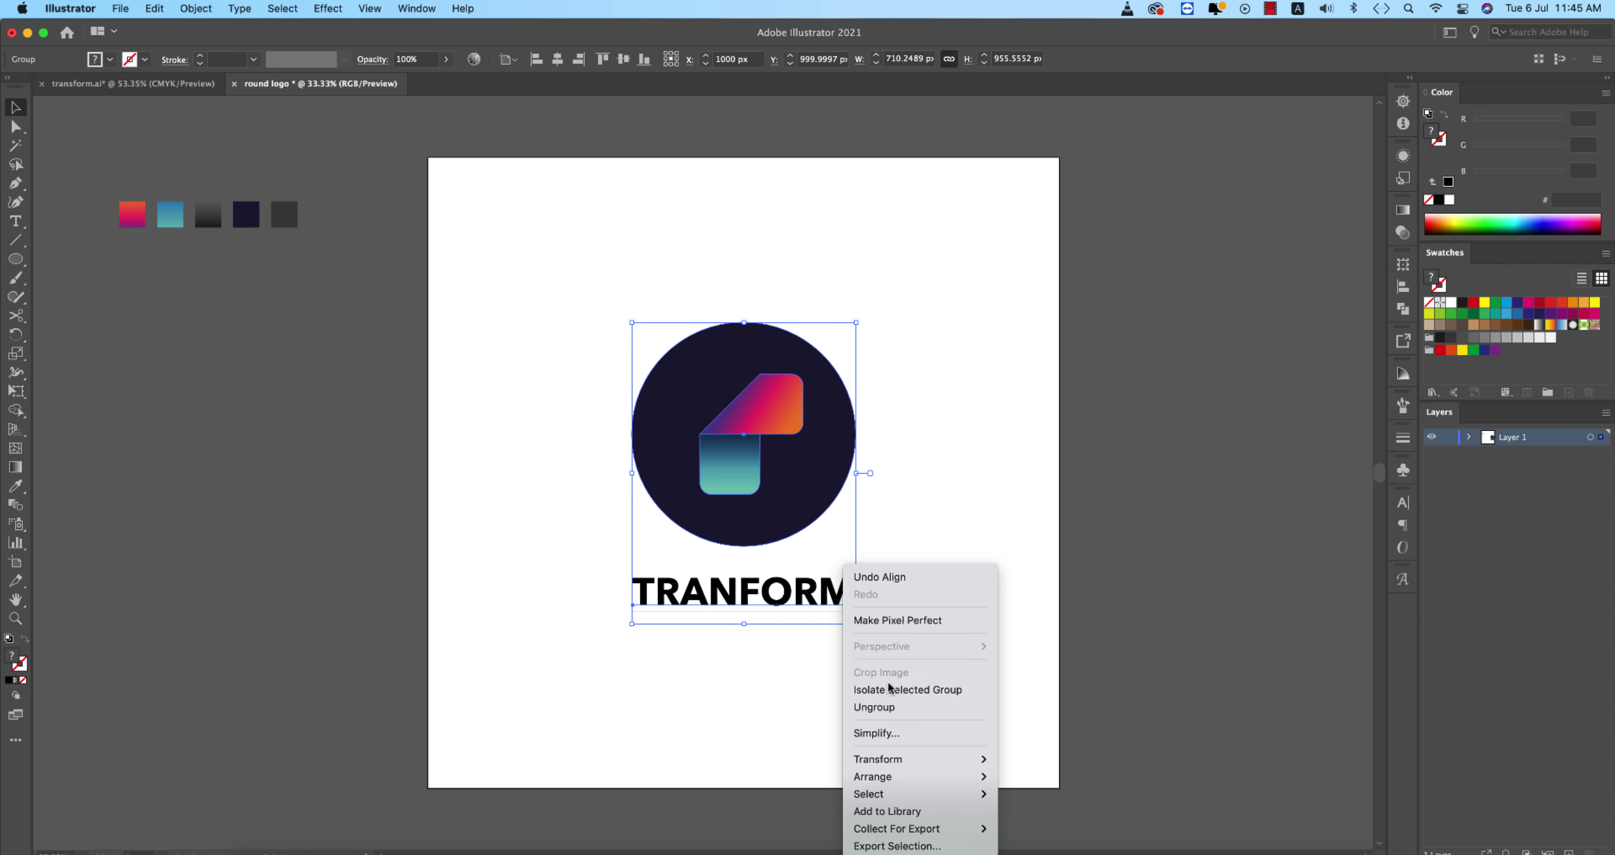
left_click(946, 705)
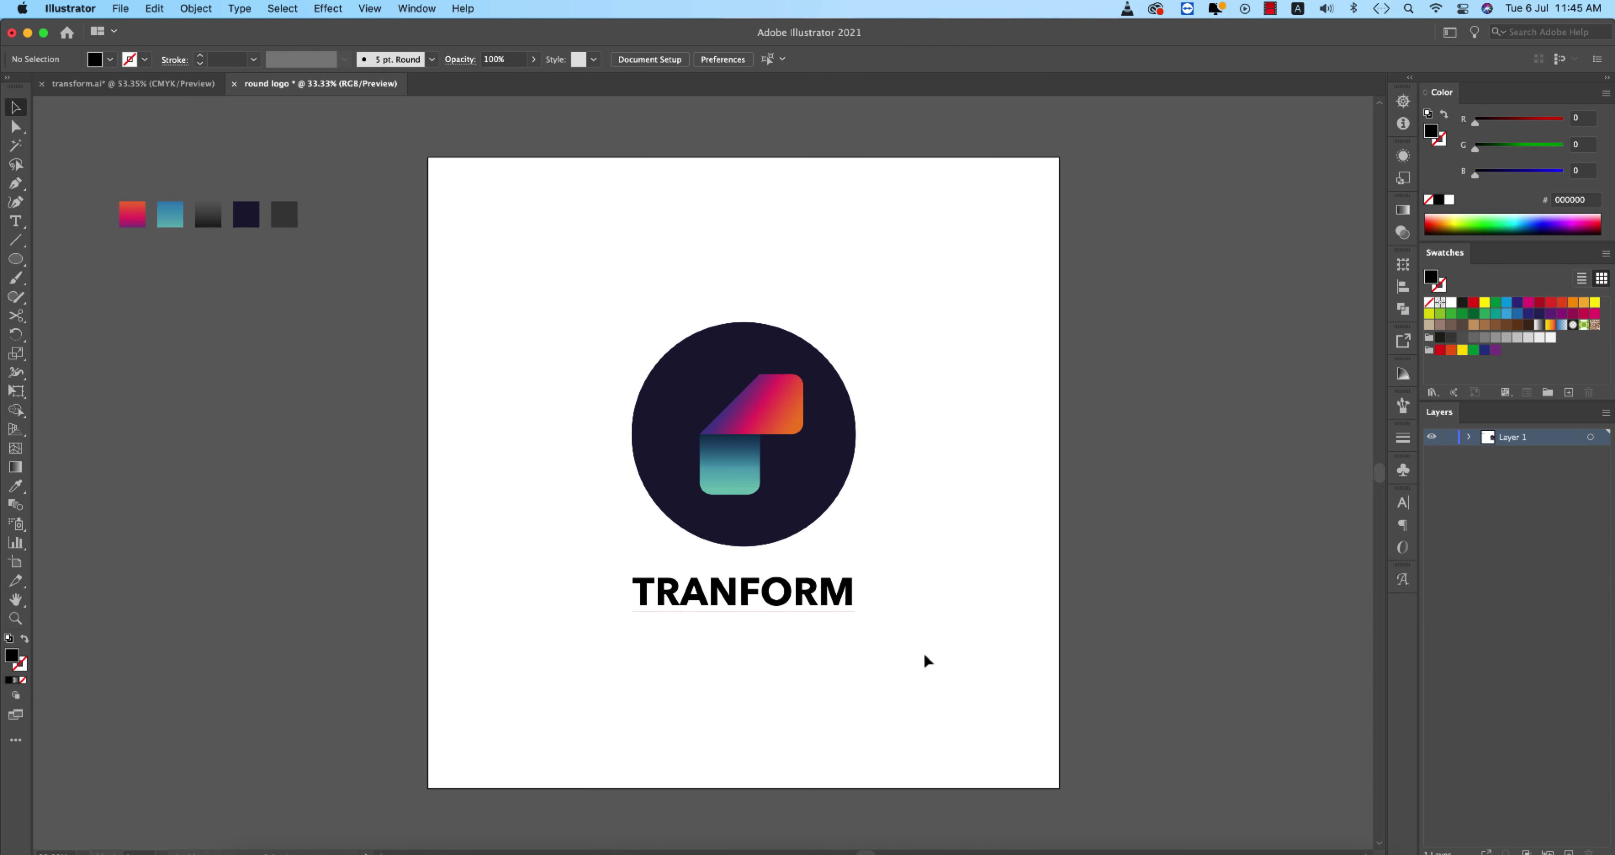
Copy the gradient mark out of the logo, half-size it, and place it top-left.
double_click(747, 458)
left_click(975, 510)
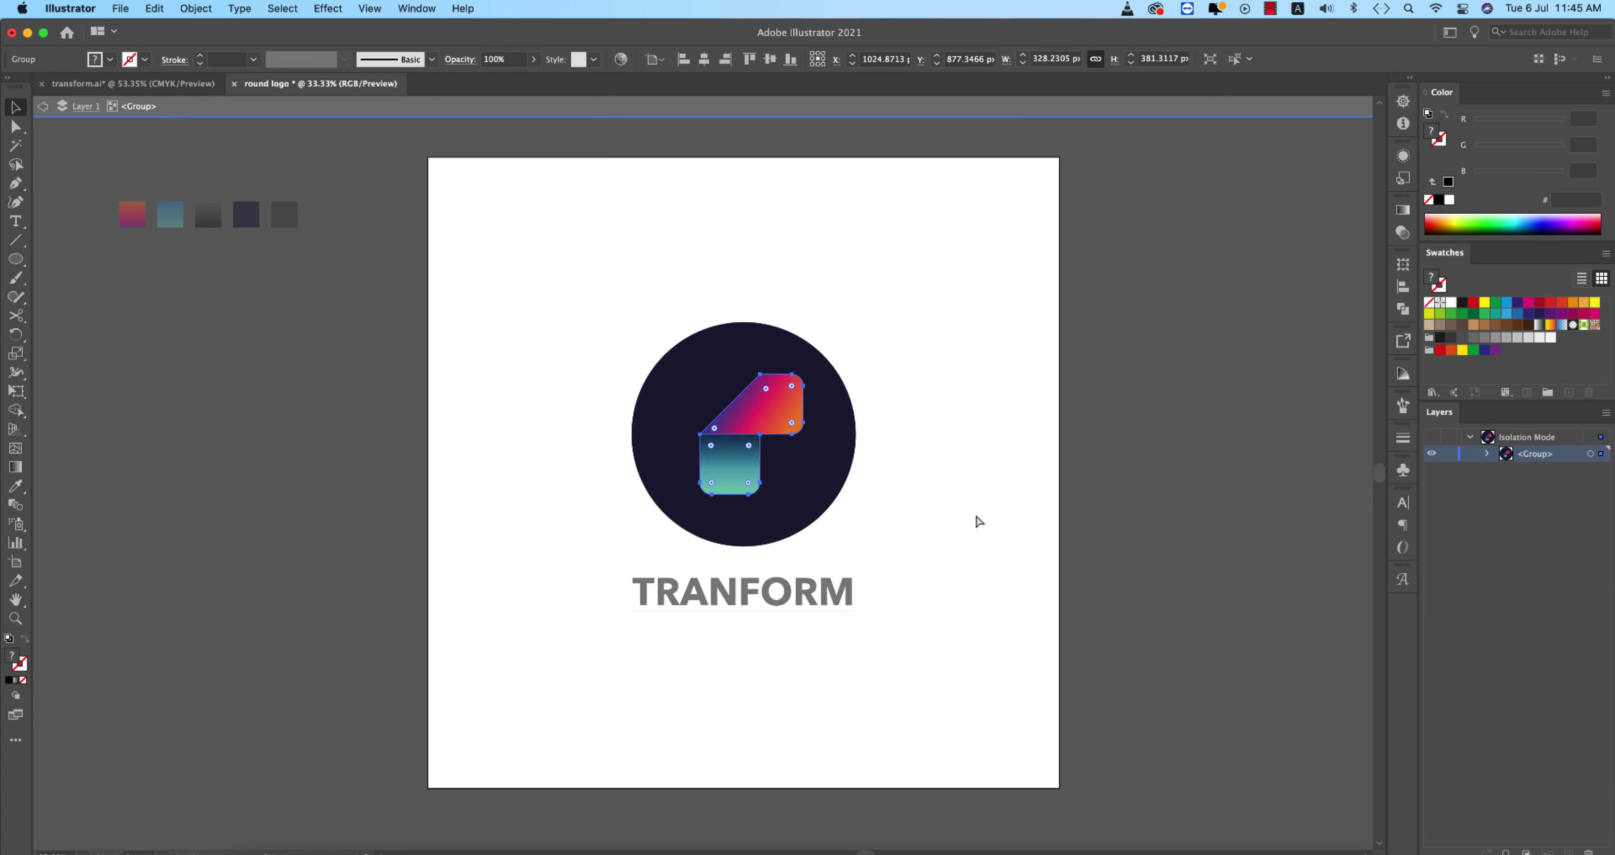
key("super+c")
double_click(973, 519)
key("super+v")
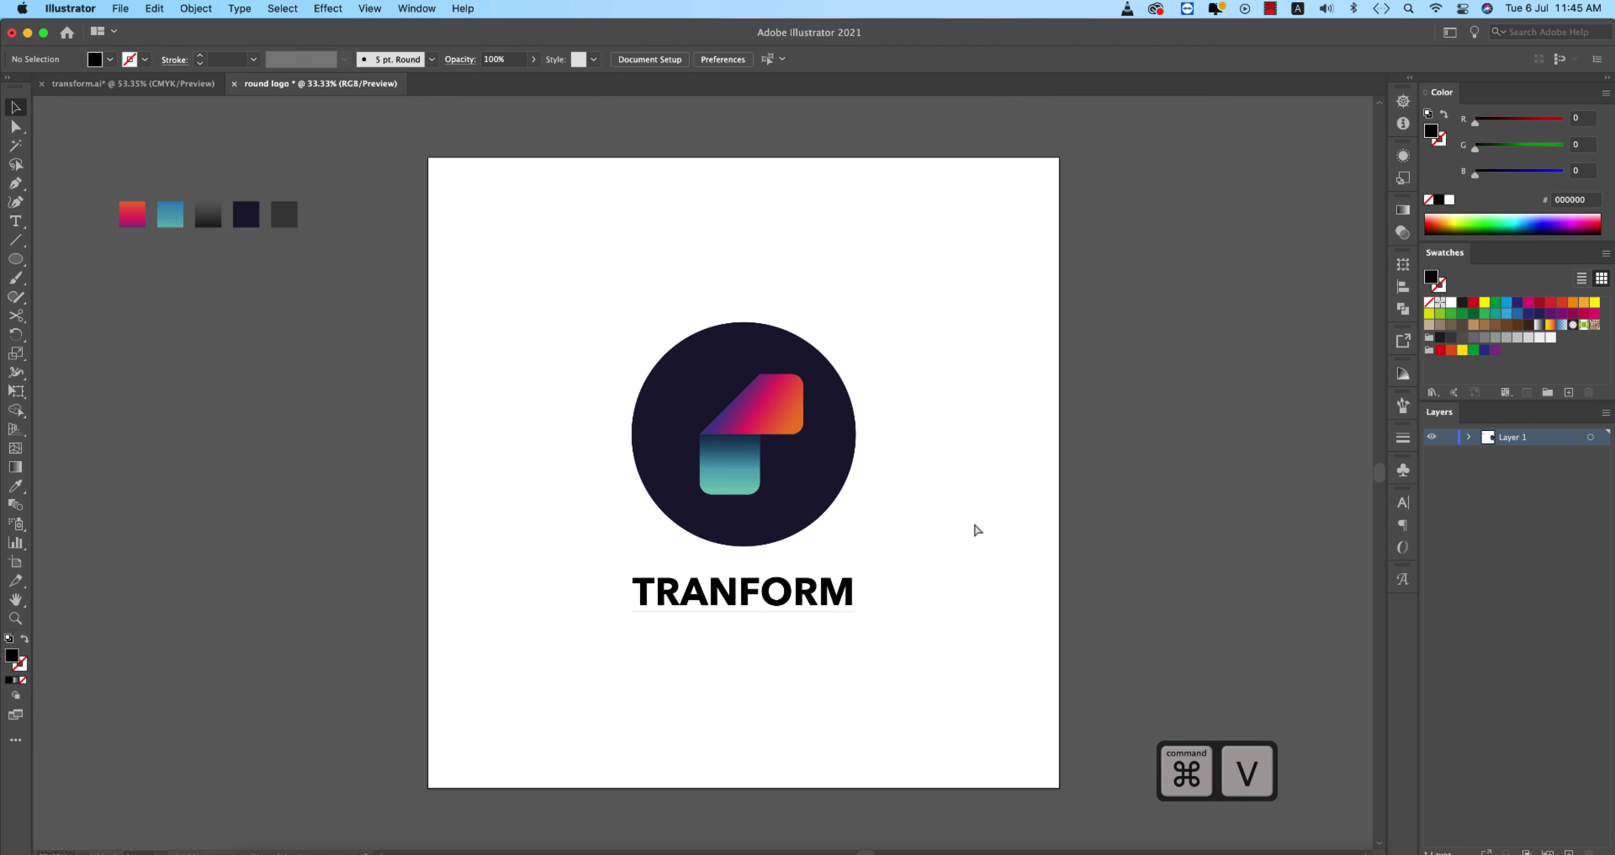
mouse_move(705, 443)
left_mouse_down()
mouse_move(558, 317)
mouse_move(506, 198)
mouse_move(489, 197)
left_mouse_up()
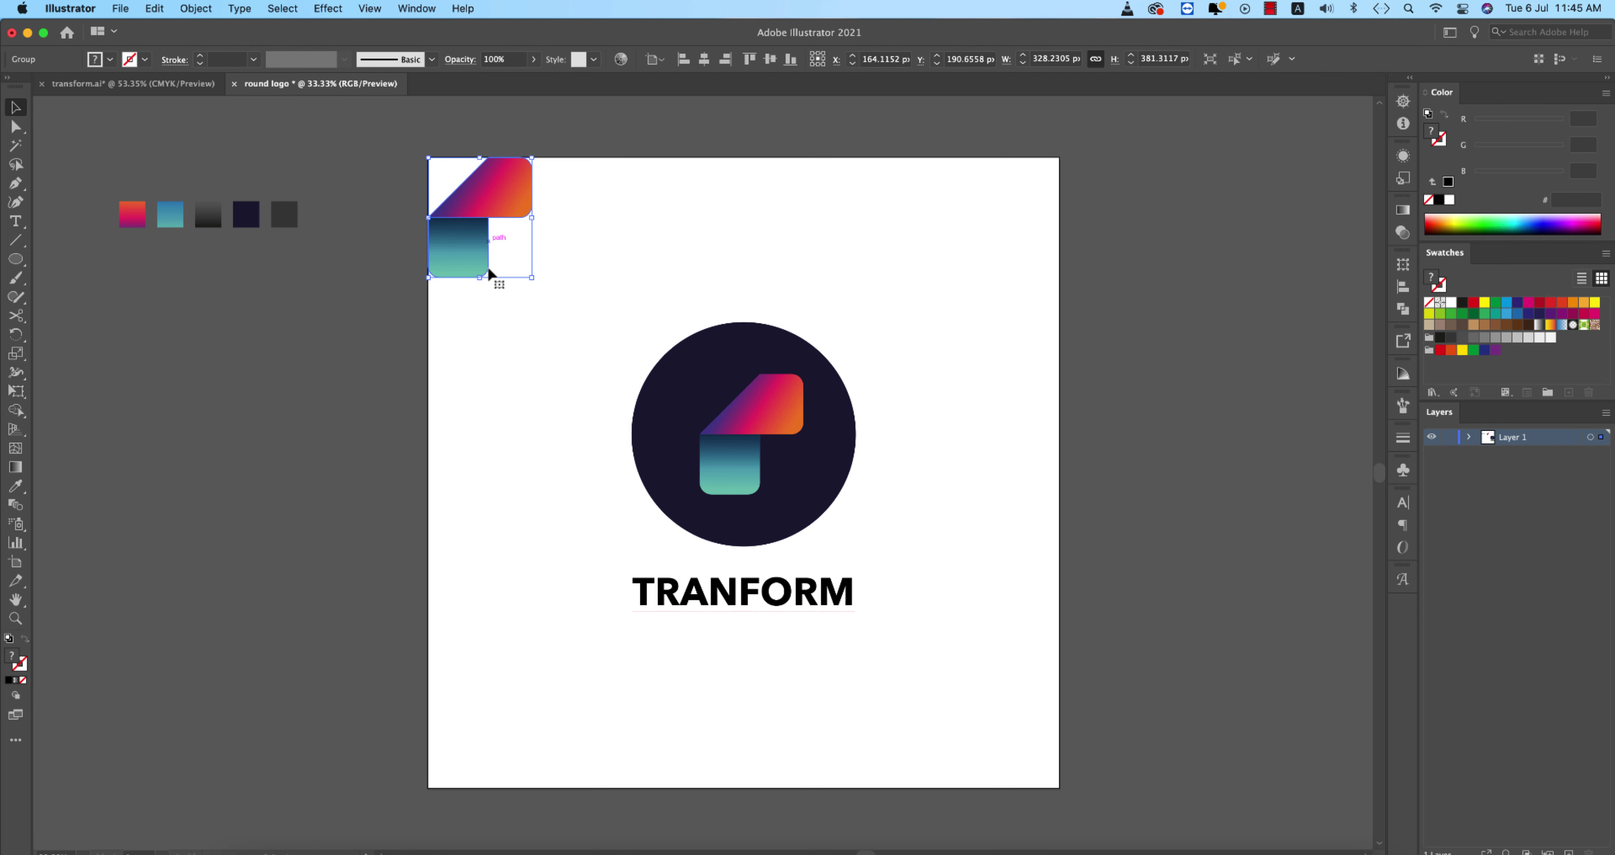
left_click_drag(533, 278, 490, 217)
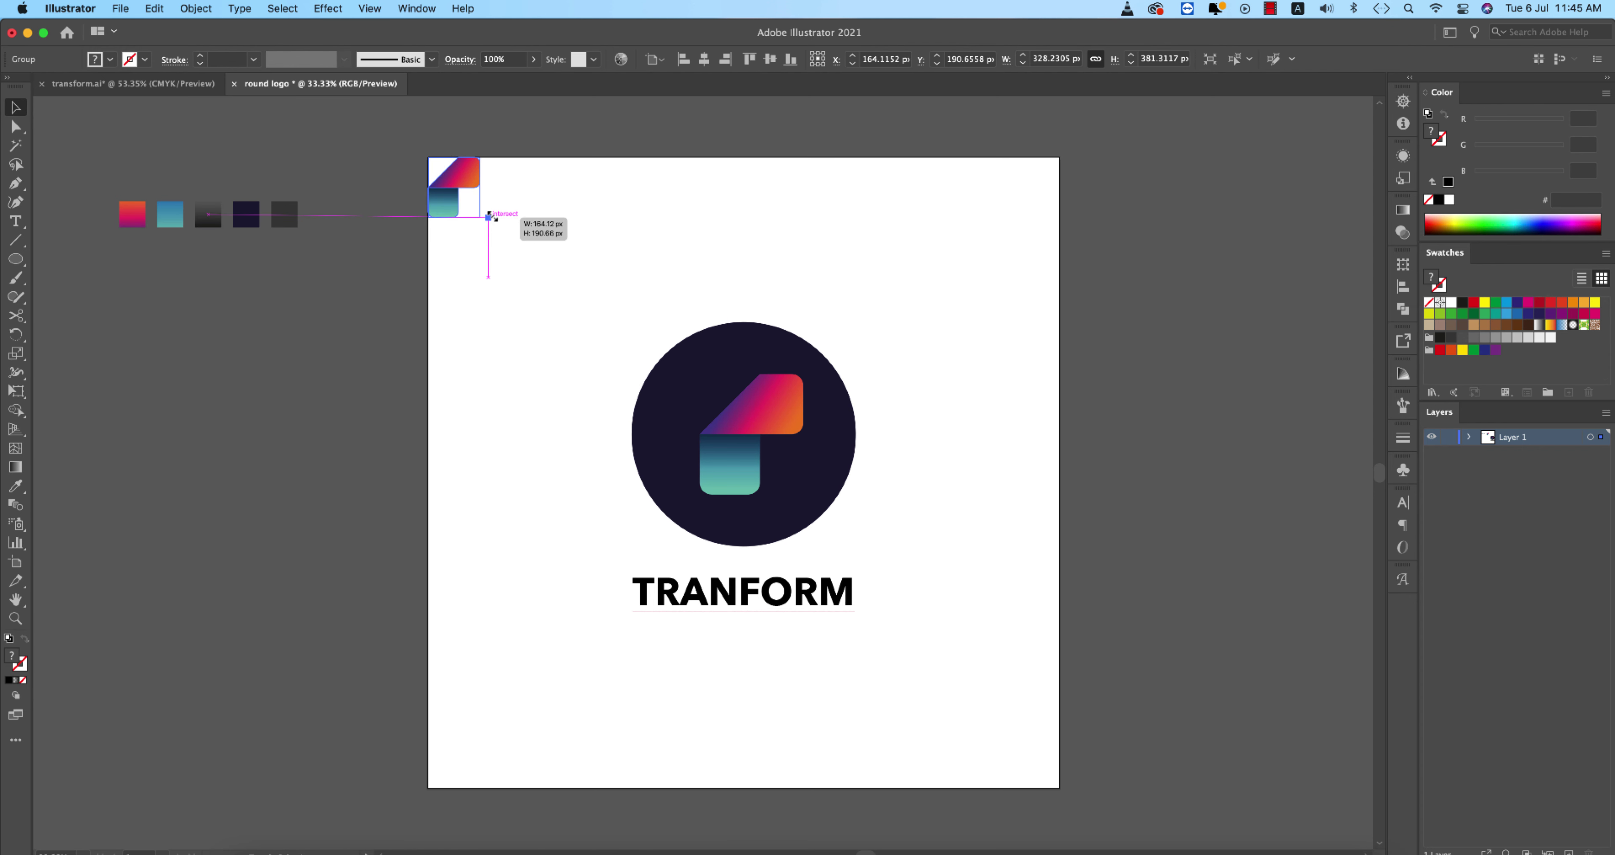
Duplicate the small mark to the artboard's top-right and bottom-right corners.
scroll(491, 226, "up", 5)
scroll(638, 458, "left", 5)
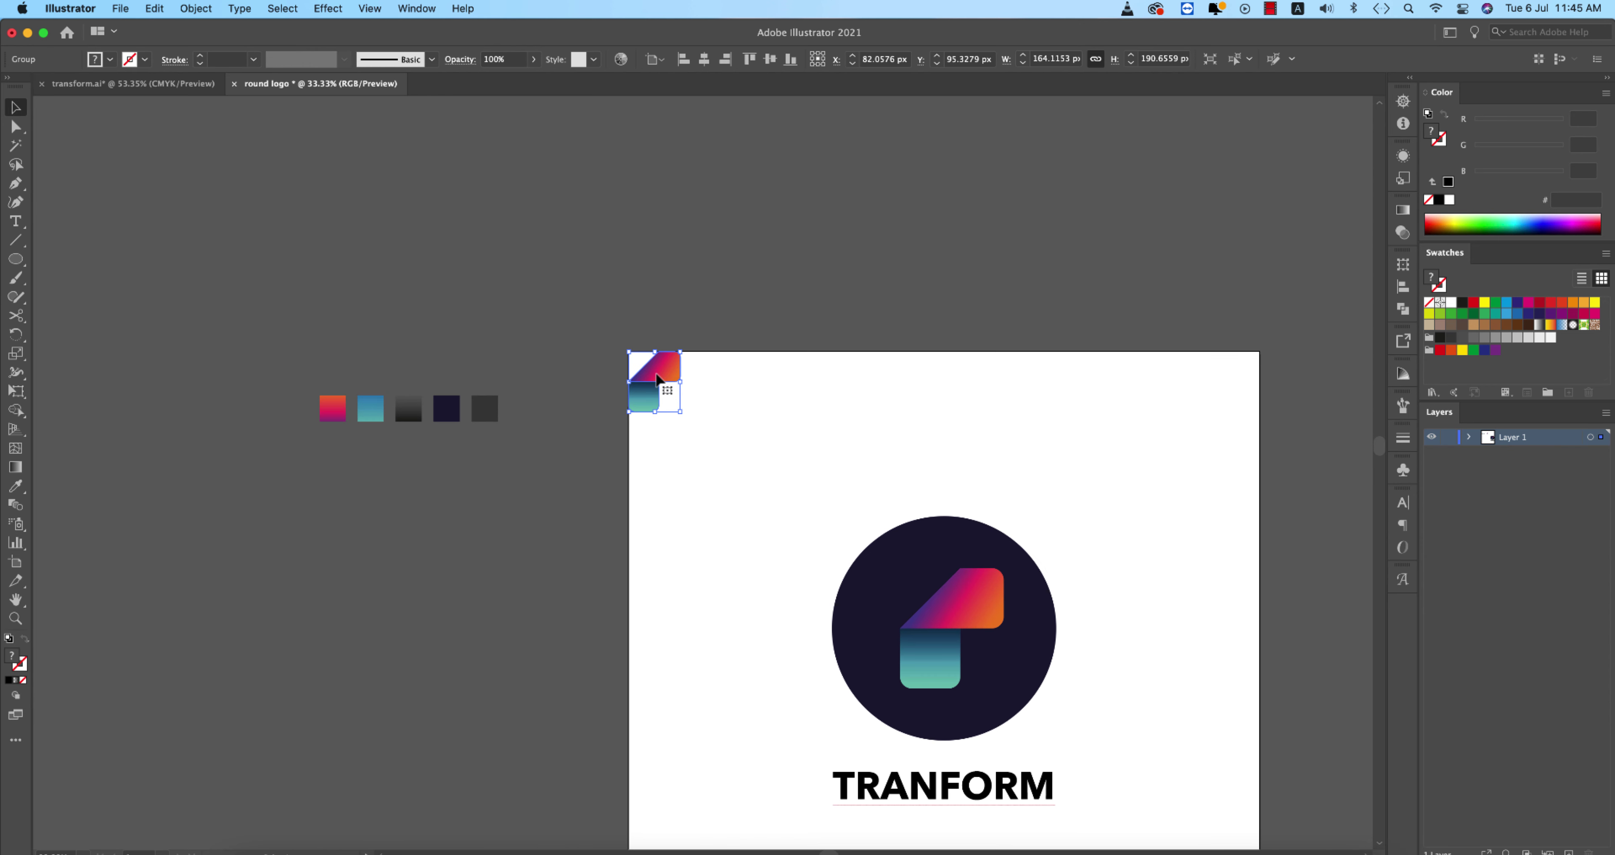
scroll(668, 404, "up", 3)
scroll(668, 403, "up", 2)
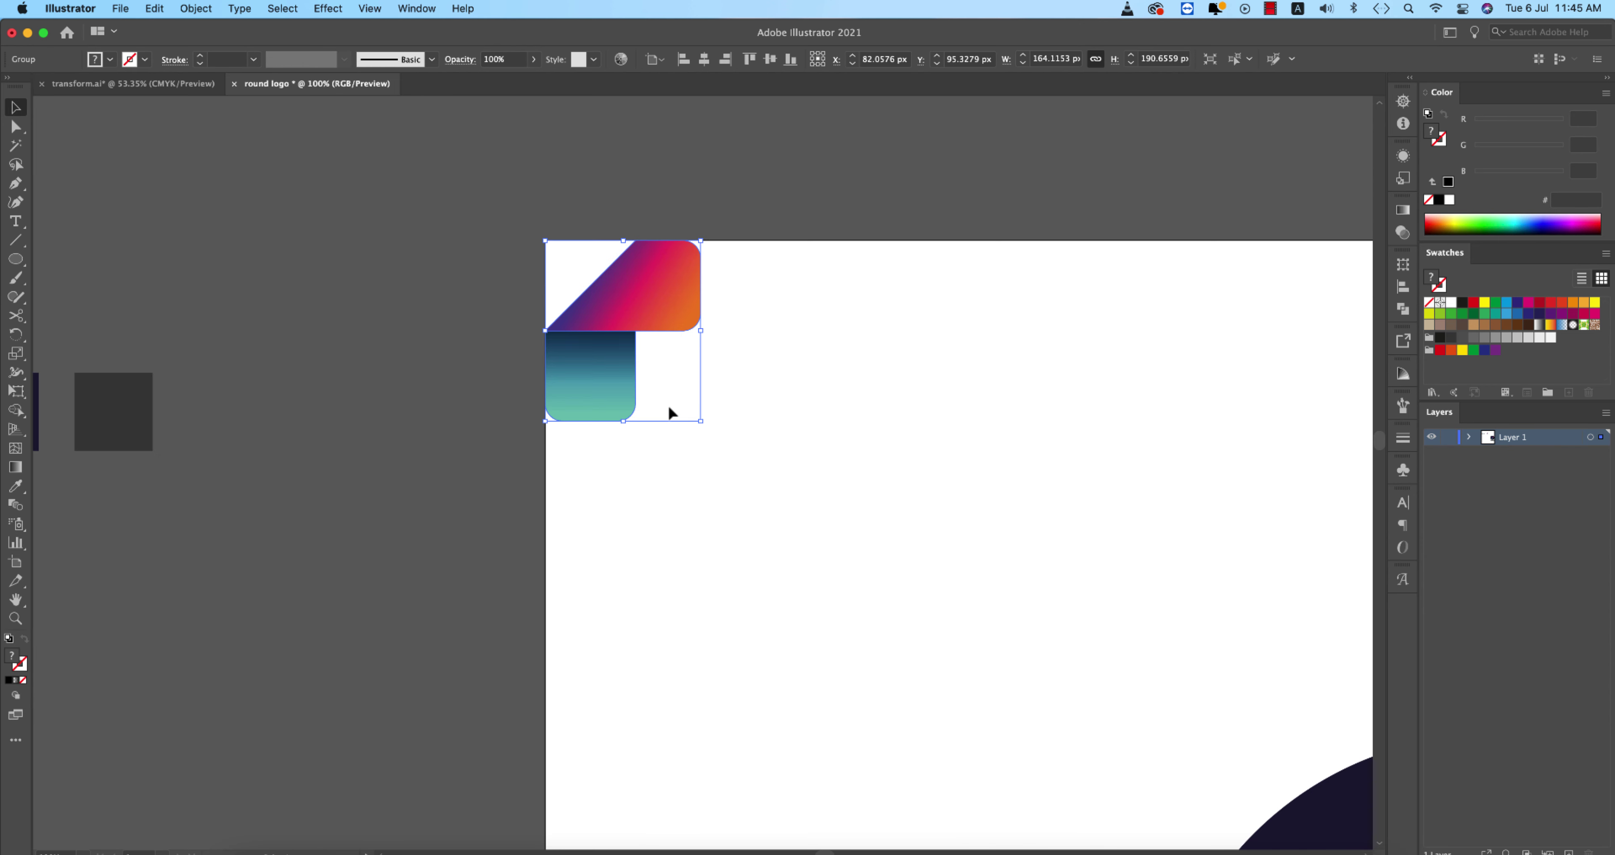
scroll(668, 403, "down", 5)
left_click_drag(828, 513, 685, 407)
left_click_drag(529, 275, 1110, 295)
scroll(1019, 389, "down", 2)
scroll(1018, 389, "right", 1)
scroll(1018, 389, "down", 1)
mouse_move(1041, 188)
left_mouse_down()
mouse_move(1001, 751)
mouse_move(1016, 746)
mouse_move(443, 745)
left_mouse_up()
left_click(685, 717)
Move TRANFORM lower and position a small mark just below the circle.
left_click(845, 568)
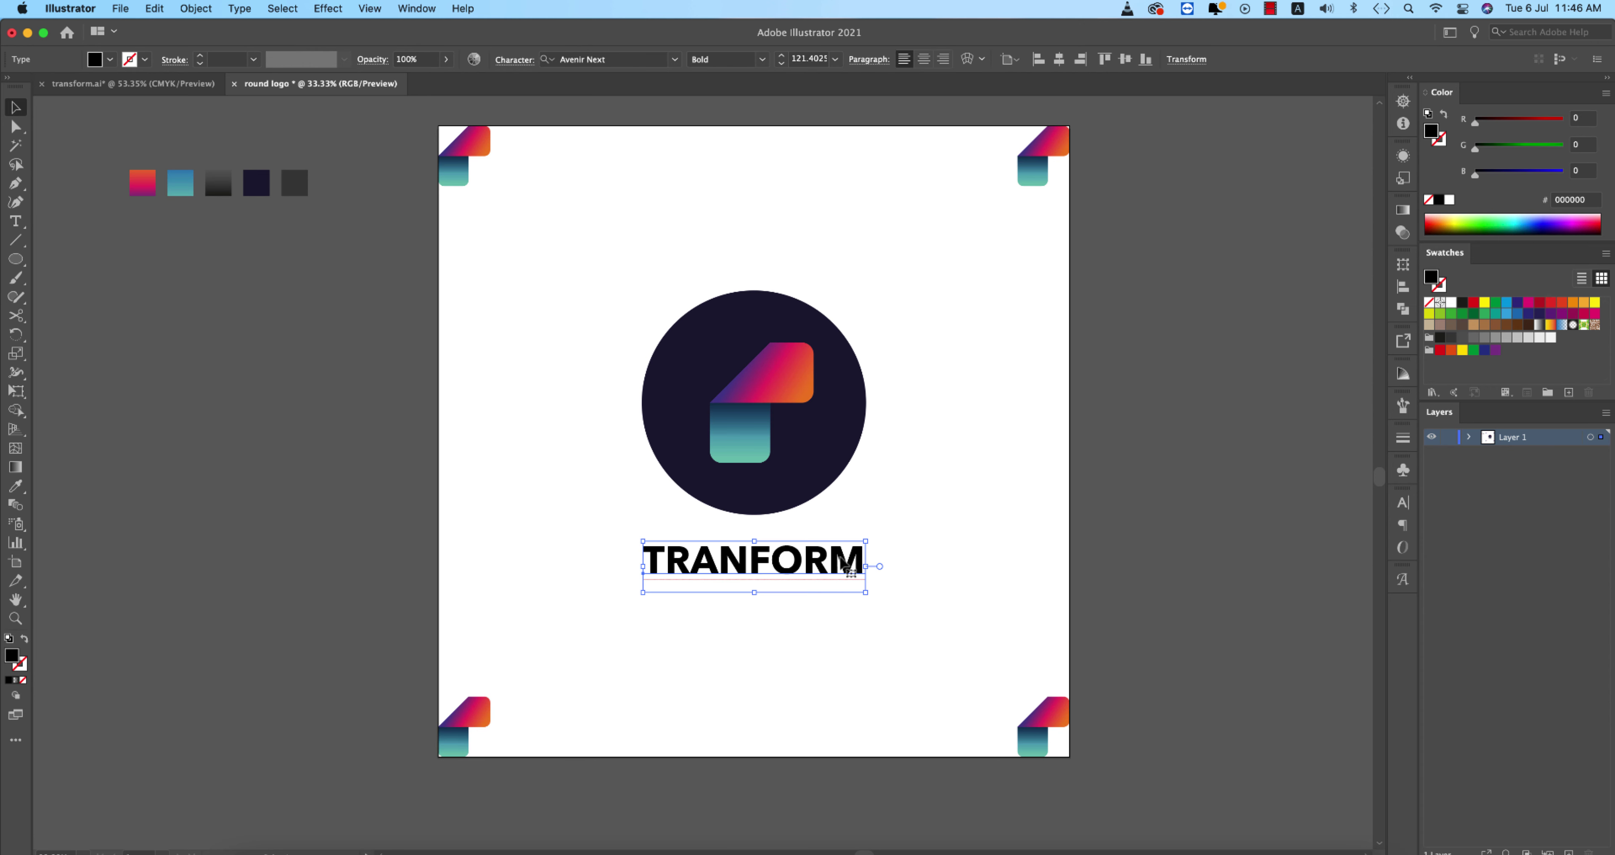
left_click(1046, 727)
left_click_drag(753, 561, 753, 620)
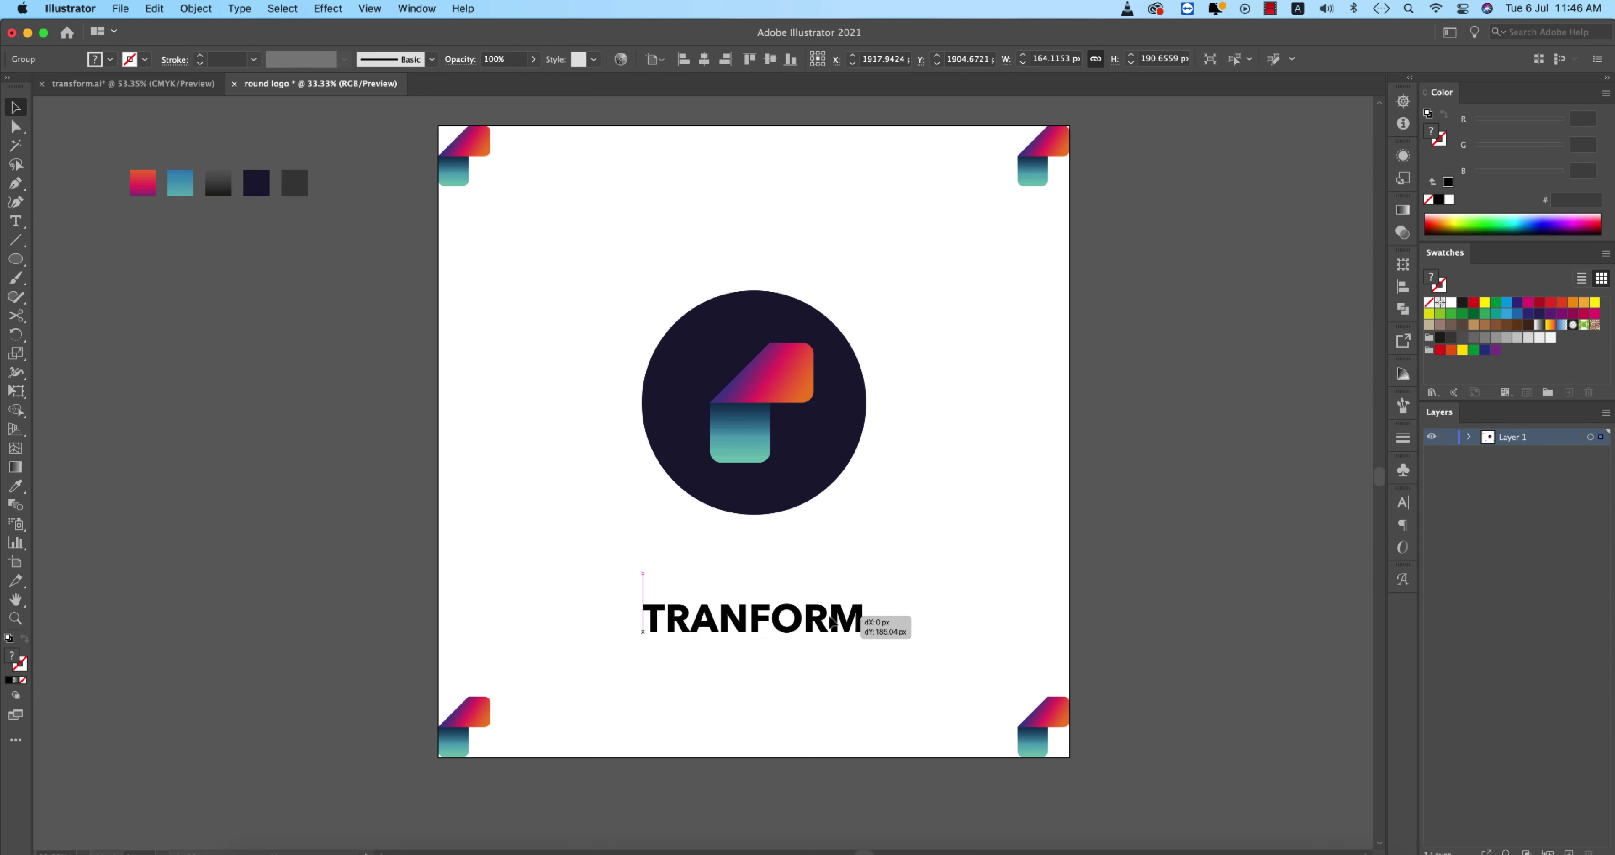
left_click_drag(1045, 727, 945, 627)
left_click_drag(859, 562, 753, 552)
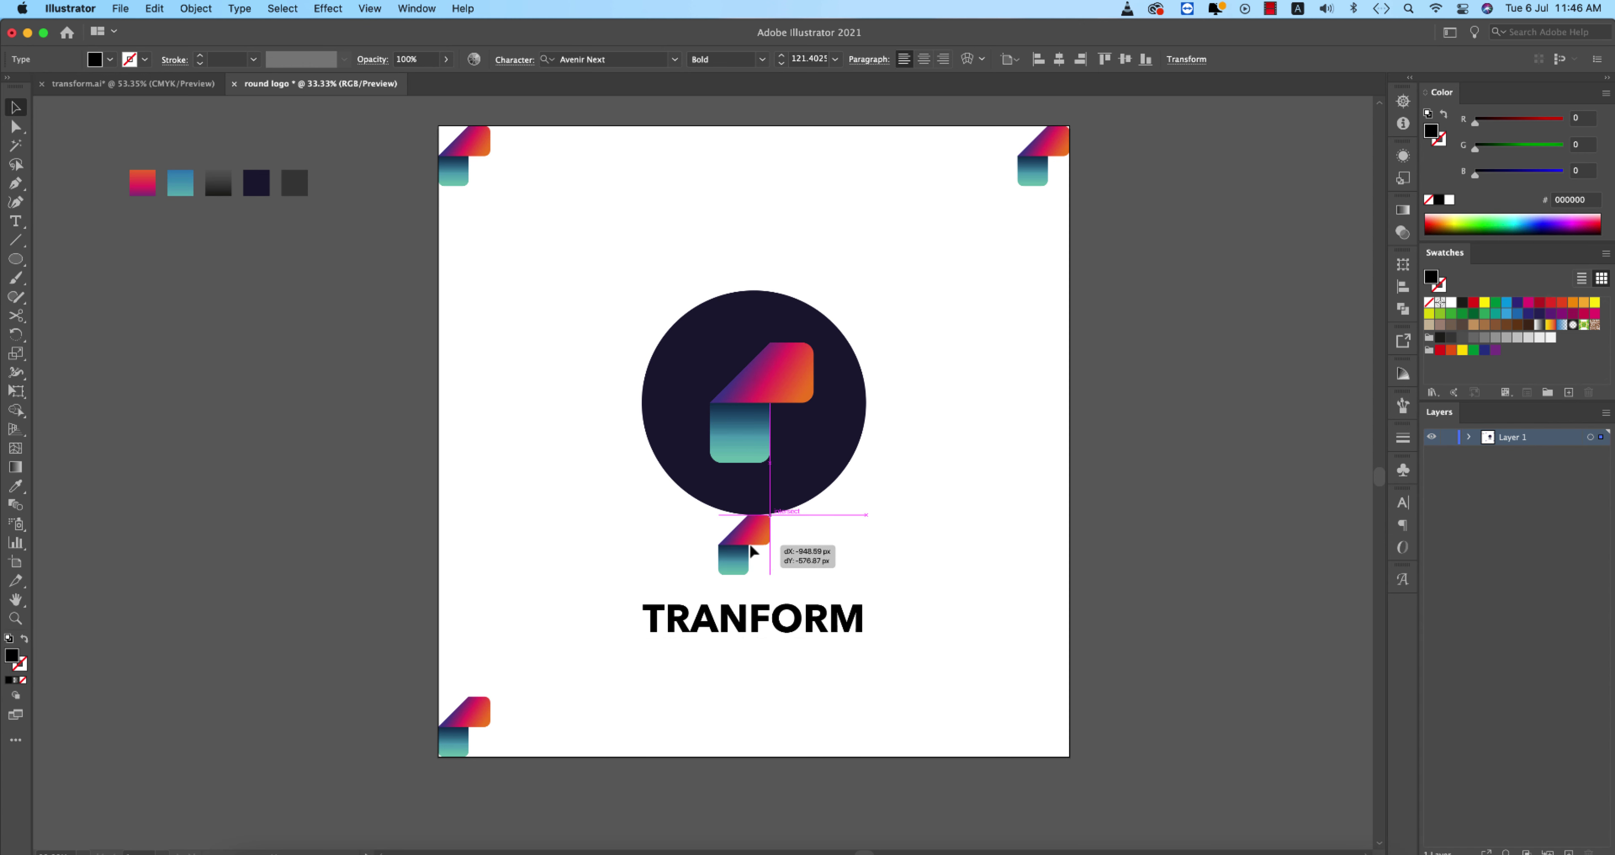
Move TRANFORM up under the small mark, centre it with the circle, and recopy a bottom-right mark.
left_click_drag(753, 552, 753, 551)
left_click_drag(761, 618, 760, 588)
left_click(817, 475, "shift")
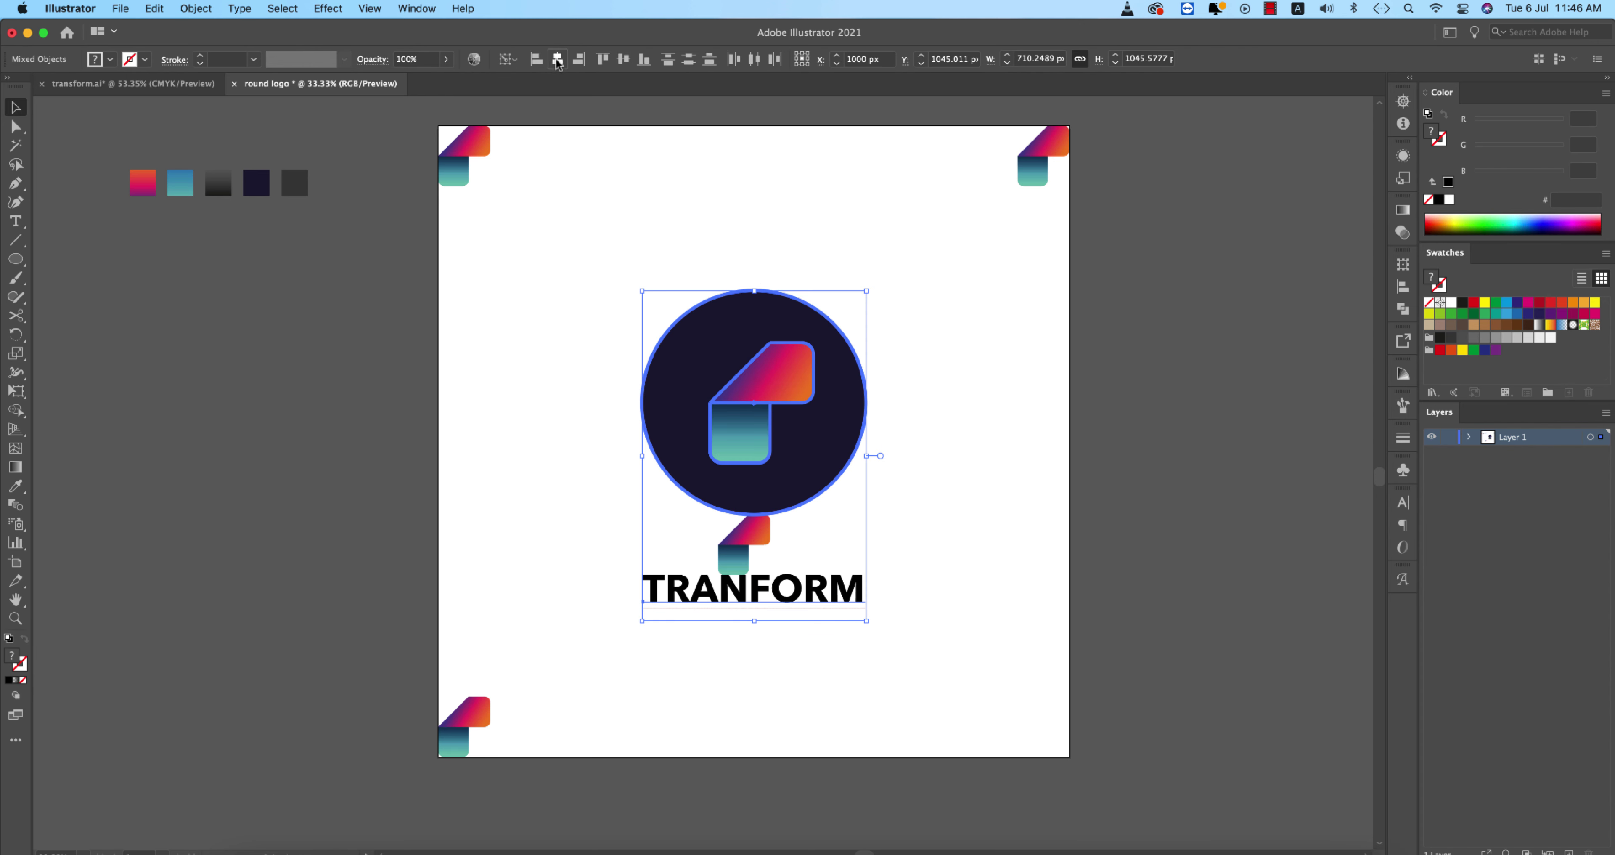
left_click(930, 520)
left_click_drag(771, 542, 1057, 721)
Enlarge the circle, small mark and TRANFORM together to about 1132 px wide.
left_click(1141, 724)
left_click(840, 589)
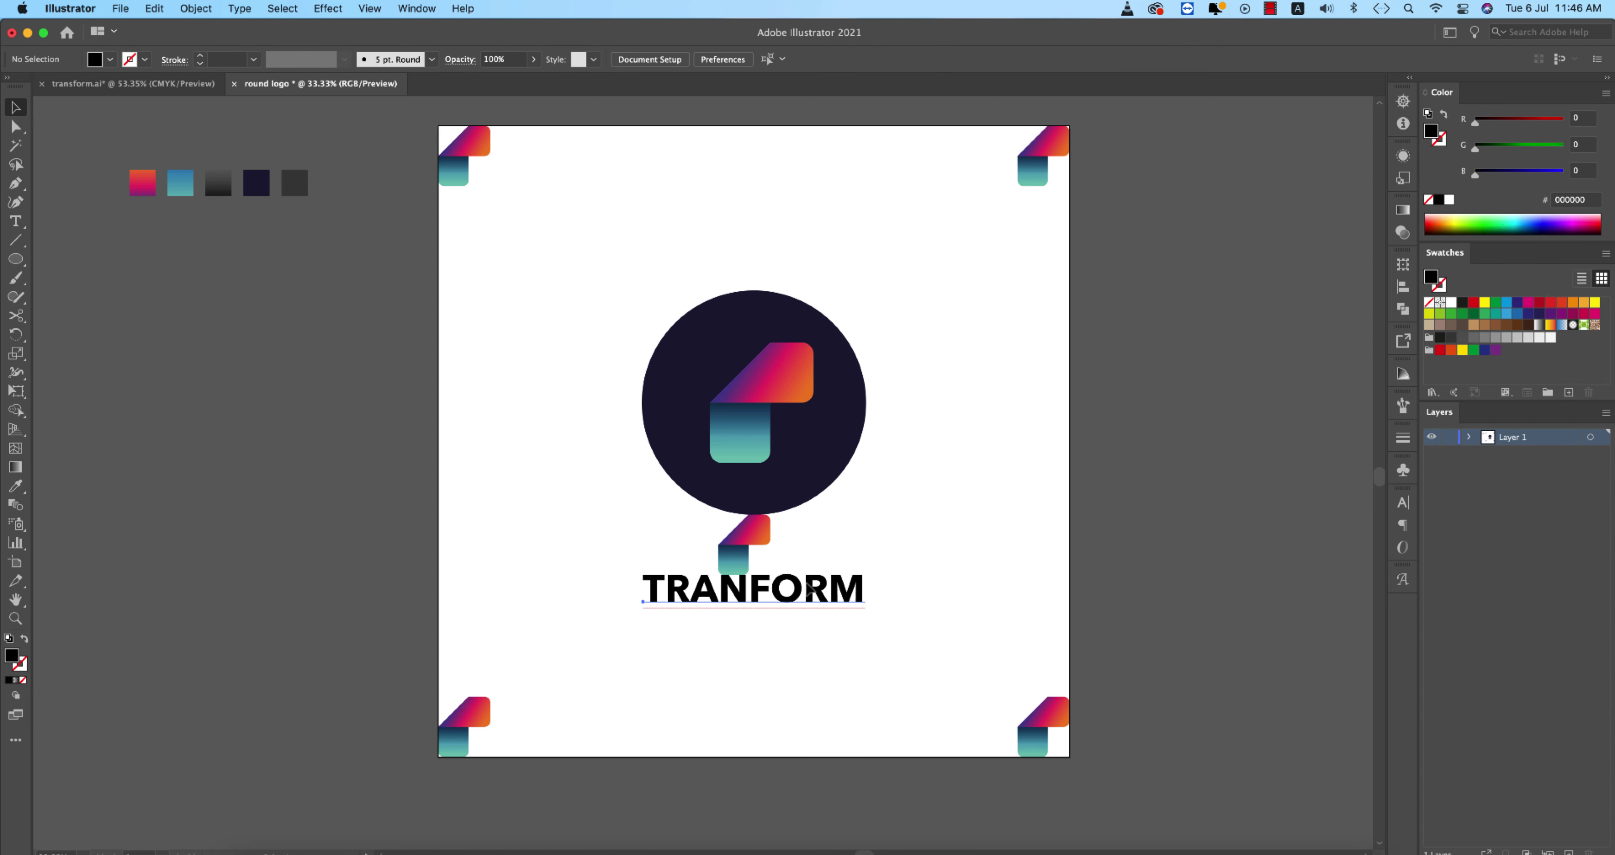
left_click(771, 538, "shift")
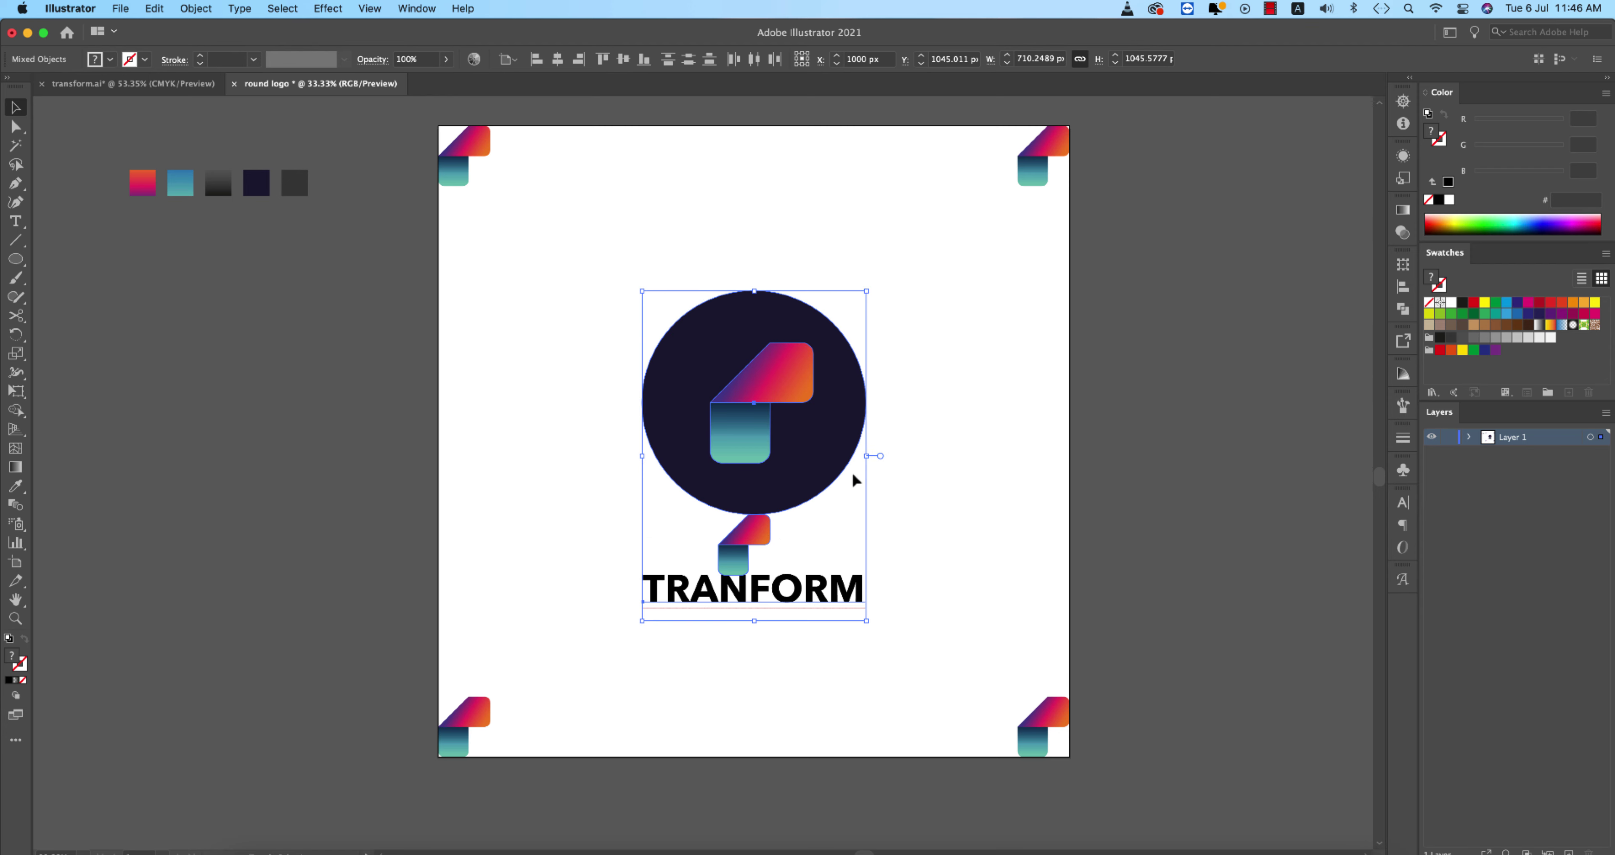
mouse_move(864, 457)
left_mouse_down()
mouse_move(965, 467)
mouse_move(973, 449)
left_mouse_up()
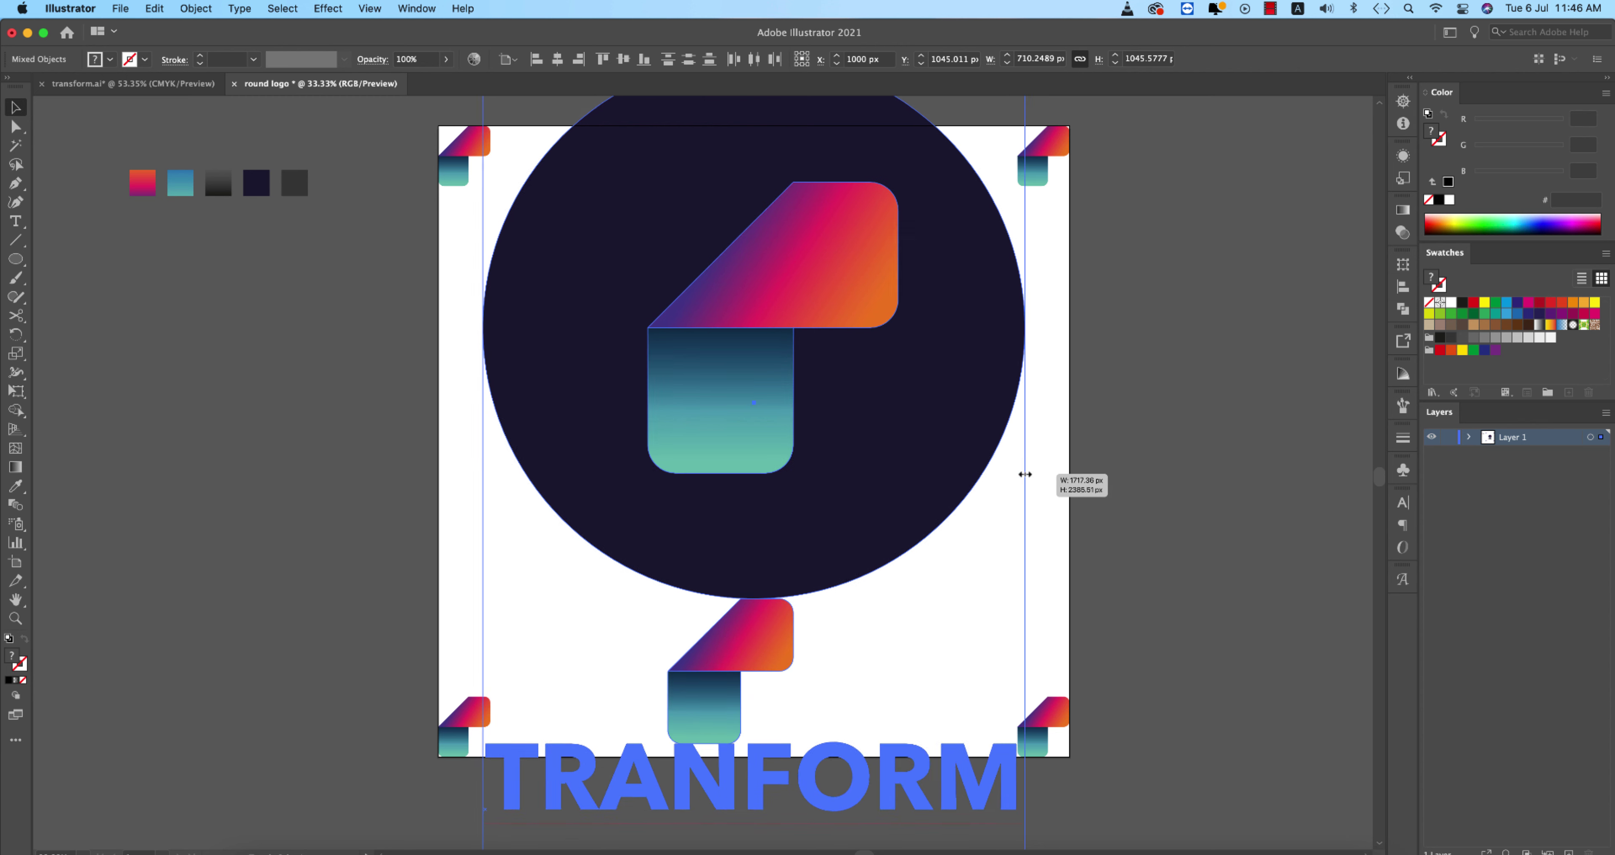
left_click_drag(973, 449, 933, 456)
left_click(1021, 426)
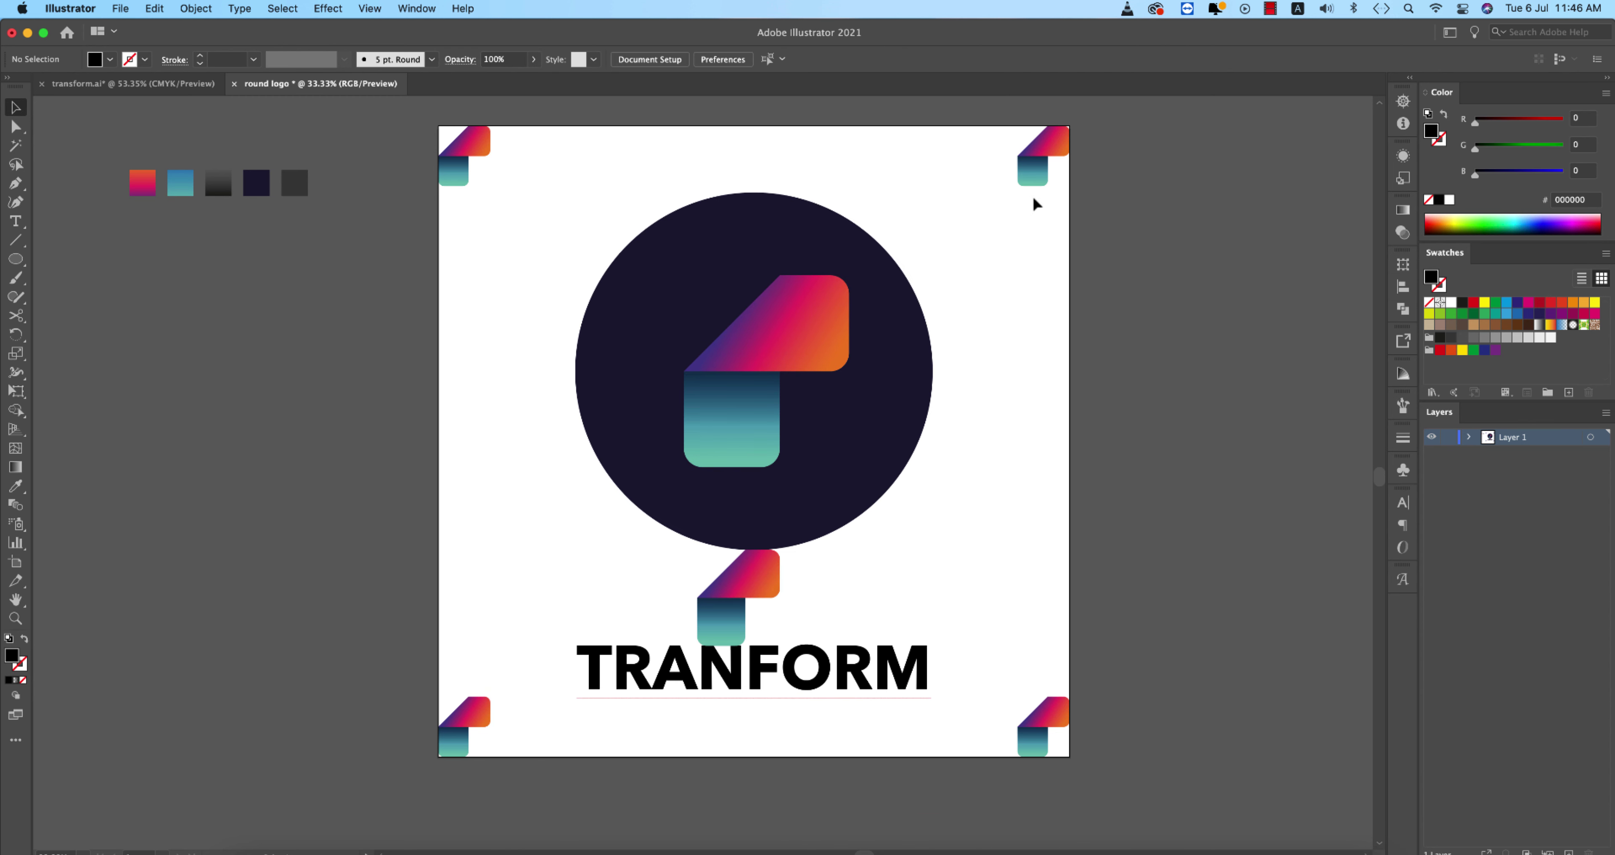
left_click(1031, 171)
Show rulers and drag top, bottom, left and right guides to the corner marks' inner edges.
key("super+r")
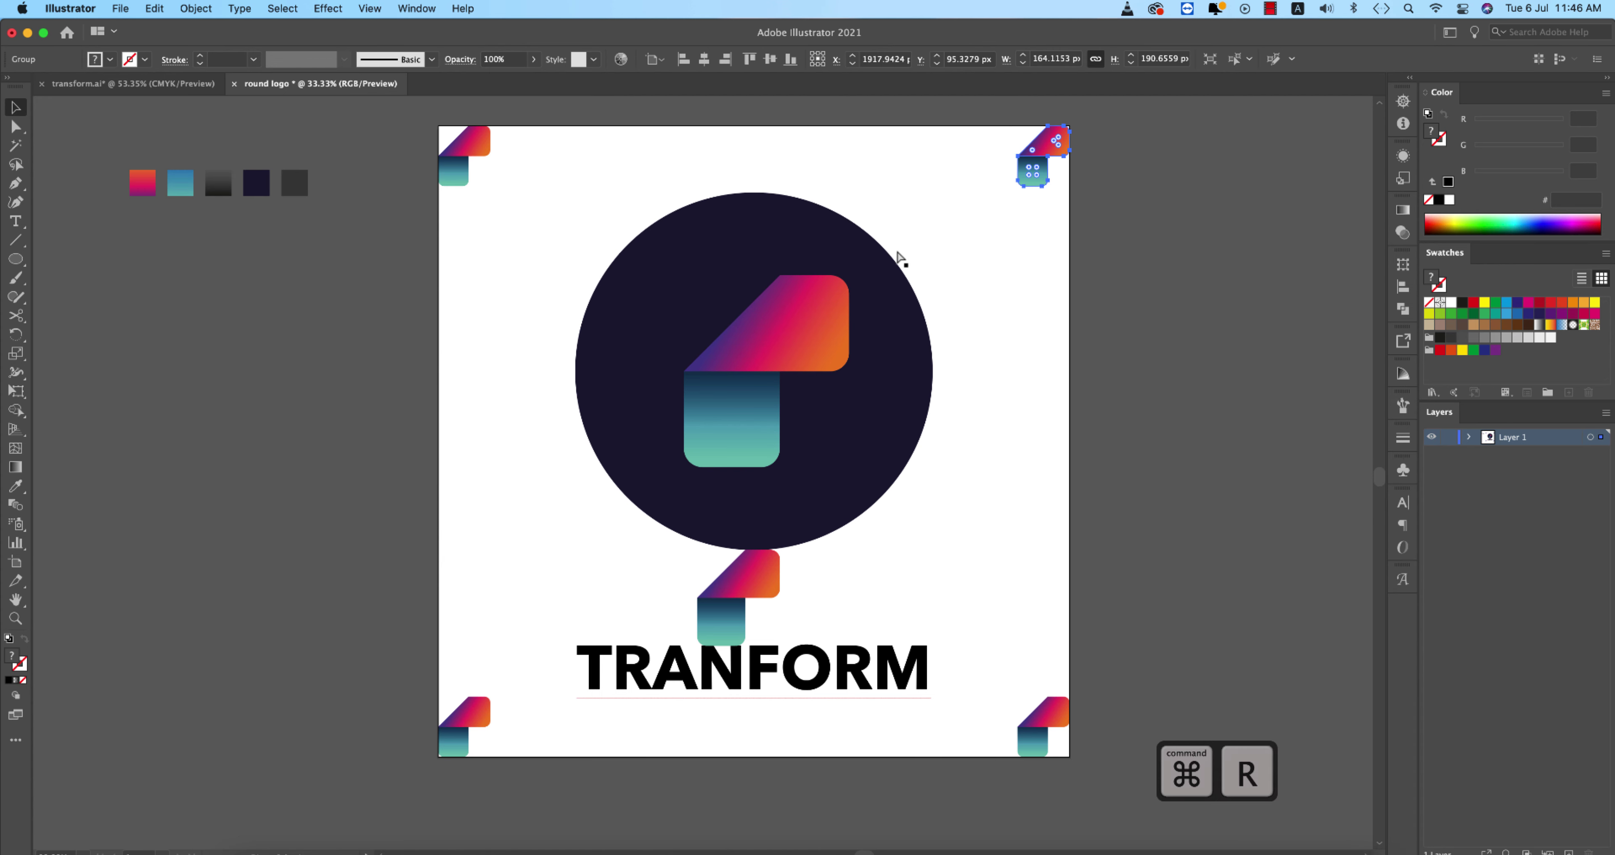
left_click_drag(784, 111, 804, 194)
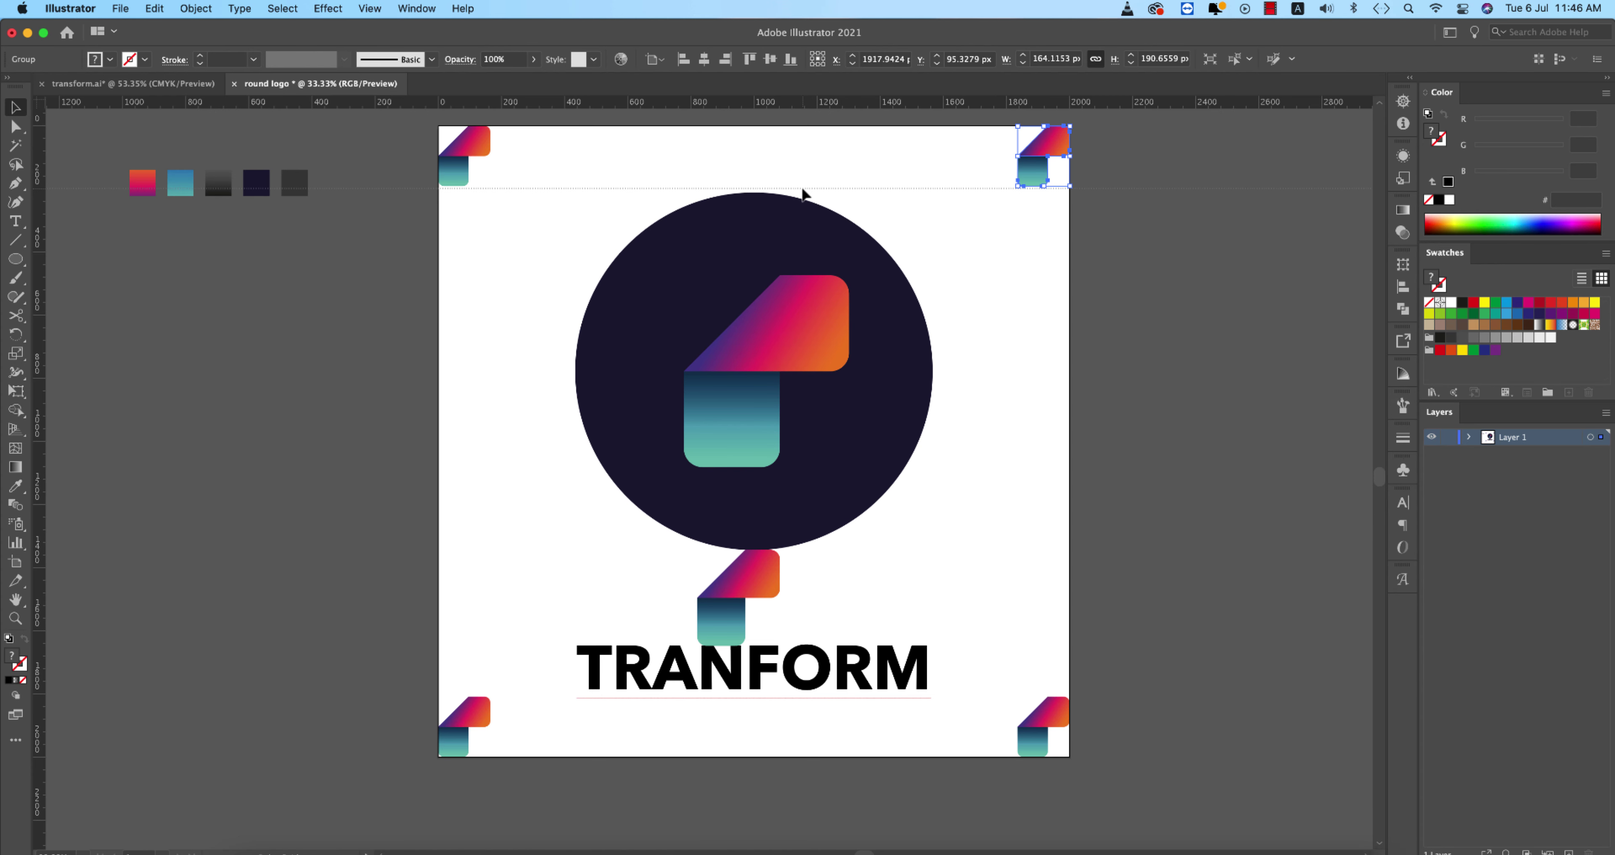
left_click(803, 186)
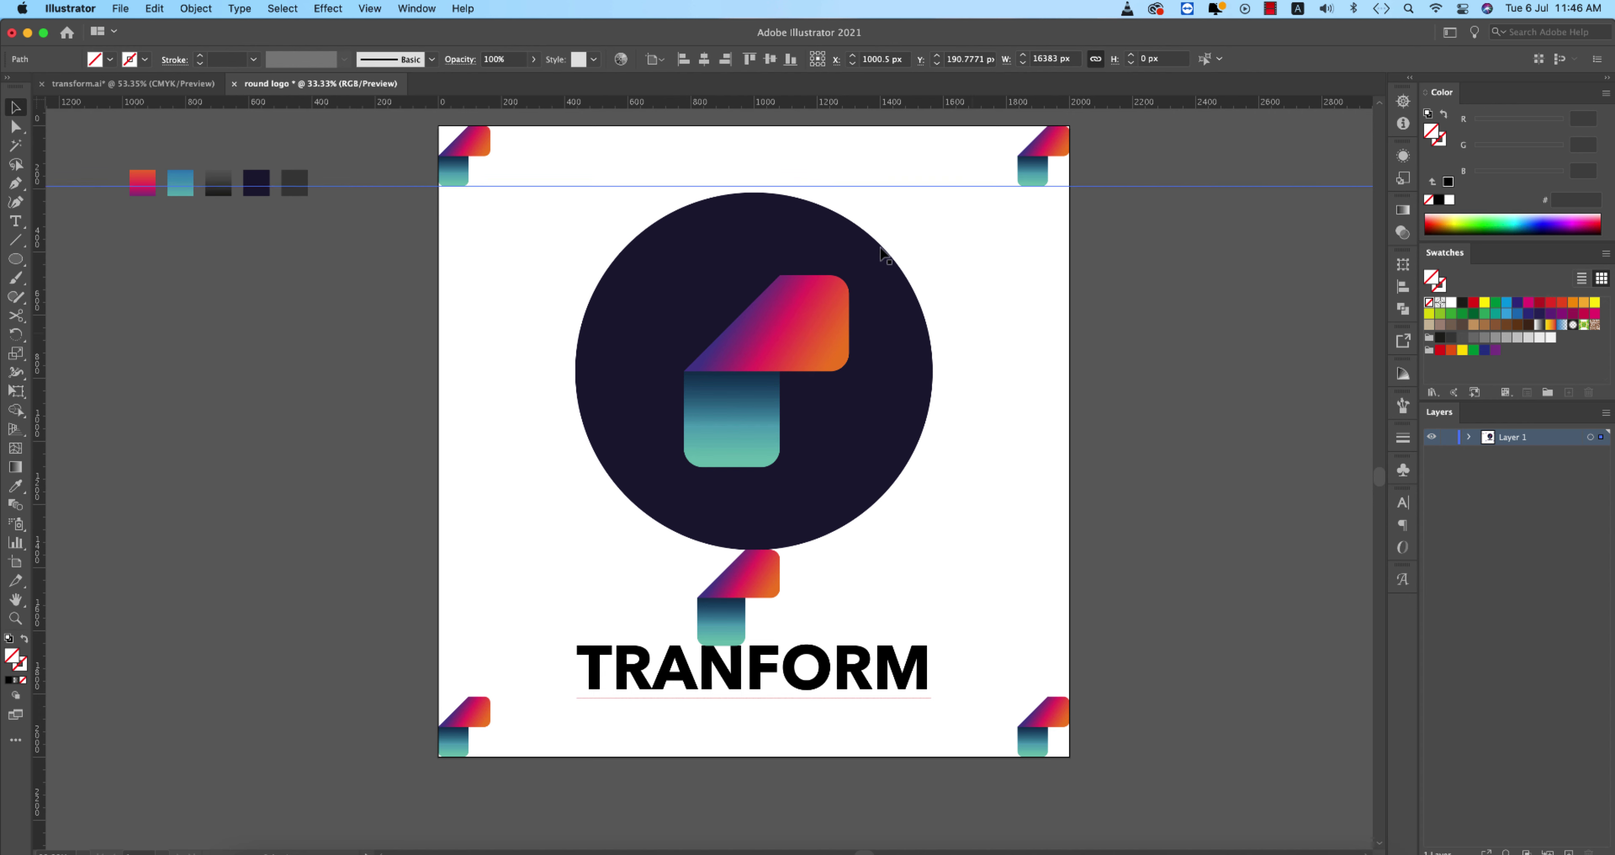
left_click_drag(47, 455, 490, 293)
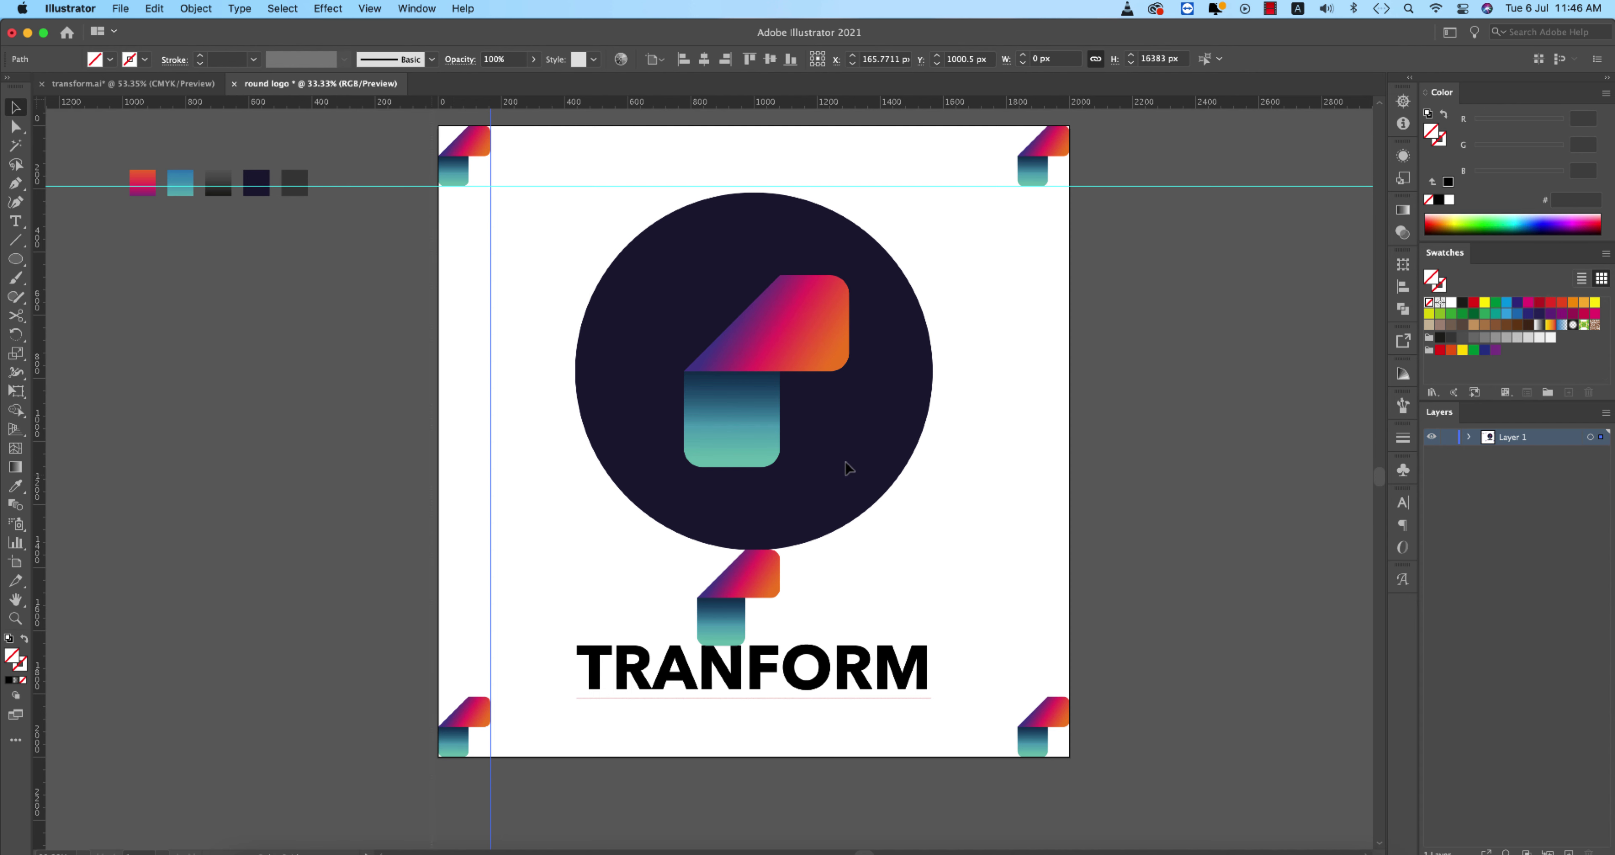
left_click_drag(1045, 370, 1017, 363)
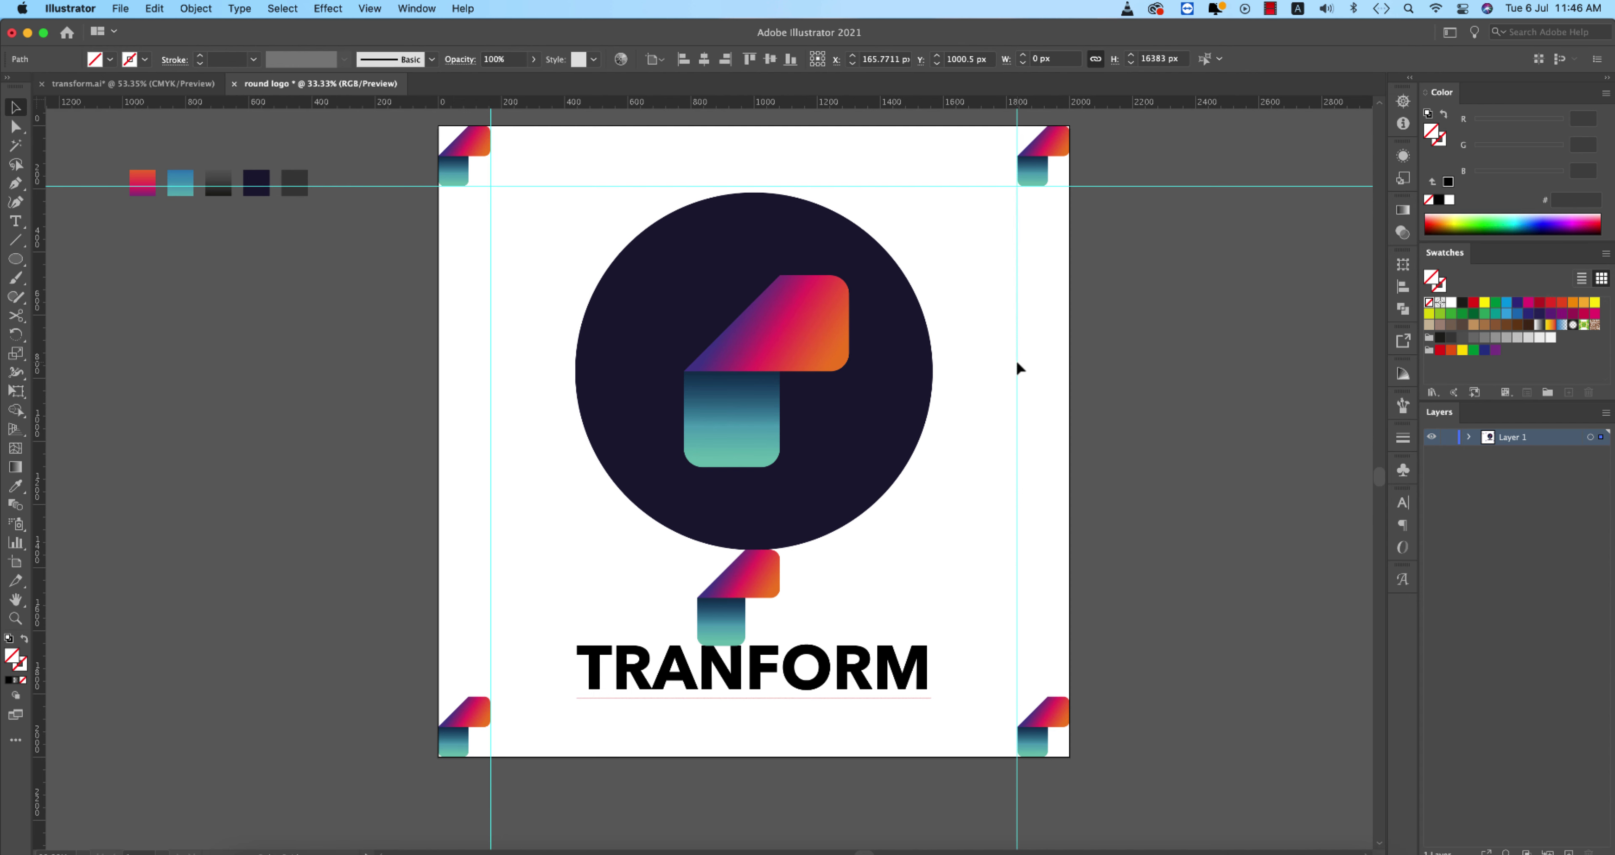
left_click_drag(929, 101, 967, 696)
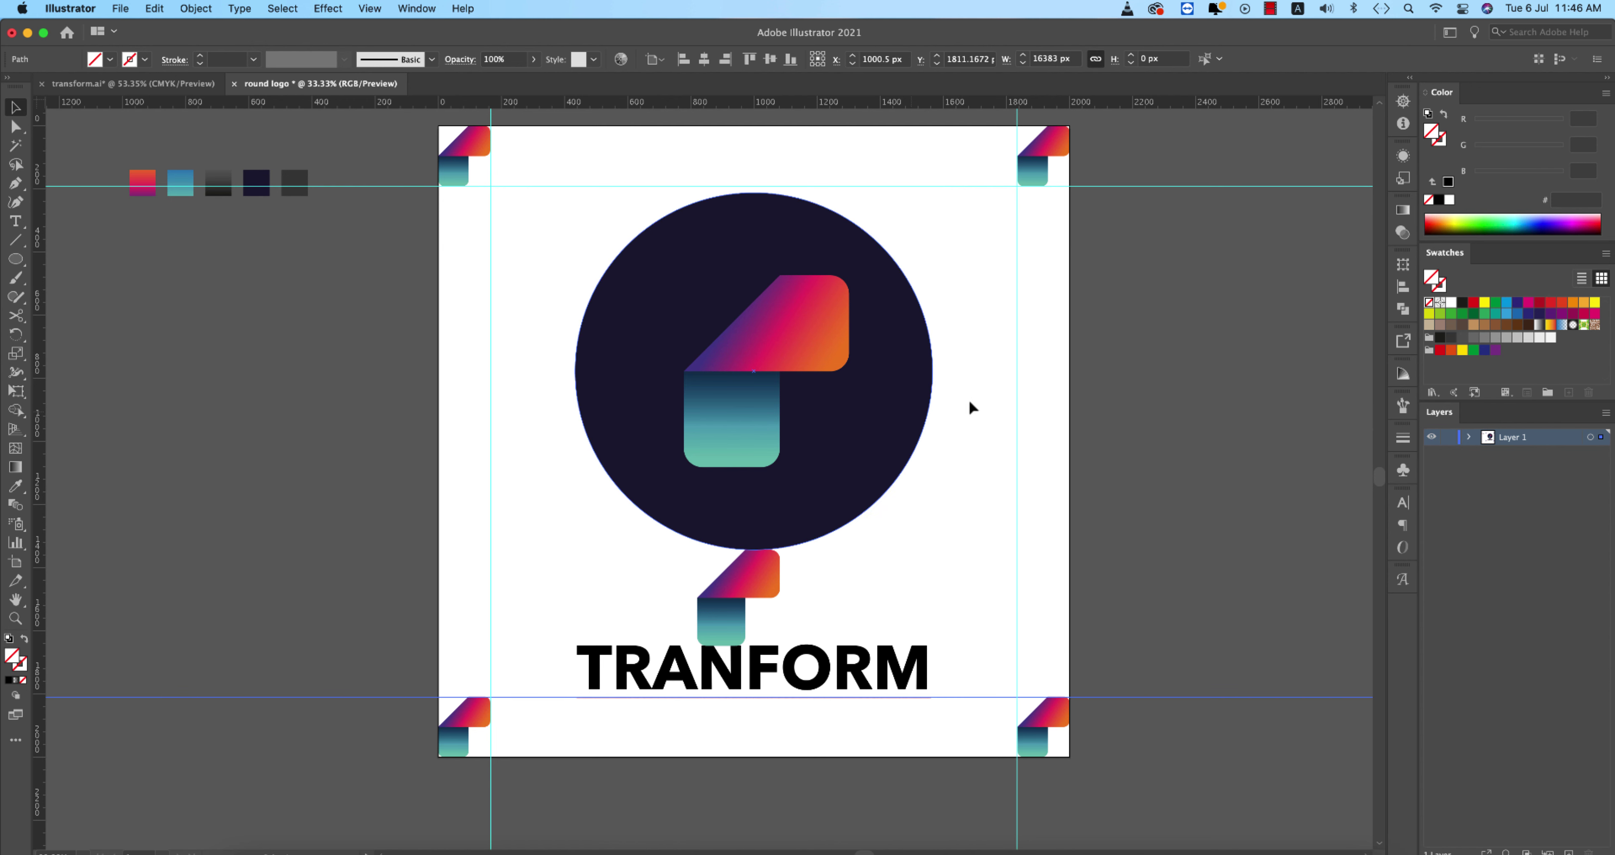
left_click(992, 583)
left_click(747, 580)
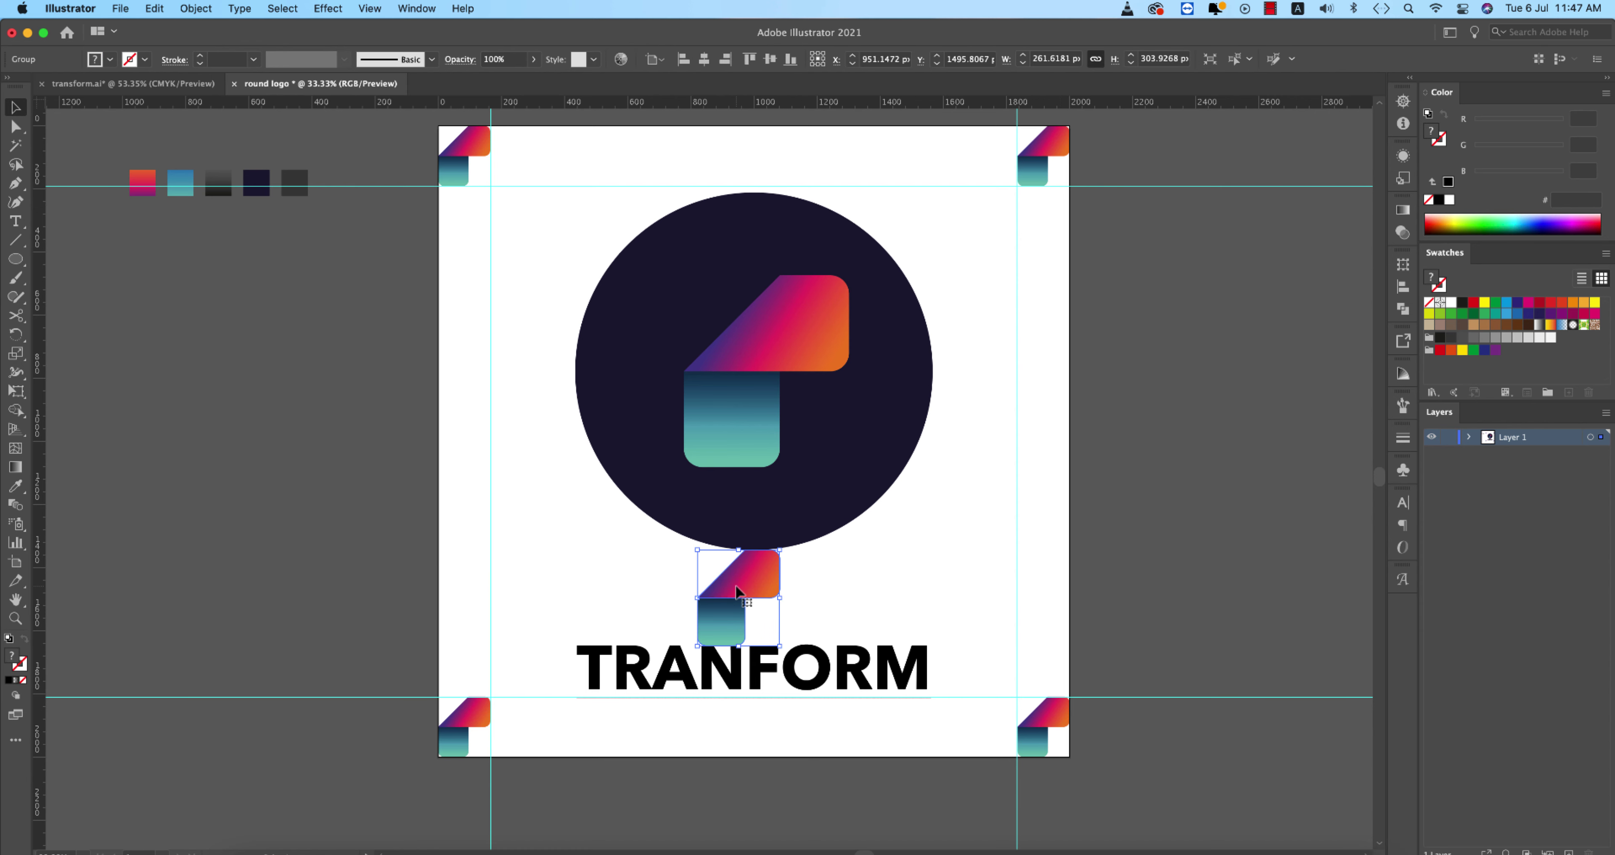
Delete the small mark below the circle and enlarge the circle logo from the top guide downward.
key("Delete")
left_click(797, 486)
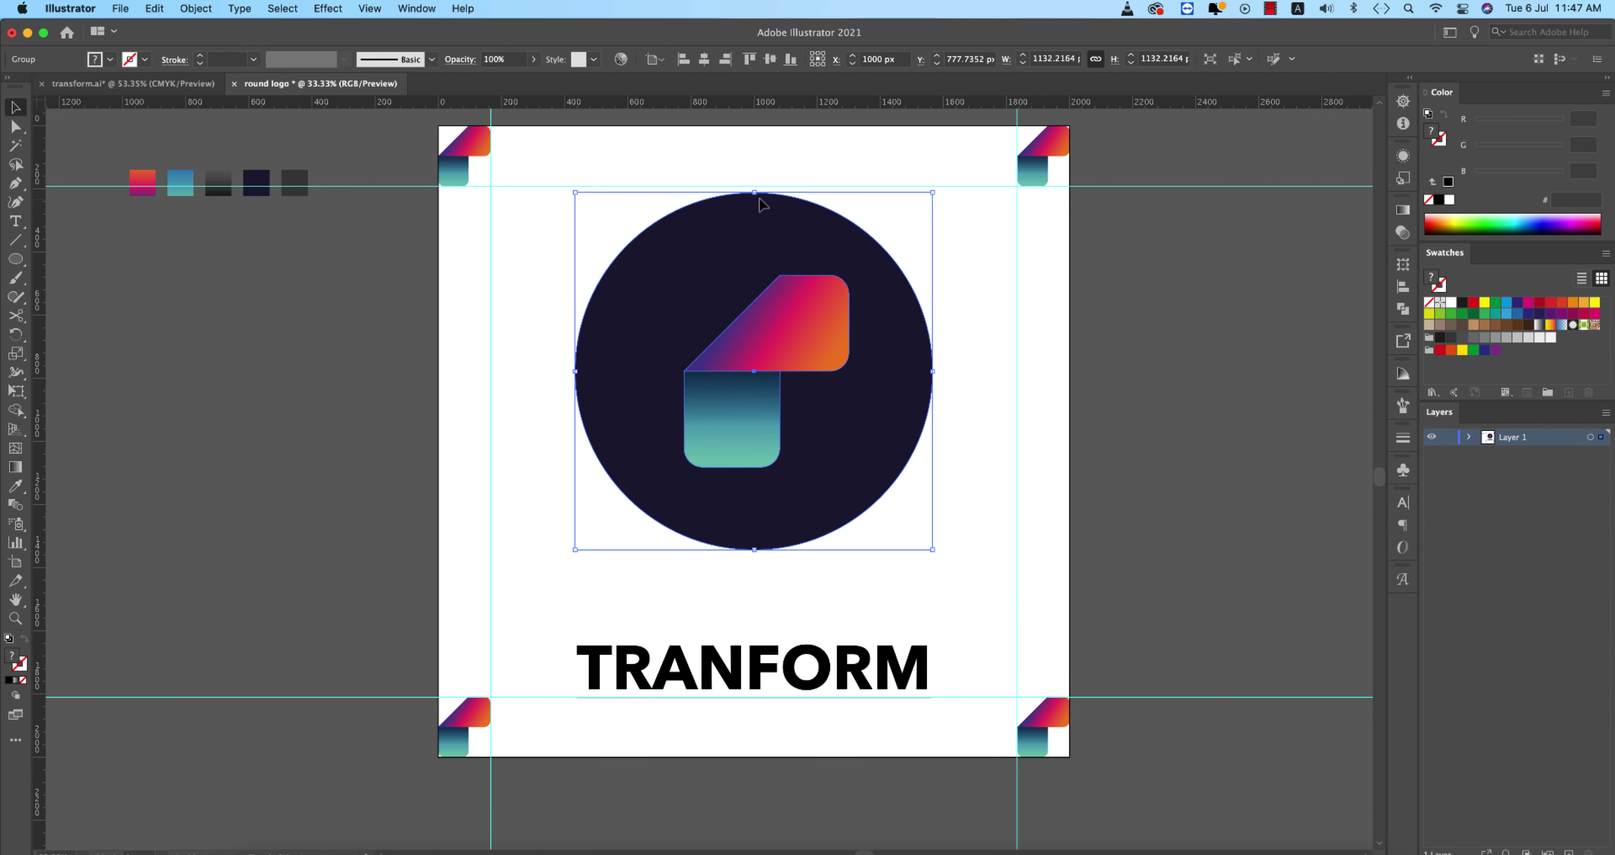
left_click_drag(754, 193, 754, 186)
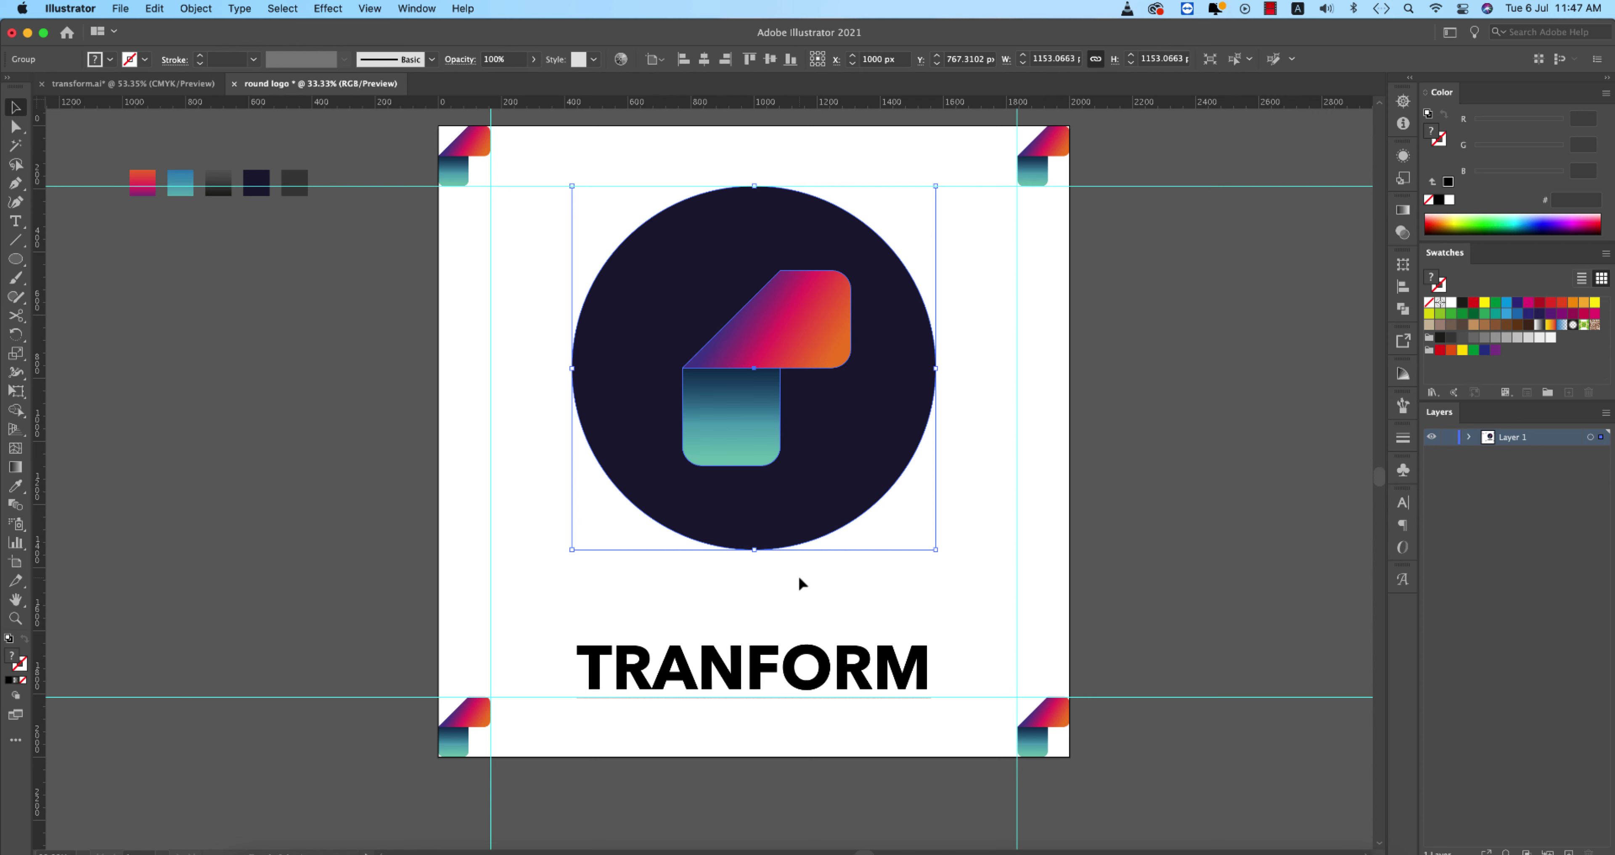
left_click_drag(751, 555, 755, 656)
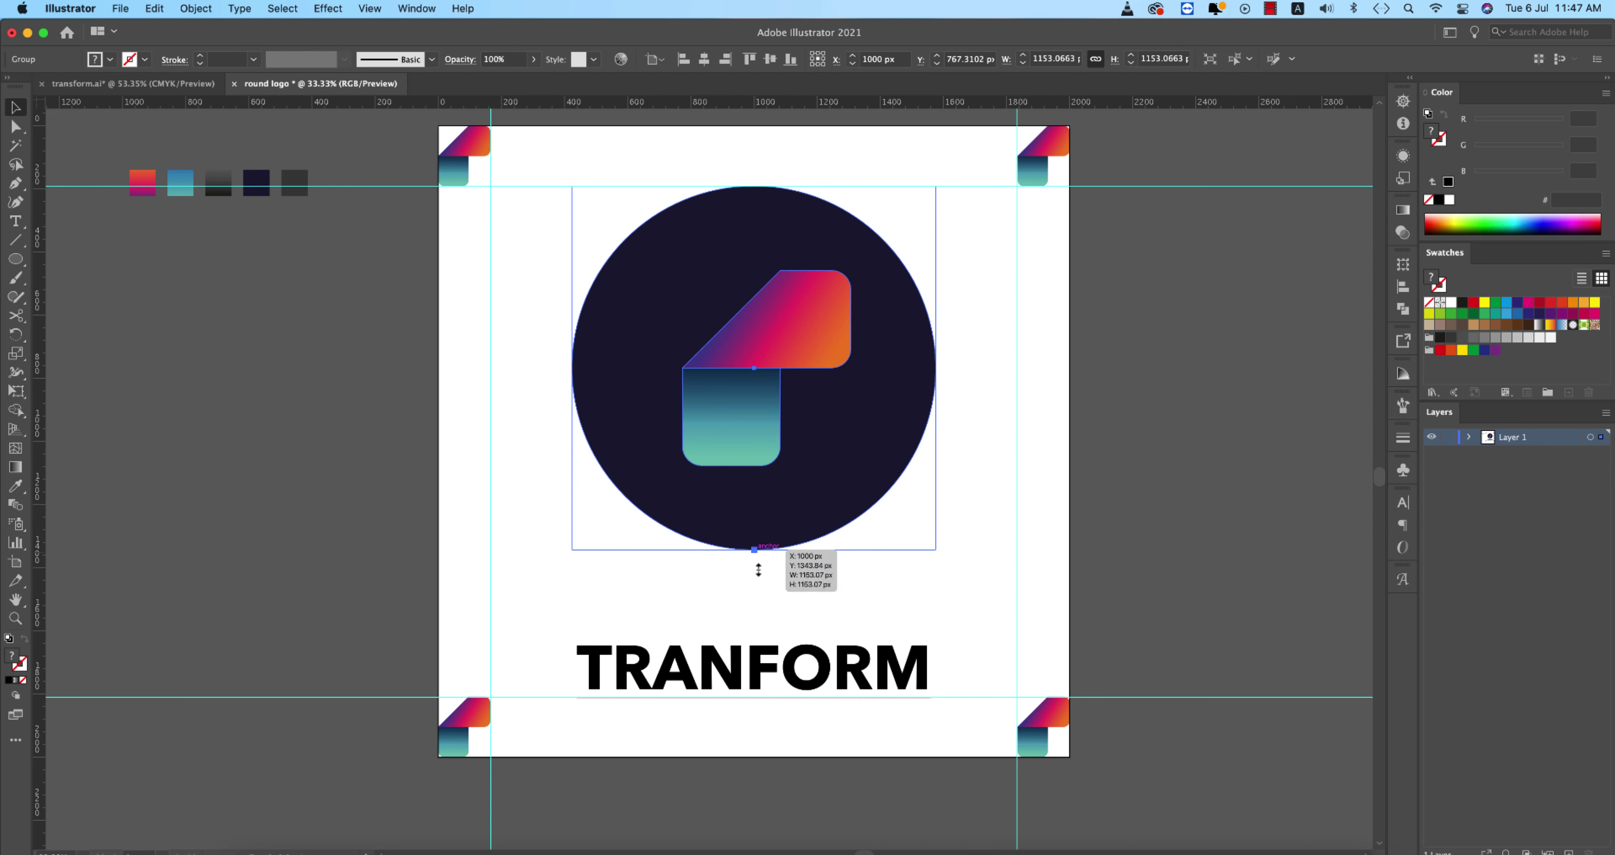
left_click_drag(755, 657, 754, 711)
scroll(878, 690, "down", 5)
Extend the artboard downward to make it taller.
left_click(906, 433)
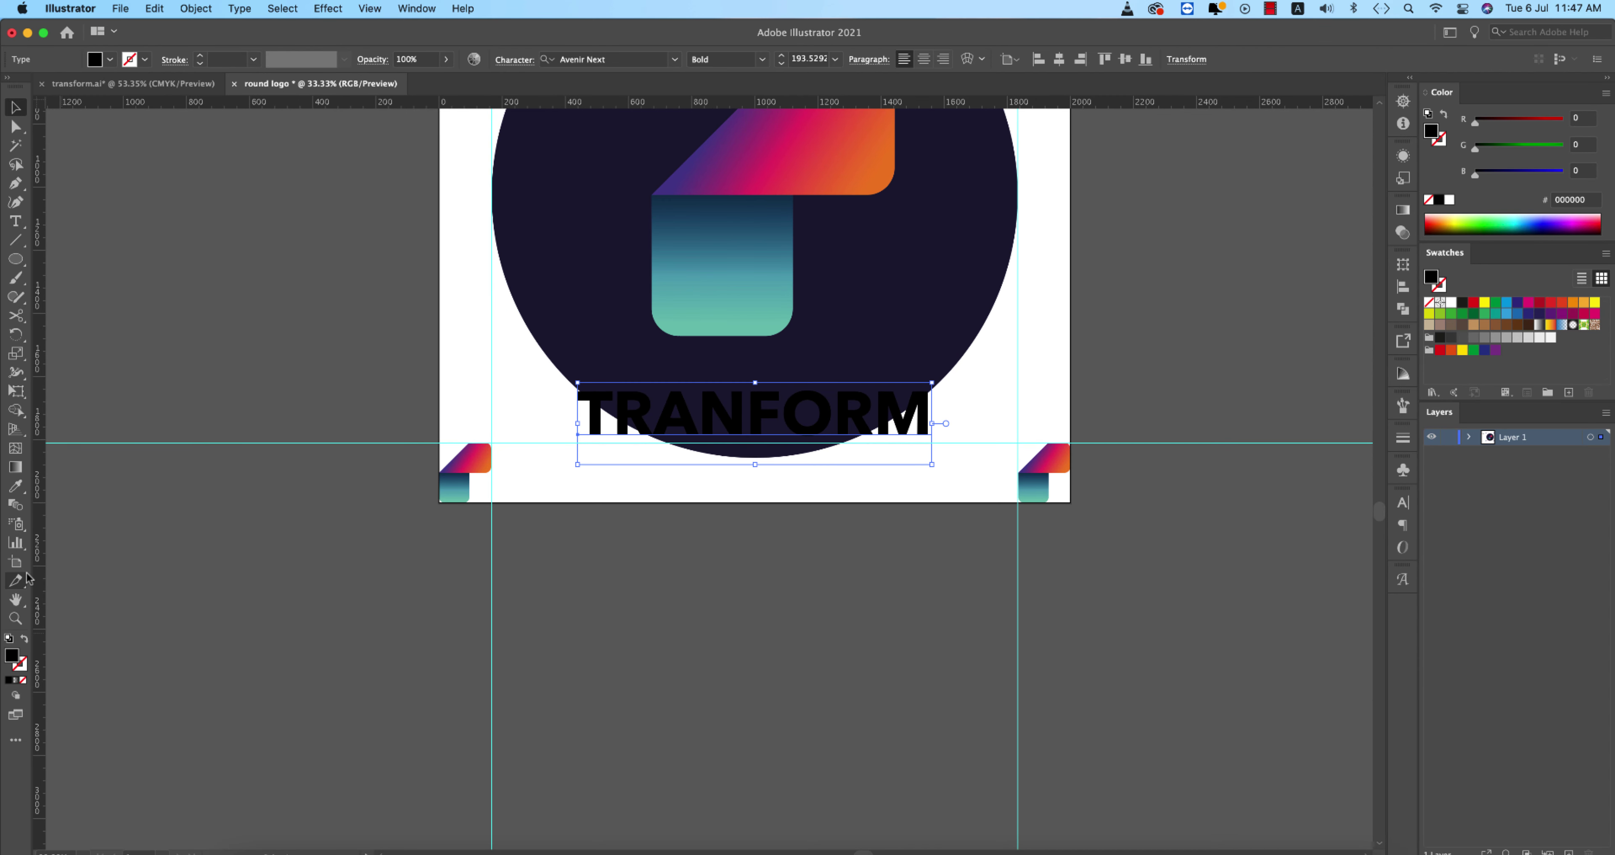
left_click(15, 560)
left_click_drag(755, 503, 759, 702)
key("Escape")
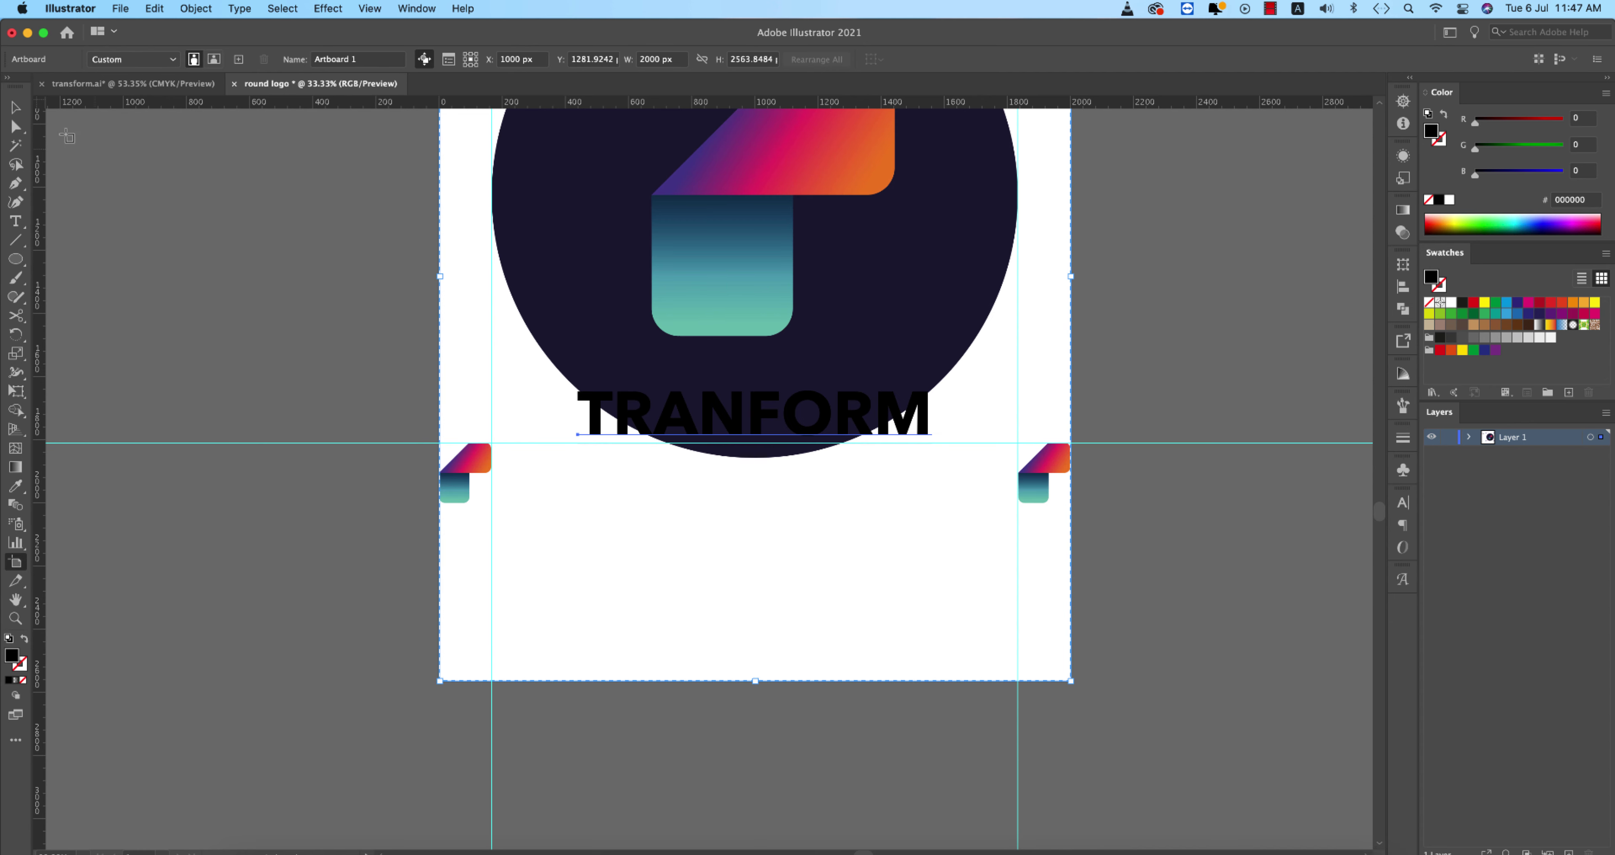
Place a copy of the corner mark at bottom centre and shrink the circle group slightly.
left_click(17, 107)
left_click(467, 473)
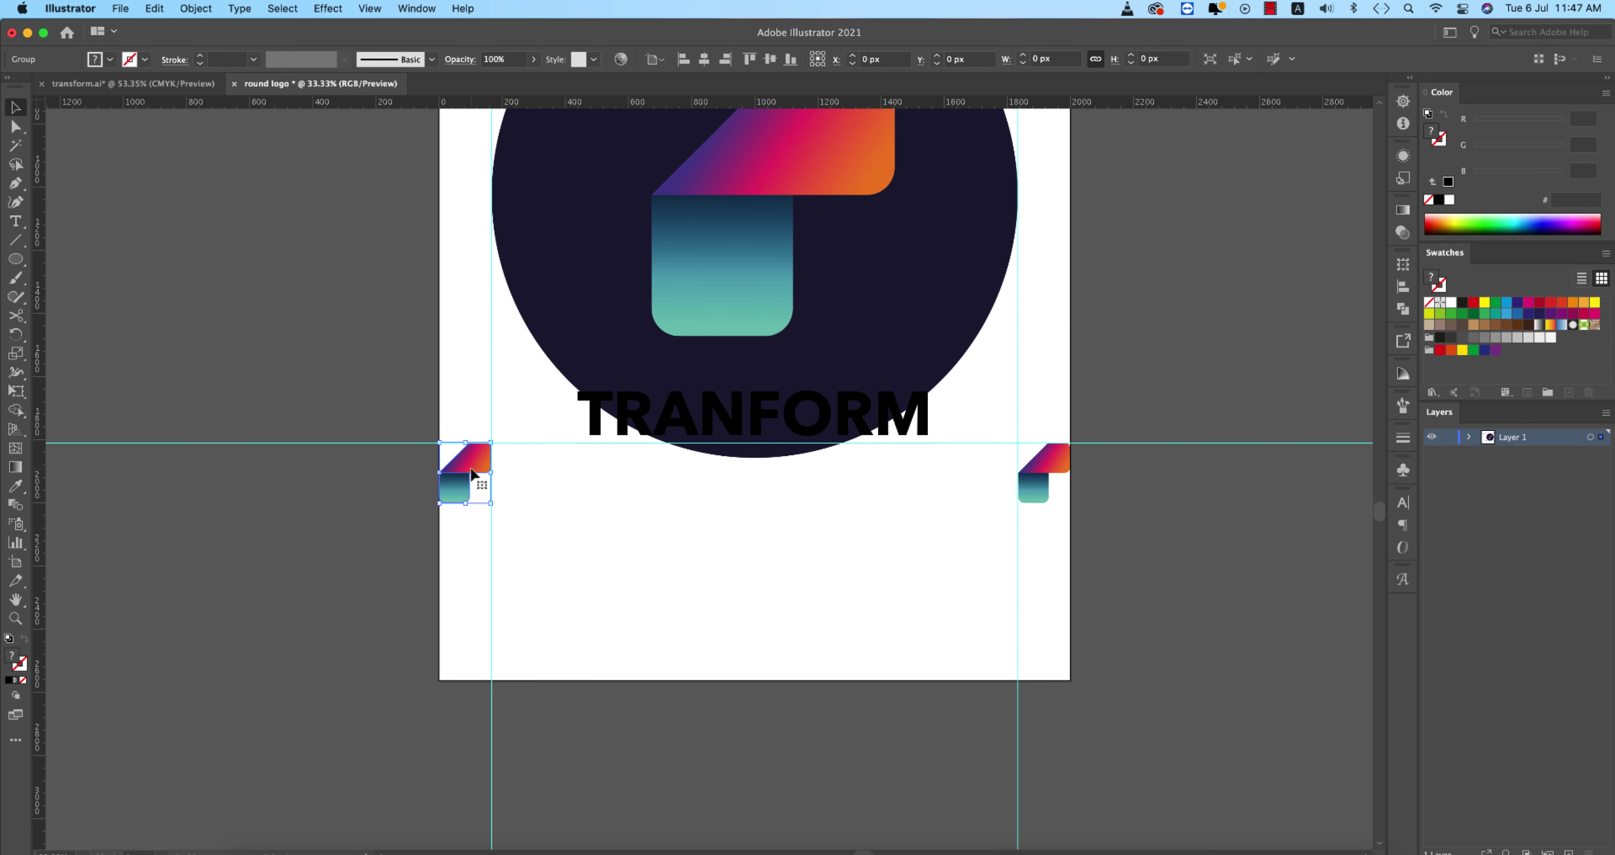
left_click_drag(468, 473, 757, 496)
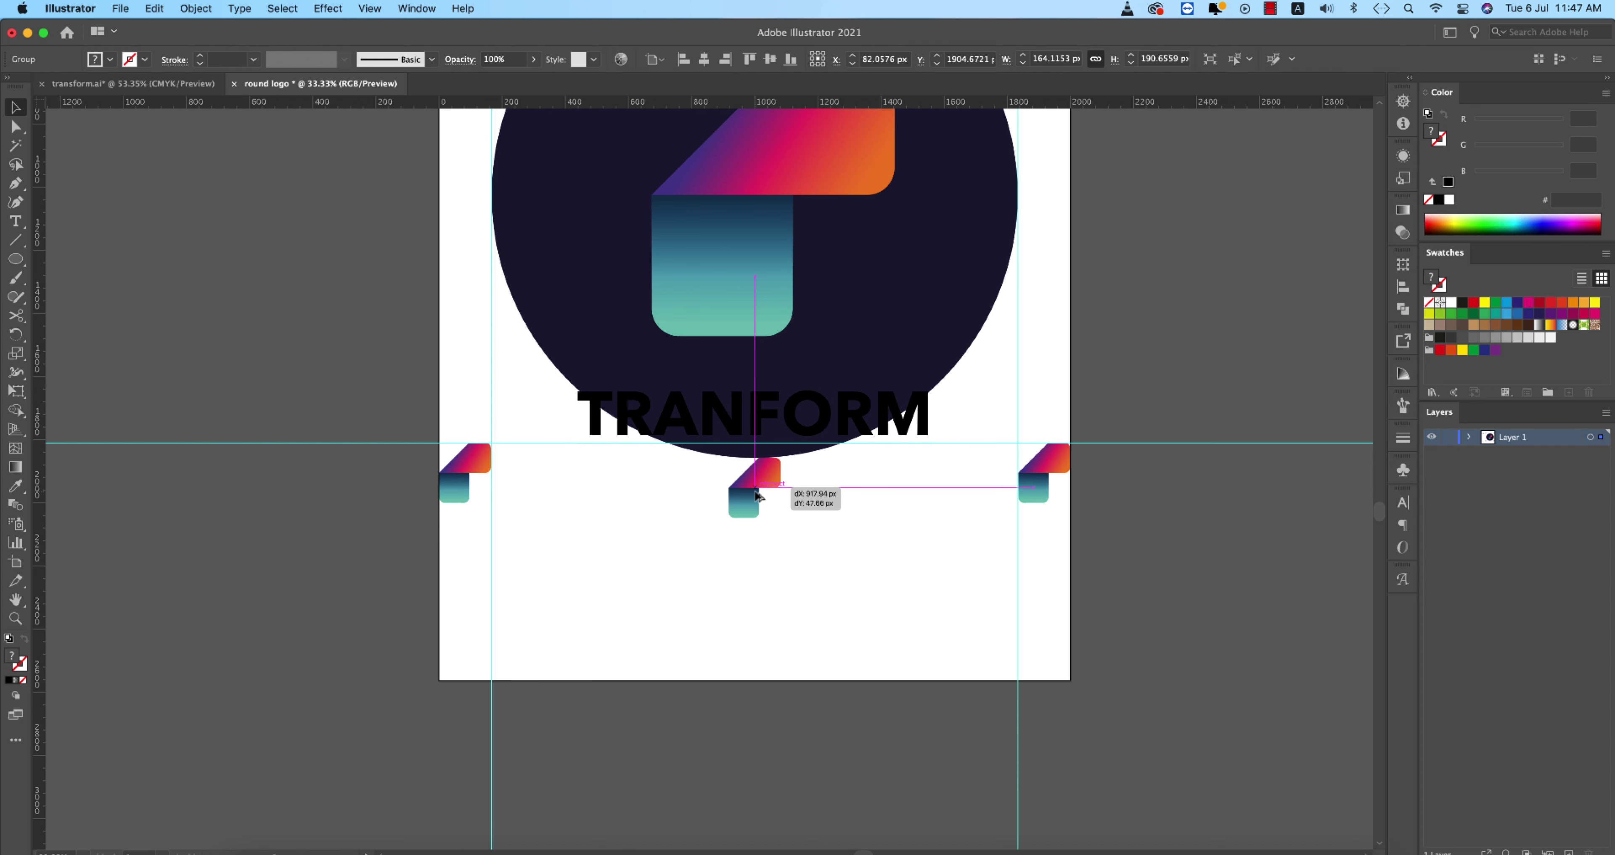
left_click(912, 332)
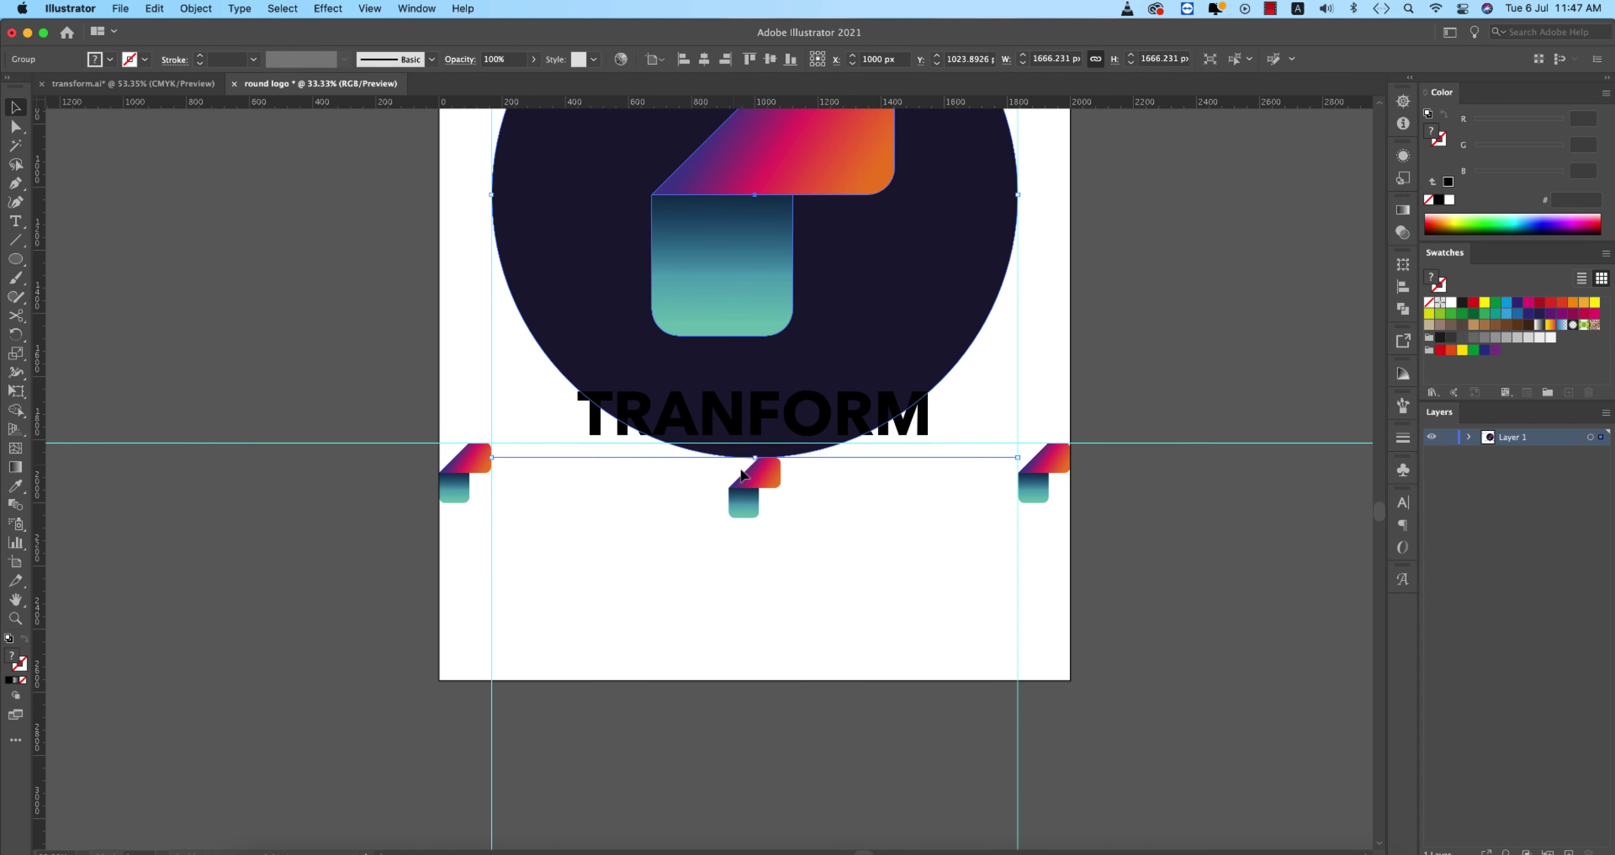
mouse_move(755, 456)
left_mouse_down()
mouse_move(755, 442)
mouse_move(757, 468)
left_mouse_up()
left_click(833, 500)
left_click(757, 482)
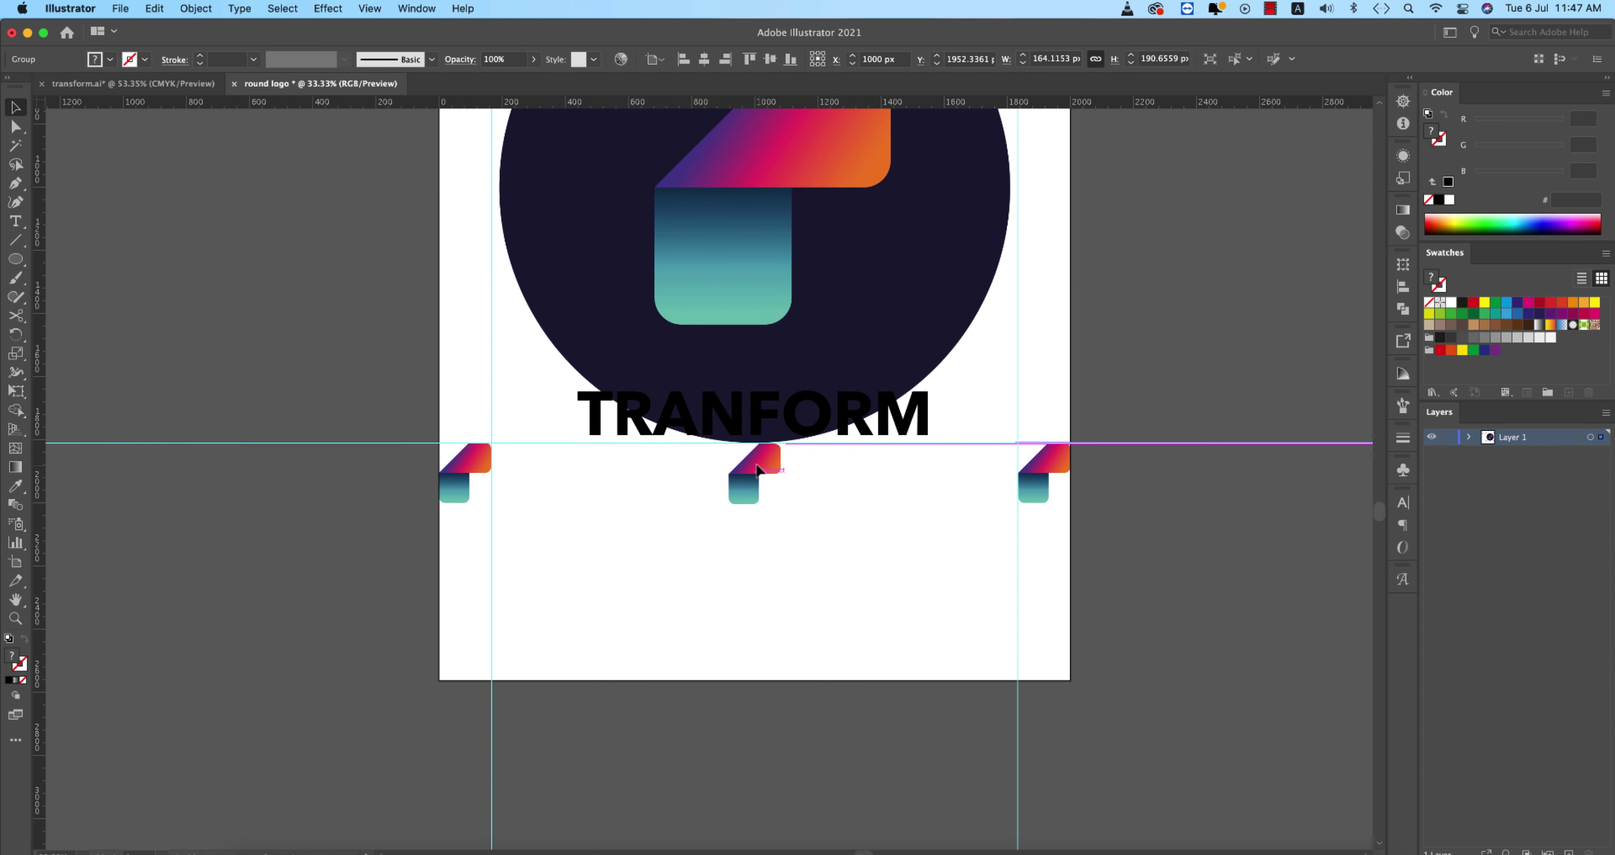
Add a horizontal guide and move TRANFORM down below the row of marks.
left_click_drag(1098, 104, 1123, 502)
left_click_drag(913, 427, 910, 543)
left_click(757, 467)
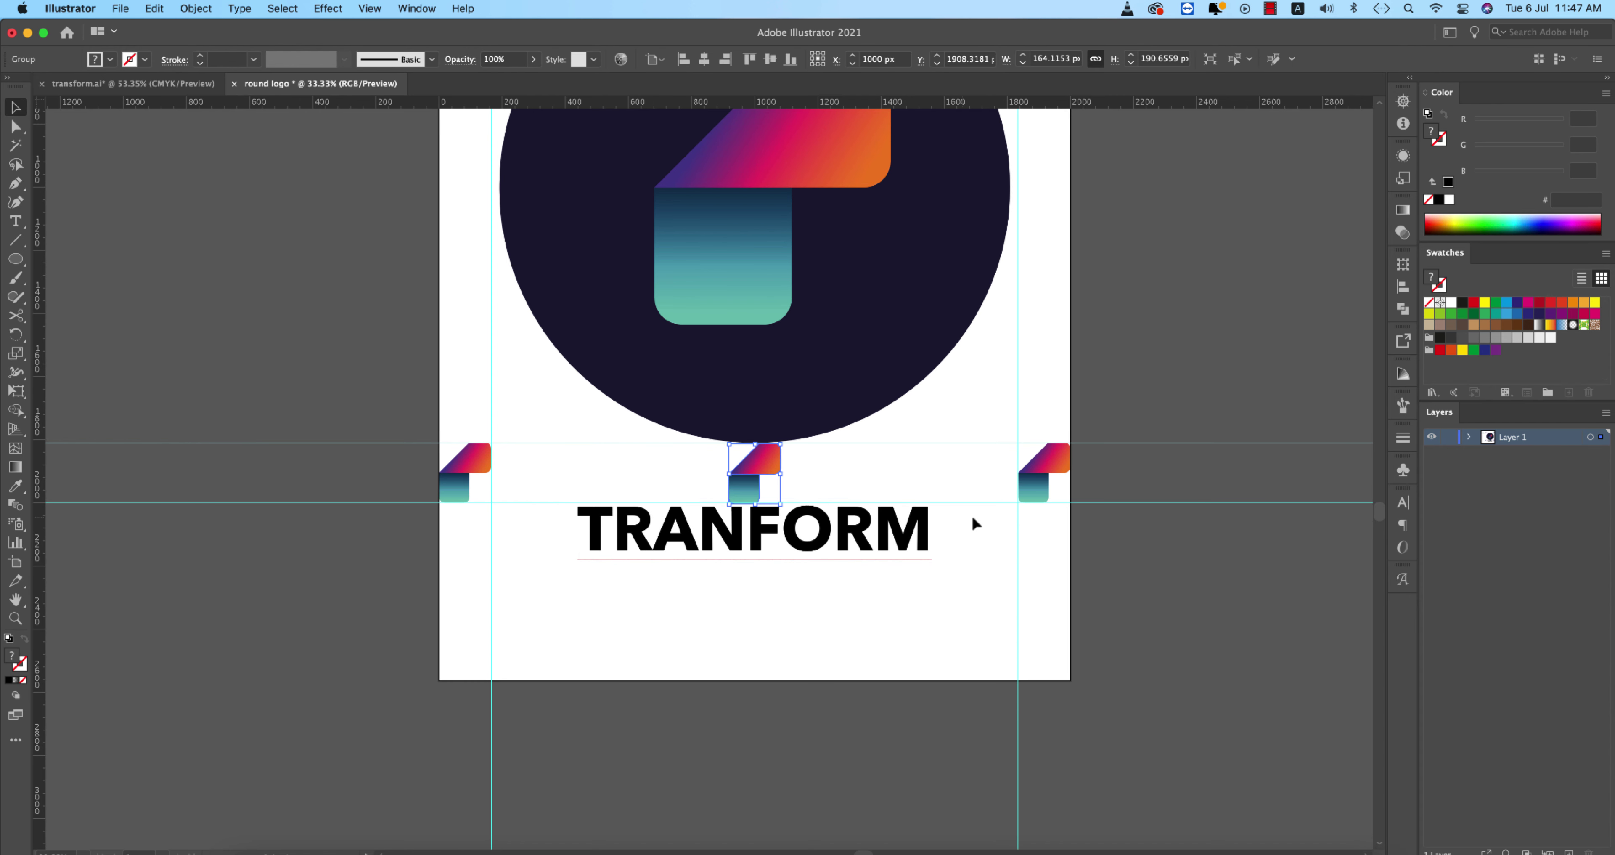
left_click(974, 501)
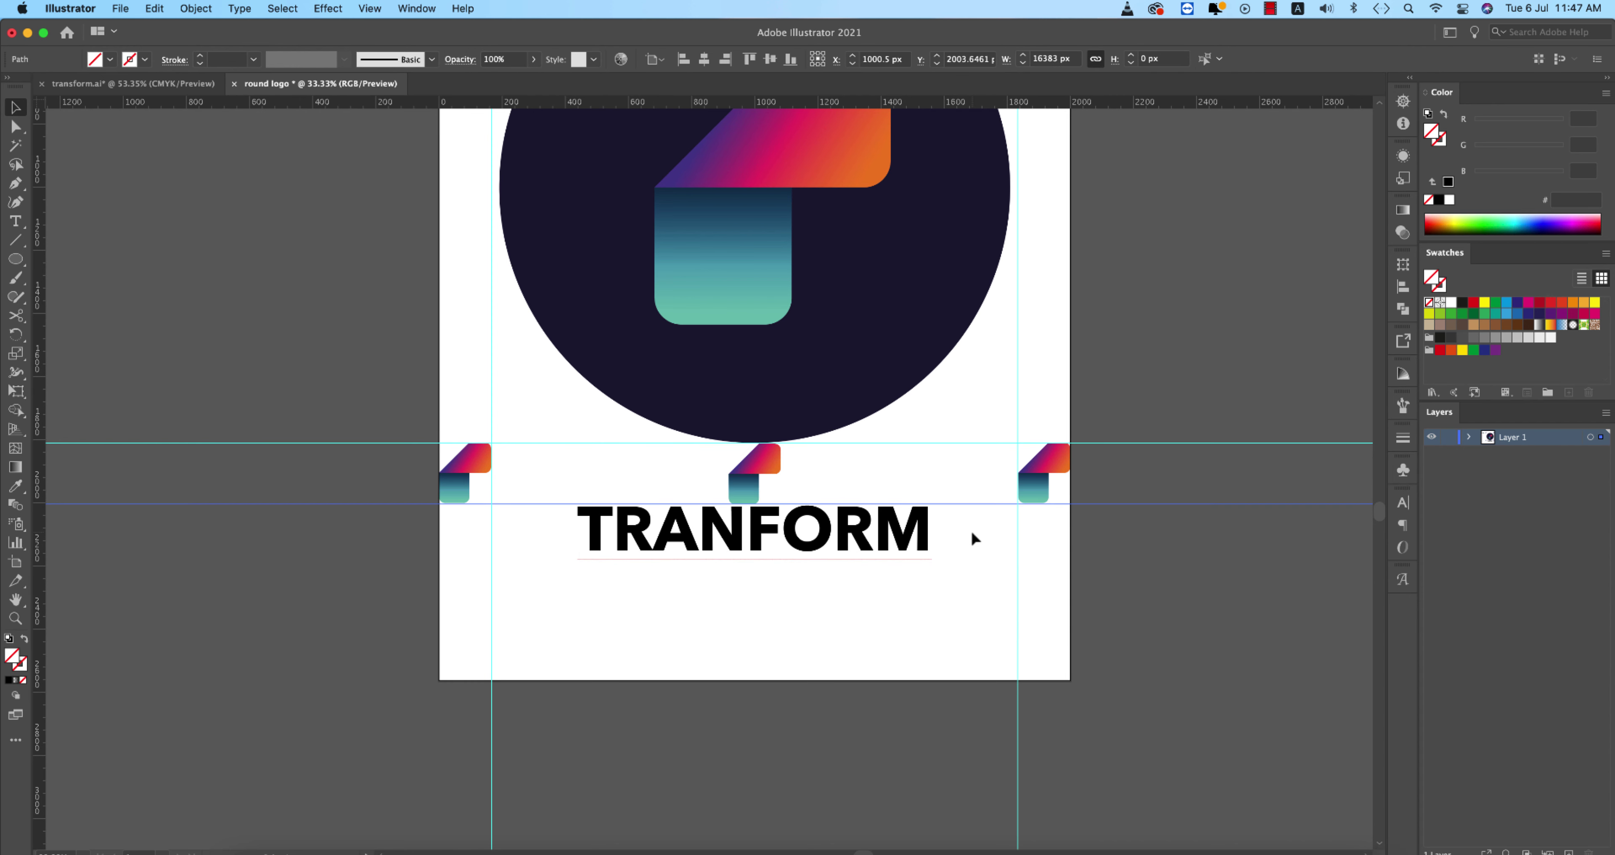
left_click(876, 542)
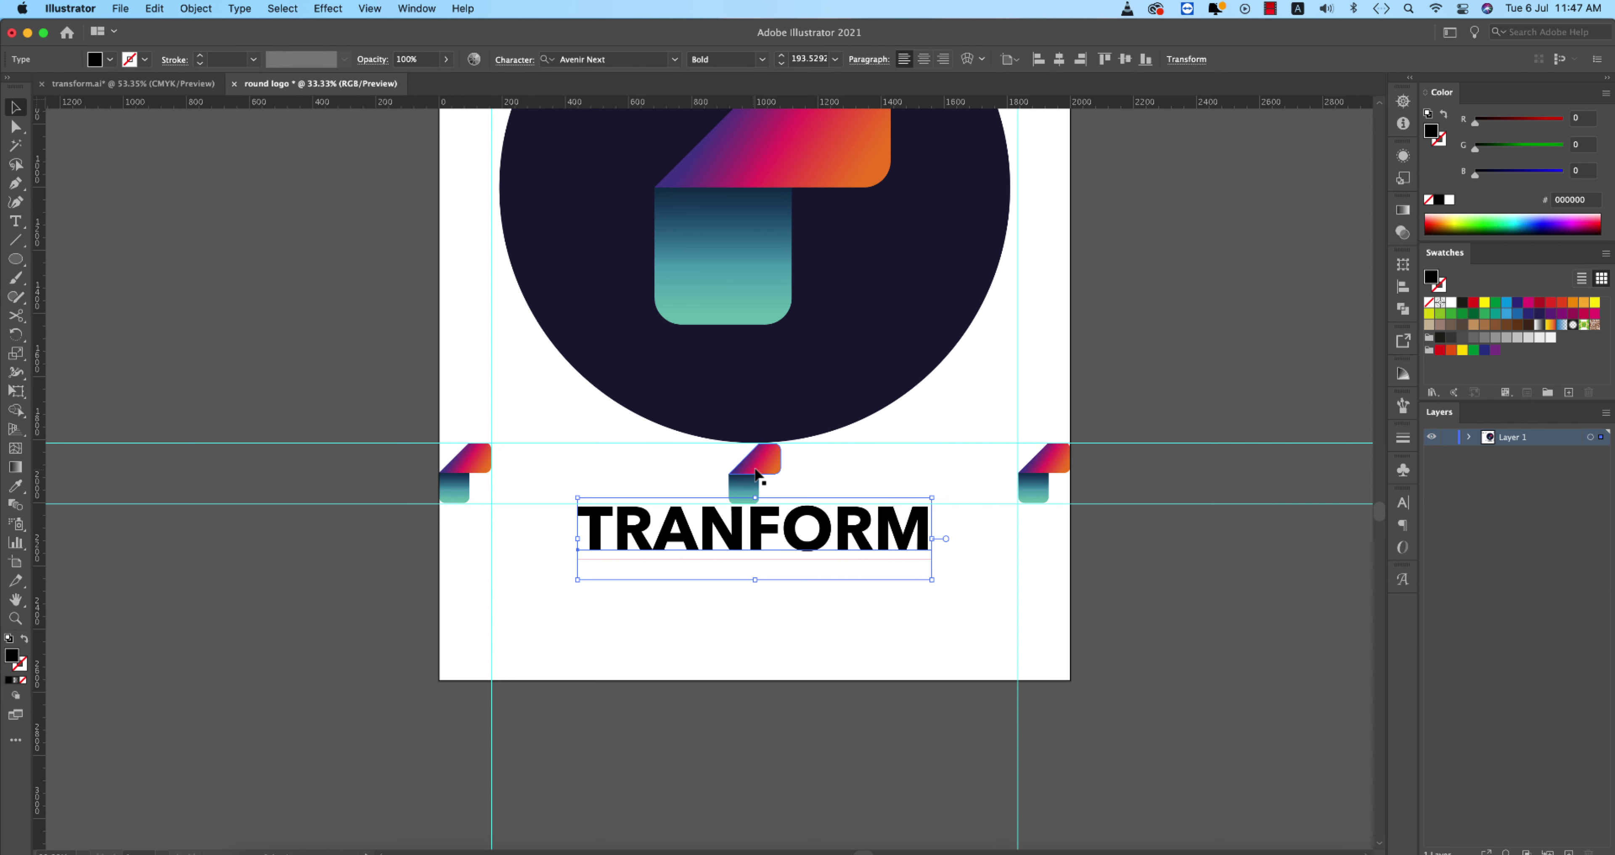
Zoom out and select only the TRANFORM text, undoing a stray duplicate of logo and text.
key("super+minus")
key("super+minus")
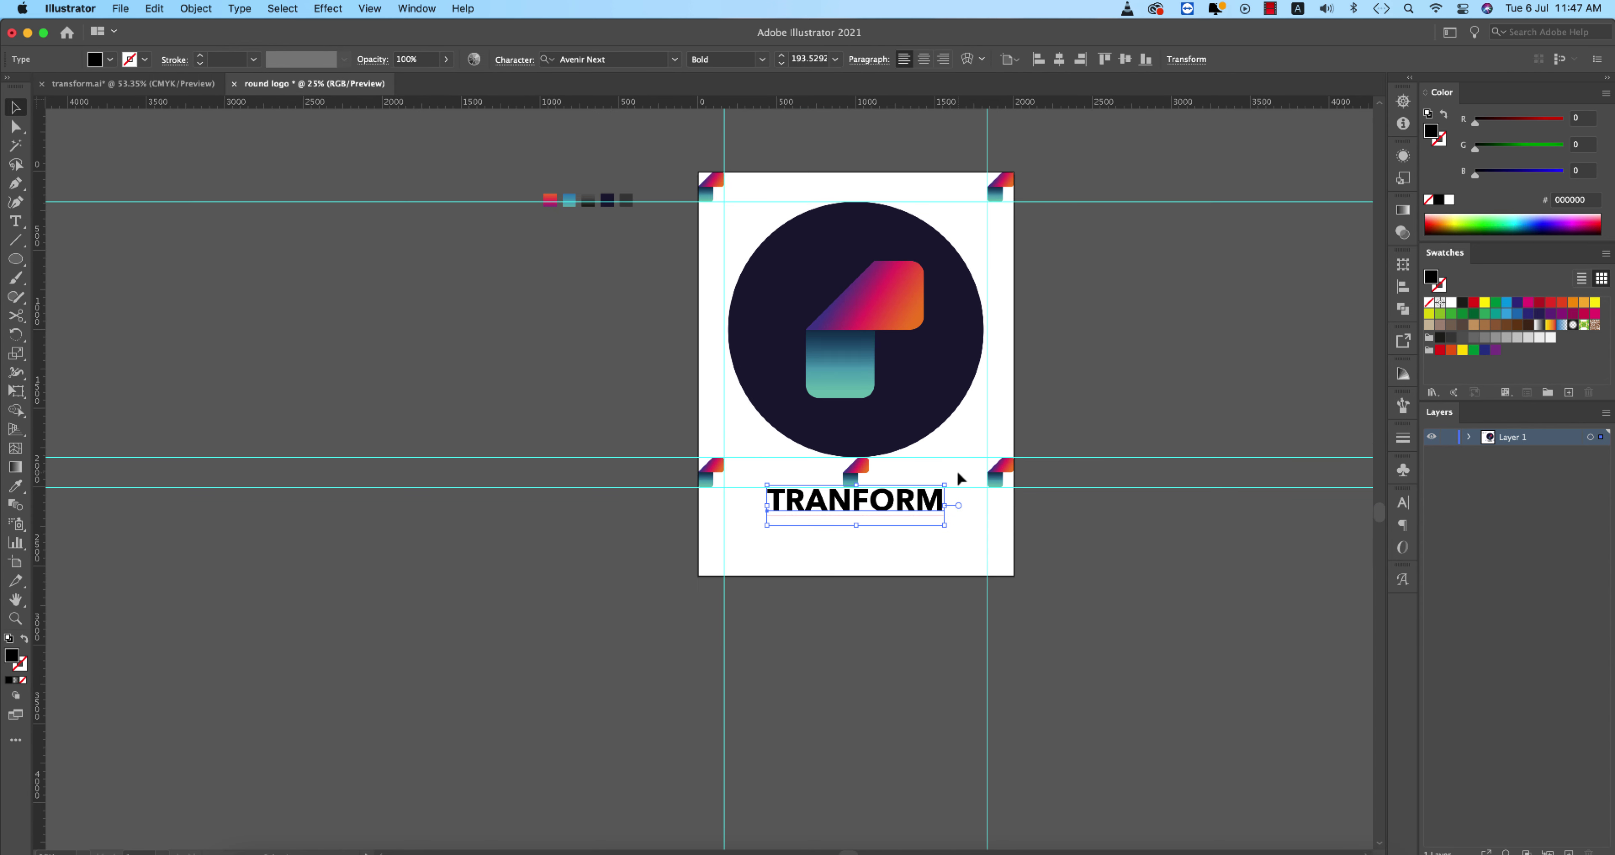
scroll(1085, 553, "up", 2)
left_click(912, 432, "shift")
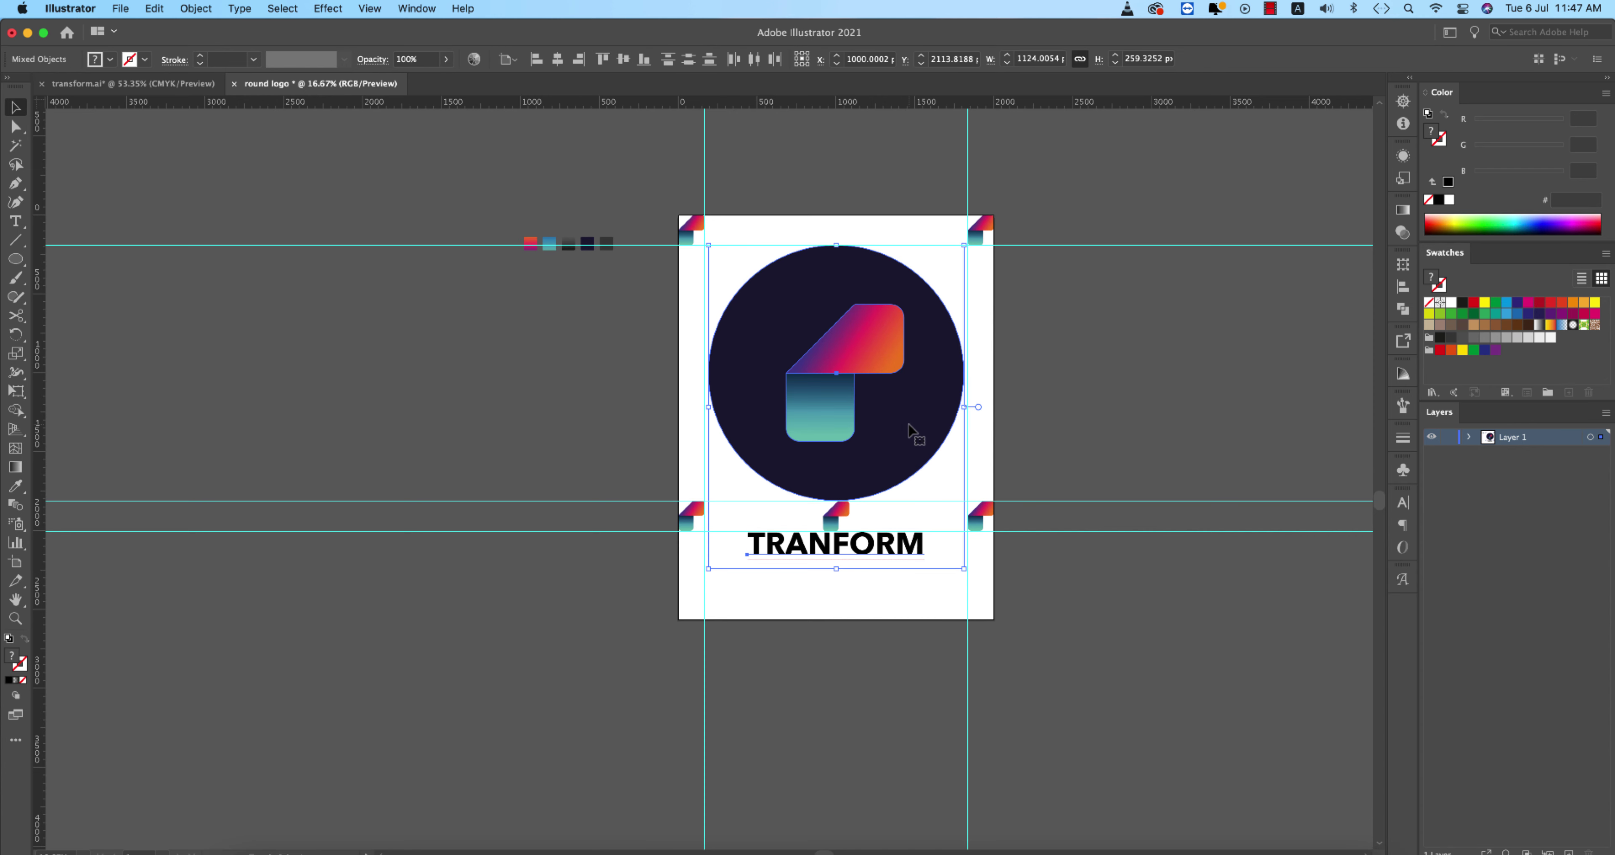
left_click_drag(912, 433, 607, 663)
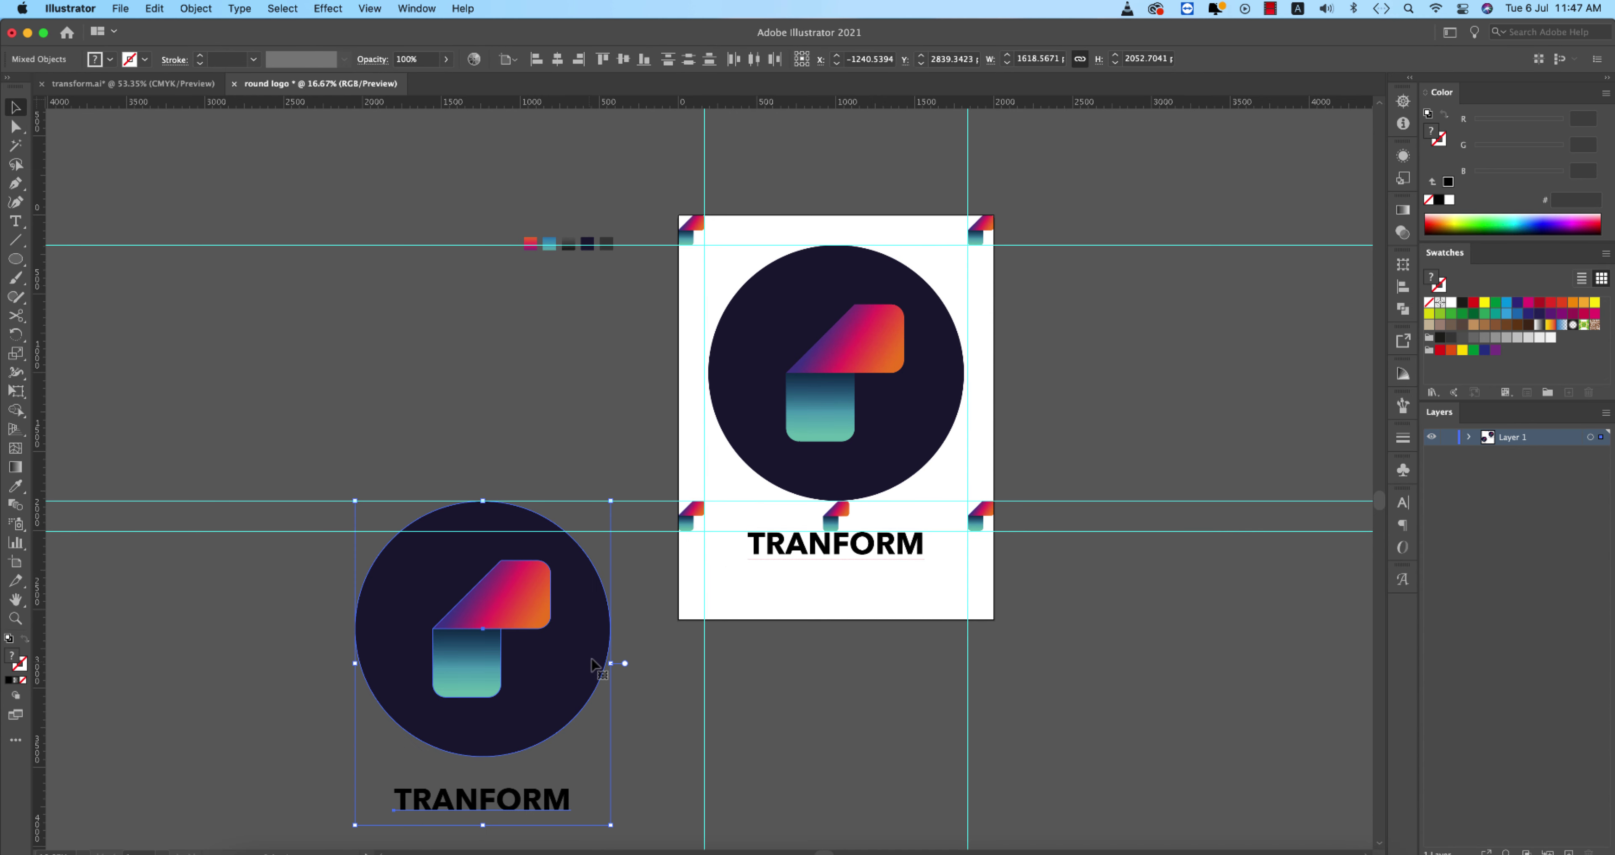
key("super+z")
key("super+z")
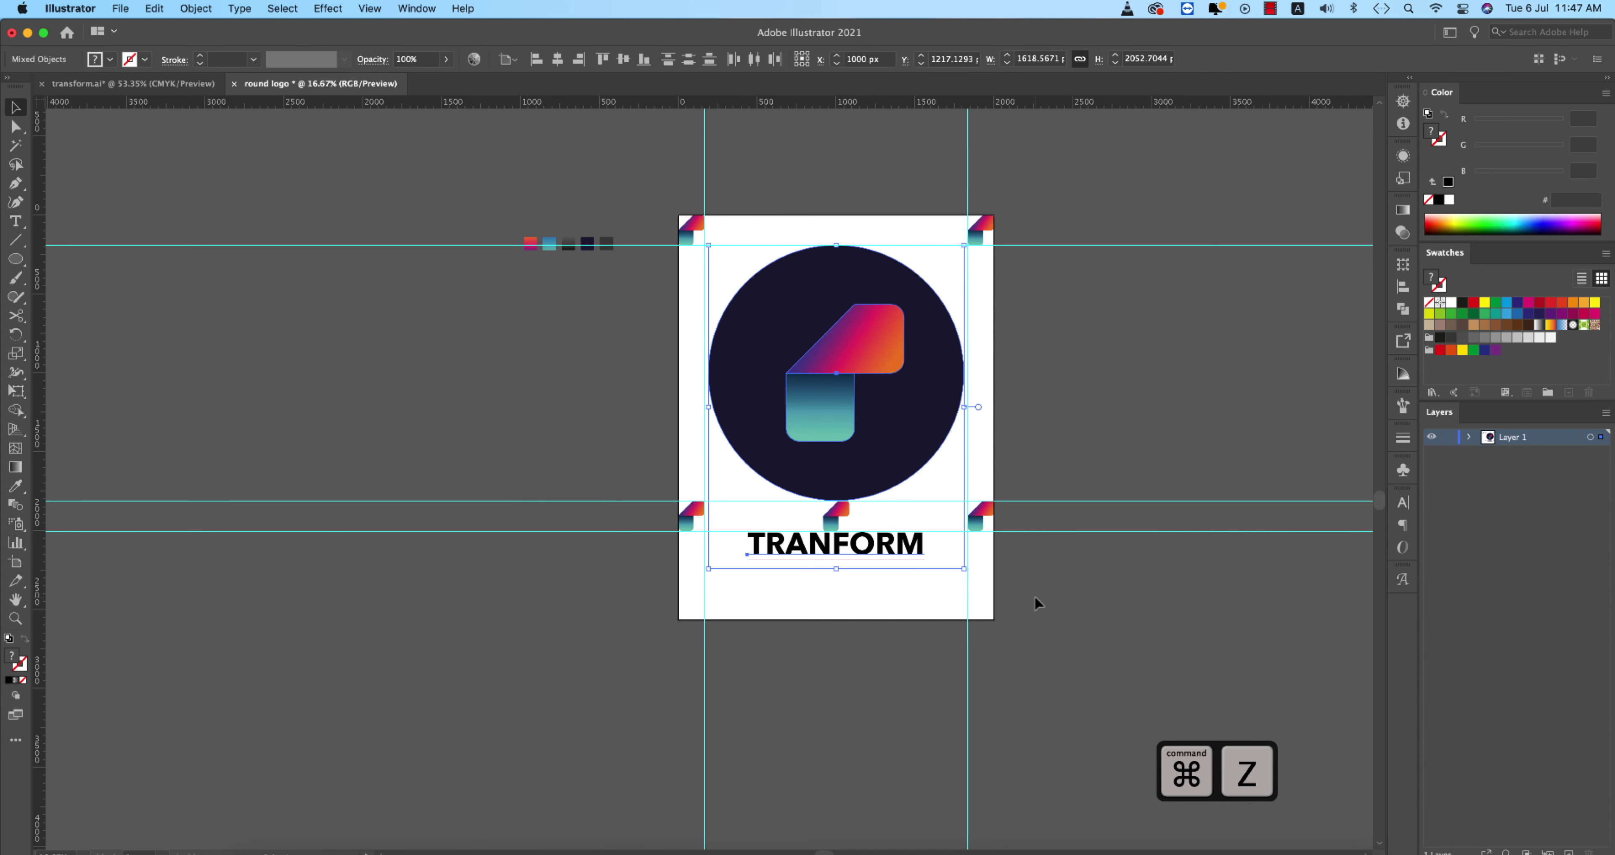
left_click(1035, 596)
left_click(921, 550)
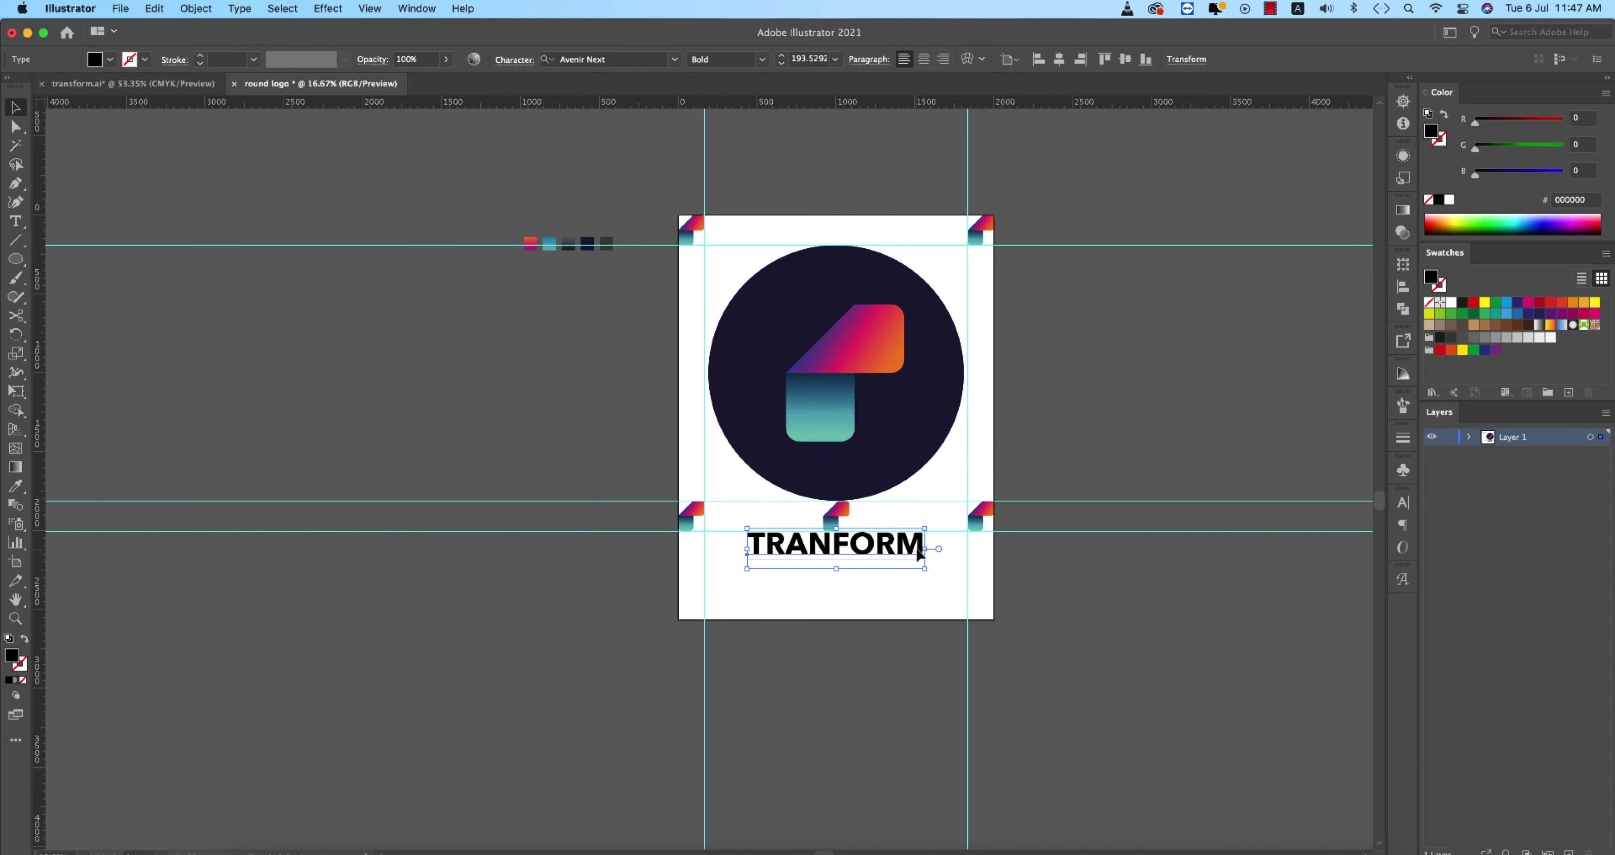
Scale TRANFORM up, convert it to outlines, and stretch it out to the left and right guides.
scroll(890, 317, "up", 2)
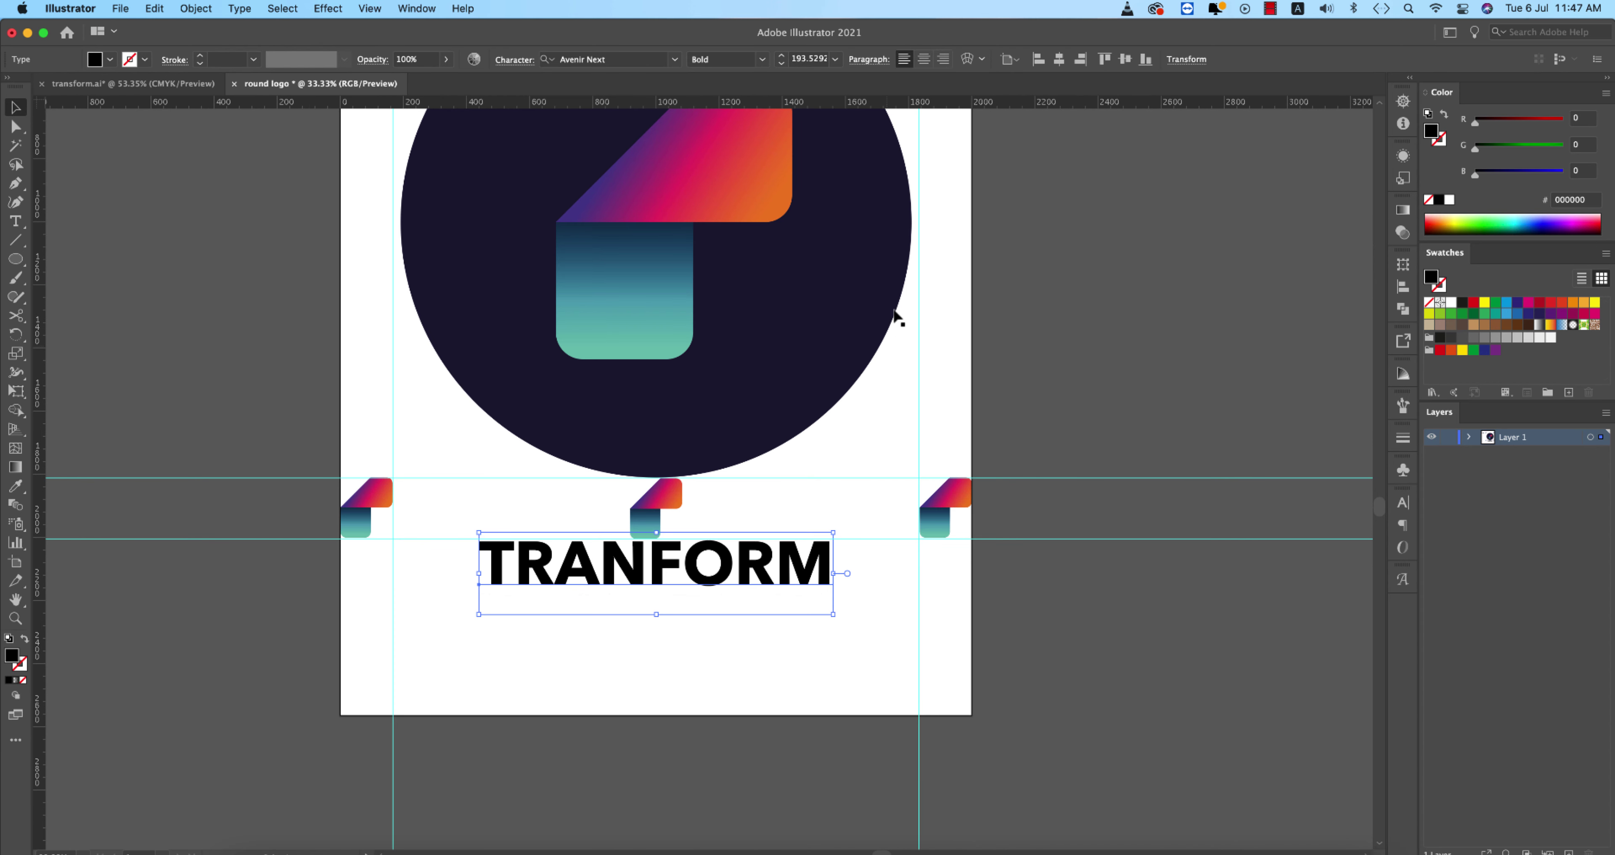
left_click_drag(655, 613, 653, 639)
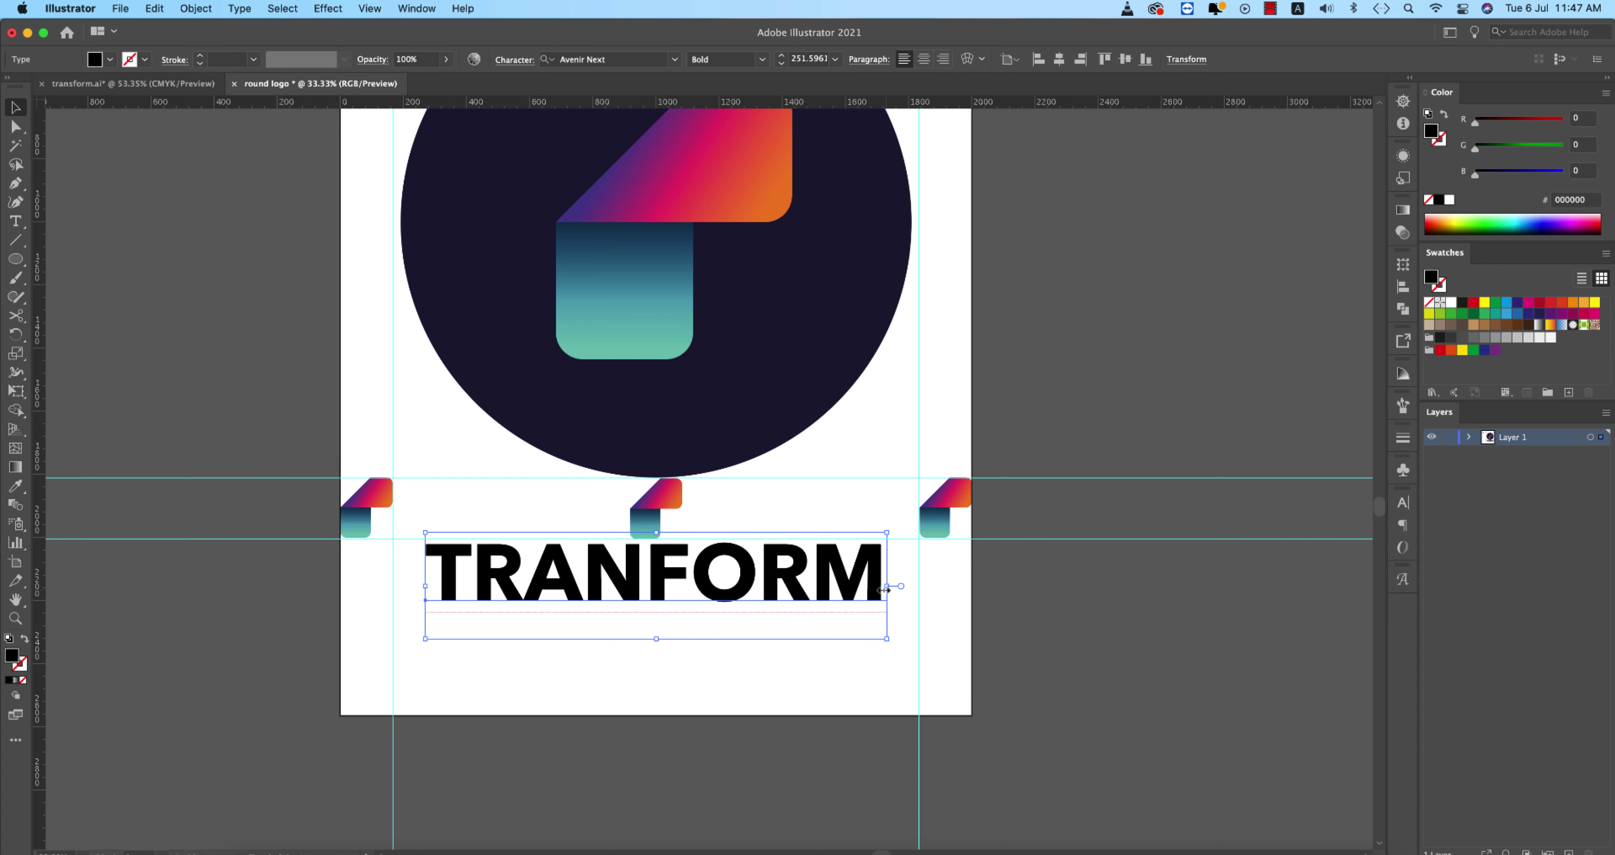
right_click(884, 589)
left_click(915, 630)
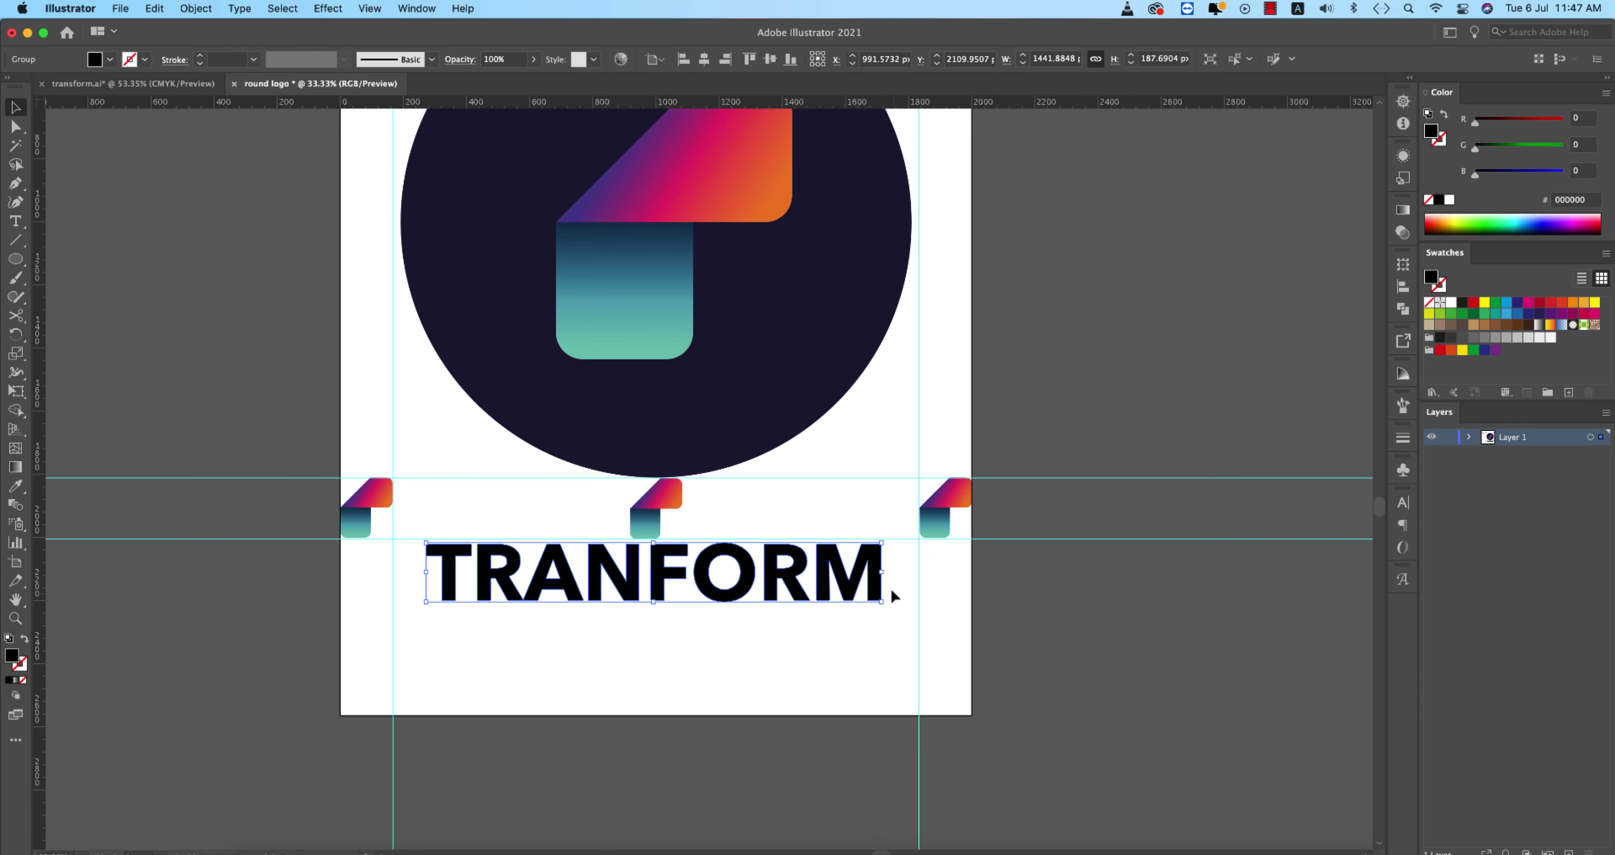
left_click_drag(881, 572, 908, 244)
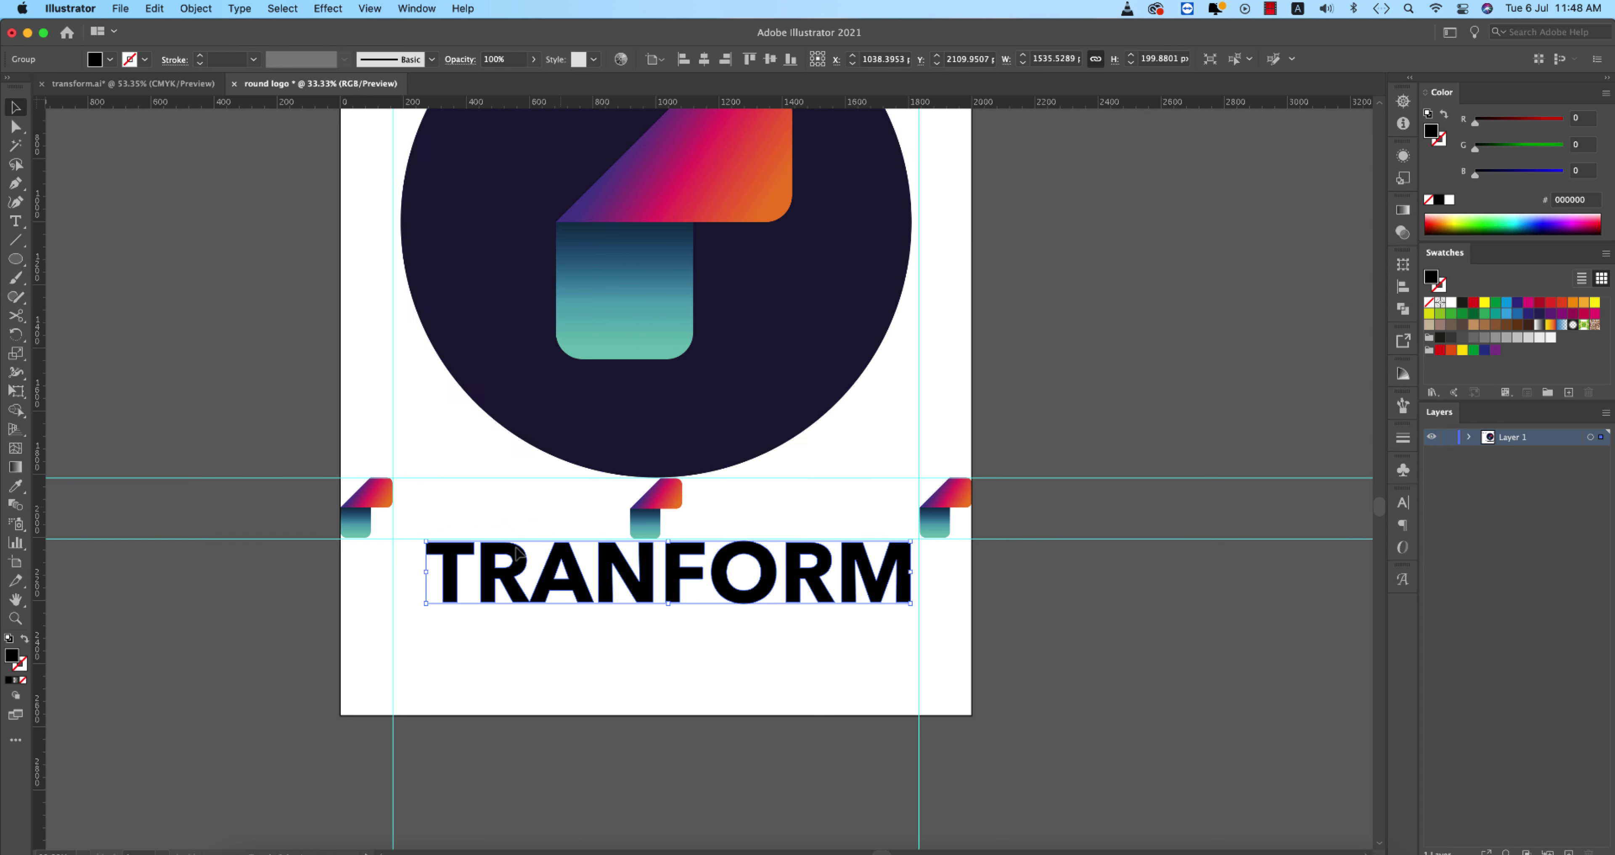
left_click_drag(427, 572, 398, 567)
Draw a new horizontal artboard on empty canvas to the lower right.
left_click(681, 667)
scroll(681, 667, "down", 3)
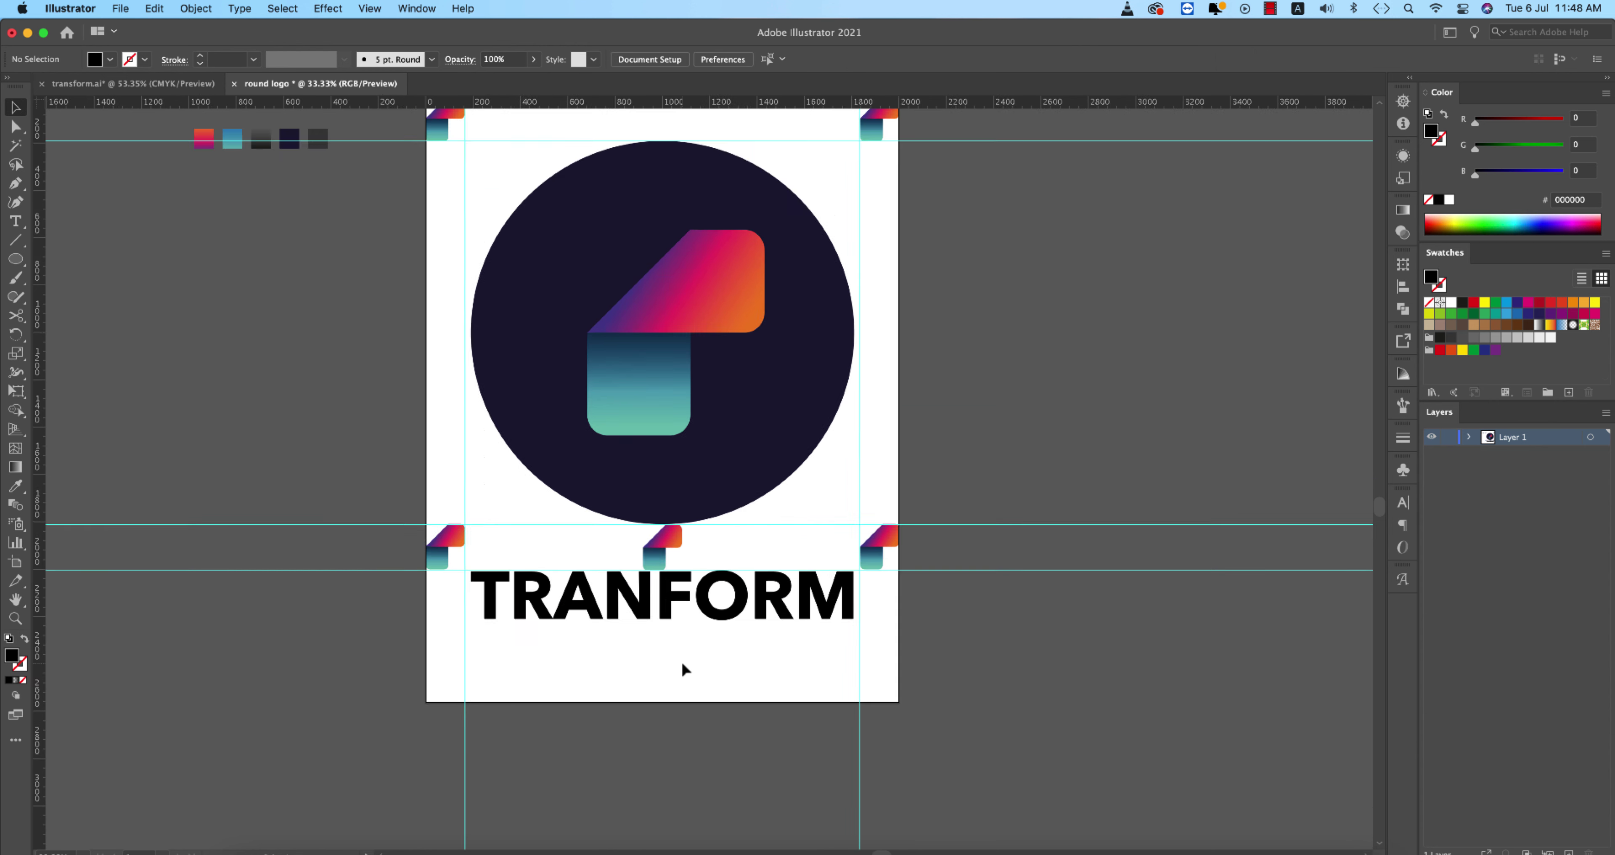
left_click(727, 634)
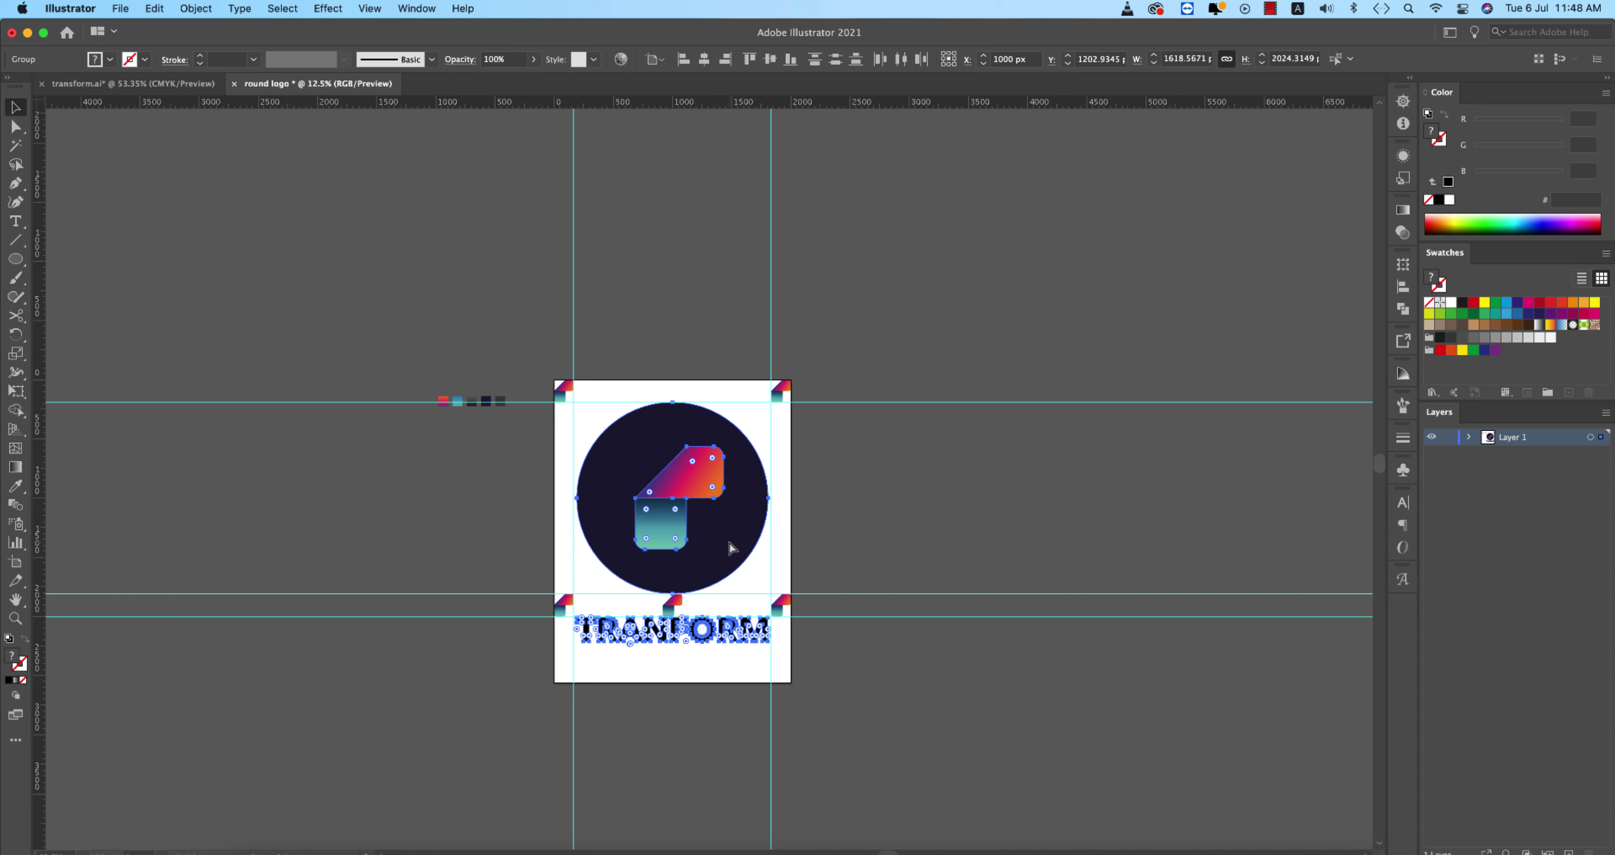
left_click_drag(962, 722, 801, 479)
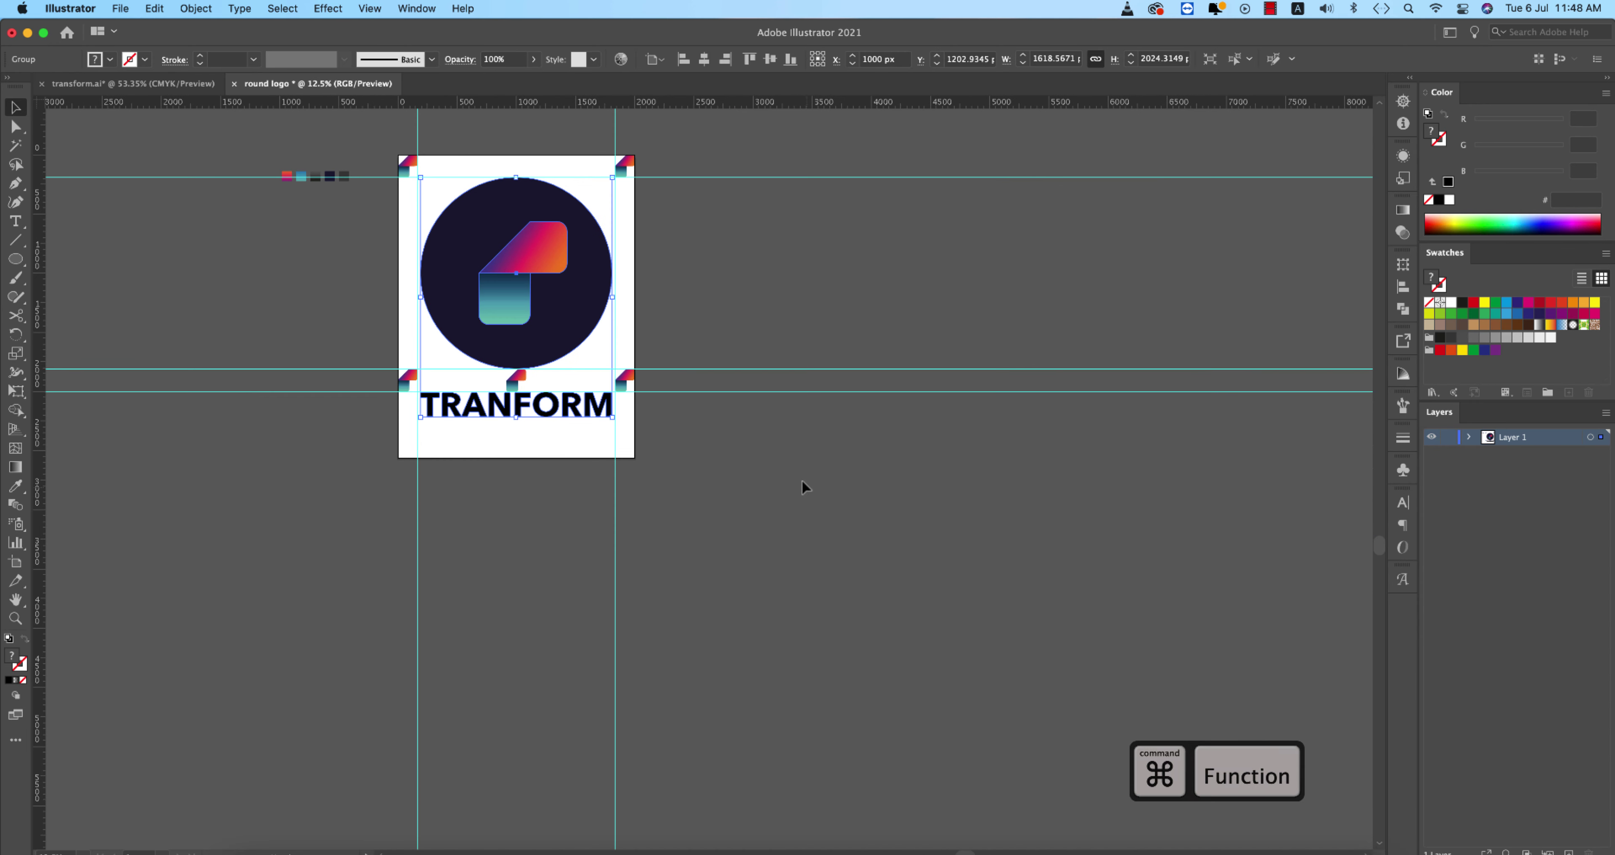
left_click_drag(799, 581, 684, 520)
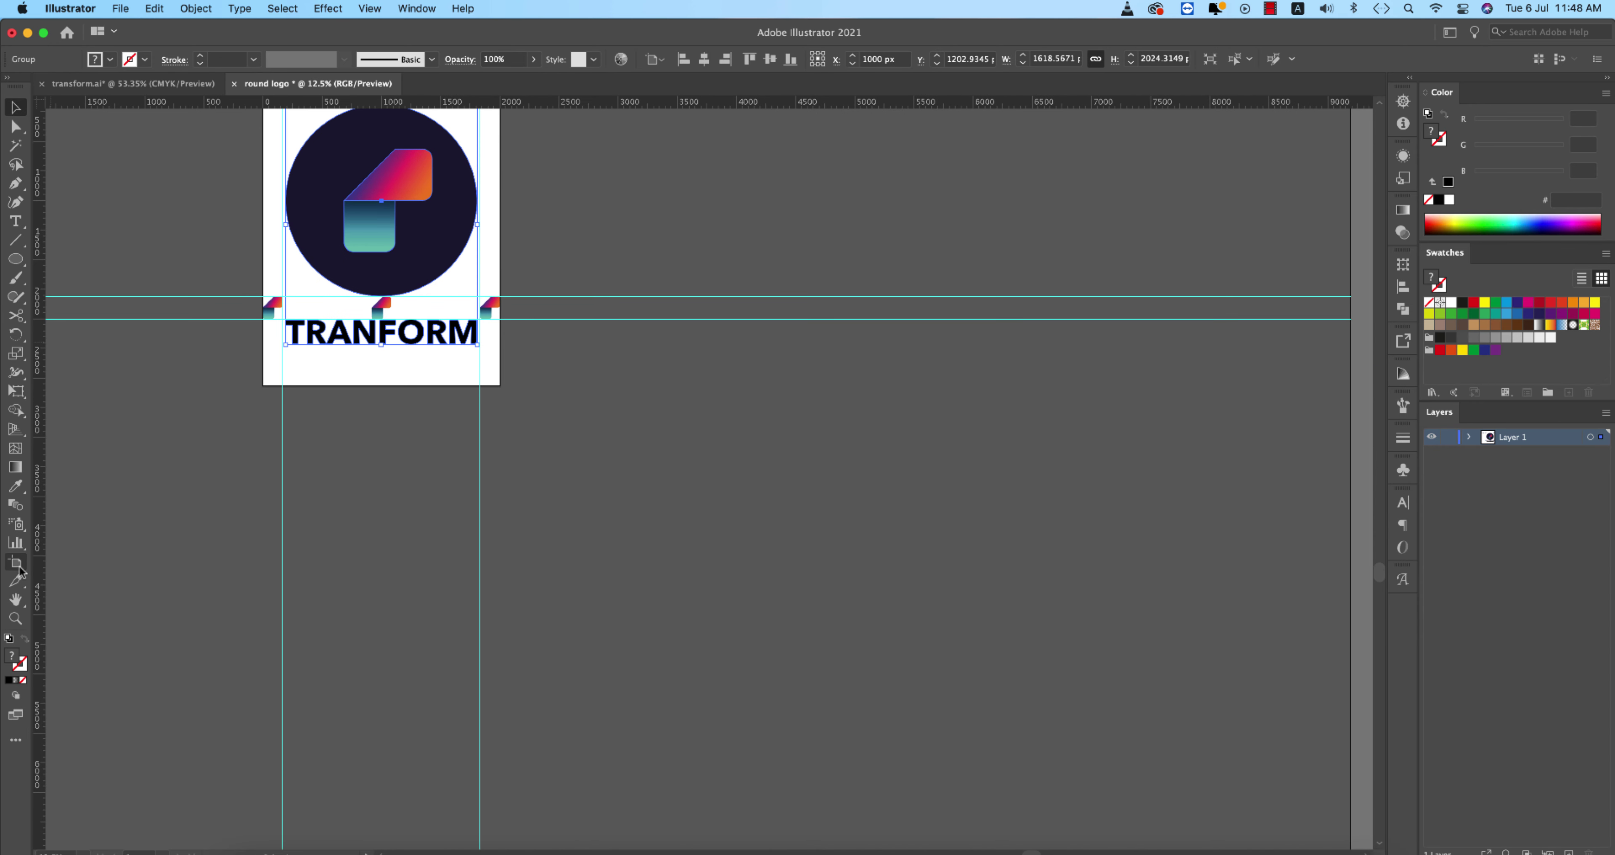
left_click(16, 561)
mouse_move(617, 426)
left_mouse_down()
mouse_move(1175, 730)
mouse_move(1143, 750)
left_mouse_up()
key("Escape")
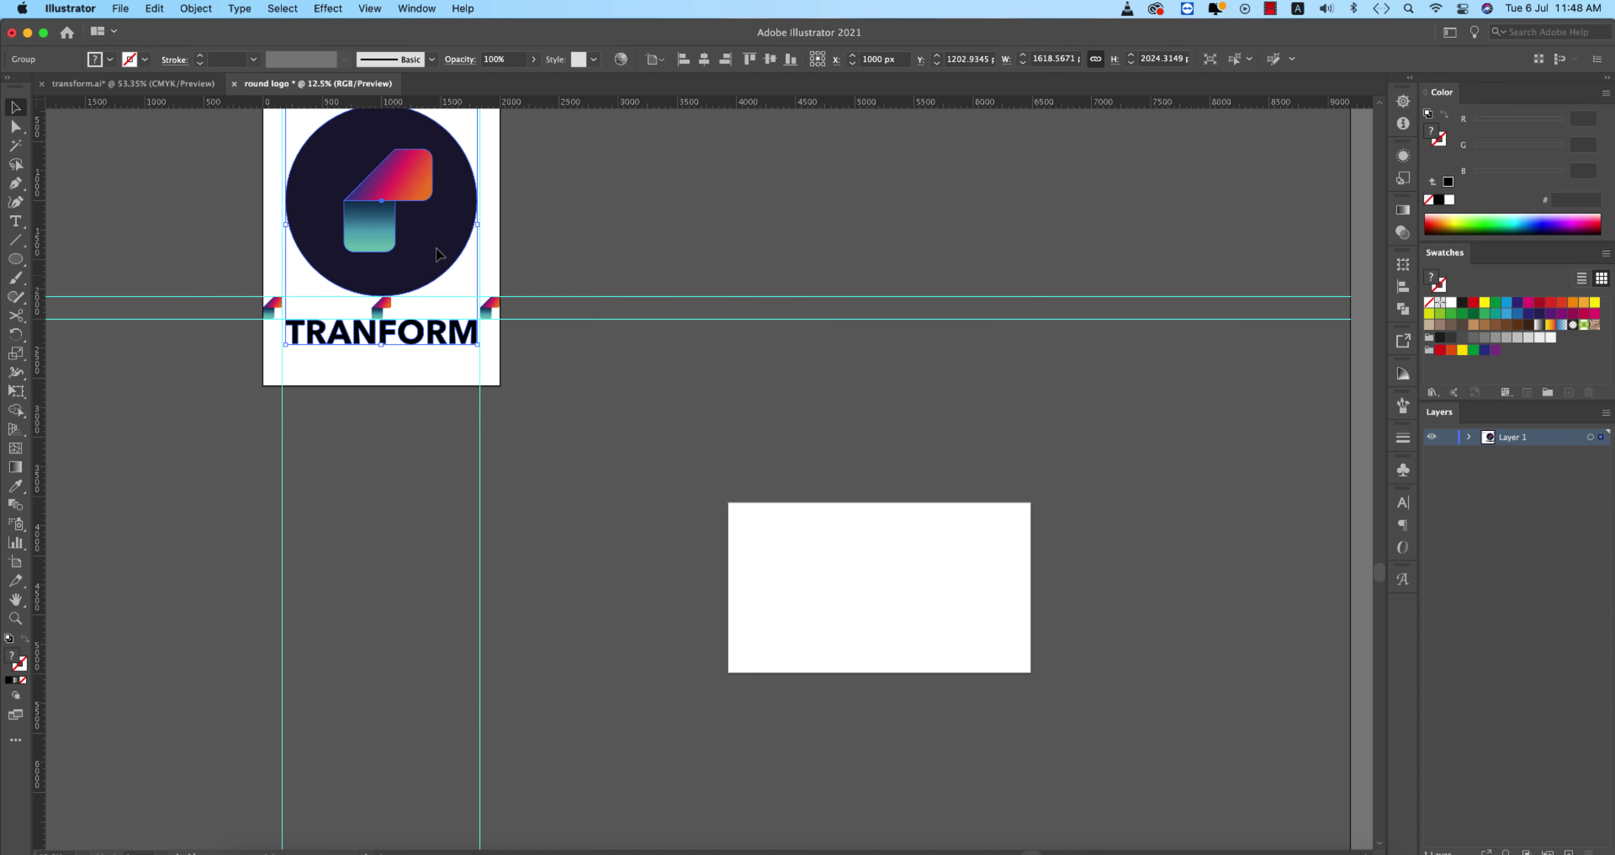
Place a smaller copy of the circle logo with TRANFORM centred on the new artboard.
mouse_move(441, 252)
left_mouse_down()
mouse_move(1069, 610)
mouse_move(951, 571)
mouse_move(906, 594)
left_mouse_up()
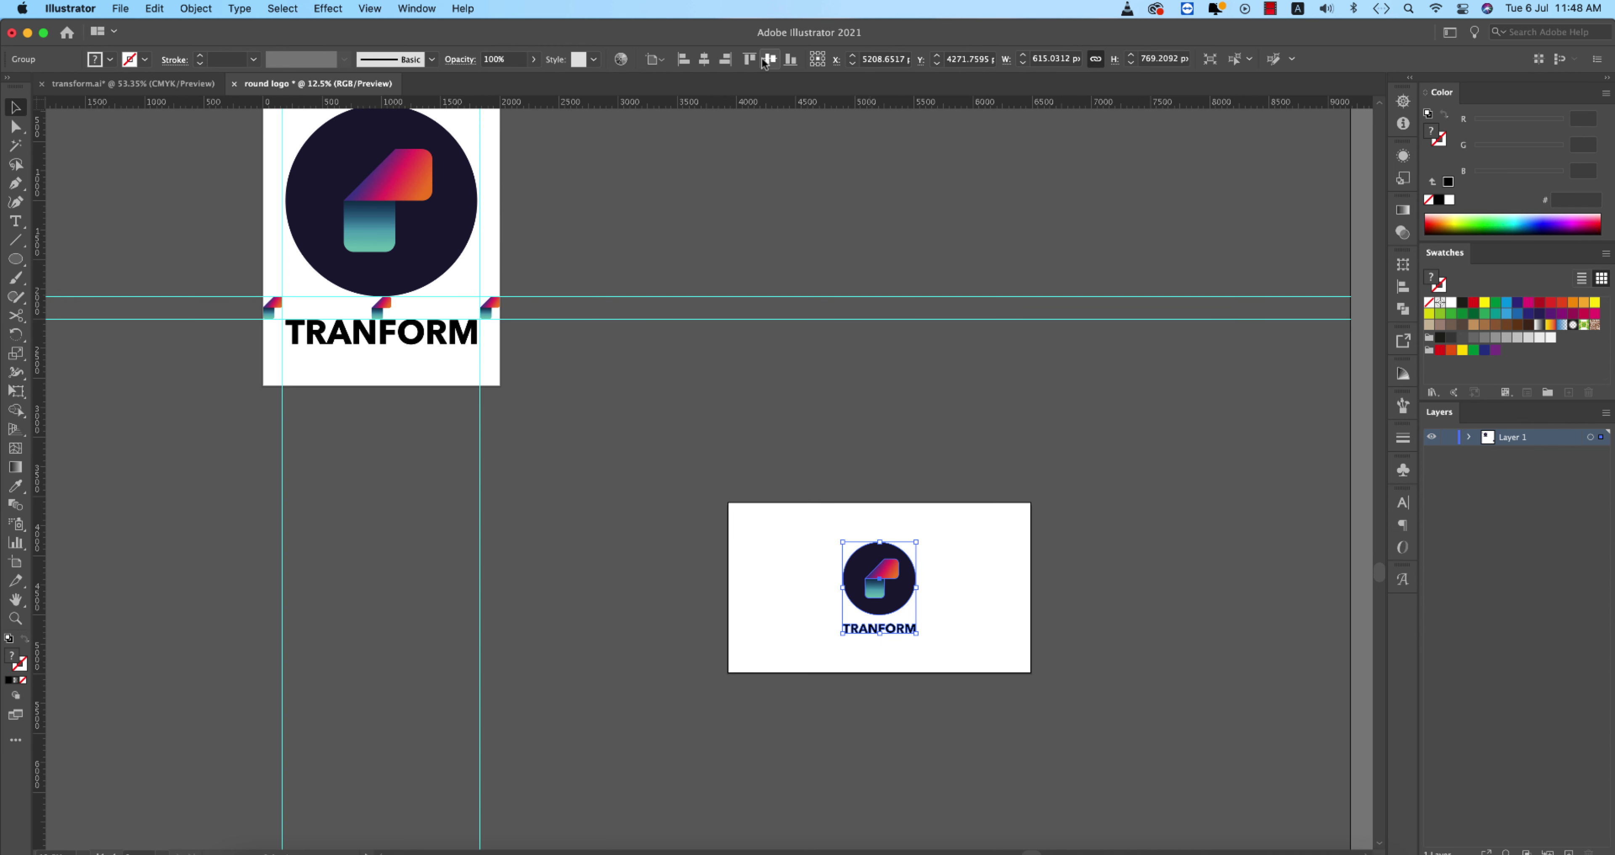
left_click(1031, 585)
key("super+0")
scroll(934, 634, "down", 1)
scroll(942, 591, "down", 1)
scroll(948, 549, "down", 1)
scroll(948, 549, "down", 1)
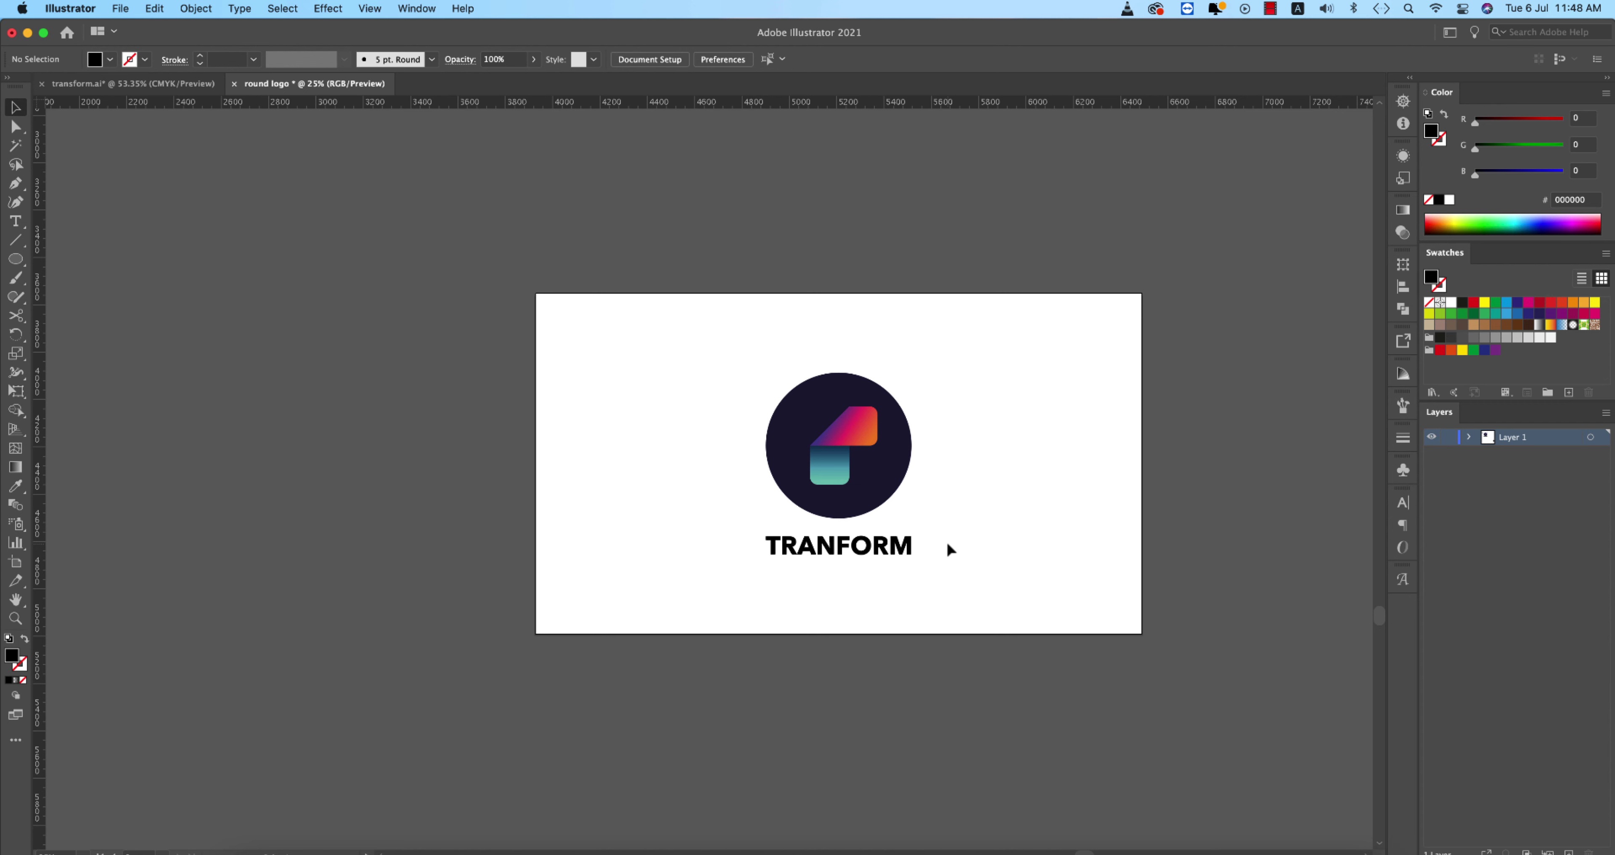
key("super+a")
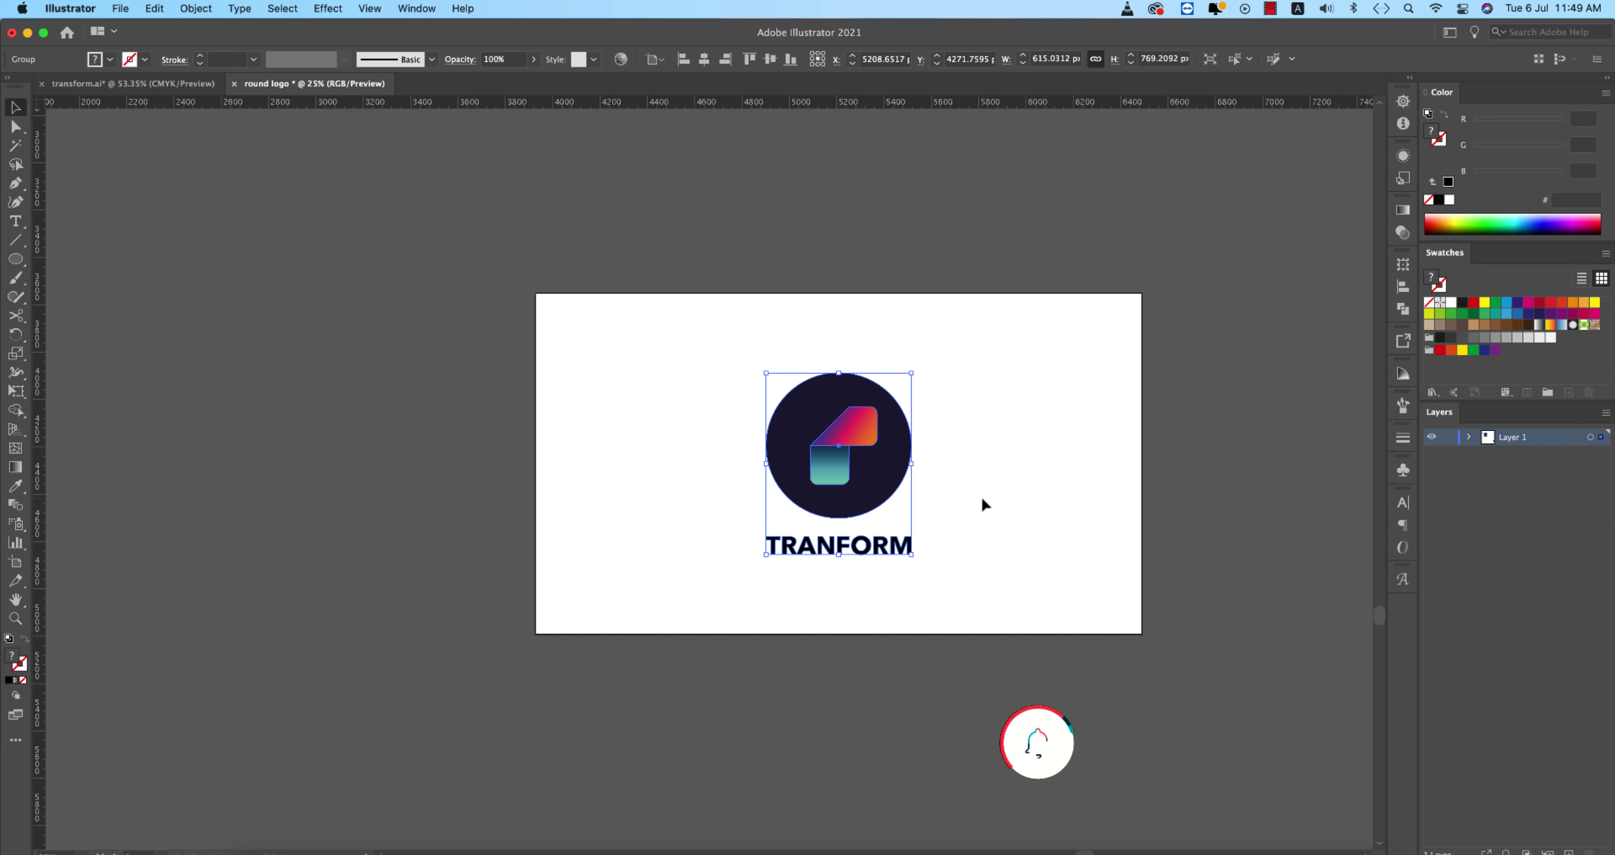
key("super+0")
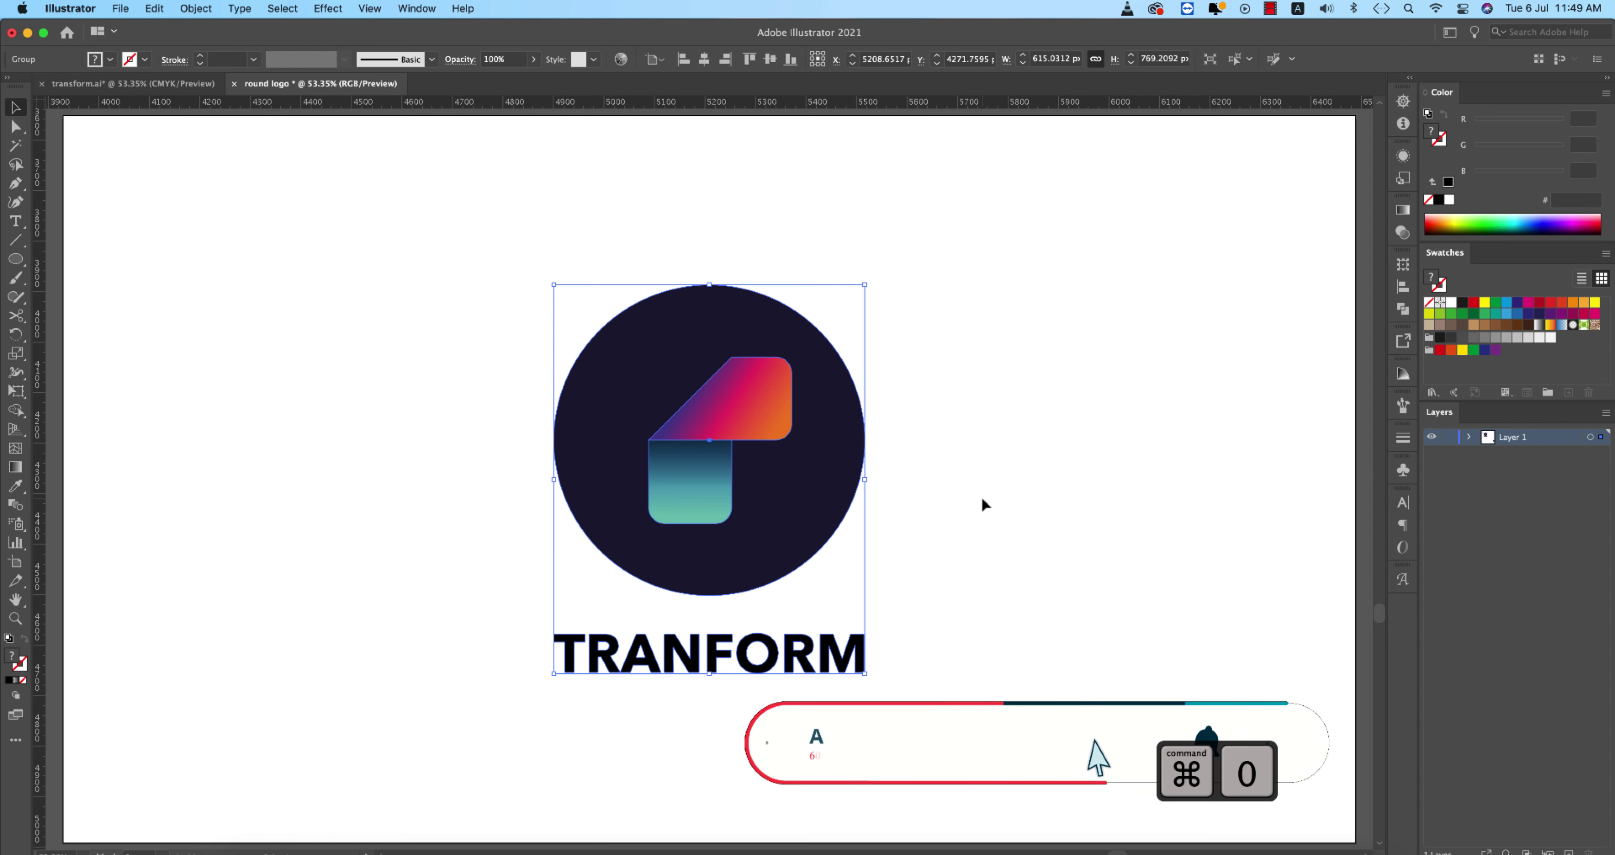
left_click(981, 498)
scroll(982, 498, "down", 1)
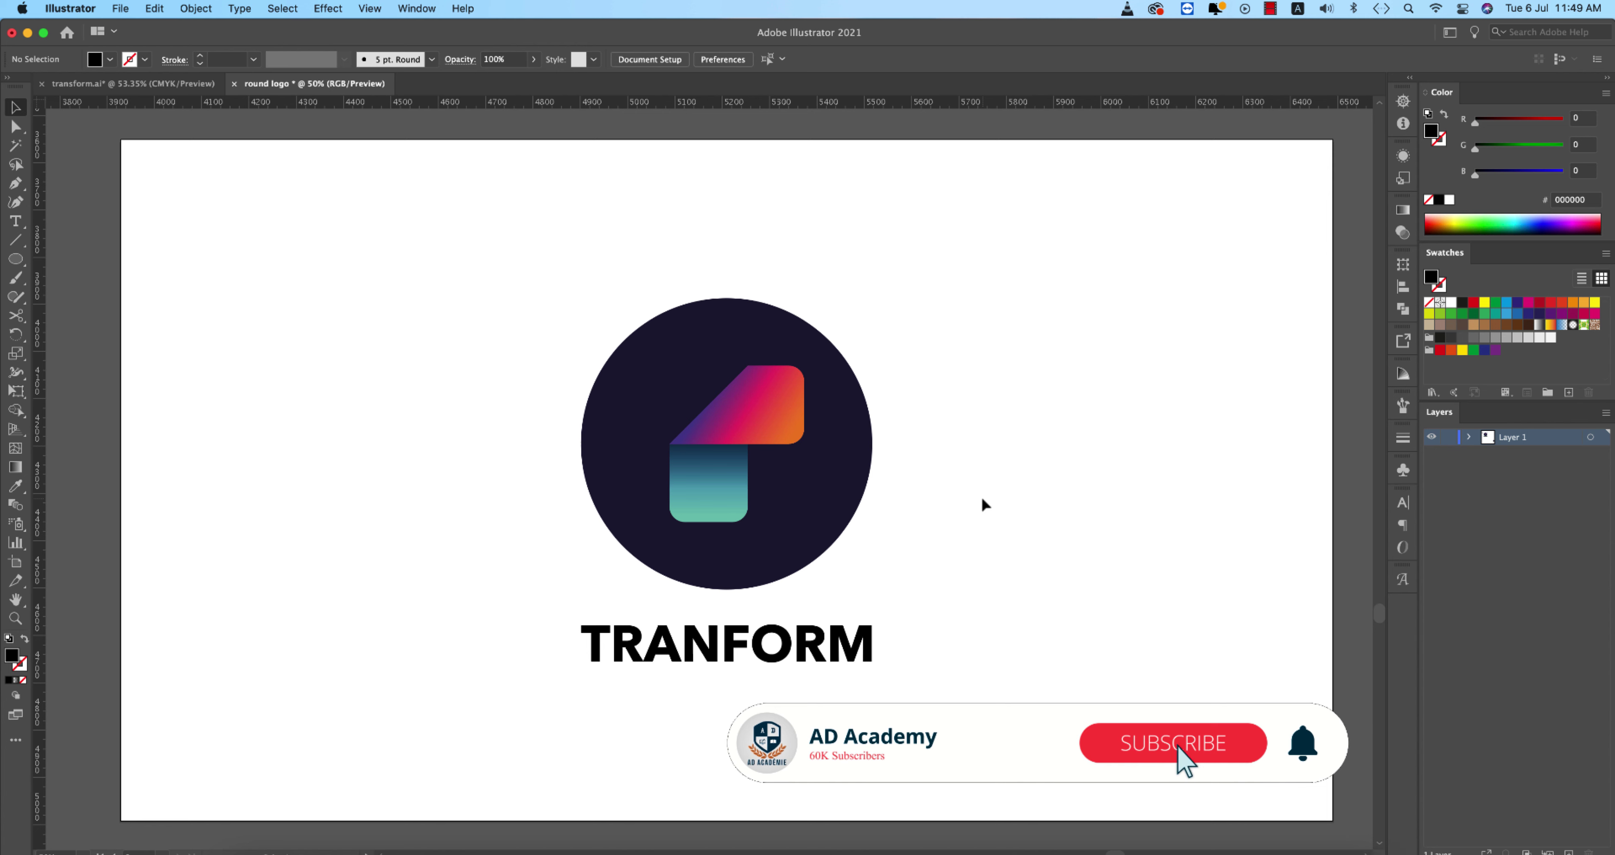